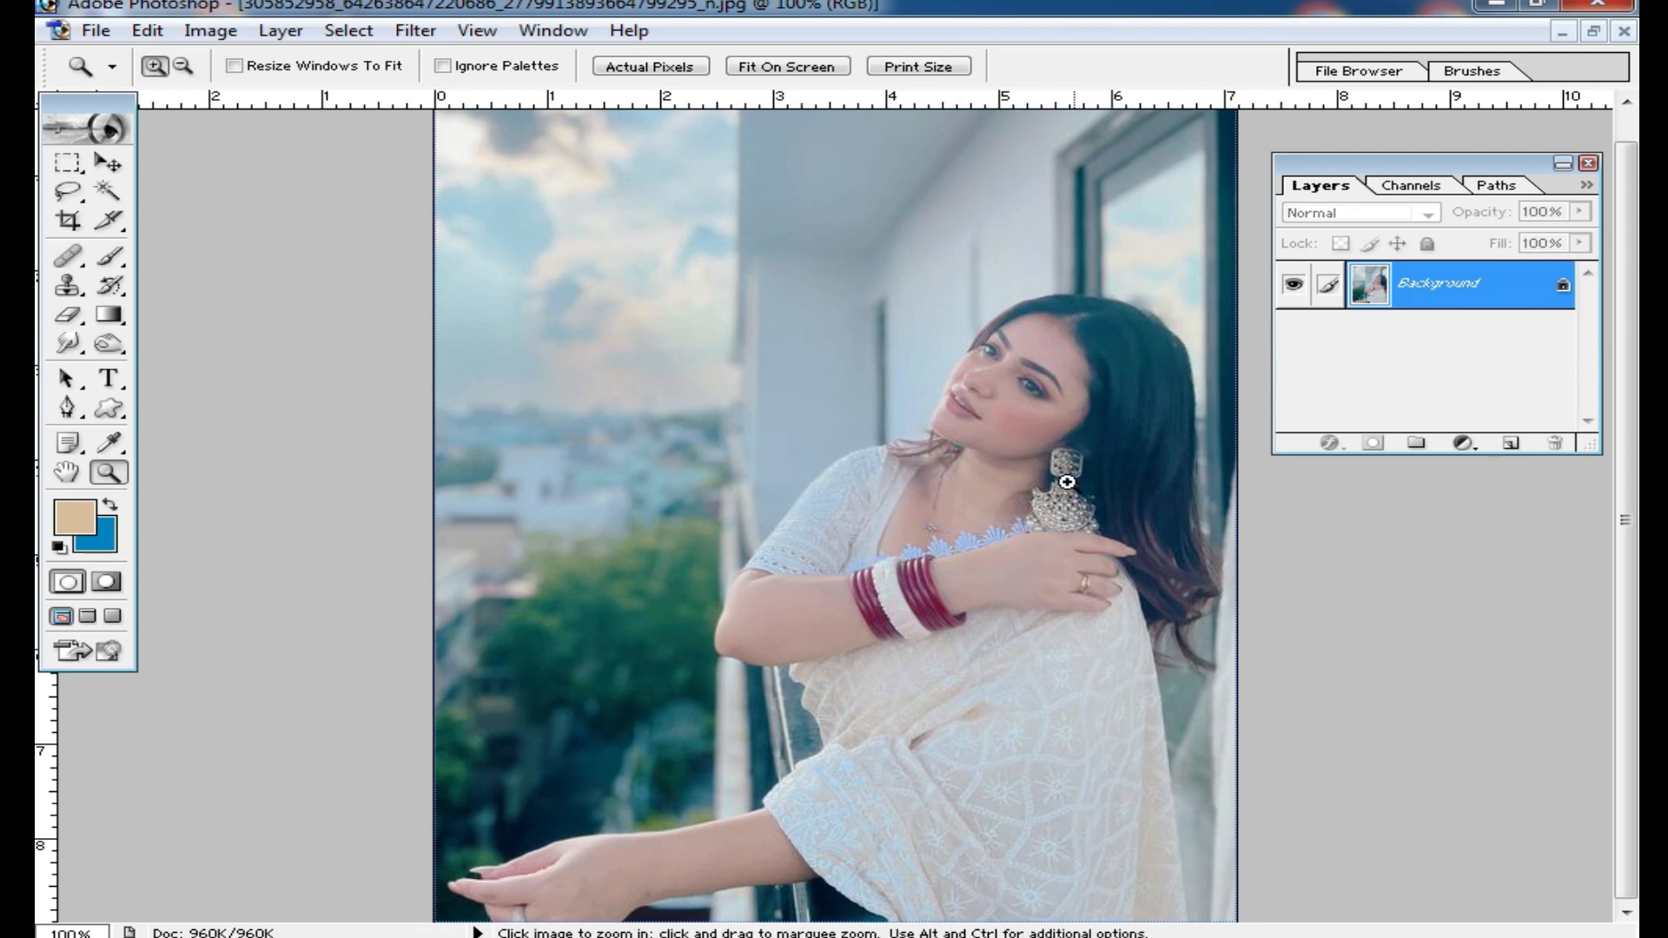
- Duplicate the Background layer and apply Auto Contrast to the copy
{"action": "scroll", "coordinate": [1047, 476], "scroll_direction": "up", "scroll_amount": 1}
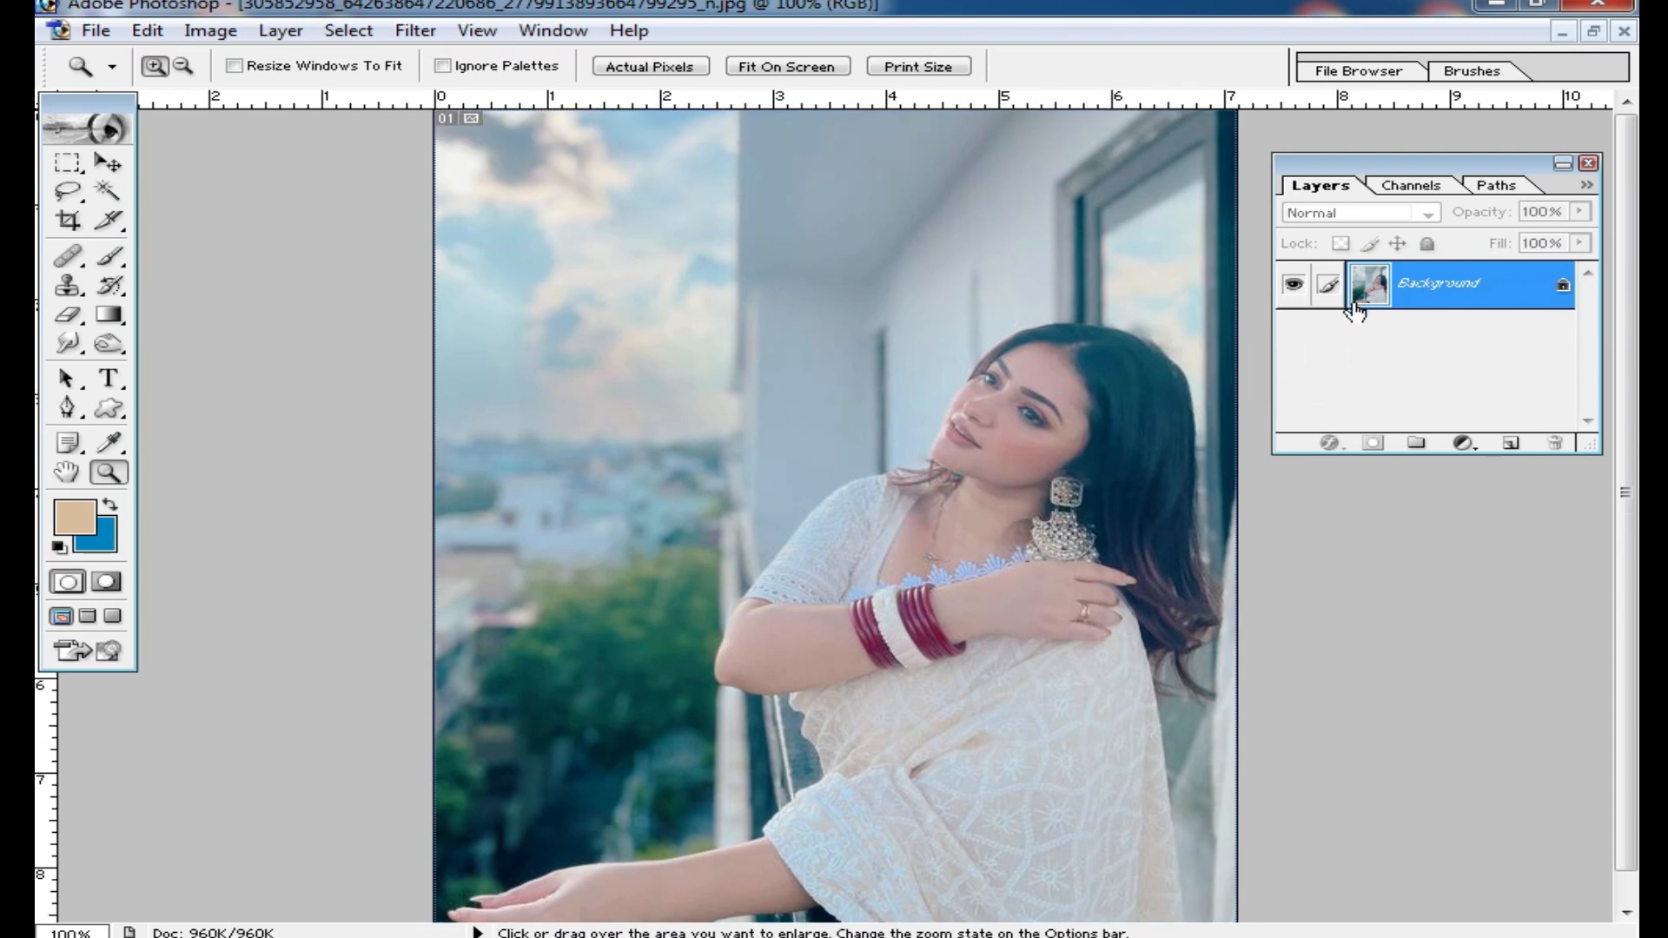
{"action": "key", "text": "ctrl+j"}
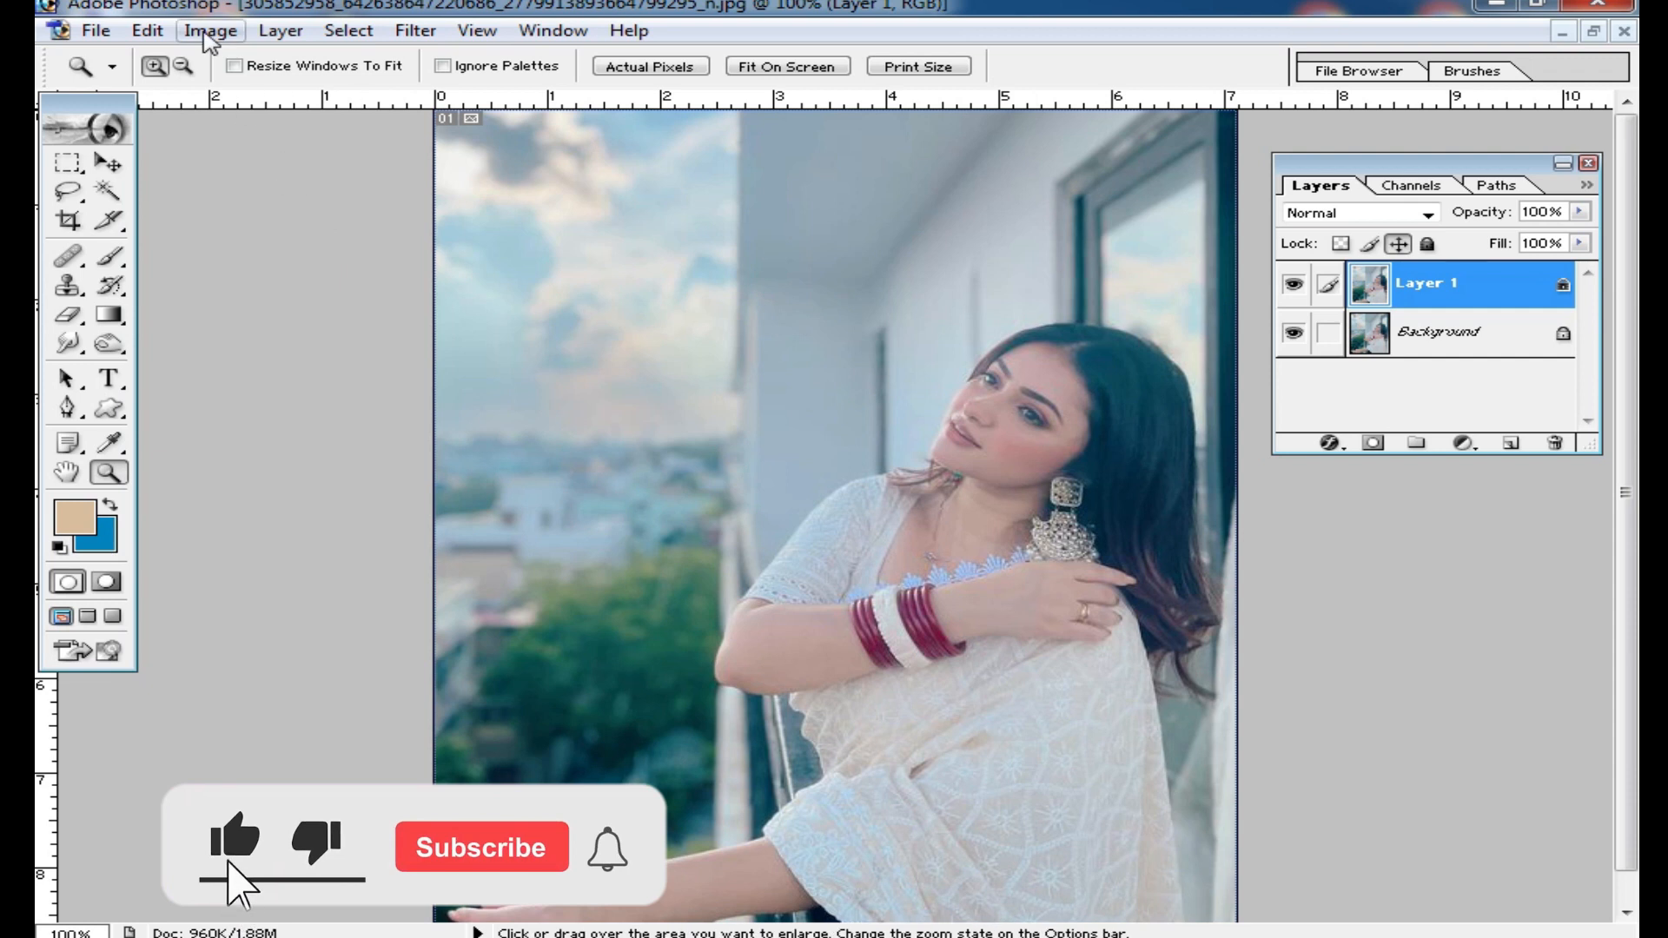
{"action": "left_click", "coordinate": [211, 30]}
{"action": "mouse_move", "coordinate": [347, 100]}
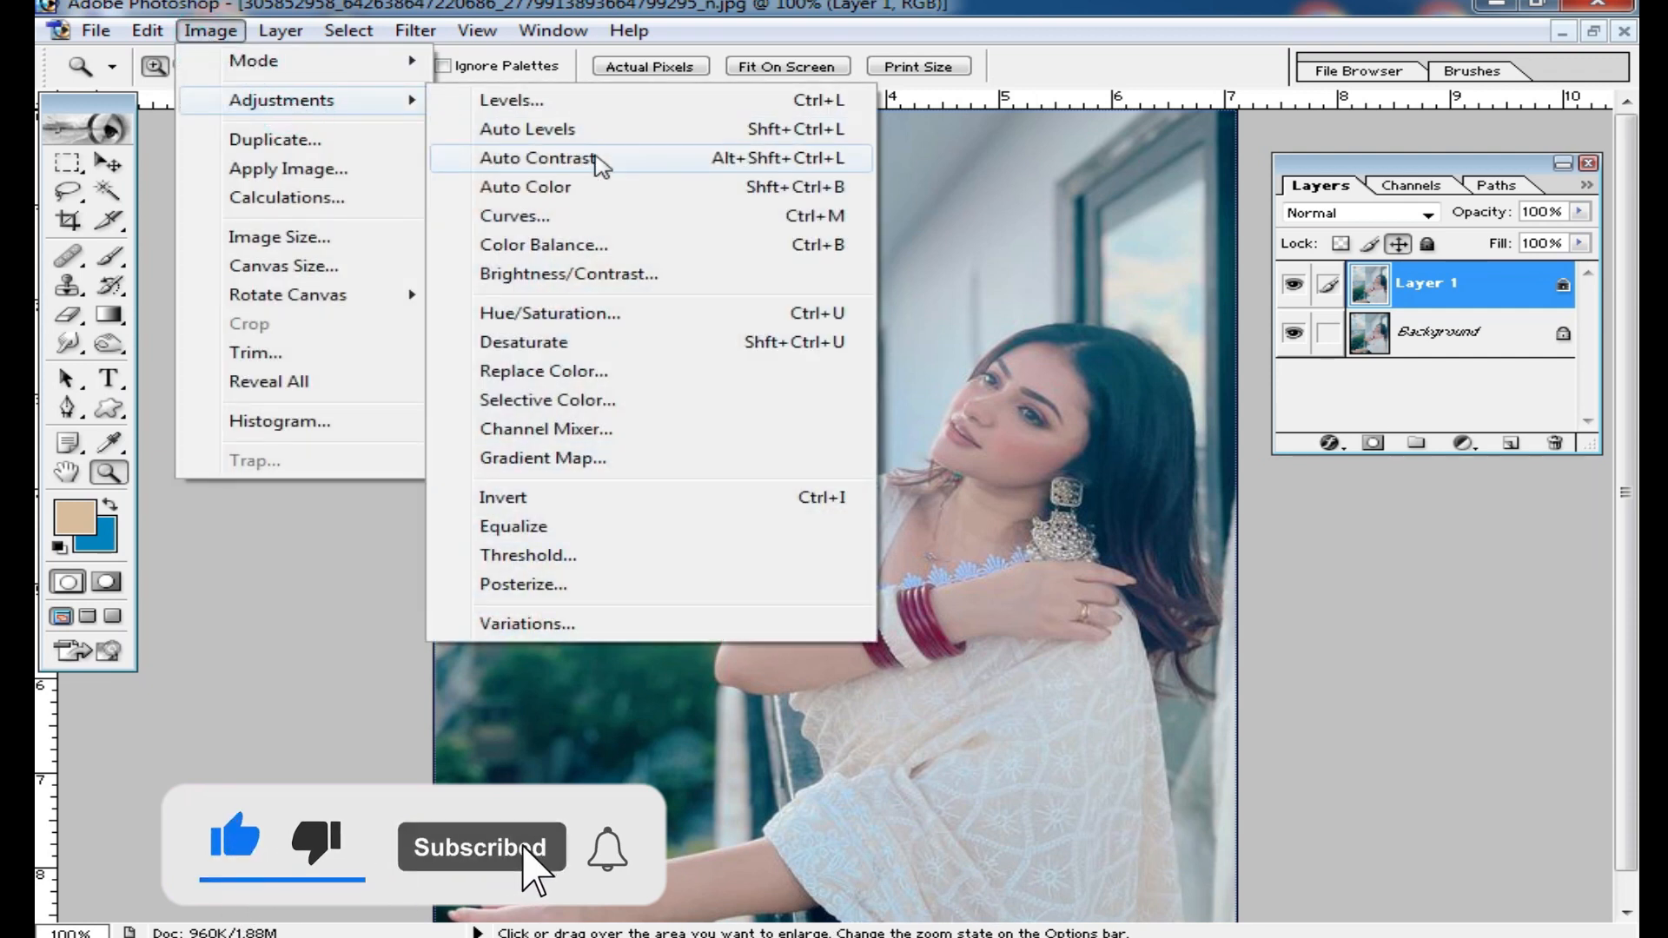
{"action": "left_click", "coordinate": [585, 158]}
- Apply Auto Levels to the duplicated portrait layer
{"action": "left_click", "coordinate": [212, 37]}
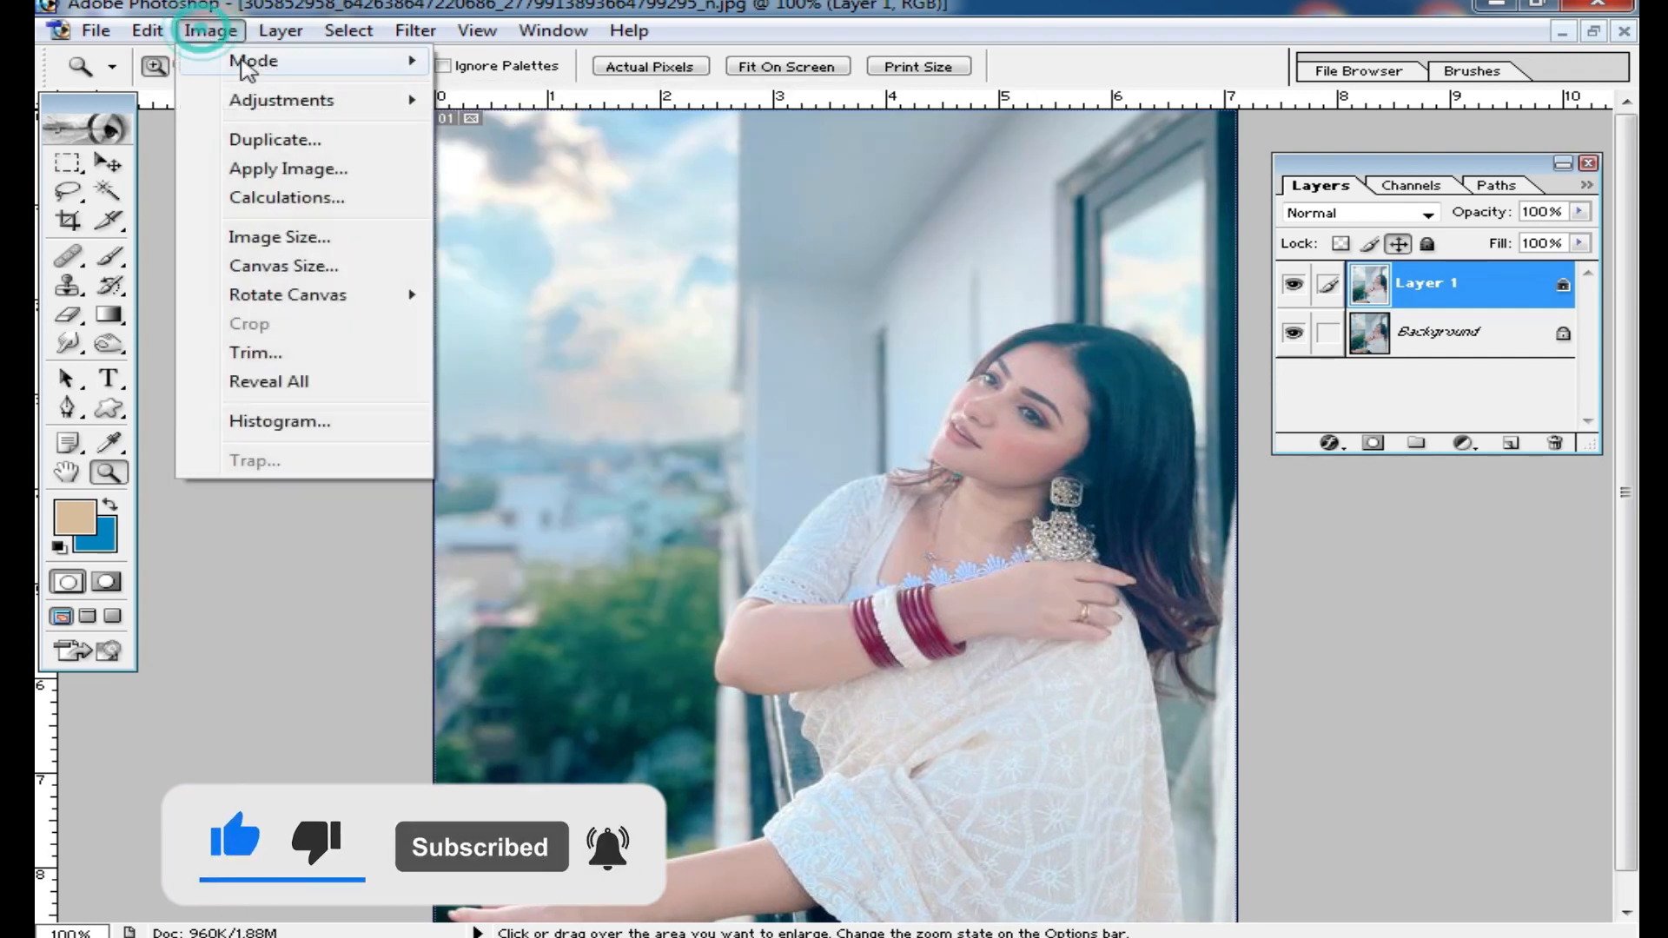
{"action": "mouse_move", "coordinate": [356, 98]}
{"action": "left_click", "coordinate": [596, 131]}
- Use Color Balance on Layer 1 to shift the highlights toward yellow, with a Yellow–Blue level of -16
{"action": "left_click", "coordinate": [1088, 542]}
{"action": "left_click", "coordinate": [1088, 542]}
{"action": "left_click_drag", "start_coordinate": [1077, 400], "coordinate": [900, 708]}
{"action": "left_click", "coordinate": [911, 517], "text": "alt"}
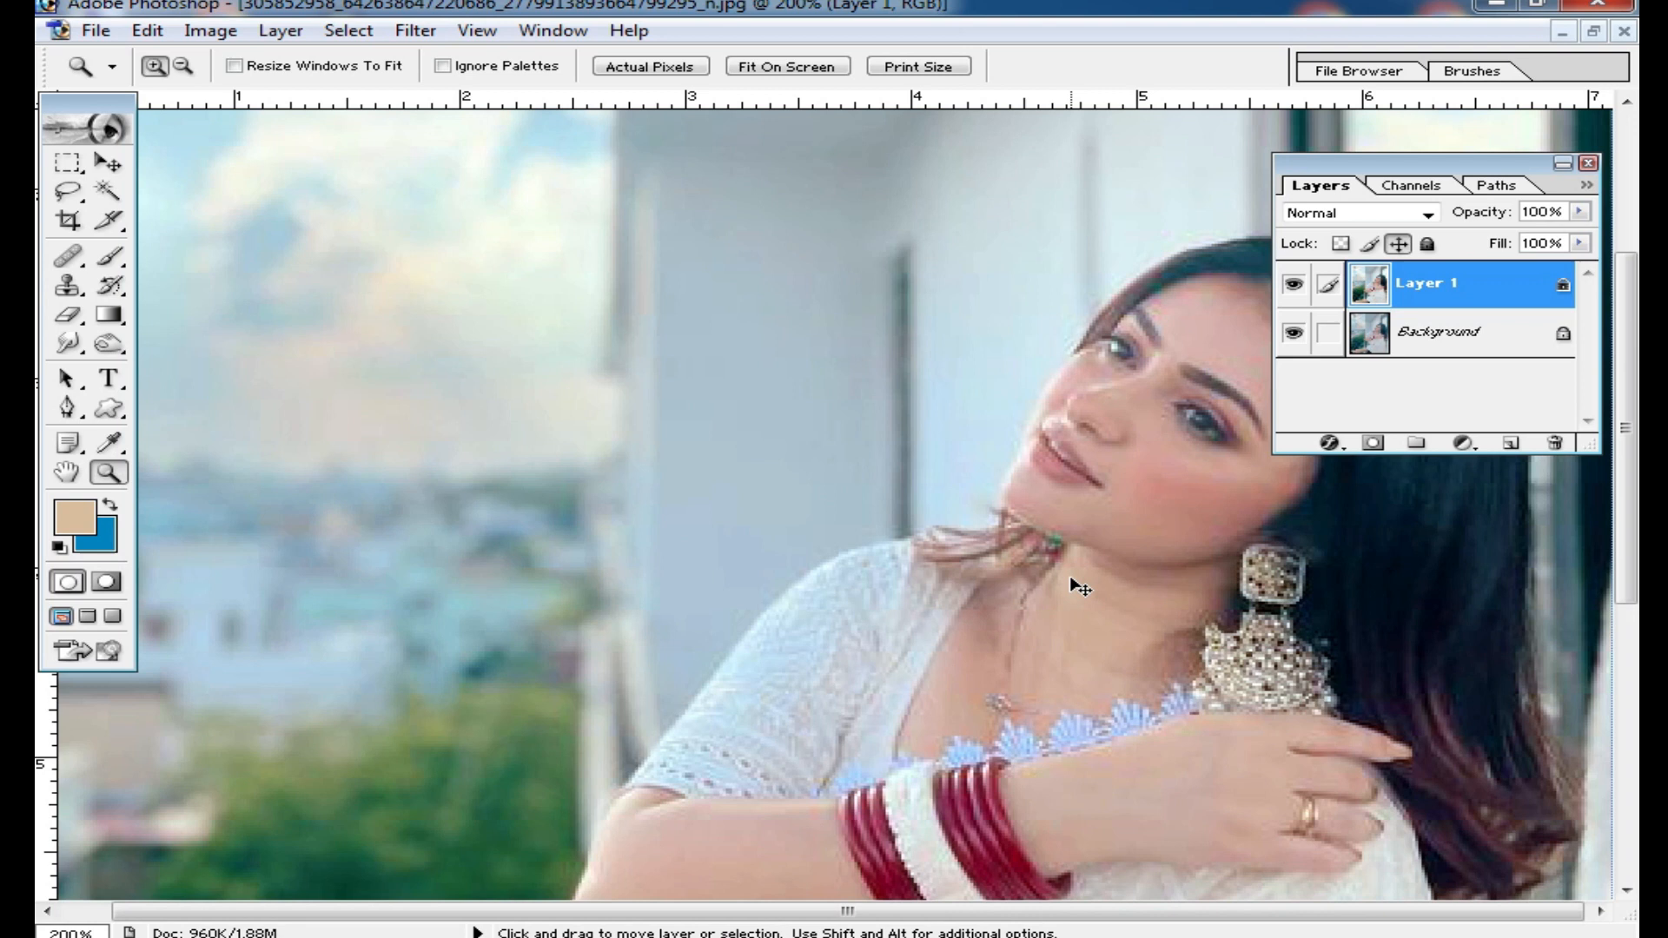
{"action": "key", "text": "ctrl+b"}
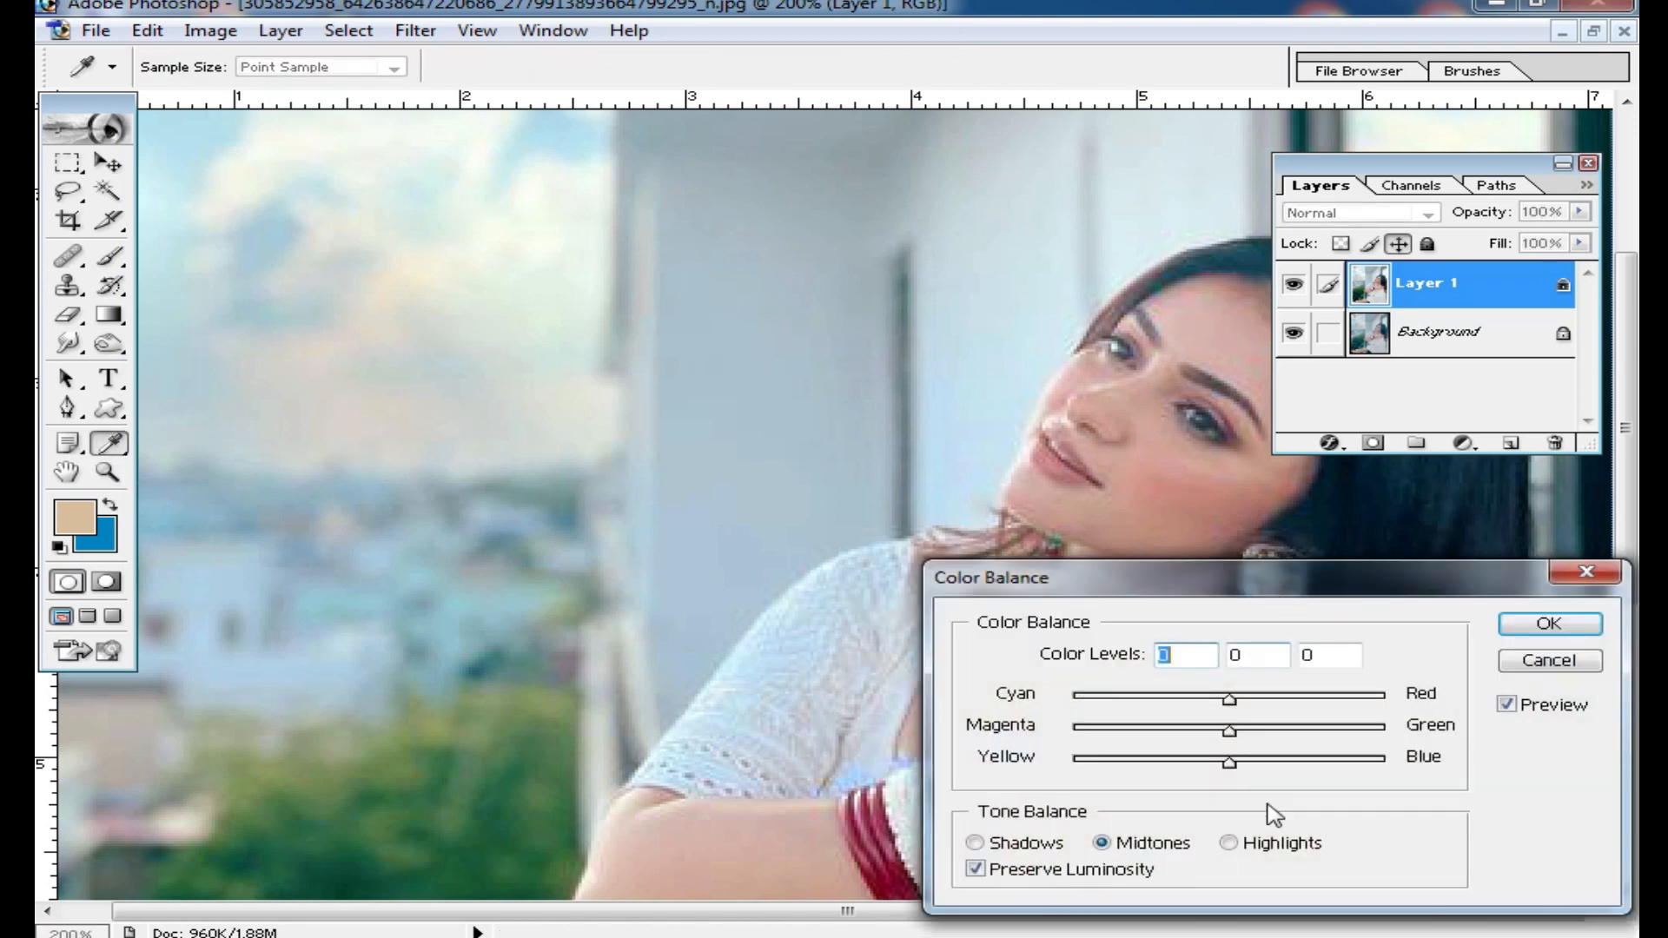
{"action": "left_click", "coordinate": [1242, 843]}
{"action": "left_click_drag", "start_coordinate": [1228, 762], "coordinate": [1204, 762]}
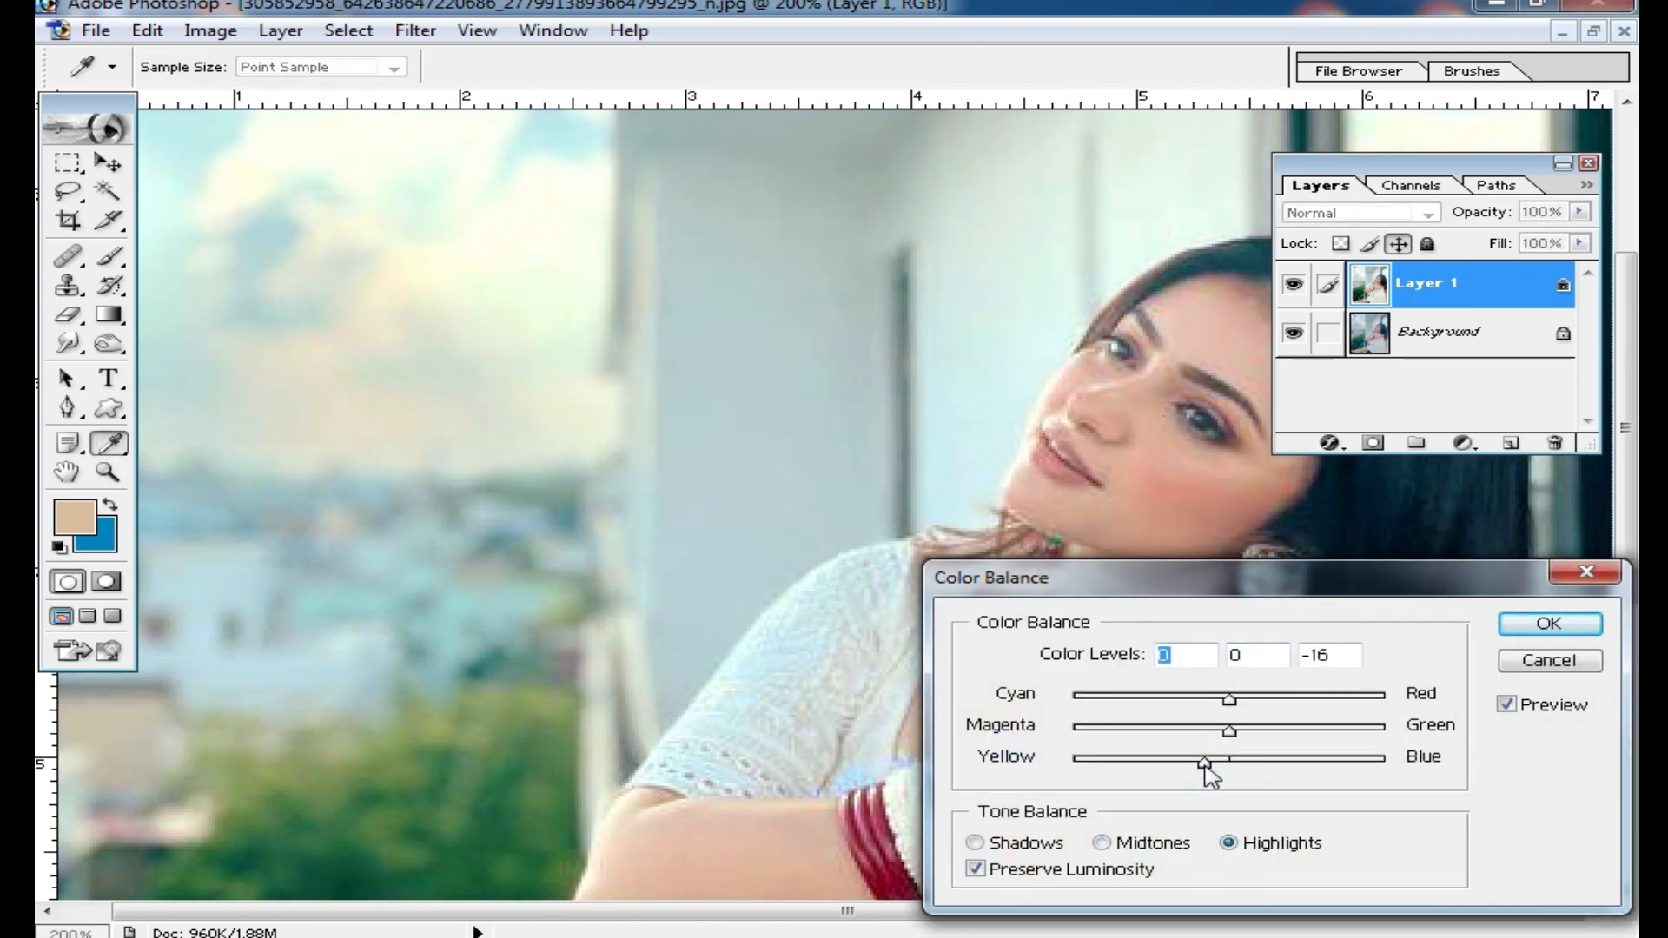
{"action": "left_click", "coordinate": [1590, 621]}
- Adjust Brightness/Contrast on Layer 1, lowering the brightness to about -23 and raising the contrast slightly
{"action": "key", "text": "ctrl+0"}
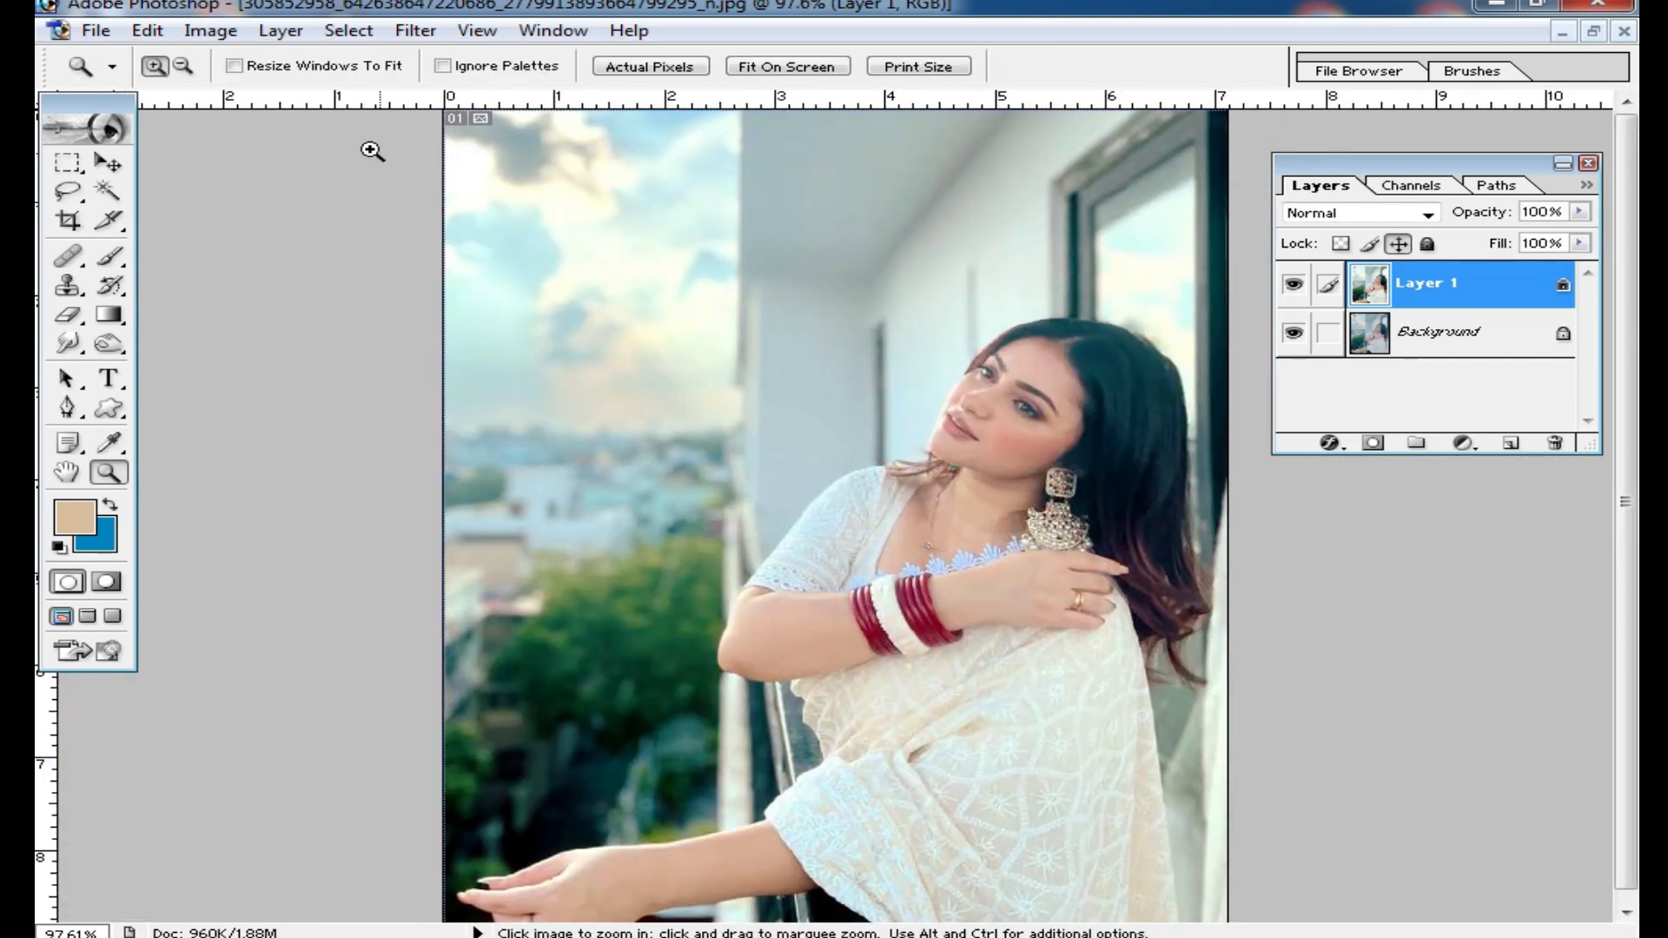
{"action": "left_click", "coordinate": [211, 31]}
{"action": "mouse_move", "coordinate": [341, 102]}
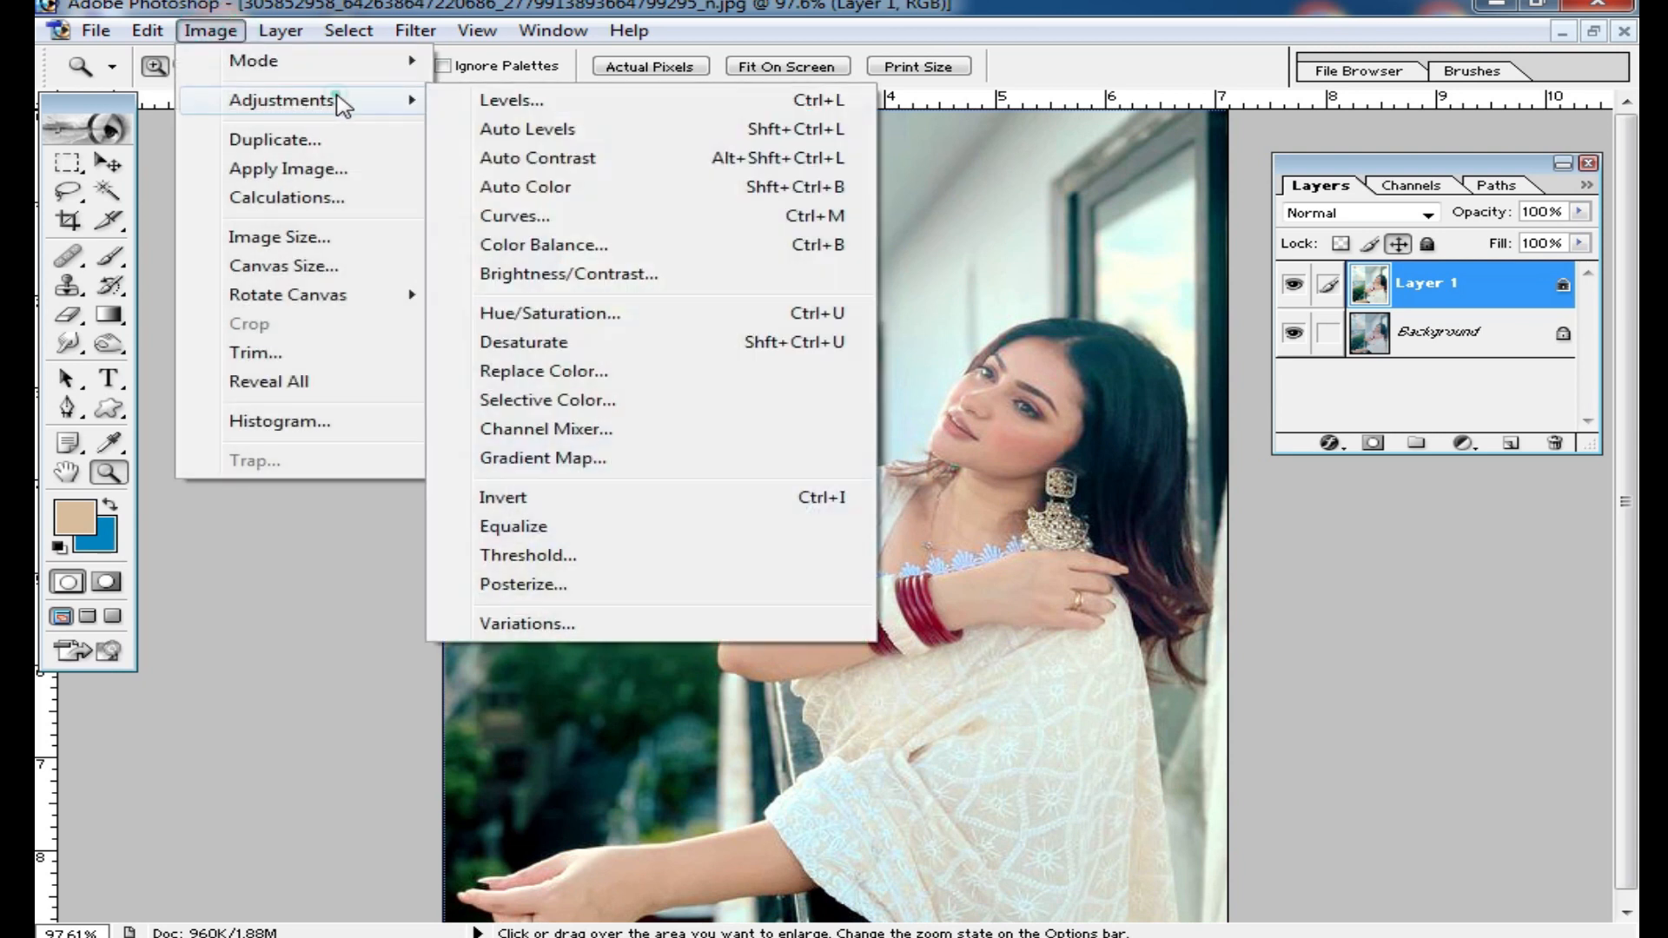
{"action": "left_click", "coordinate": [620, 280]}
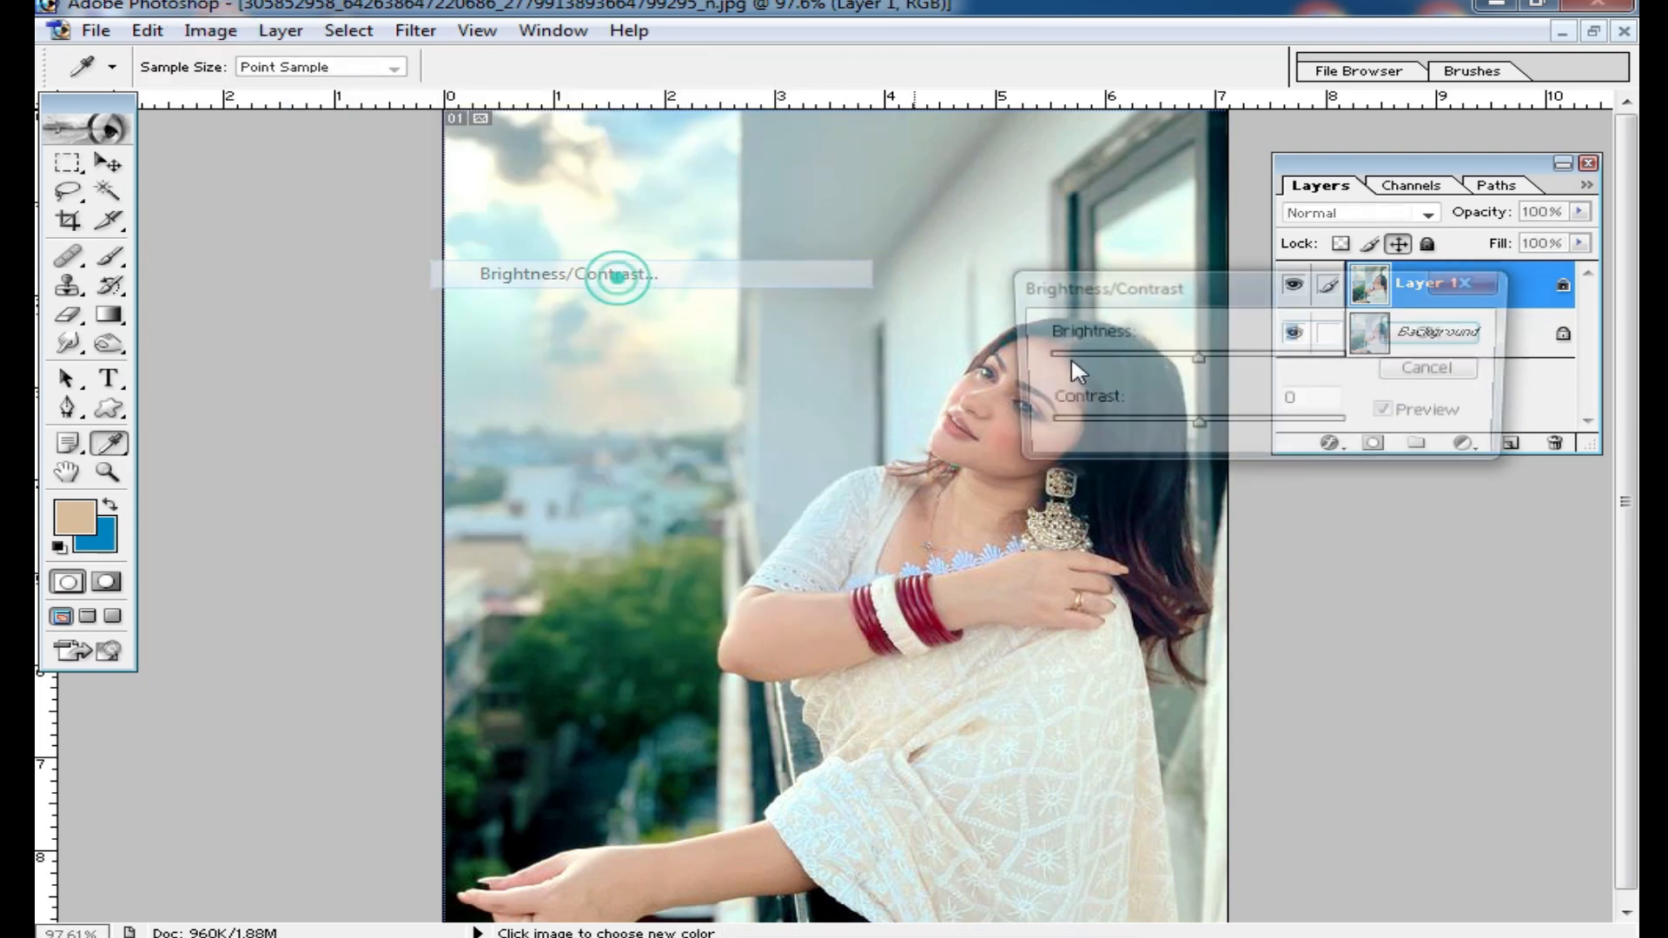
{"action": "left_click_drag", "start_coordinate": [1189, 357], "coordinate": [1173, 357]}
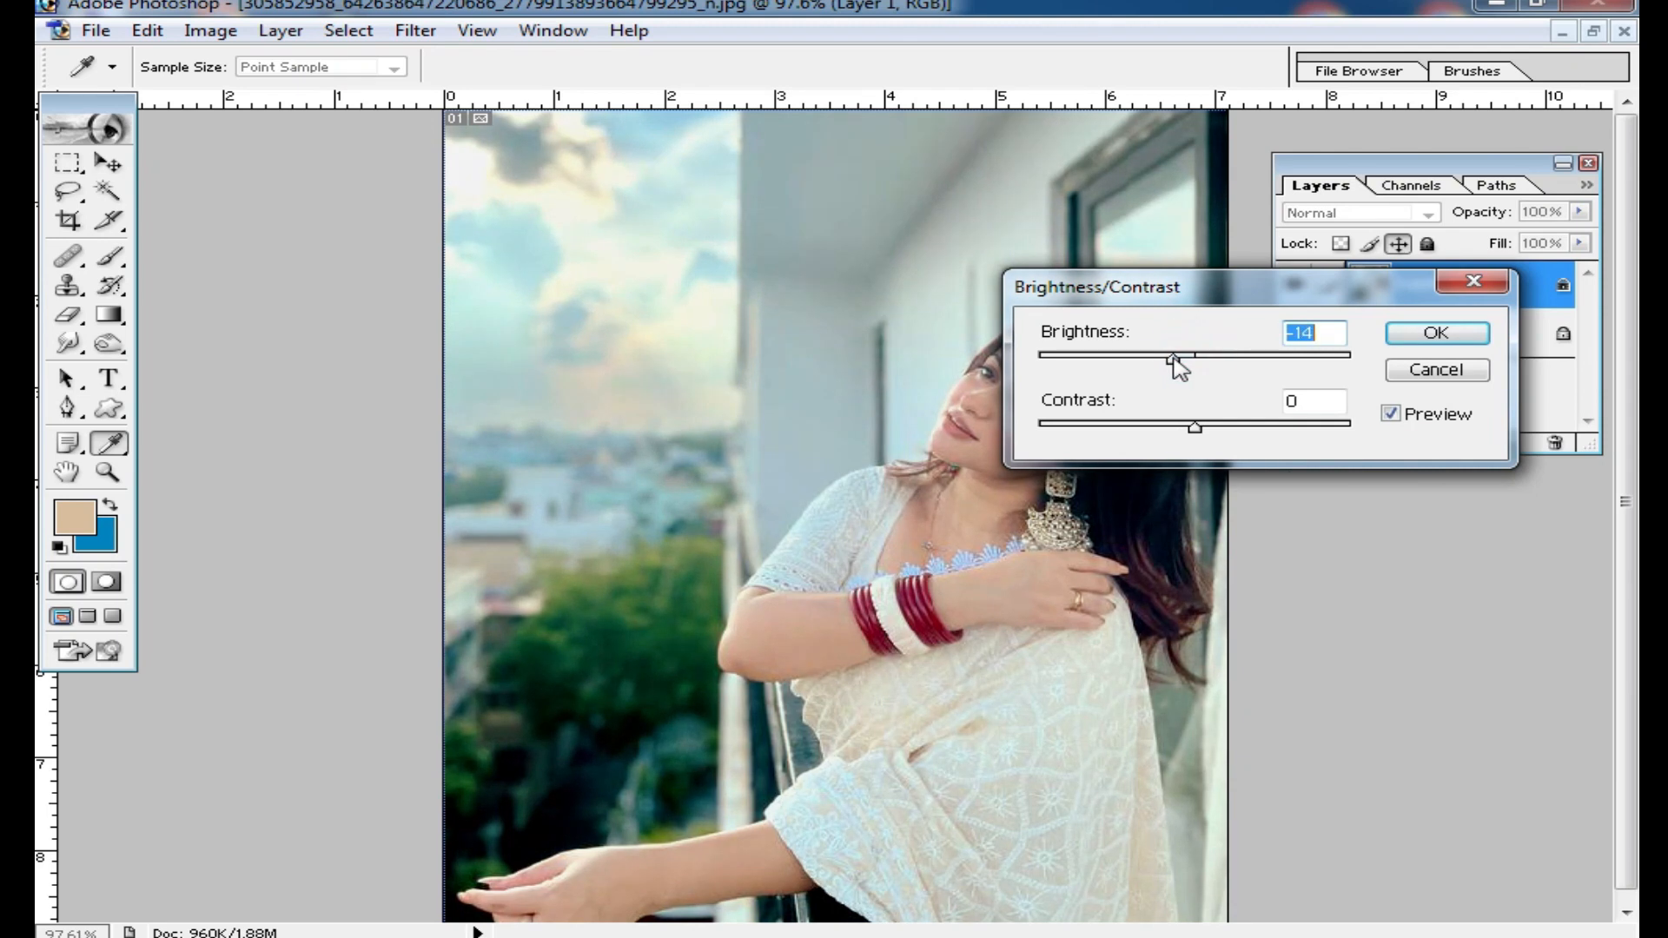
{"action": "left_click_drag", "start_coordinate": [1205, 425], "coordinate": [1215, 426]}
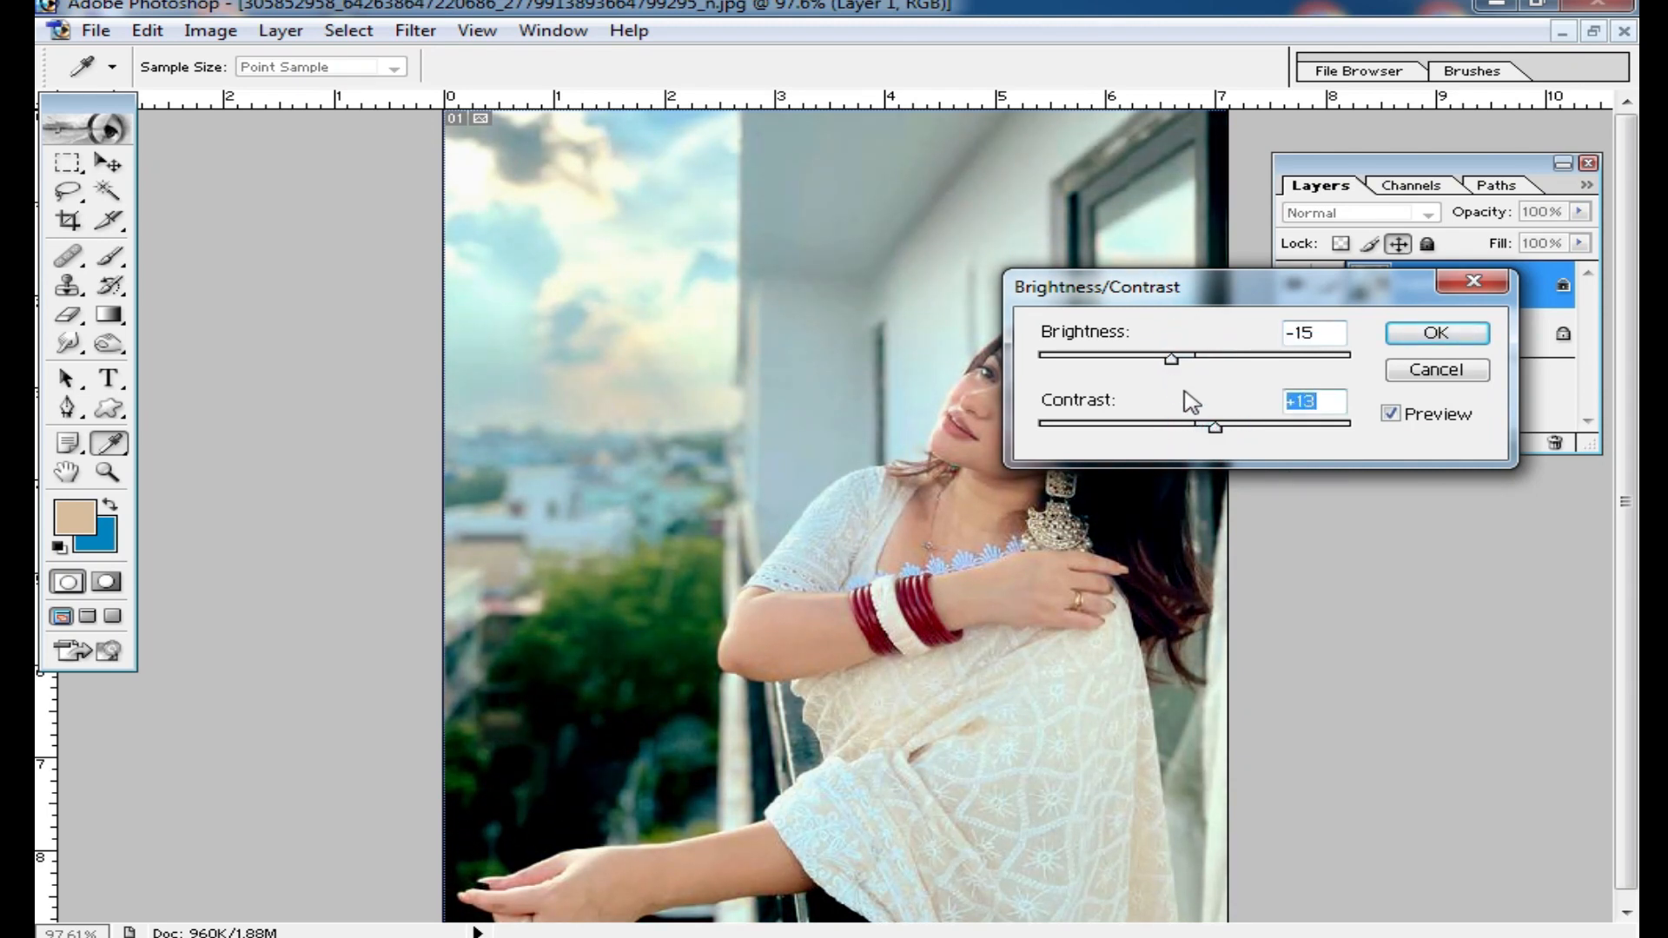
{"action": "left_click_drag", "start_coordinate": [1170, 361], "coordinate": [1163, 360]}
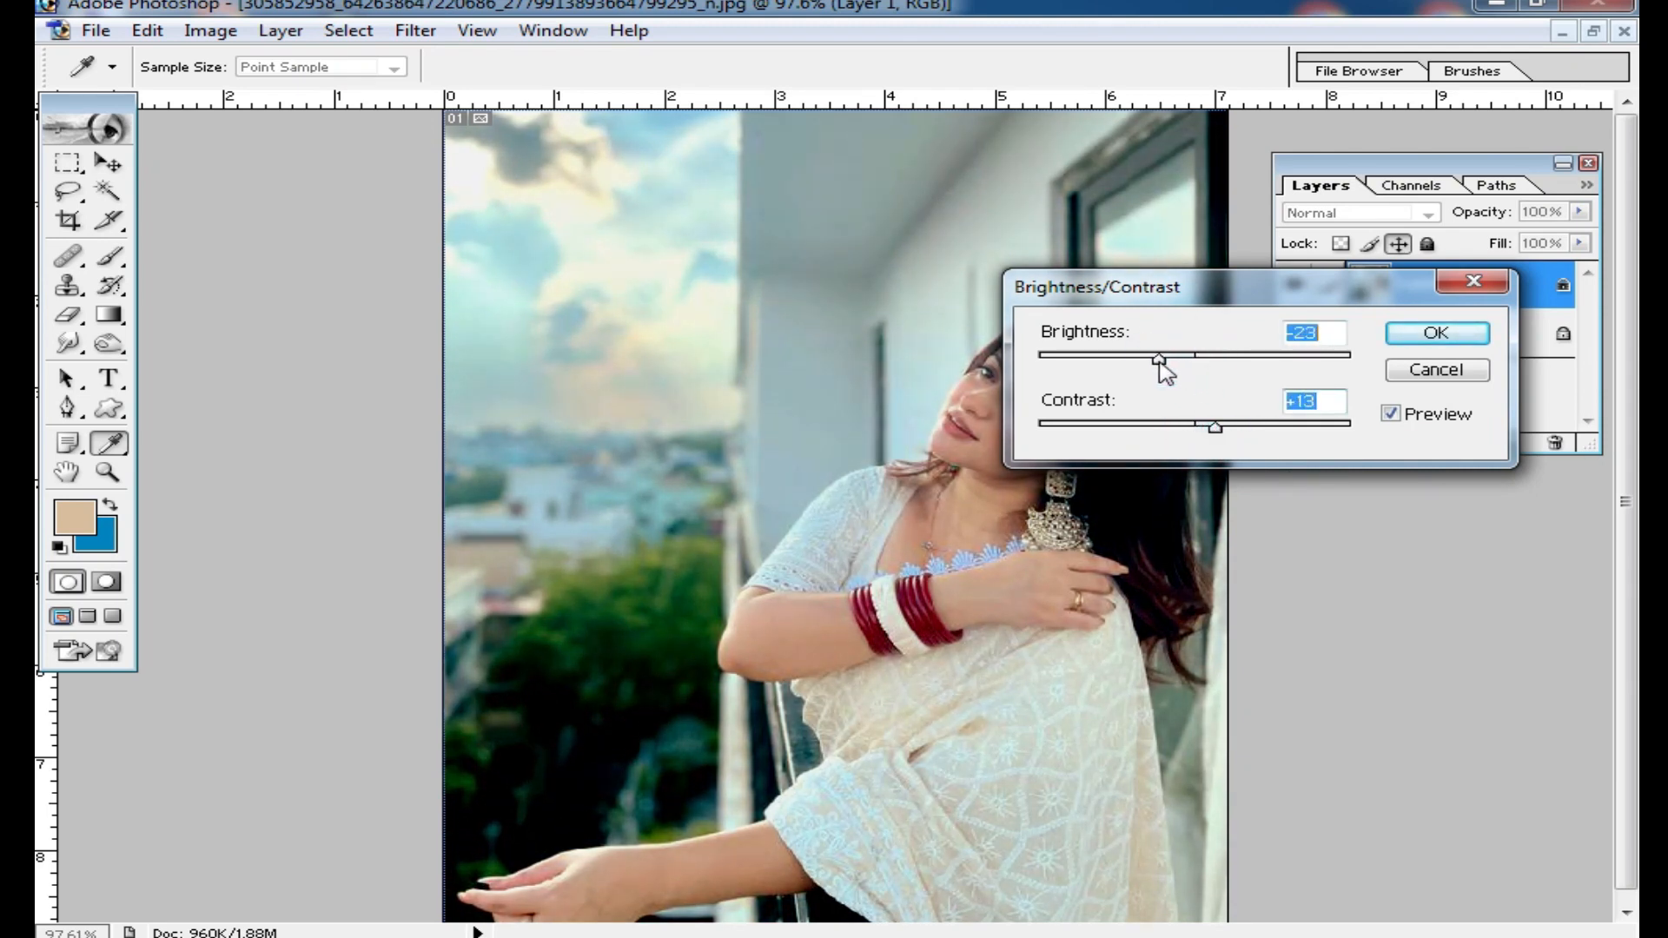
{"action": "left_click_drag", "start_coordinate": [1222, 424], "coordinate": [1227, 426]}
{"action": "left_click", "coordinate": [1442, 330]}
- Compare the face before and after the tonal edits by hiding Layer 1 and showing it again
{"action": "key", "text": "z"}
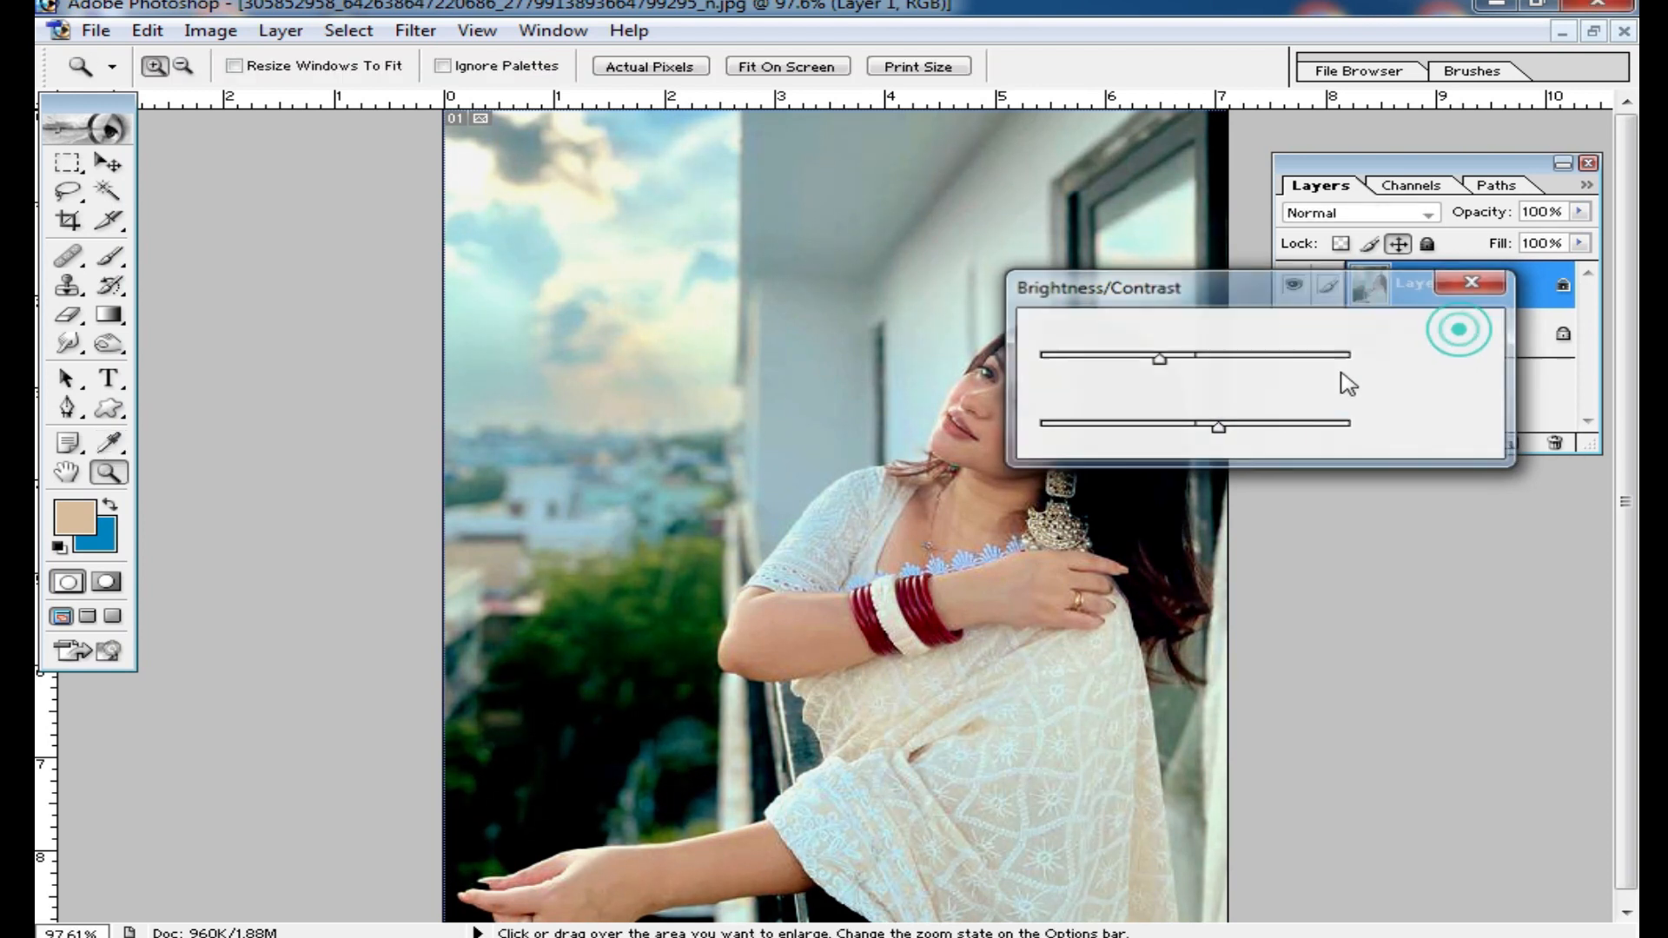
{"action": "left_click", "coordinate": [934, 462]}
{"action": "left_click", "coordinate": [1018, 467]}
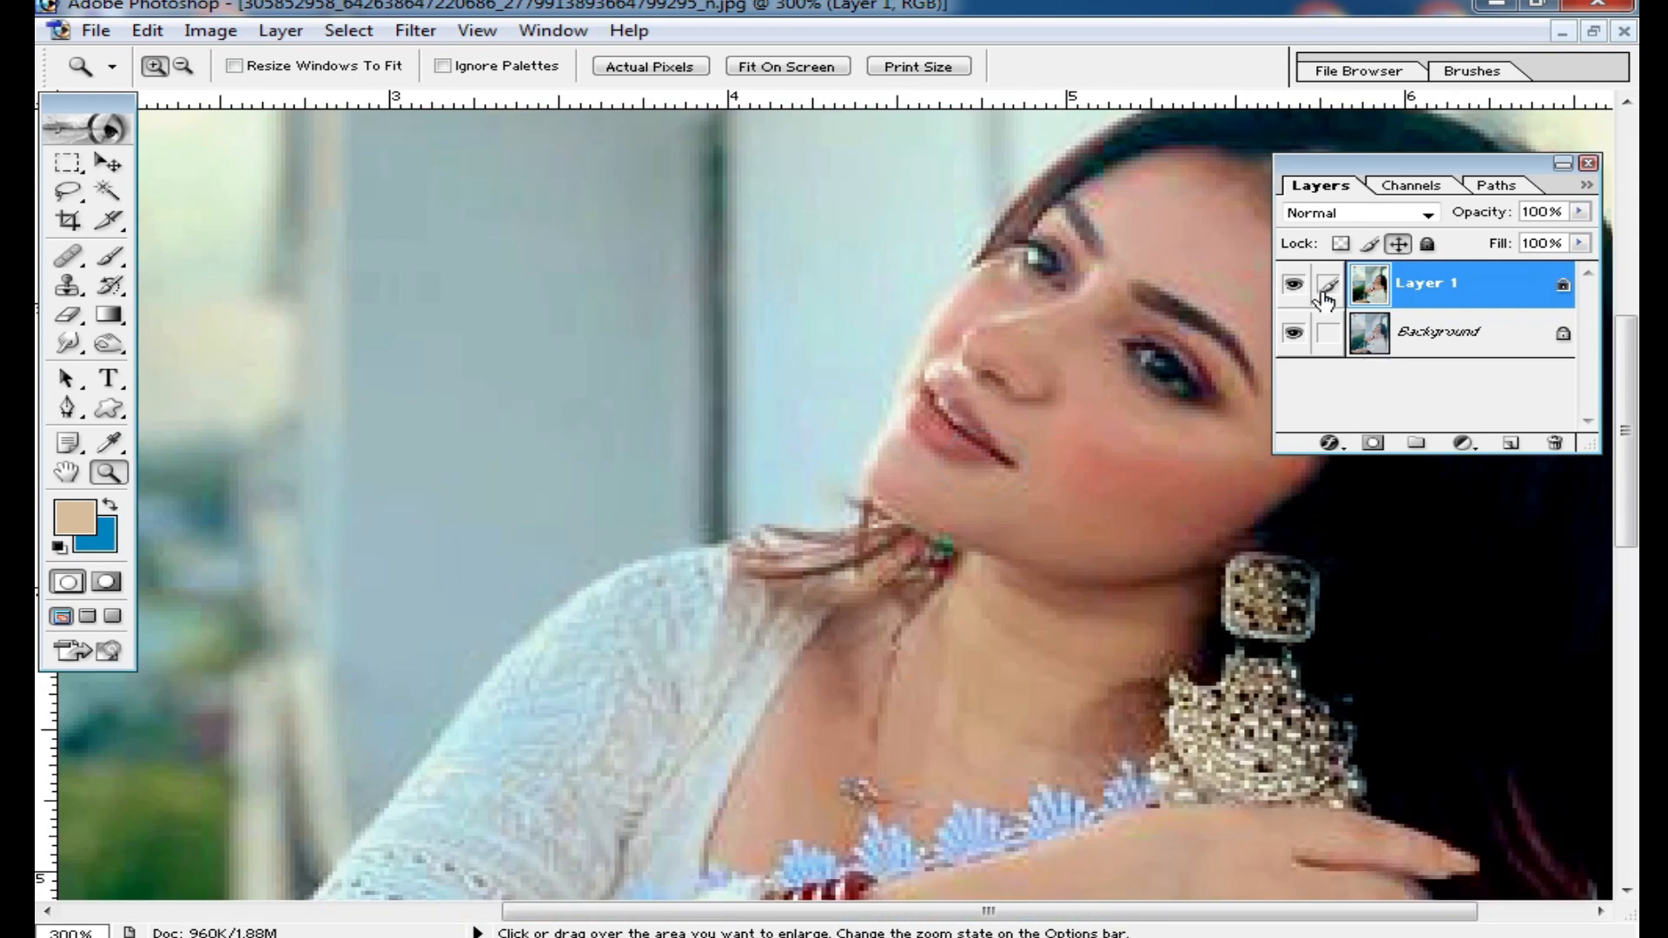
{"action": "left_click", "coordinate": [1294, 285]}
{"action": "left_click", "coordinate": [1294, 285]}
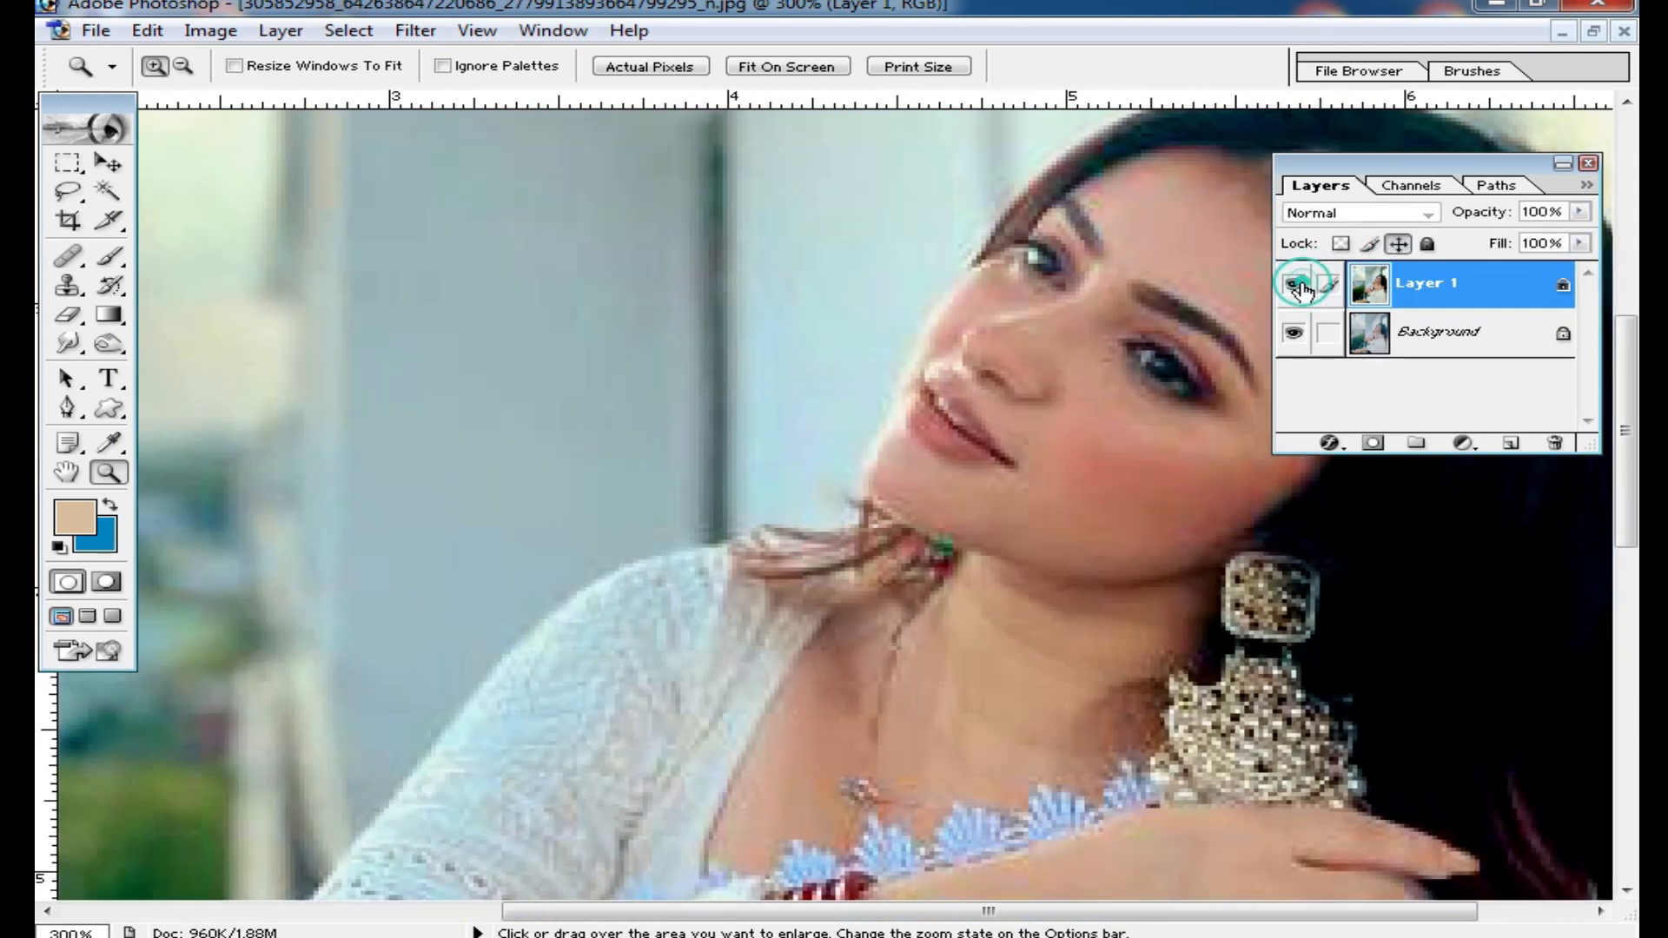
- Smooth Layer 1 with the Imagenomic Noiseware Professional filter, using a luminance noise level of +10
{"action": "left_click", "coordinate": [1059, 538], "text": "alt"}
{"action": "left_click", "coordinate": [1061, 538], "text": "alt"}
{"action": "left_click", "coordinate": [1154, 542]}
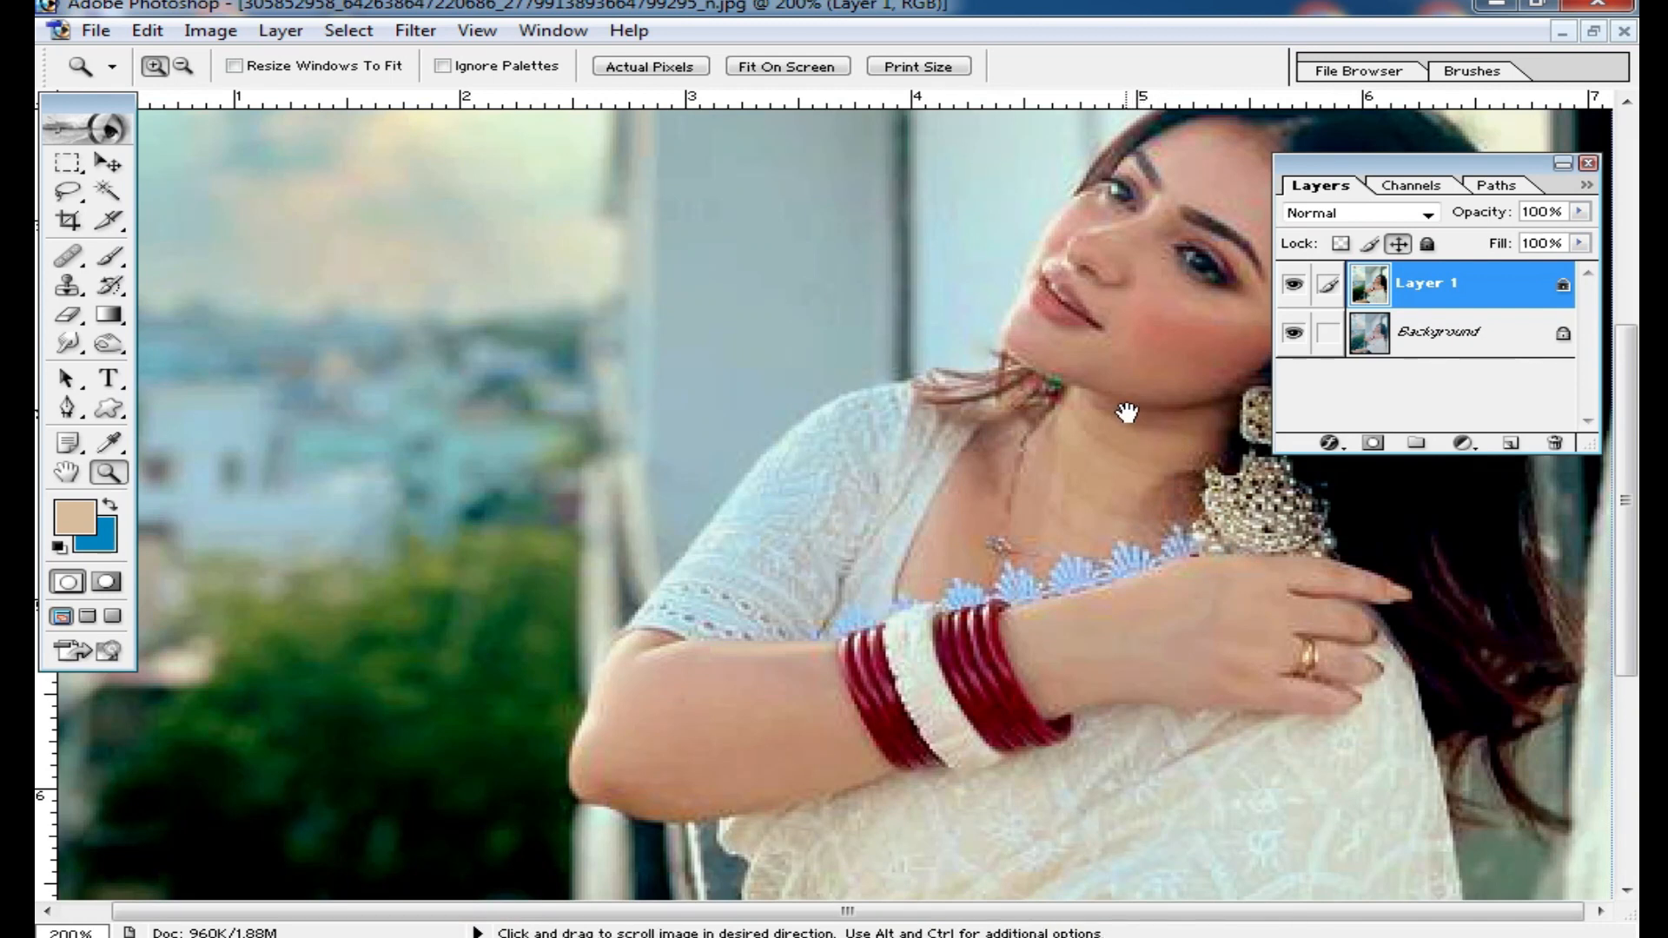
{"action": "left_click_drag", "start_coordinate": [1127, 409], "coordinate": [1144, 539]}
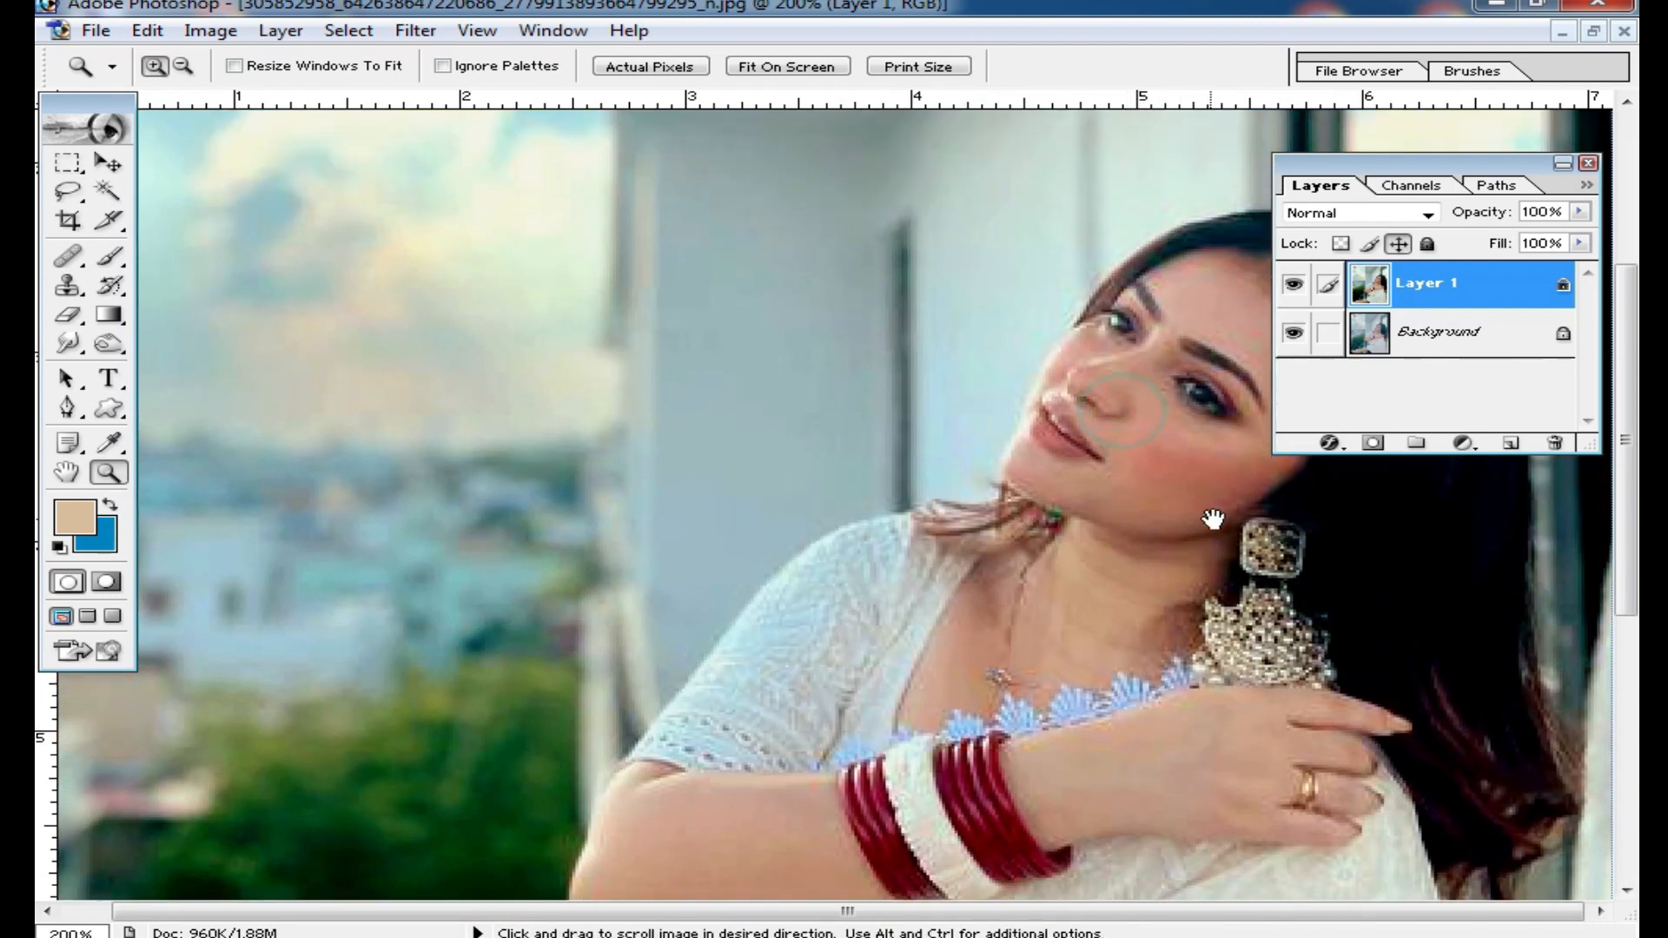
{"action": "left_click", "coordinate": [415, 31]}
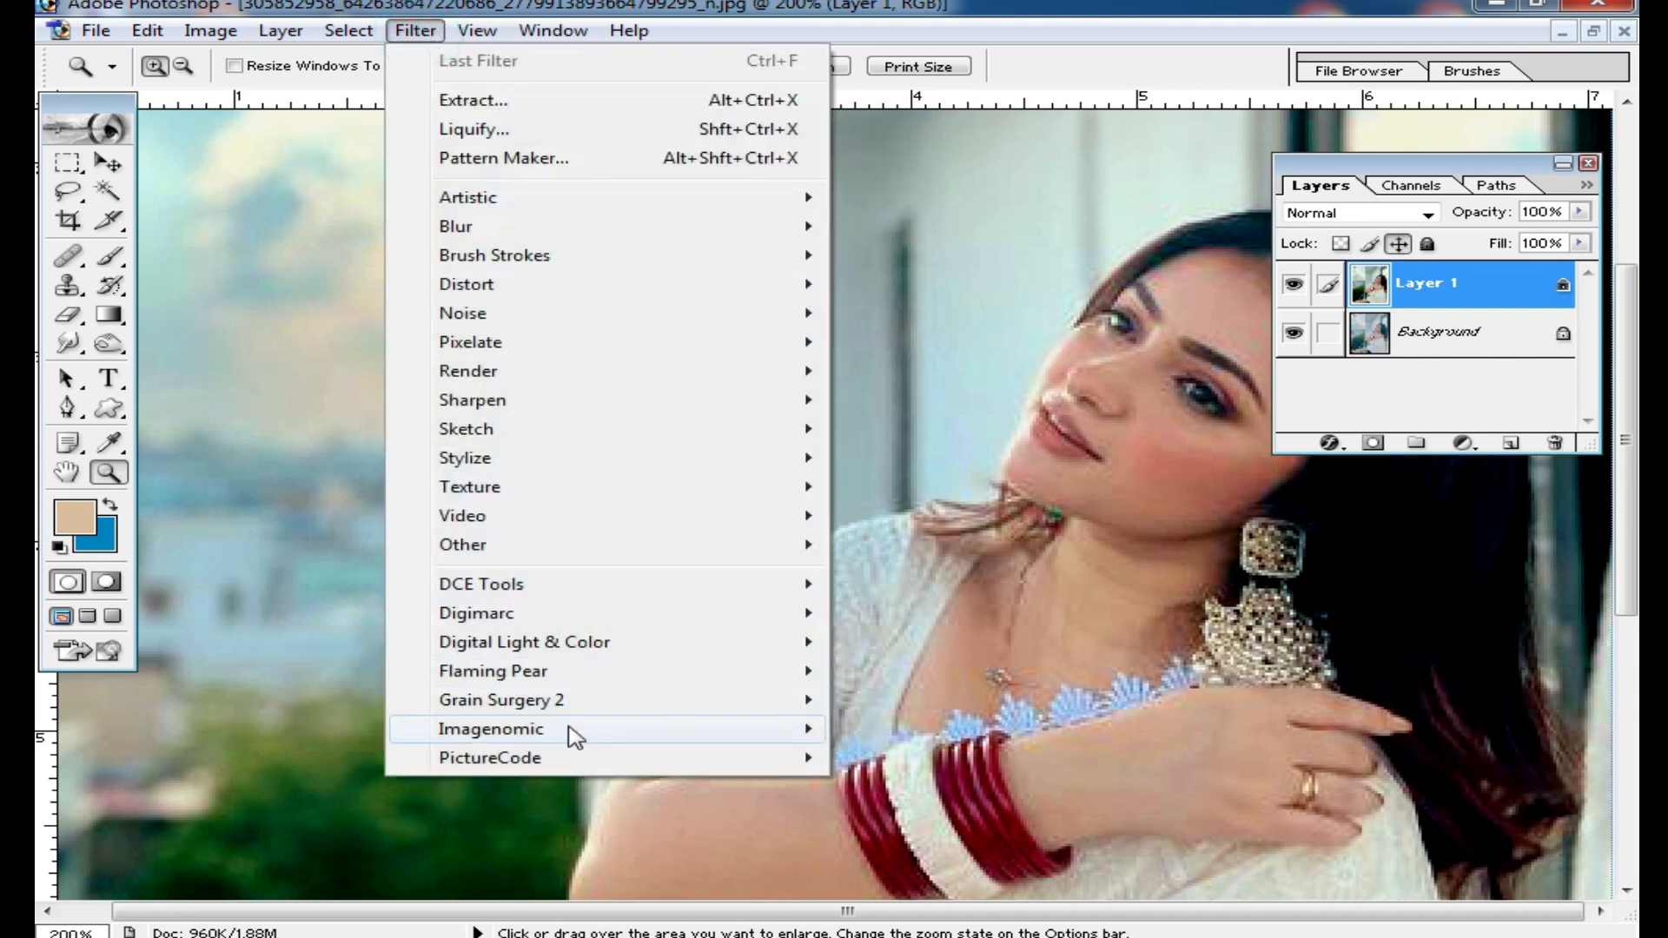
{"action": "mouse_move", "coordinate": [565, 734]}
{"action": "left_click", "coordinate": [918, 732]}
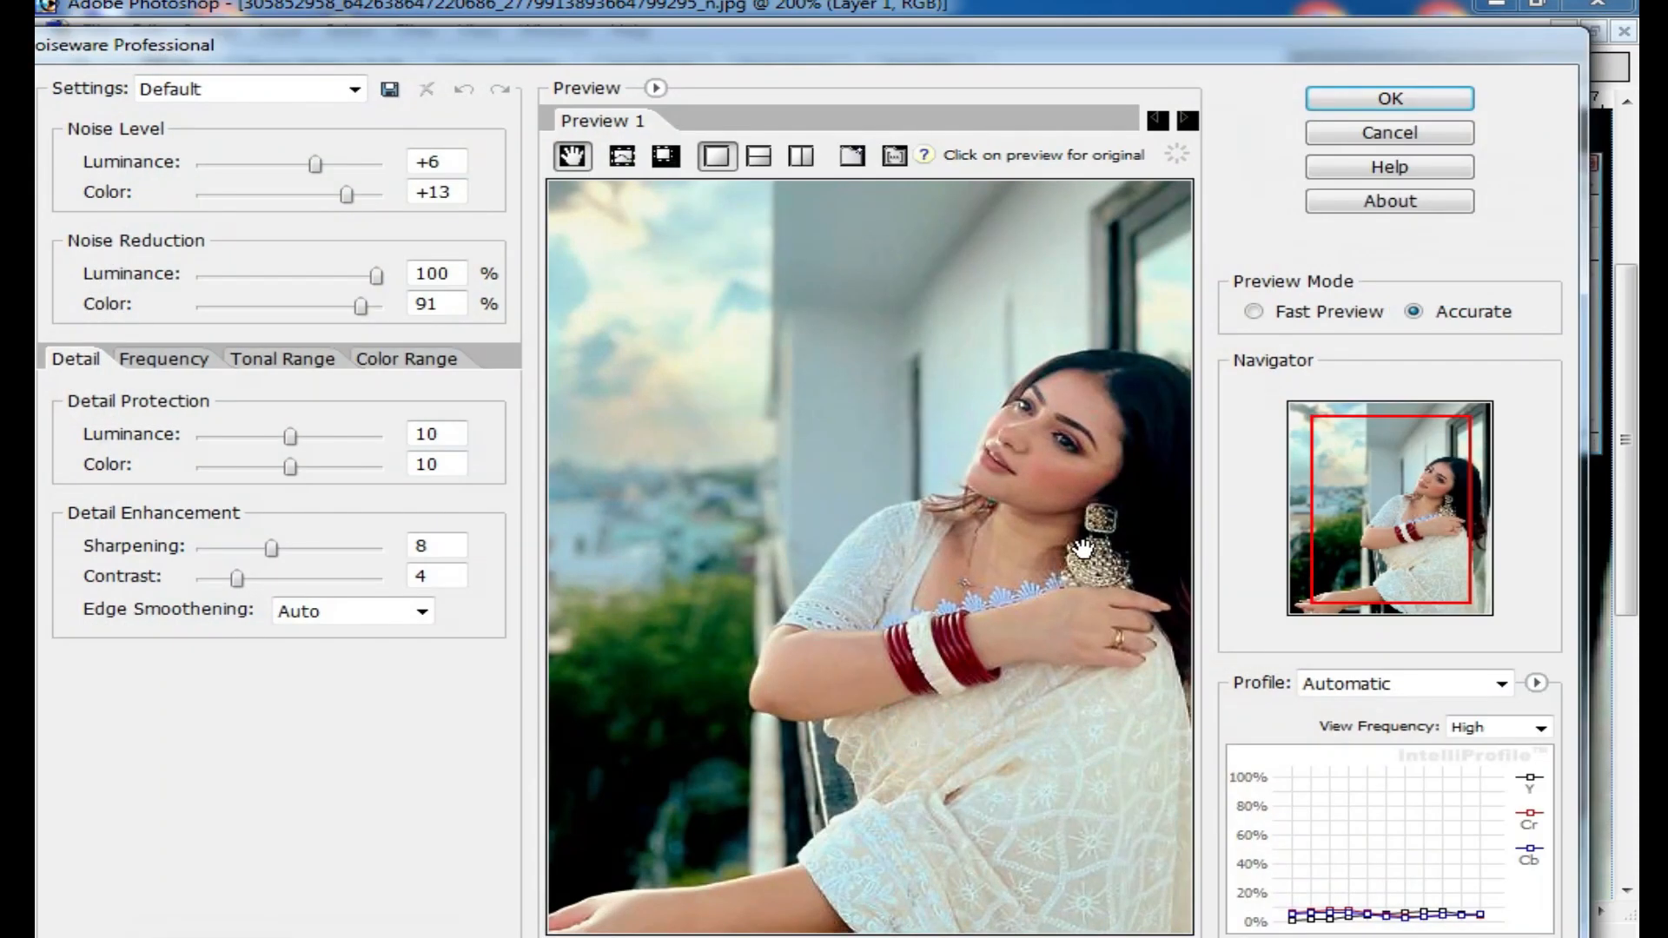
{"action": "left_click_drag", "start_coordinate": [316, 164], "coordinate": [333, 163]}
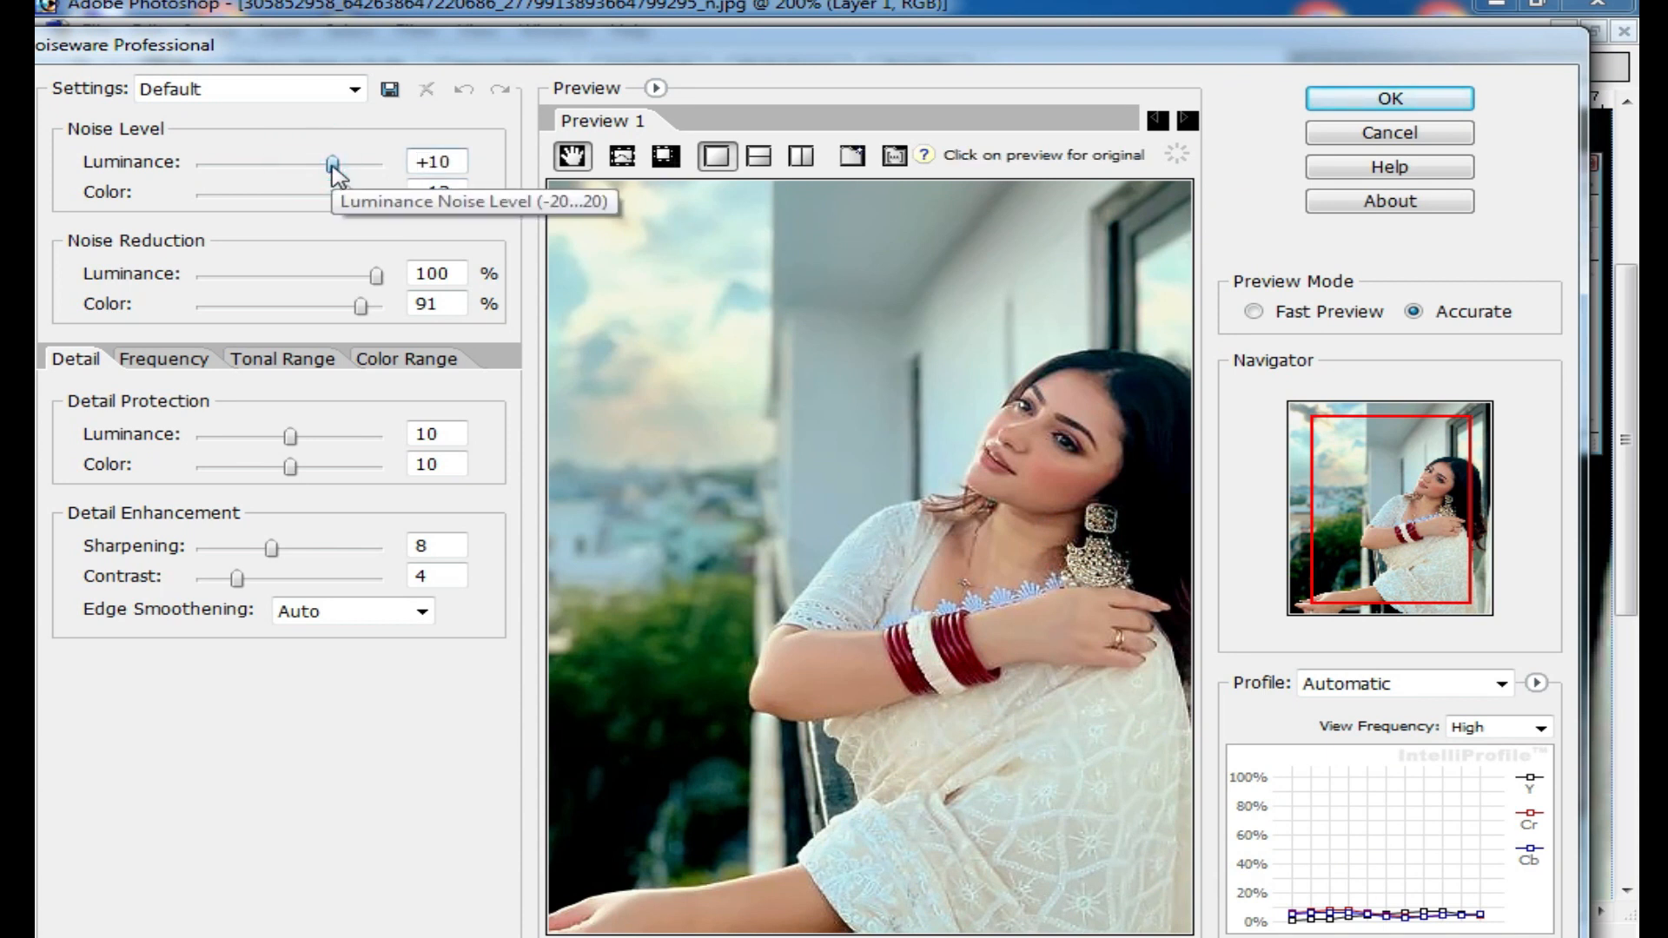
{"action": "left_click", "coordinate": [1414, 98]}
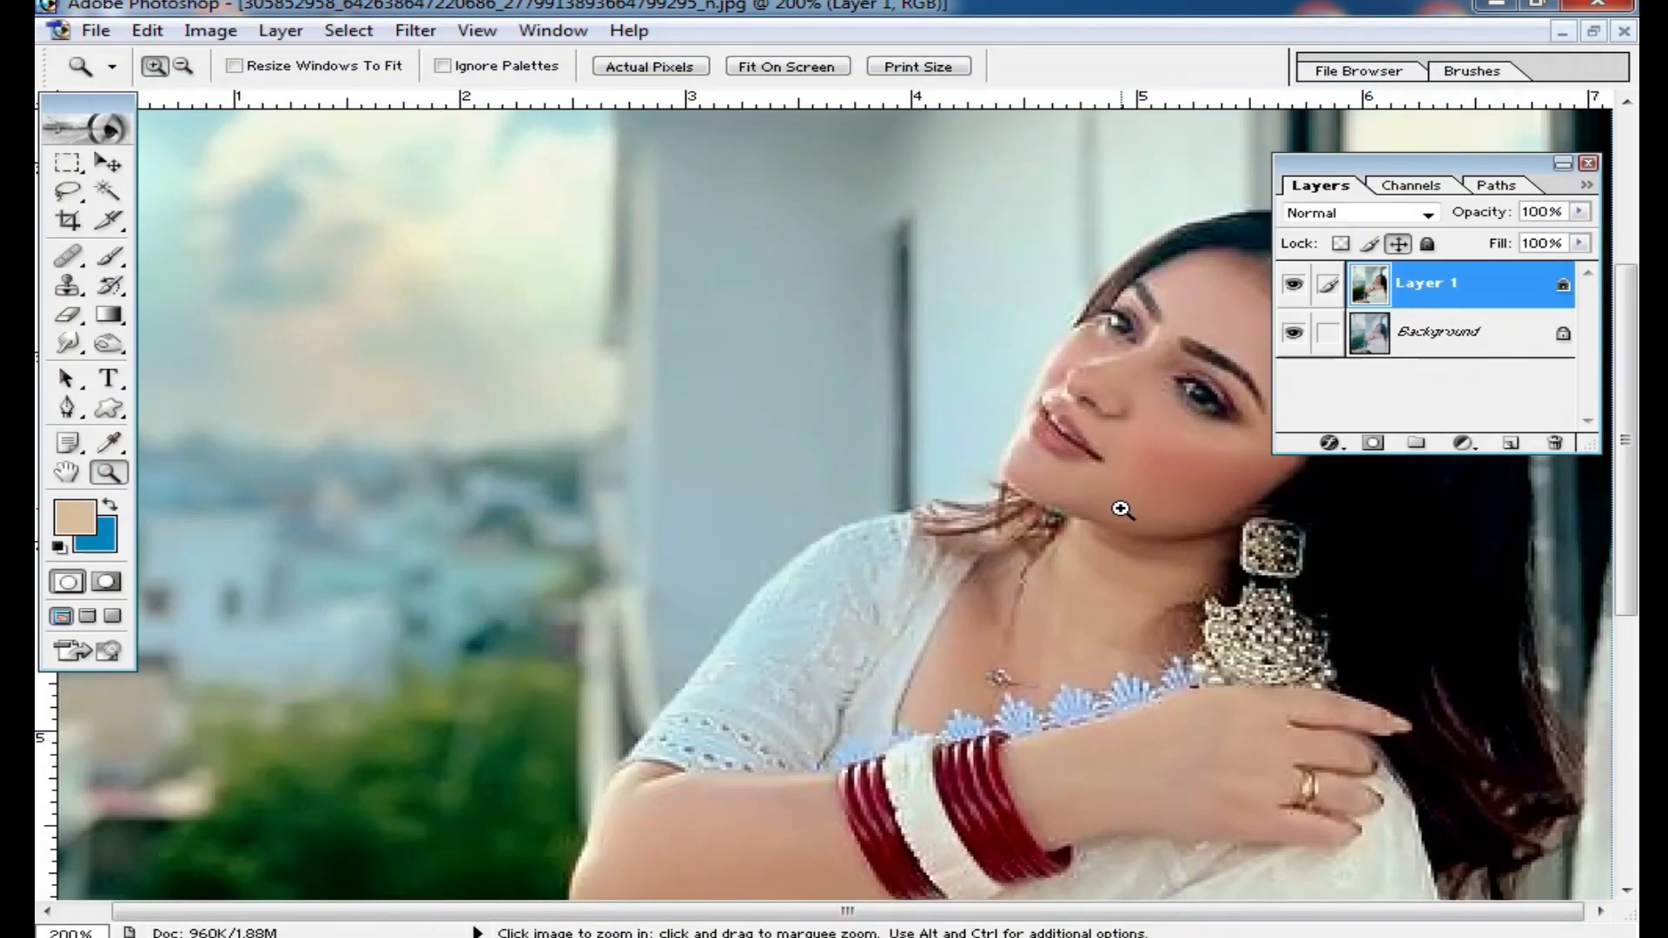
- Resample the image to a resolution of 300 pixels/inch, keeping the proportions constrained
{"action": "left_click", "coordinate": [1202, 489]}
{"action": "left_click", "coordinate": [1039, 484], "text": "alt"}
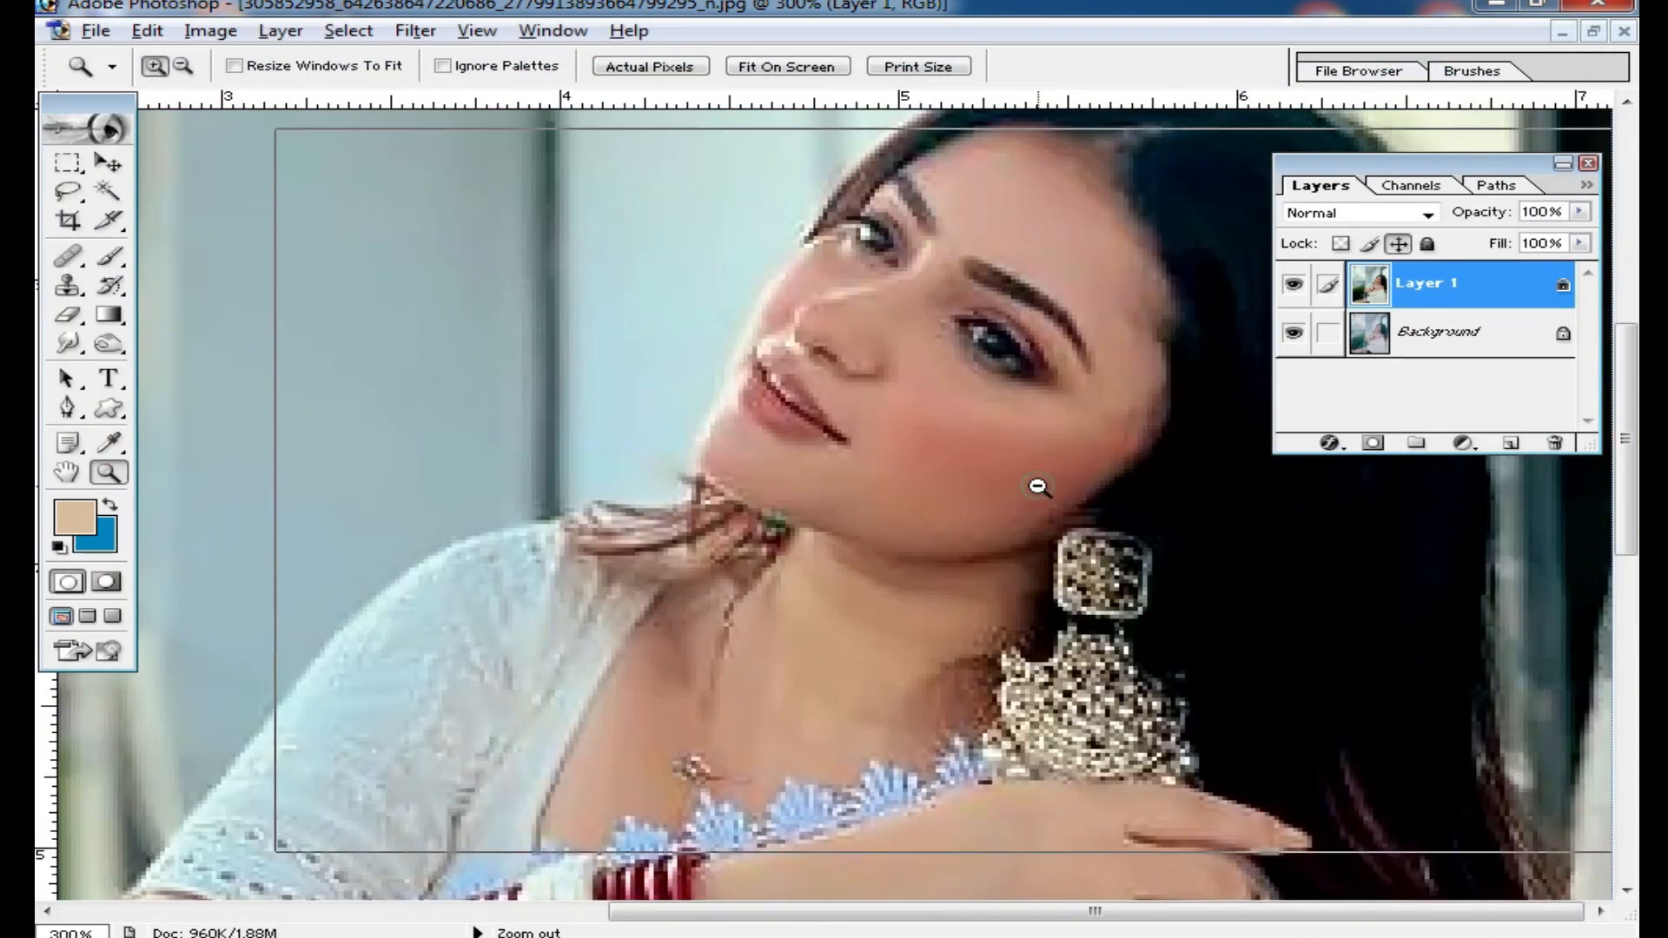
{"action": "left_click", "coordinate": [1216, 577], "text": "alt"}
{"action": "left_click", "coordinate": [1215, 578], "text": "alt"}
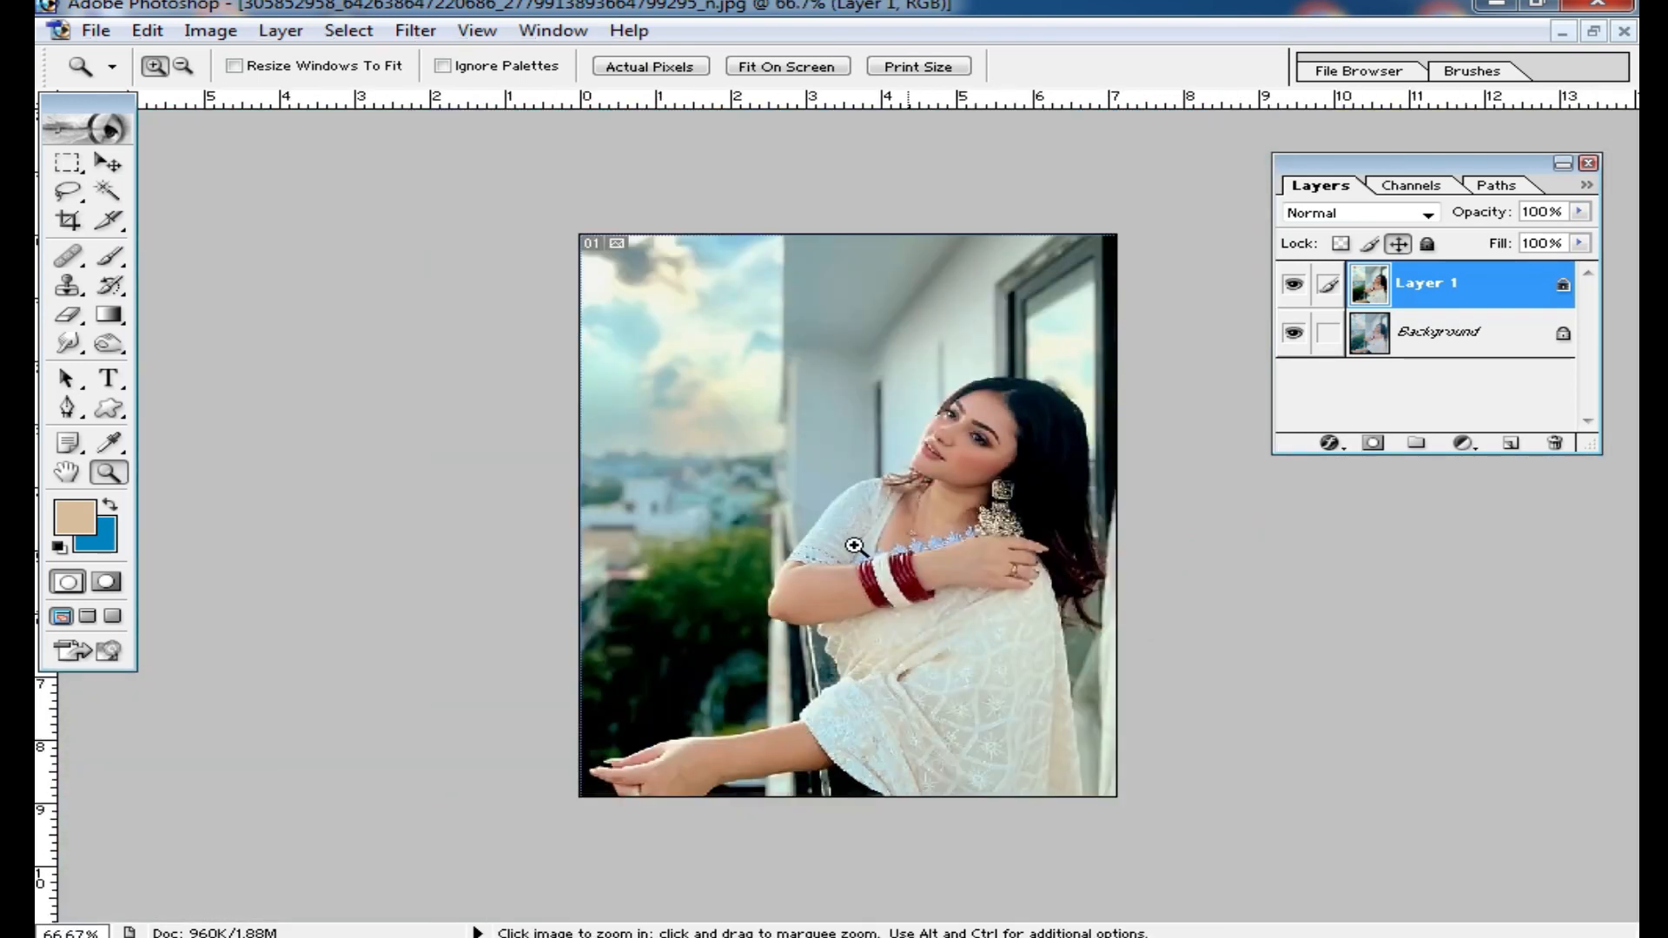
{"action": "left_click", "coordinate": [208, 35]}
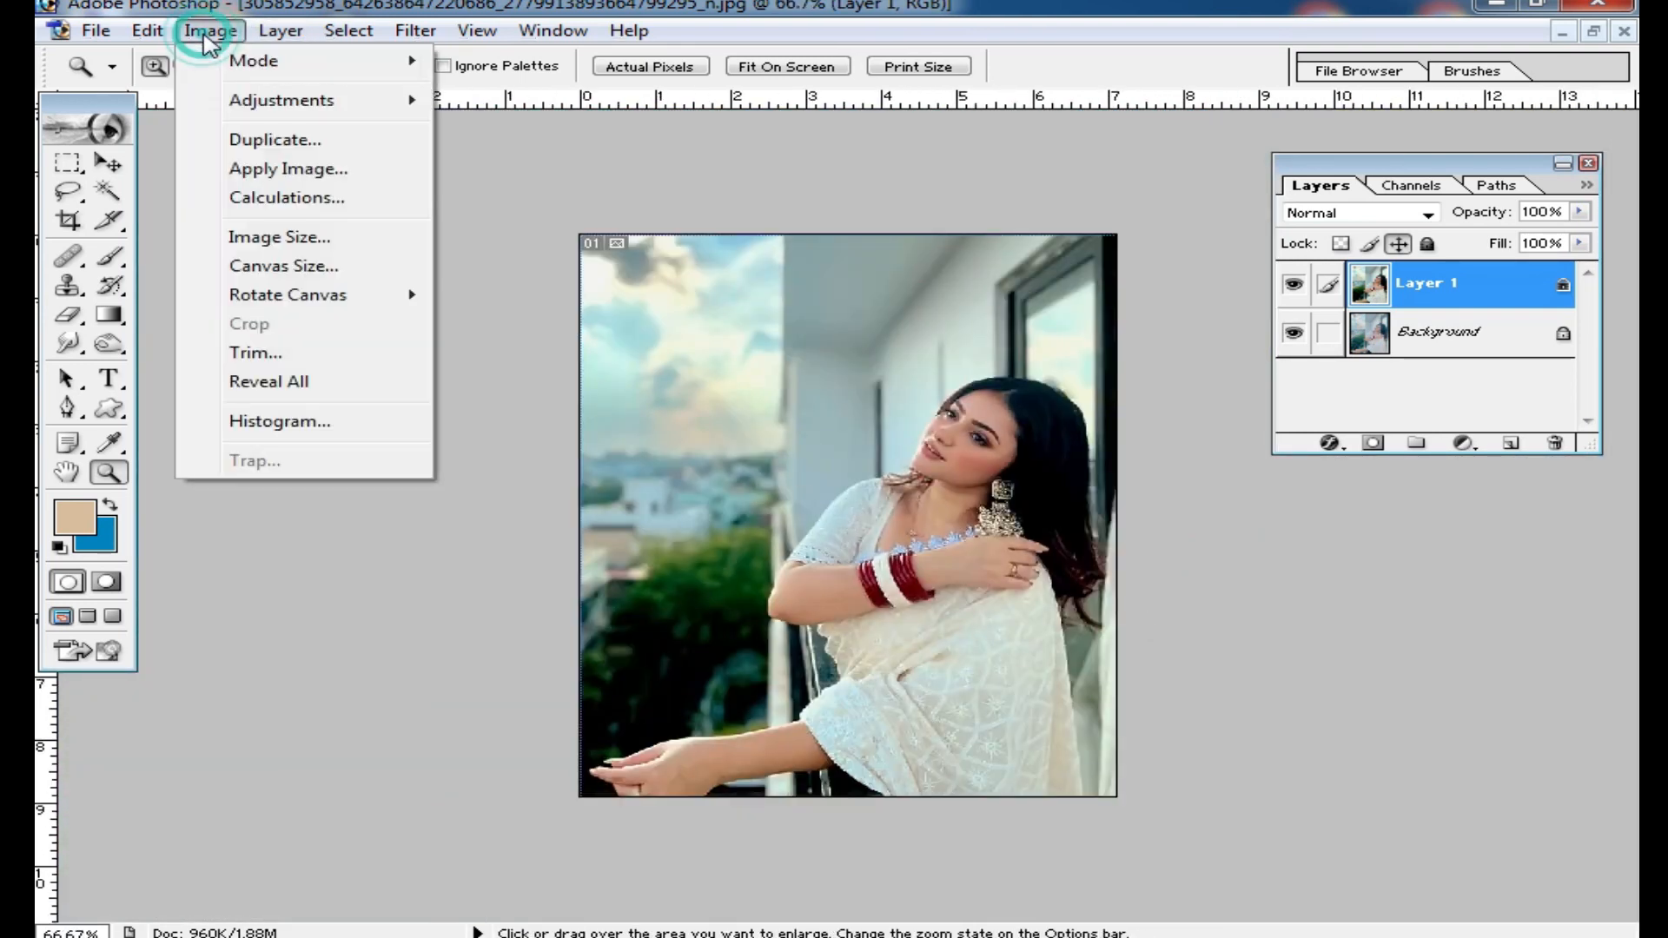
{"action": "left_click", "coordinate": [296, 241]}
{"action": "double_click", "coordinate": [726, 566]}
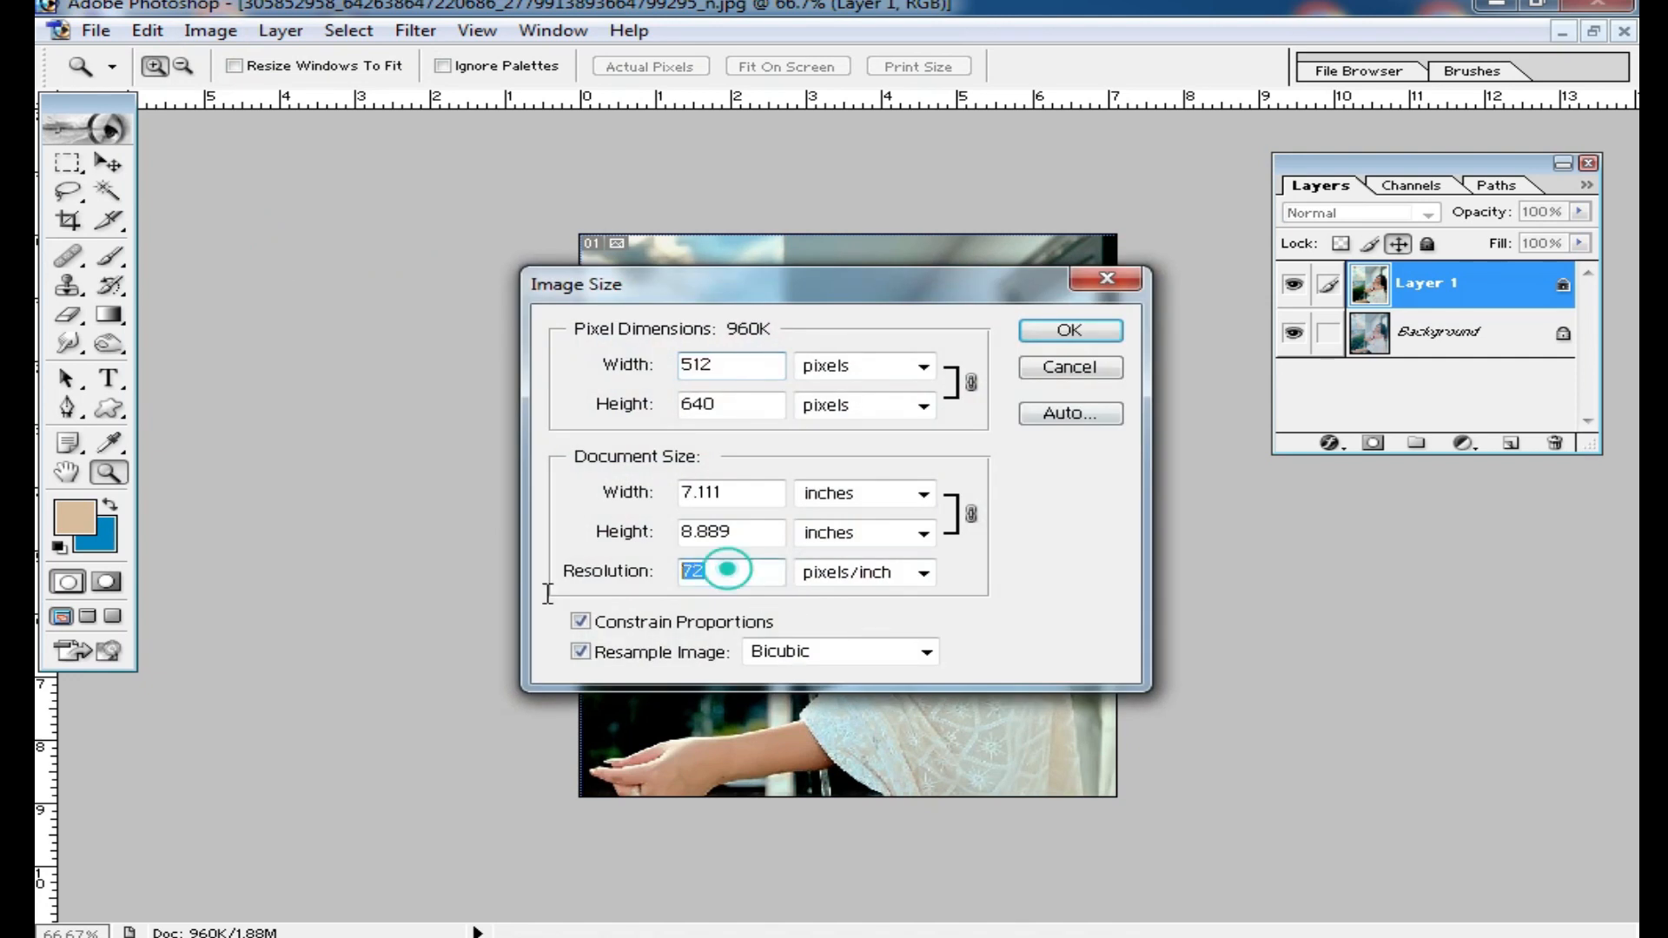
{"action": "type", "text": "300"}
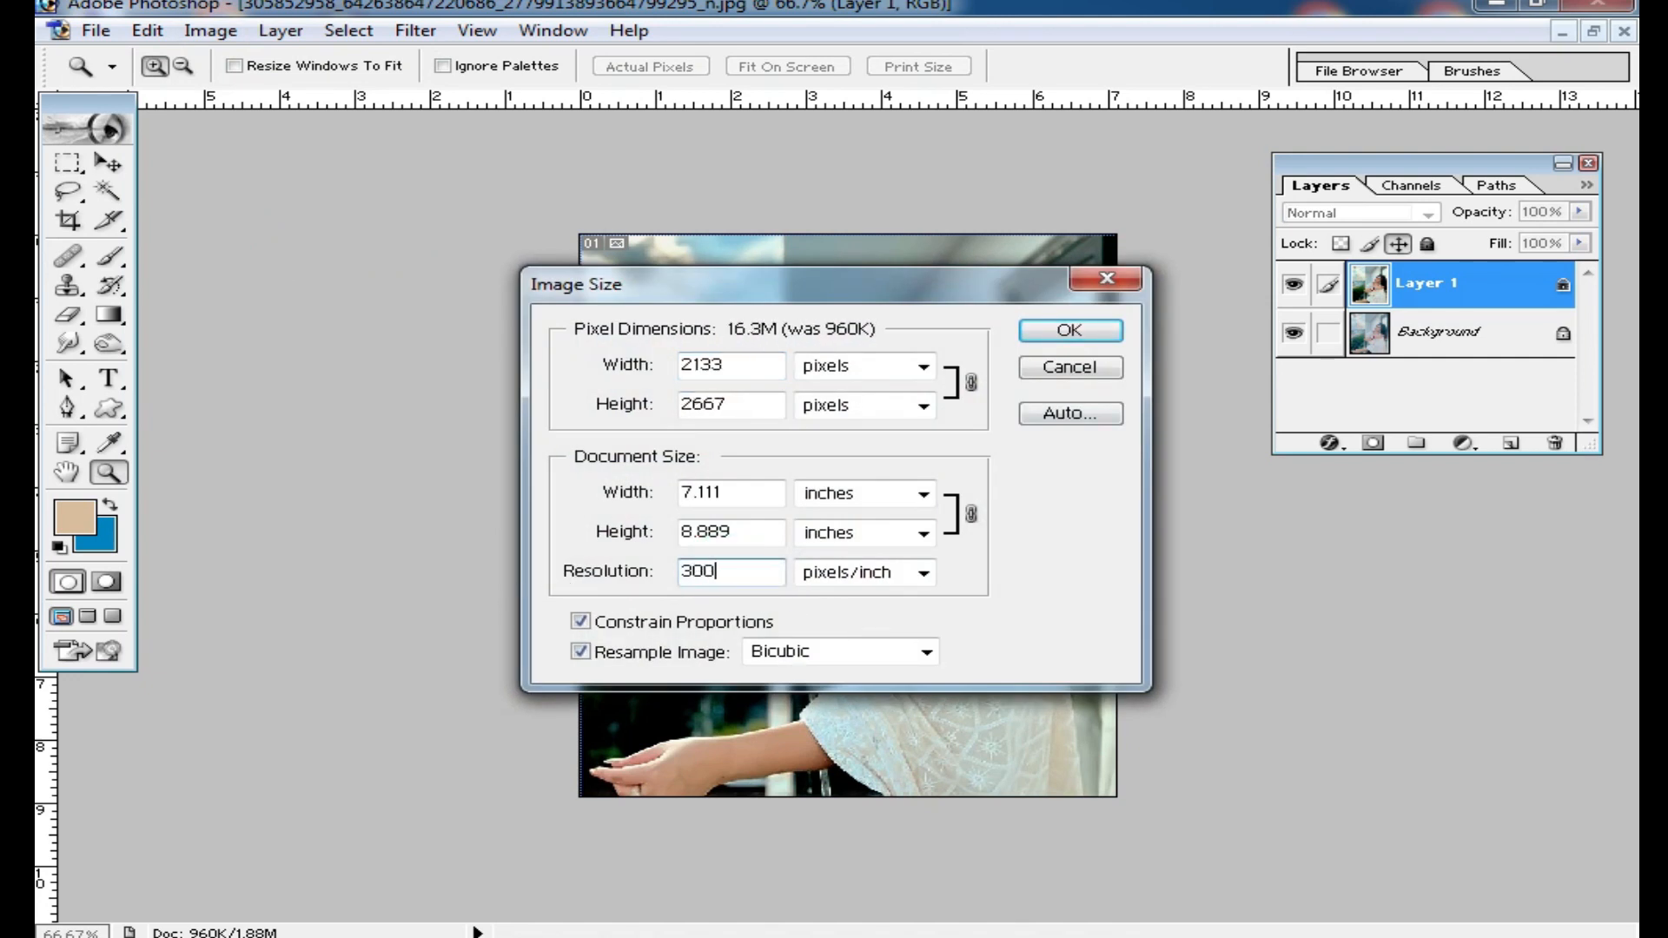
{"action": "key", "text": "Return"}
- Reapply the Noiseware Professional filter to Layer 1 at the new resolution
{"action": "left_click", "coordinate": [622, 550], "text": "alt"}
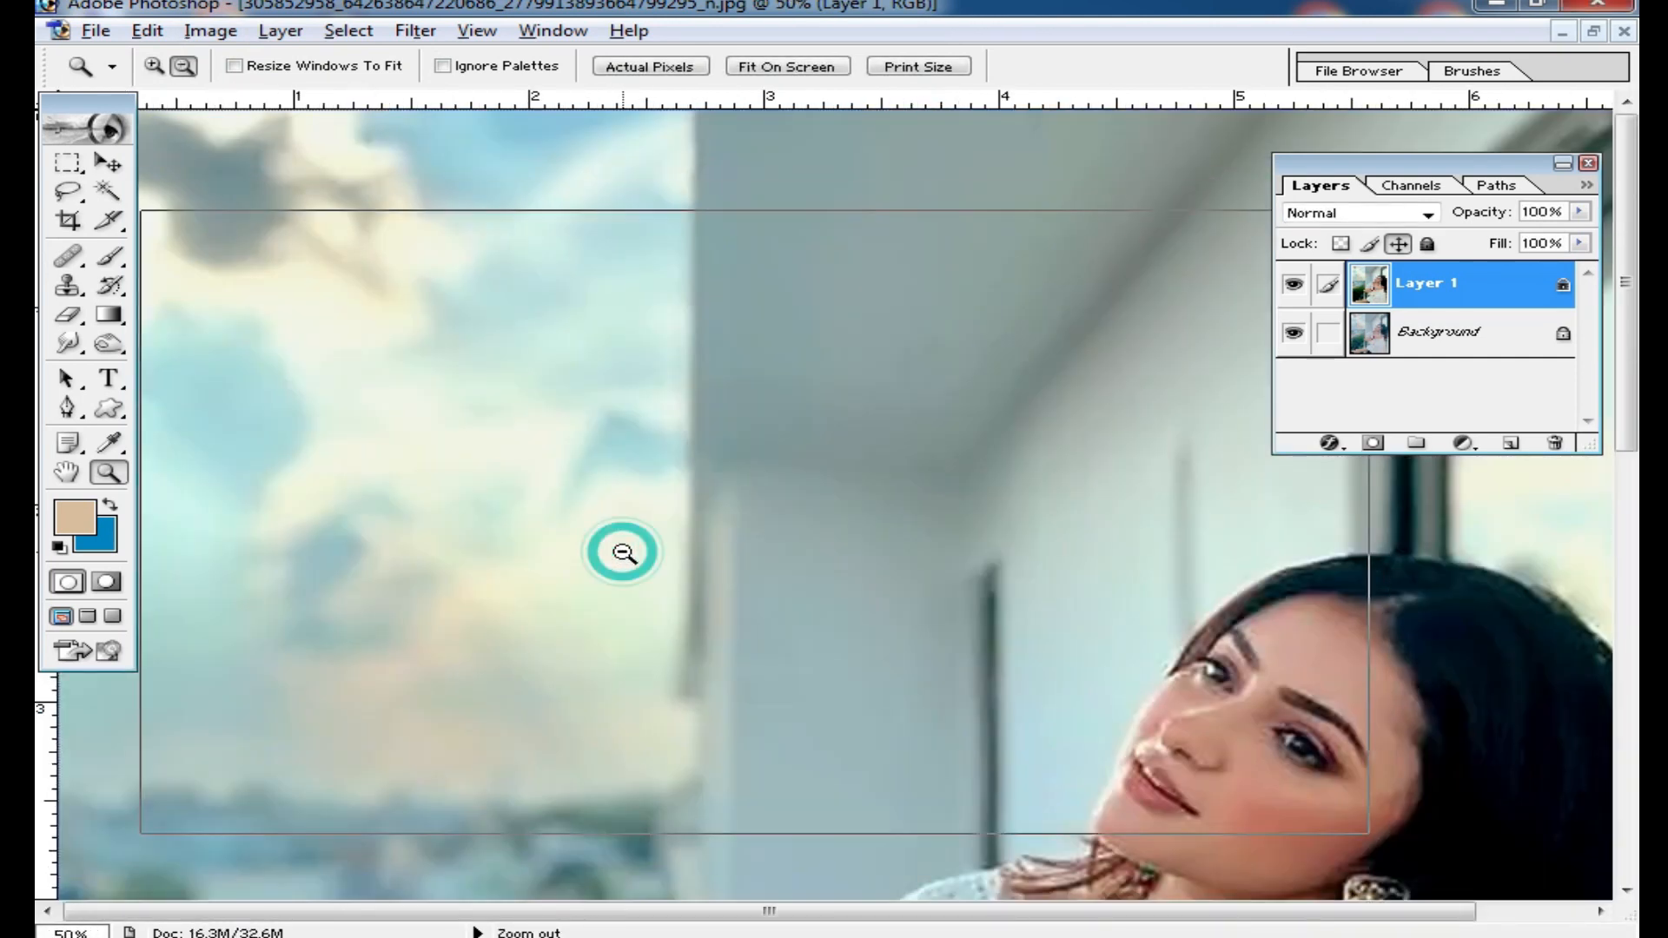
{"action": "left_click", "coordinate": [1006, 741], "text": "ctrl"}
{"action": "left_click", "coordinate": [1000, 741], "text": "ctrl"}
{"action": "left_click_drag", "start_coordinate": [1083, 402], "coordinate": [954, 738]}
{"action": "left_click_drag", "start_coordinate": [1041, 390], "coordinate": [989, 548]}
{"action": "left_click", "coordinate": [1022, 400], "text": "alt"}
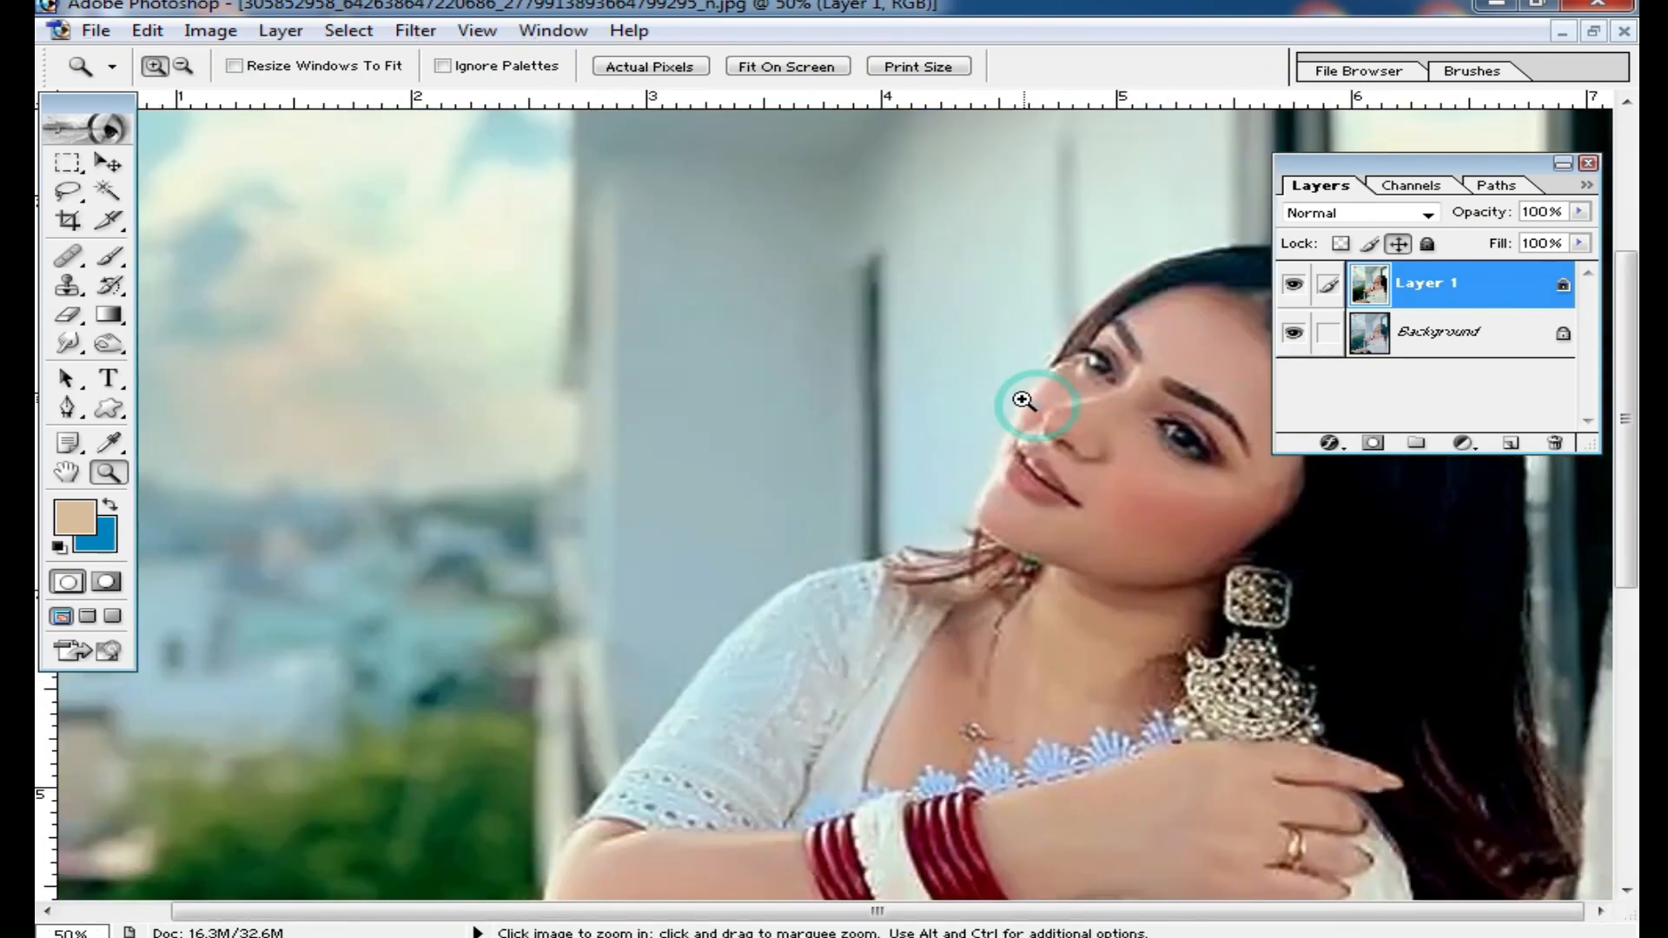
{"action": "key", "text": "ctrl"}
{"action": "left_click", "coordinate": [1059, 469], "text": "ctrl"}
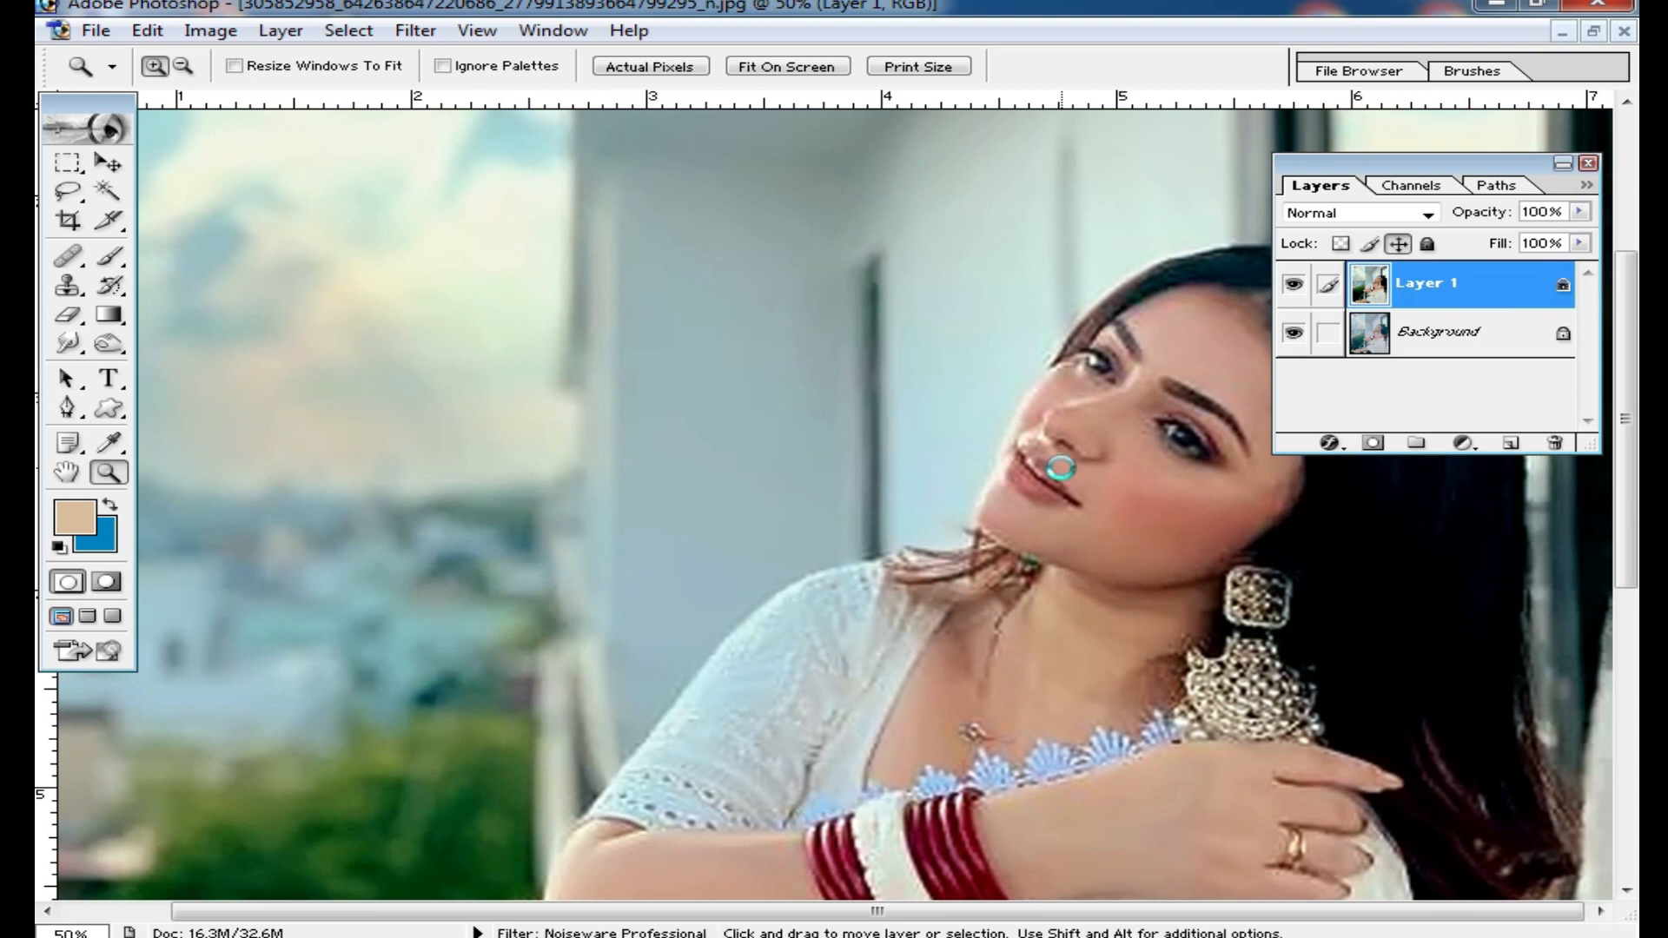
{"action": "left_click", "coordinate": [1239, 473]}
- Adjust the RGB Levels of Layer 1: set the white input to about 229, lighten the midtones and raise the black input slightly
{"action": "key", "text": "space"}
{"action": "left_click_drag", "start_coordinate": [1053, 555], "coordinate": [1031, 365]}
{"action": "left_click_drag", "start_coordinate": [1038, 503], "coordinate": [1071, 327]}
{"action": "left_click", "coordinate": [1034, 513], "text": "alt"}
{"action": "left_click", "coordinate": [1035, 514], "text": "alt"}
{"action": "left_click_drag", "start_coordinate": [1043, 459], "coordinate": [1050, 538]}
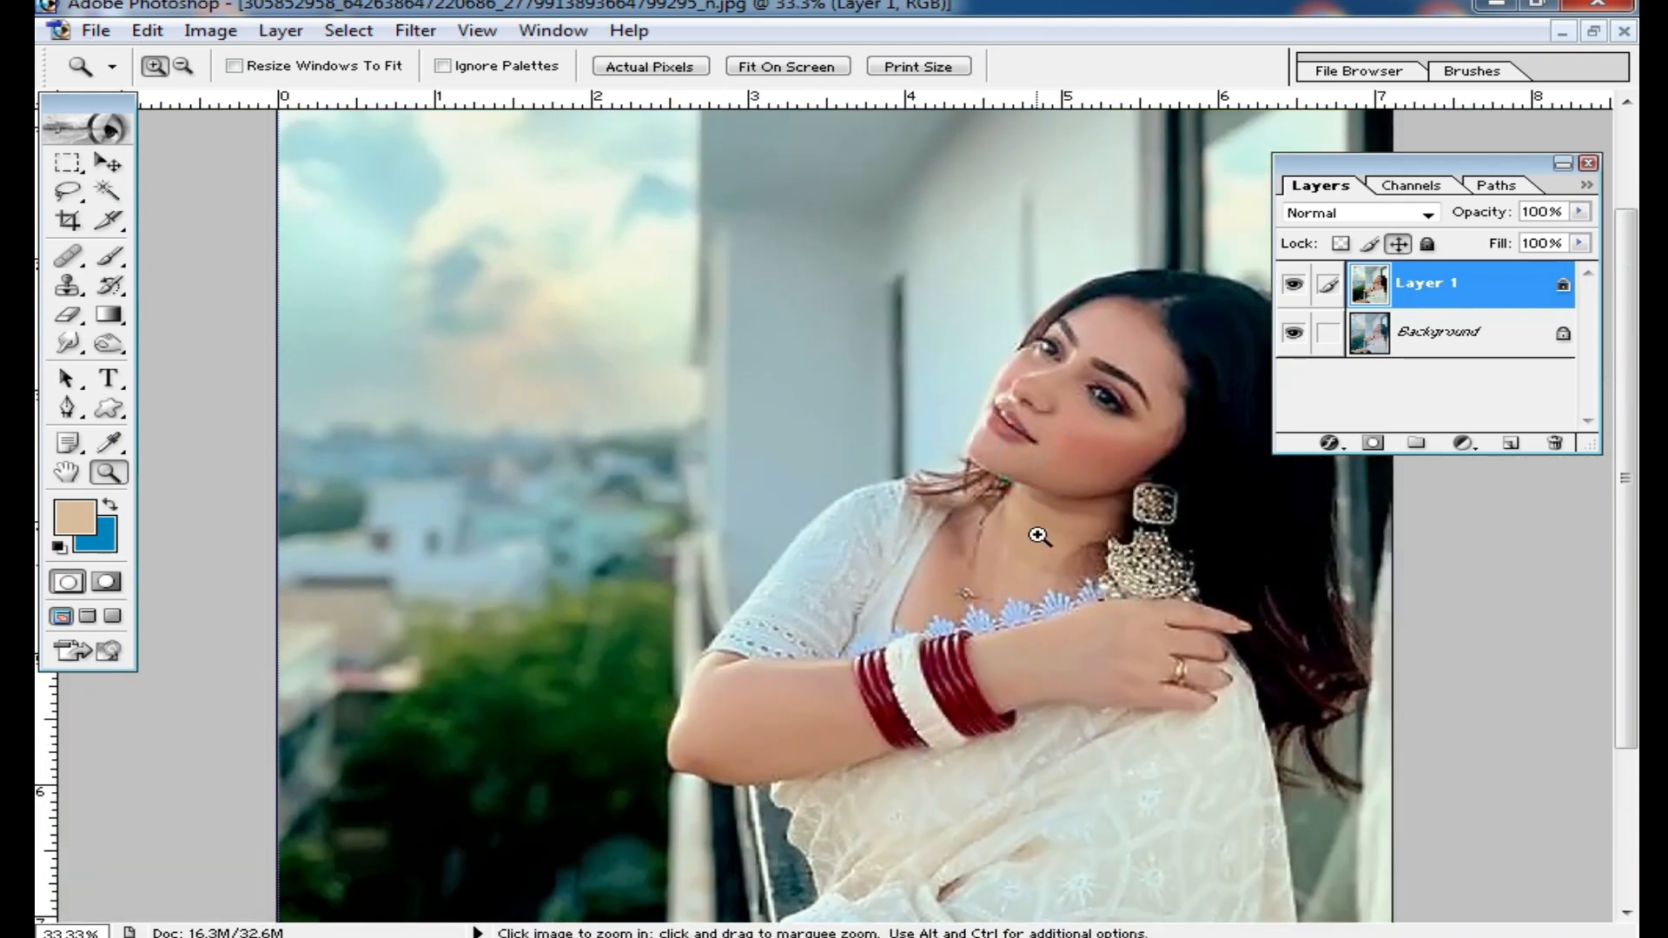
{"action": "key", "text": "ctrl+l"}
{"action": "left_click_drag", "start_coordinate": [1214, 791], "coordinate": [1179, 793]}
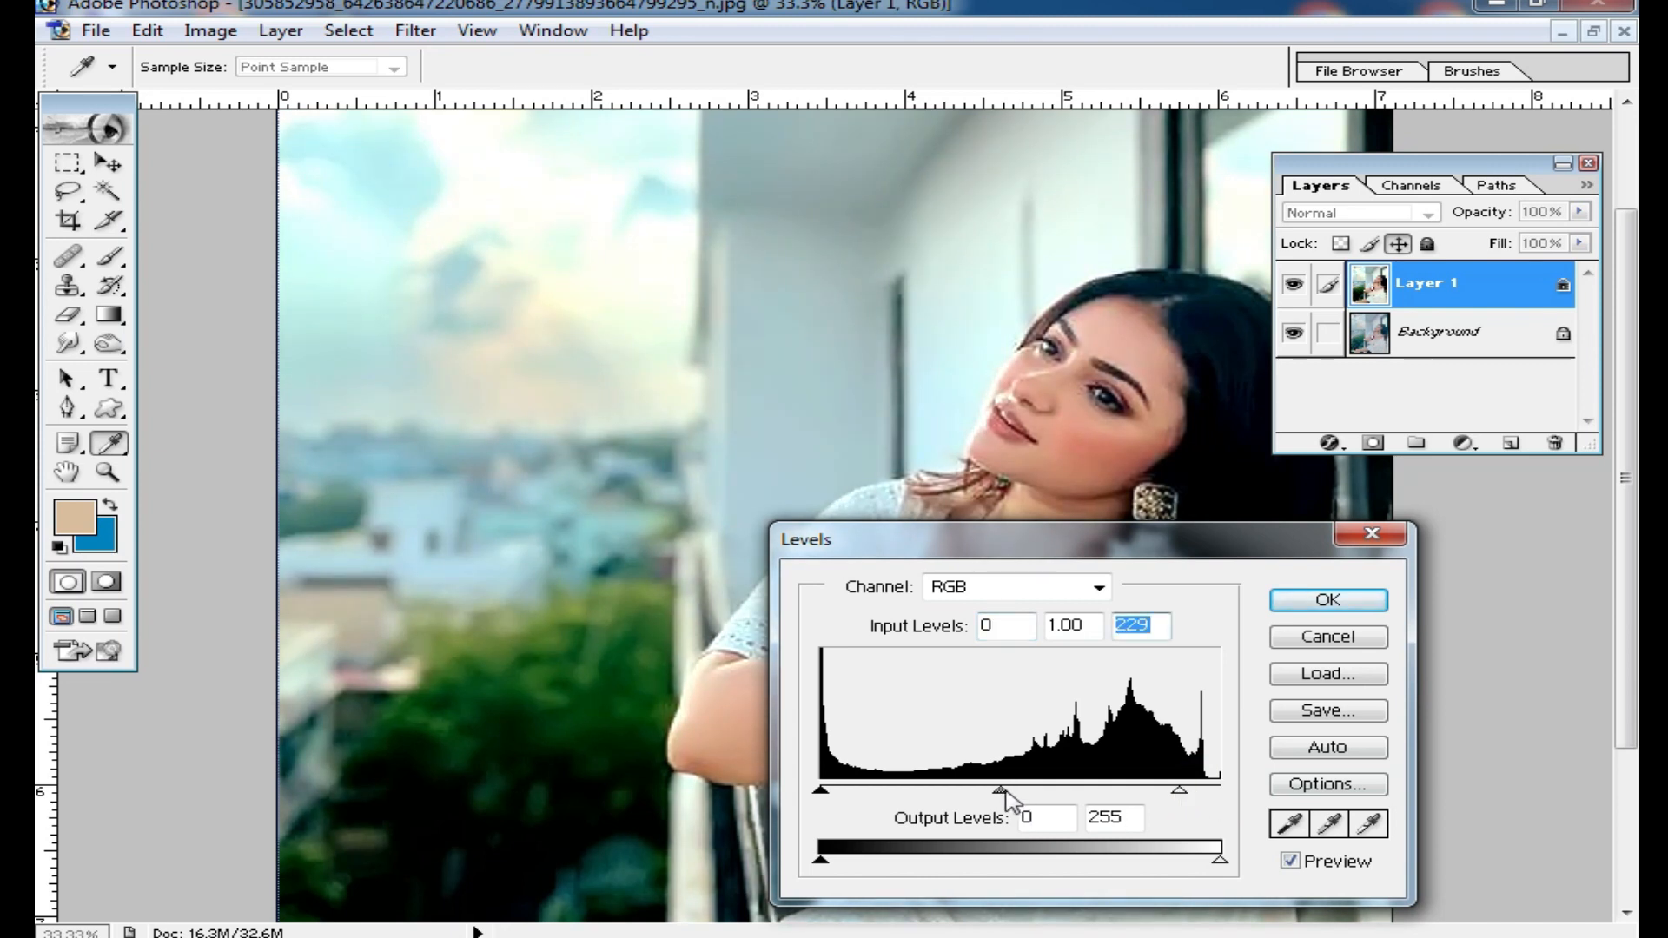
{"action": "left_click_drag", "start_coordinate": [998, 791], "coordinate": [976, 793]}
{"action": "left_click_drag", "start_coordinate": [823, 790], "coordinate": [843, 794]}
{"action": "left_click", "coordinate": [1321, 601]}
- Compare the portrait with and without the Layer 1 retouching, checking the face, arms and background at different magnifications
{"action": "scroll", "coordinate": [1129, 621], "scroll_direction": "down", "scroll_amount": 1}
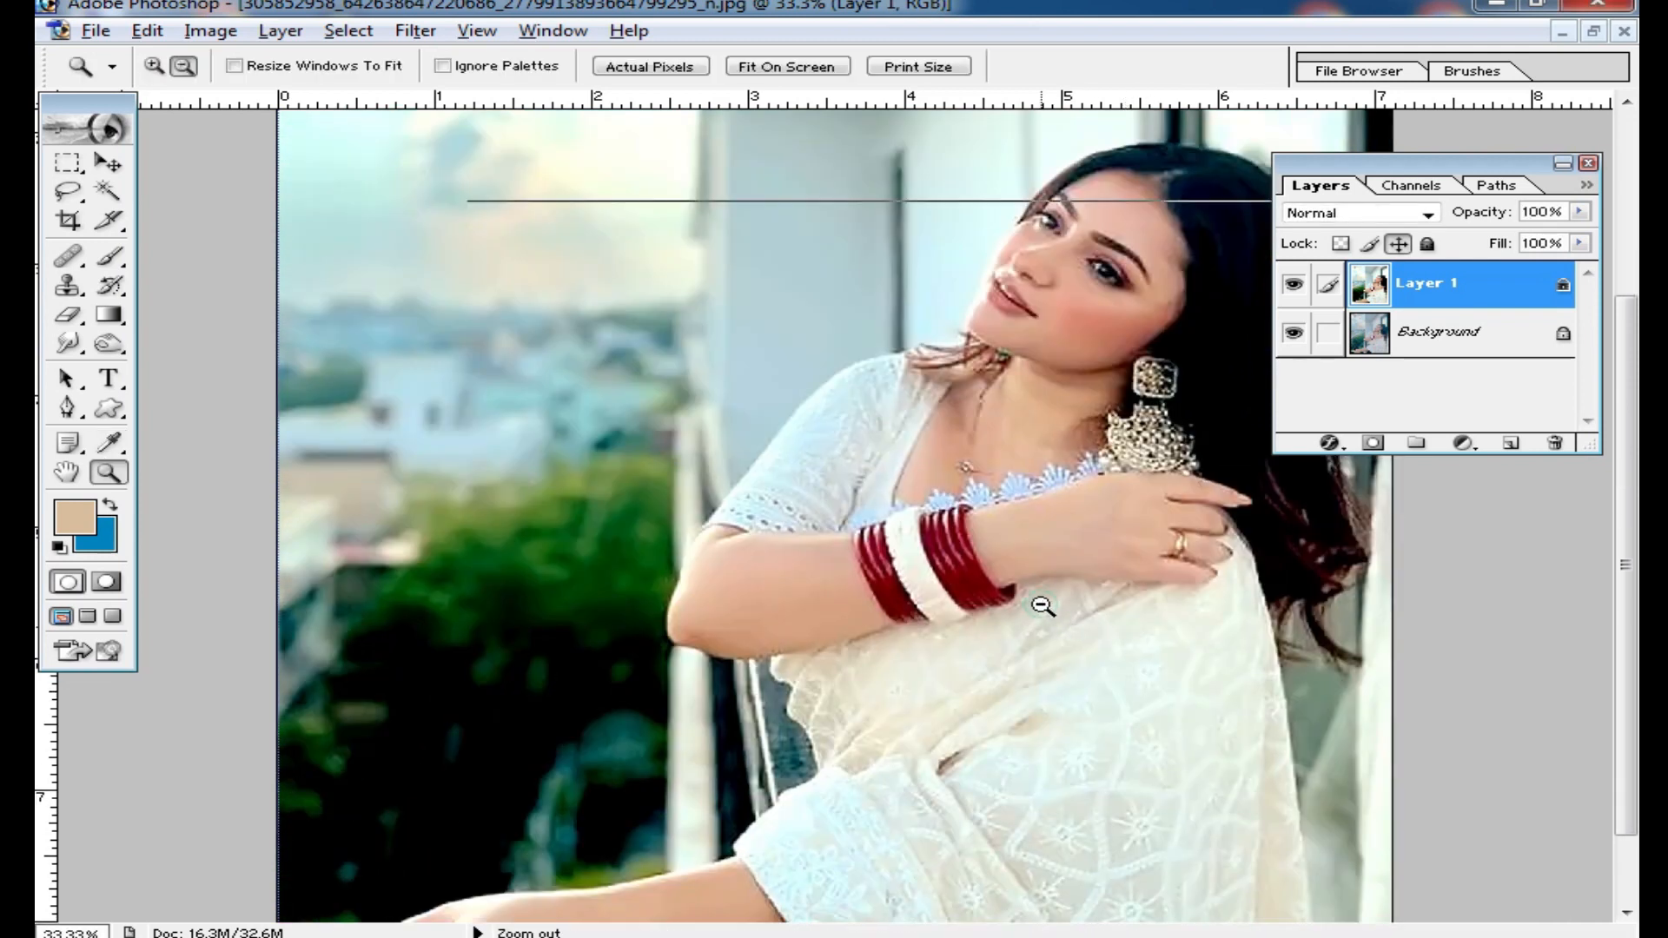
{"action": "left_click", "coordinate": [1042, 606], "text": "alt"}
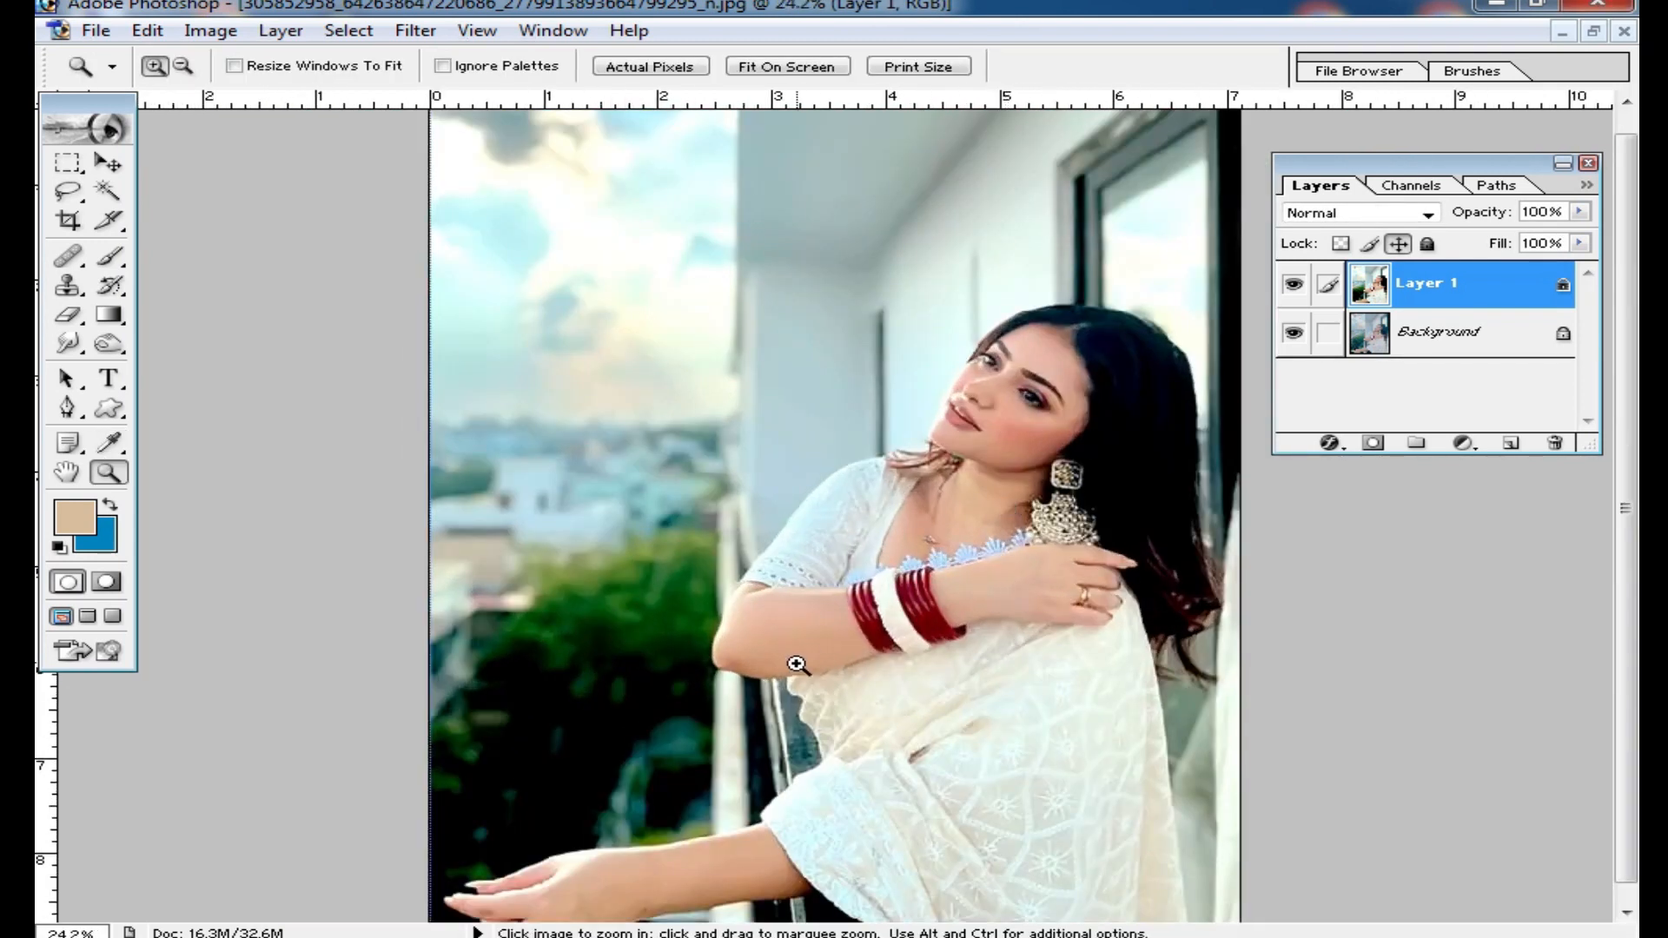
{"action": "scroll", "coordinate": [797, 664], "scroll_direction": "up", "scroll_amount": 1}
{"action": "left_click", "coordinate": [1034, 554]}
{"action": "left_click", "coordinate": [1042, 535]}
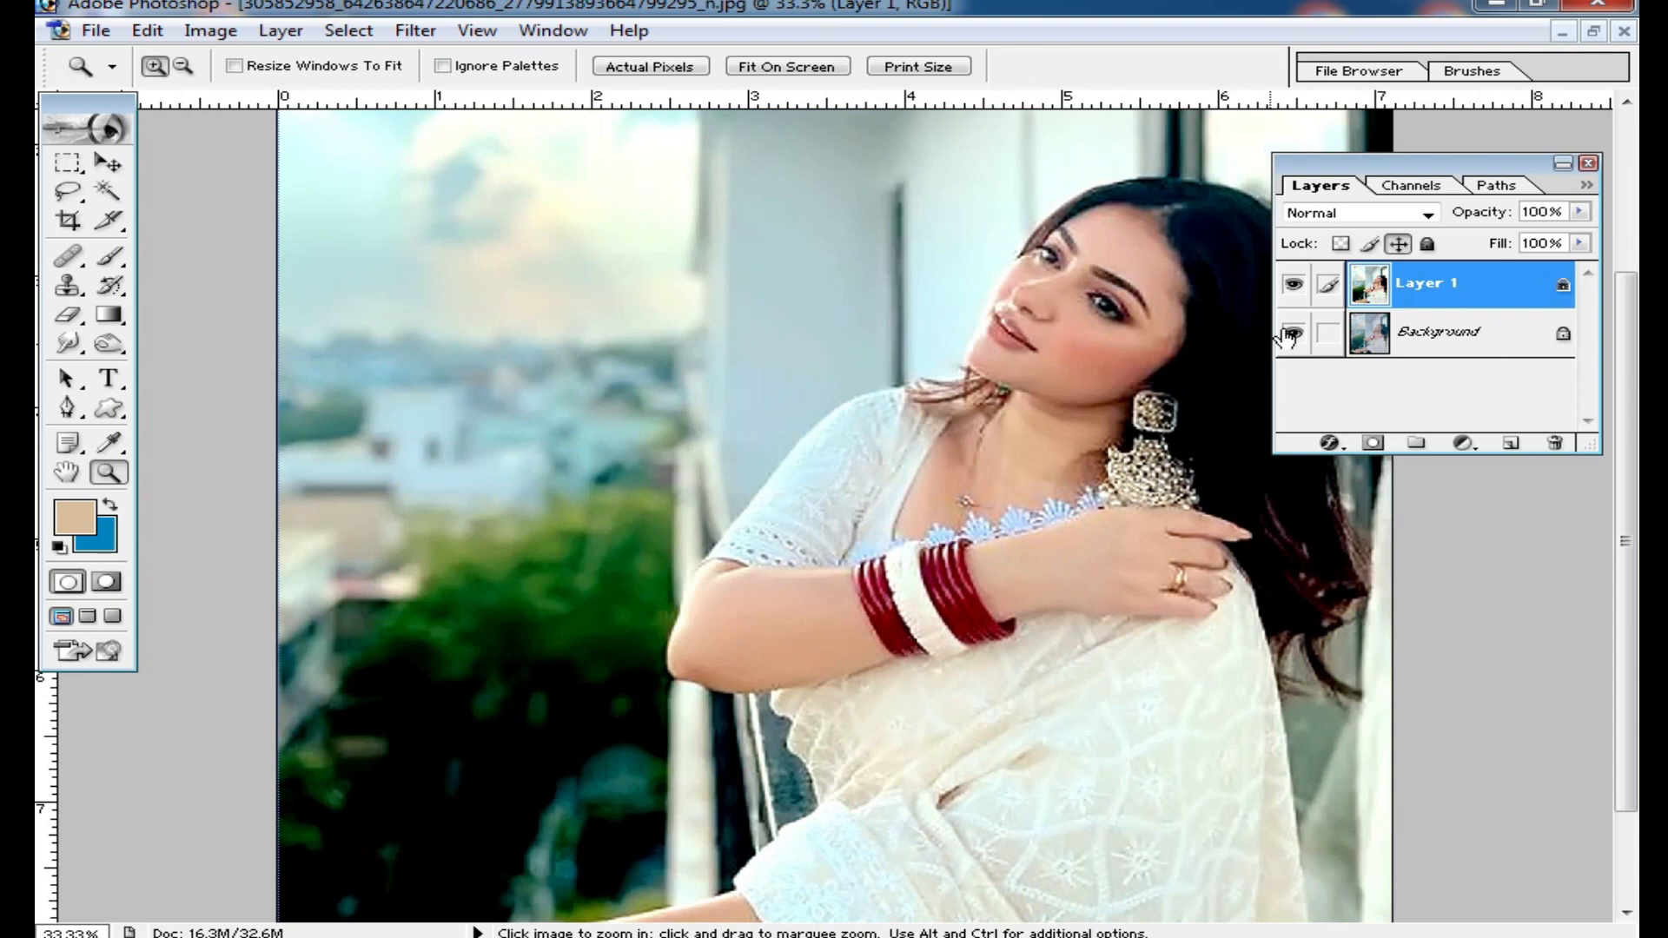
{"action": "left_click", "coordinate": [1295, 285]}
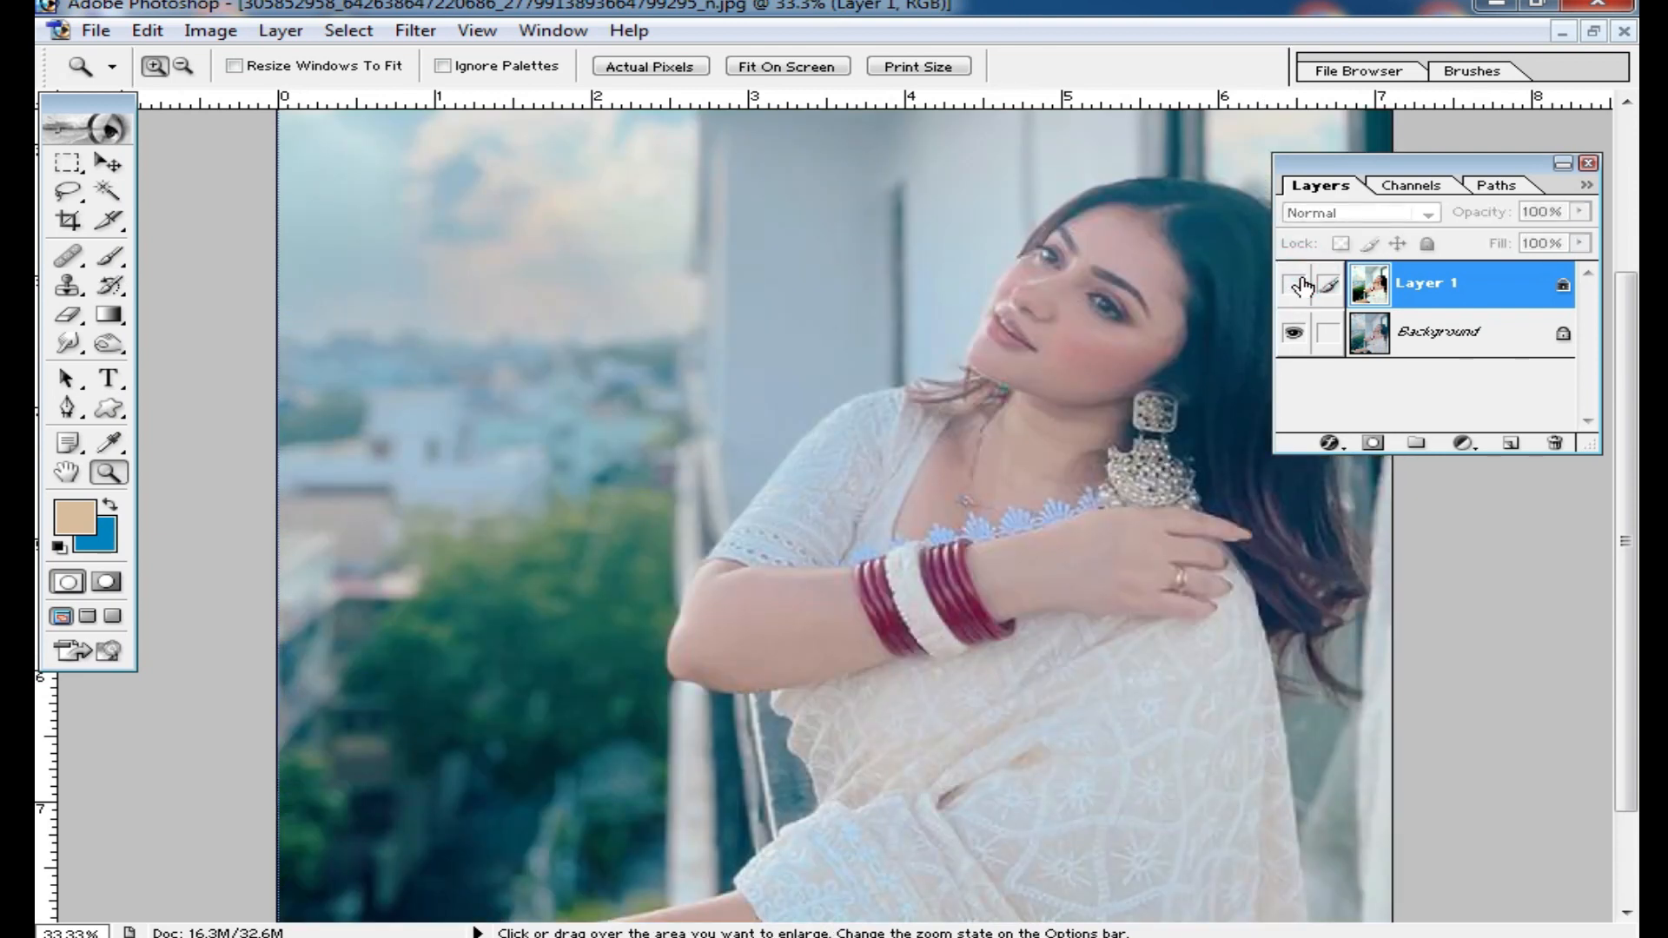
{"action": "left_click", "coordinate": [1294, 285]}
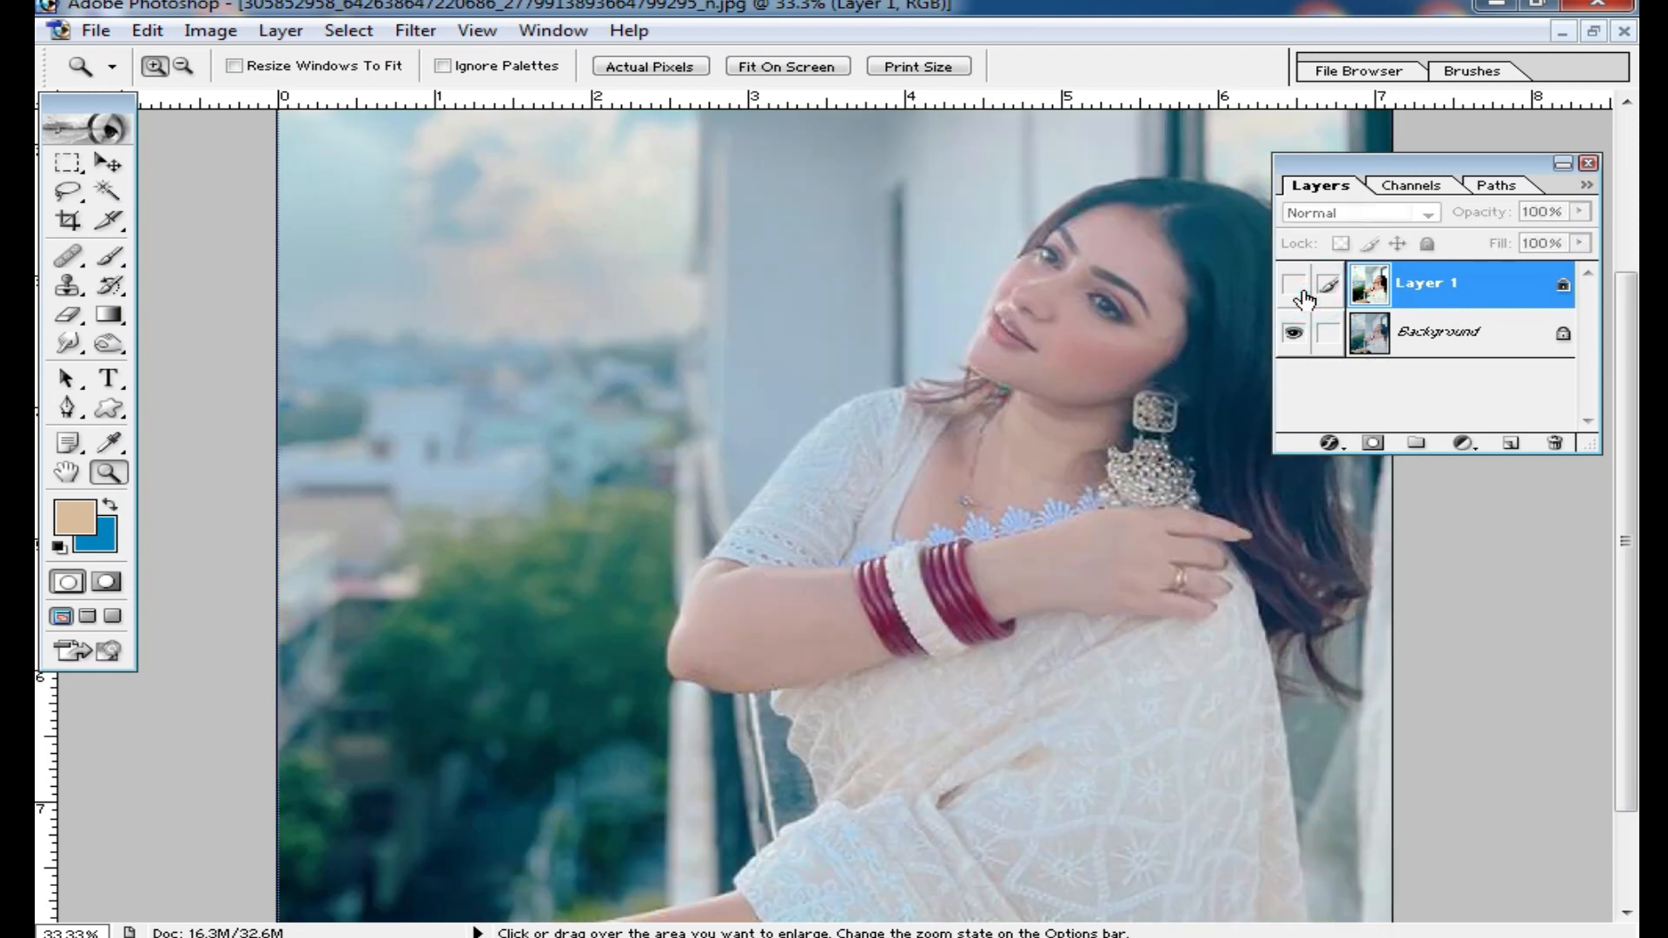
{"action": "left_click", "coordinate": [1294, 285]}
{"action": "key", "text": "alt"}
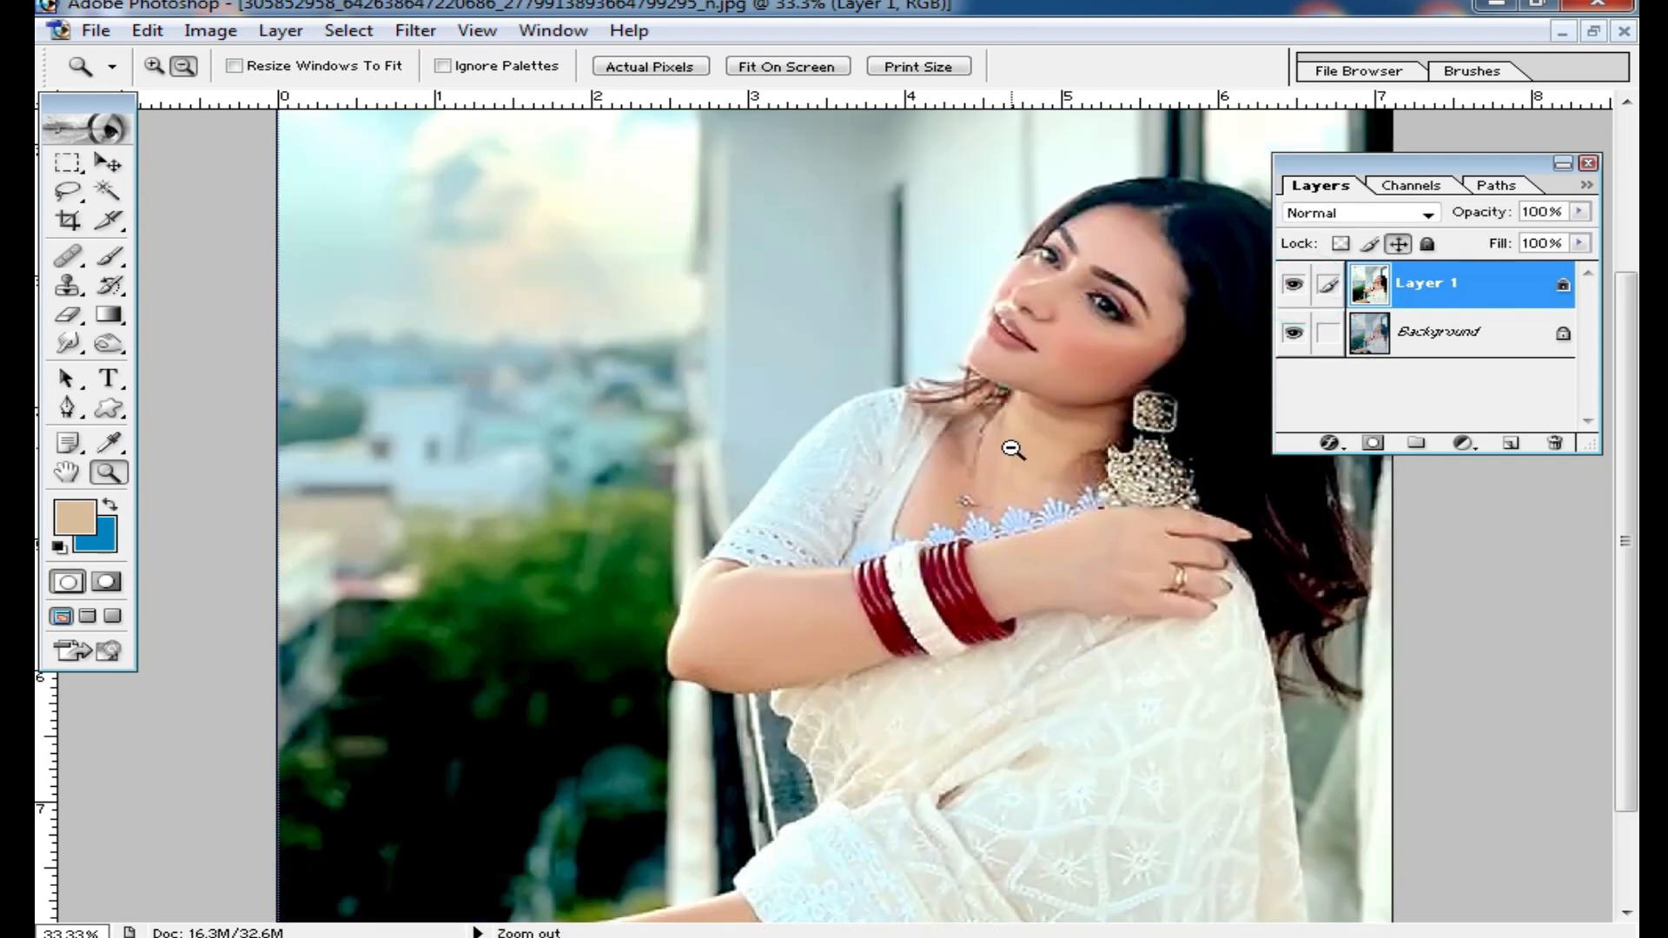
{"action": "left_click", "coordinate": [1013, 449], "text": "alt"}
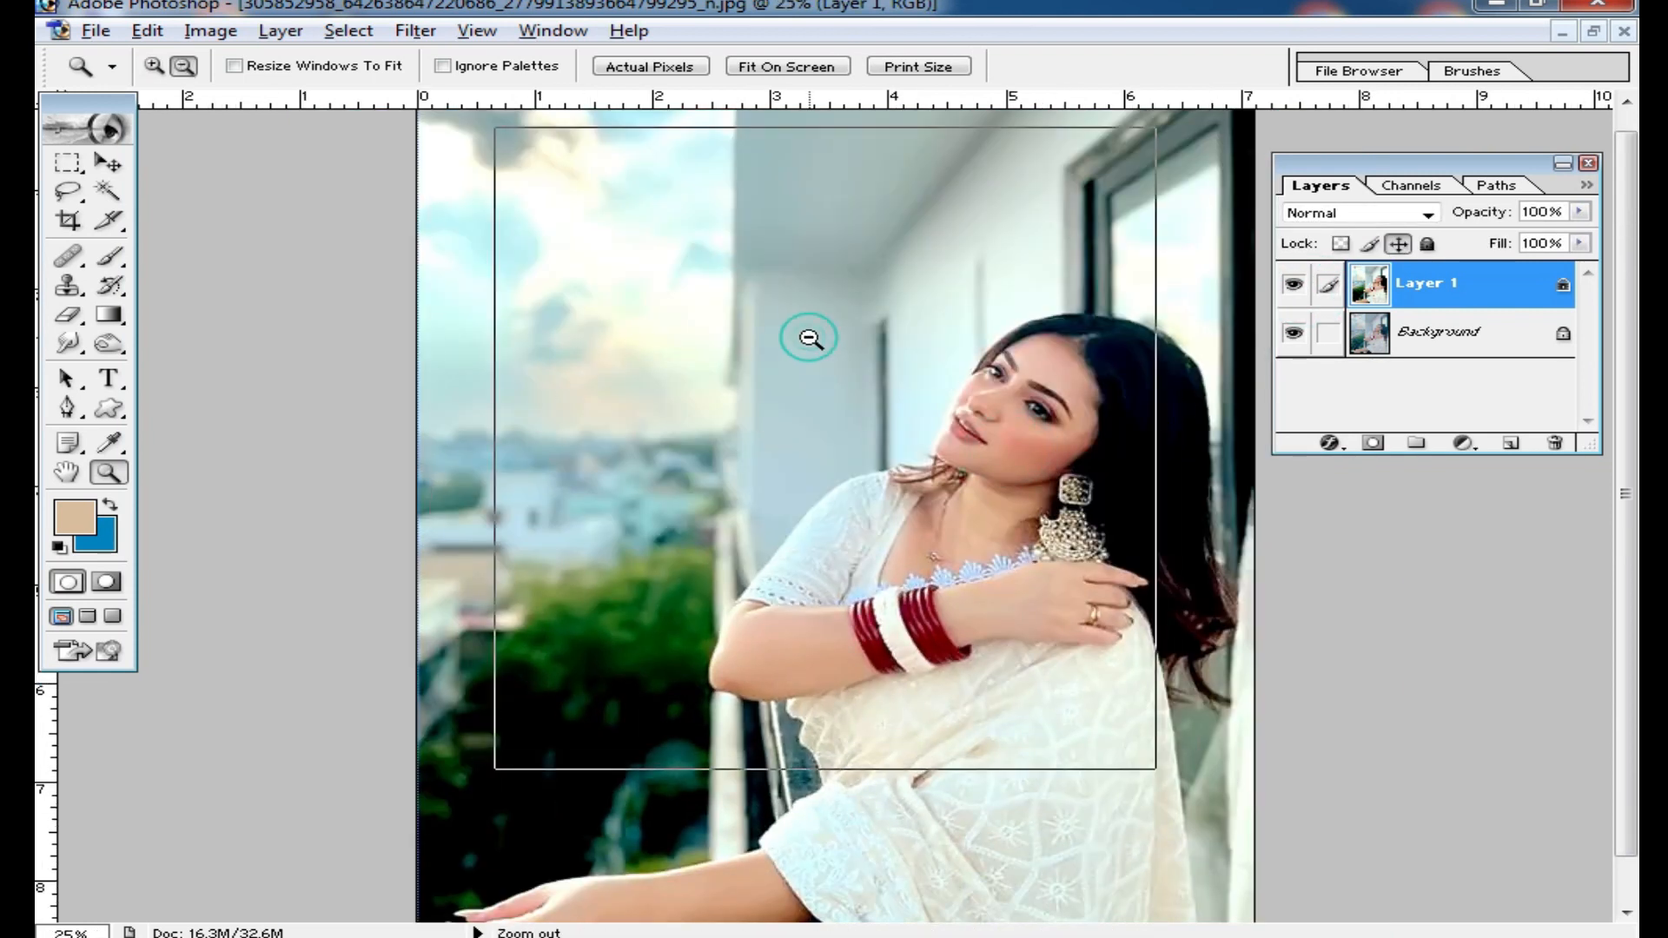
{"action": "left_click", "coordinate": [806, 340], "text": "alt"}
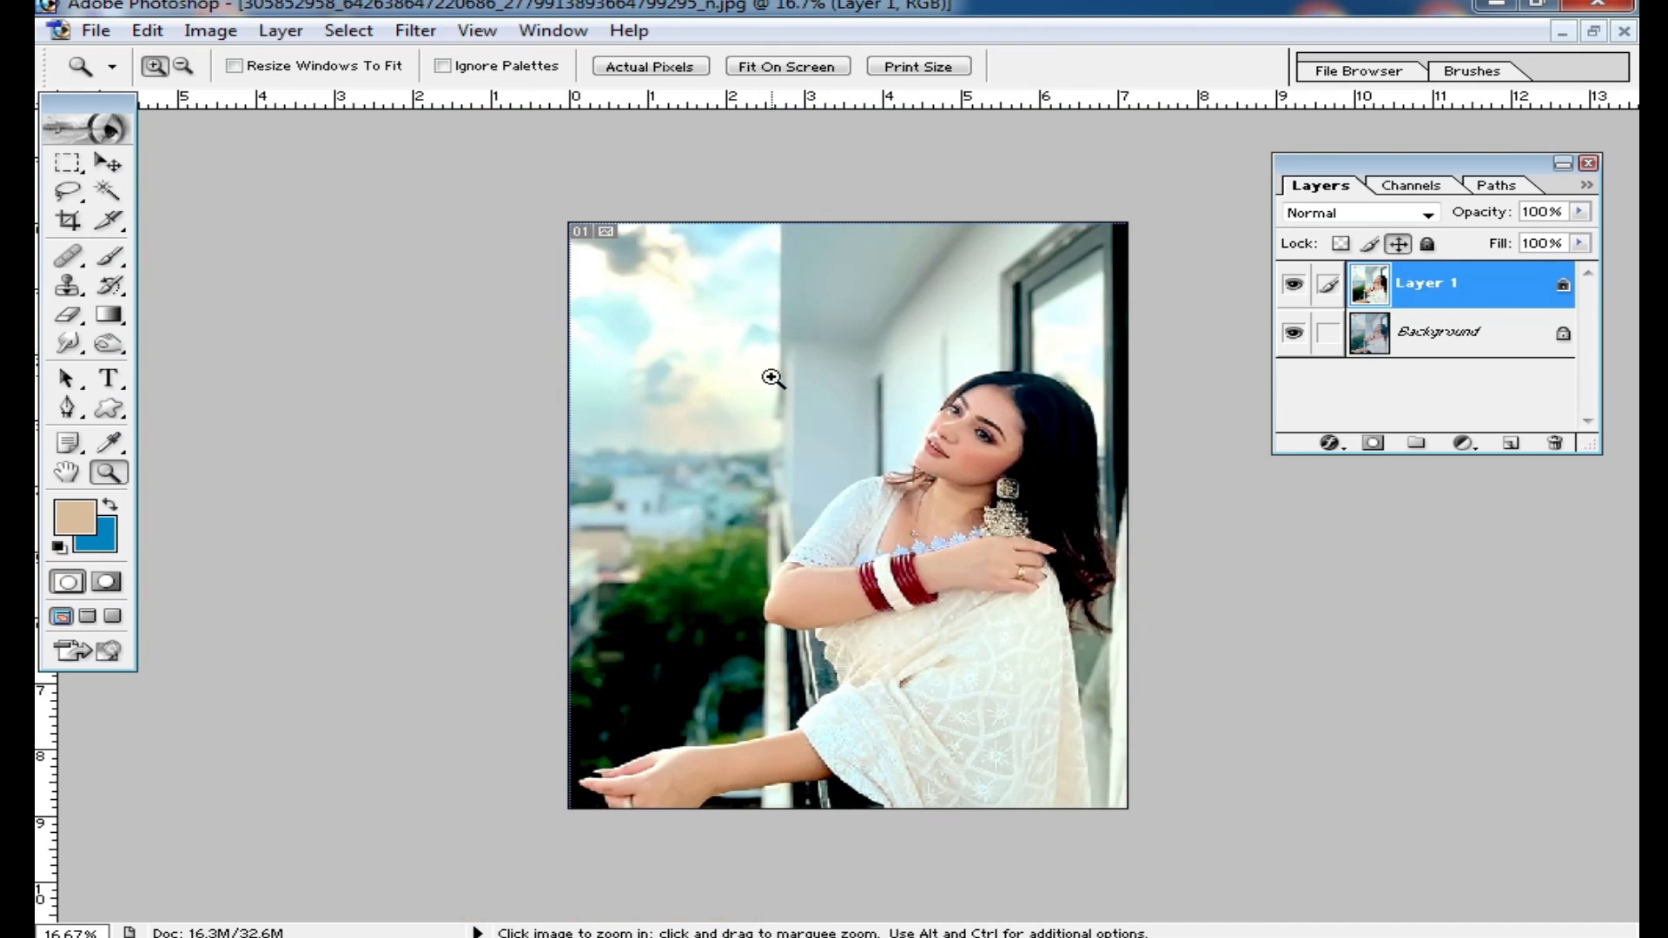
{"action": "left_click", "coordinate": [1016, 350]}
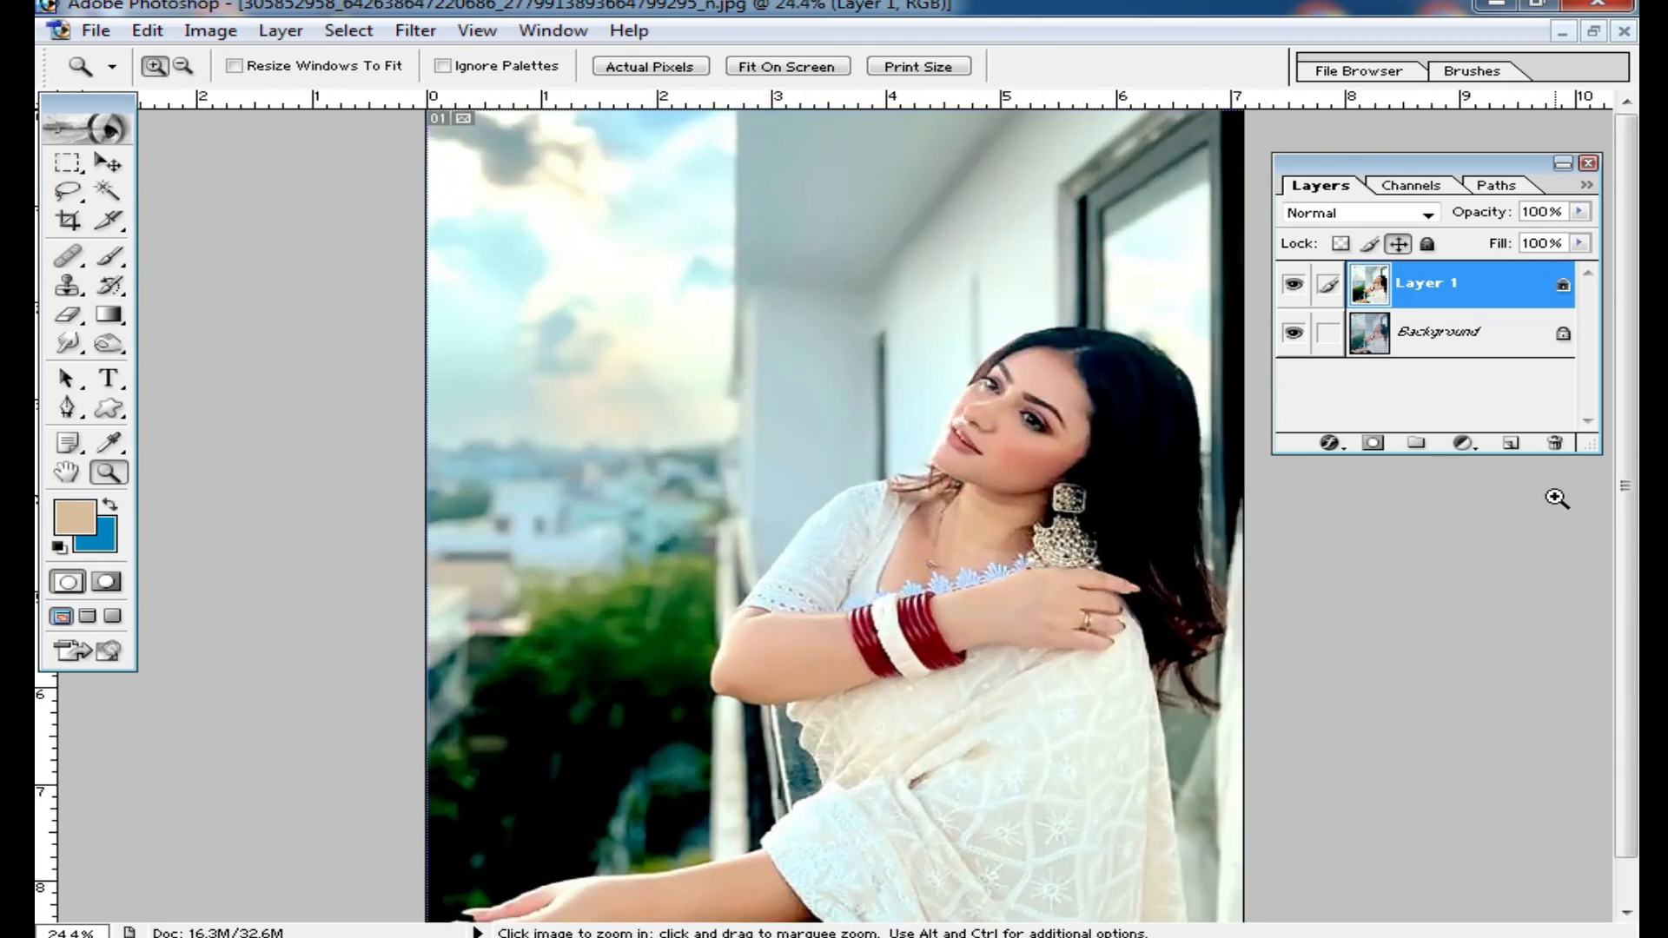
- Add a solid color fill layer in blue 6666FF above Layer 1 and invert its mask to black
{"action": "left_click", "coordinate": [1463, 444]}
{"action": "left_click", "coordinate": [1424, 469]}
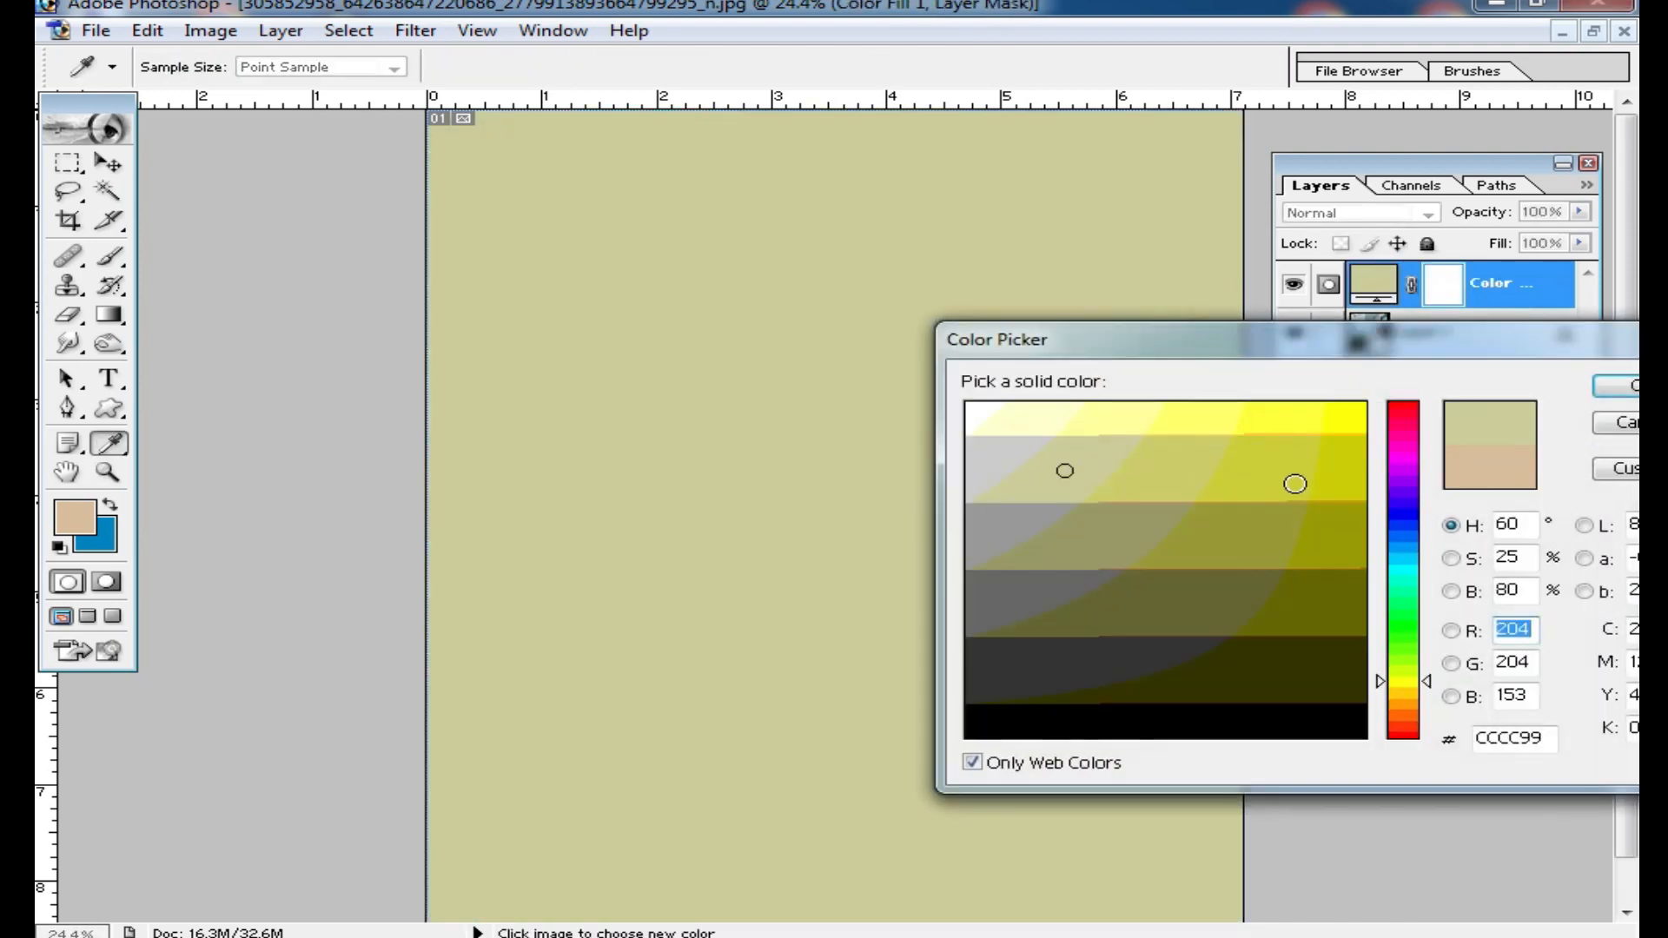
{"action": "left_click", "coordinate": [1395, 503]}
{"action": "left_click", "coordinate": [1216, 421]}
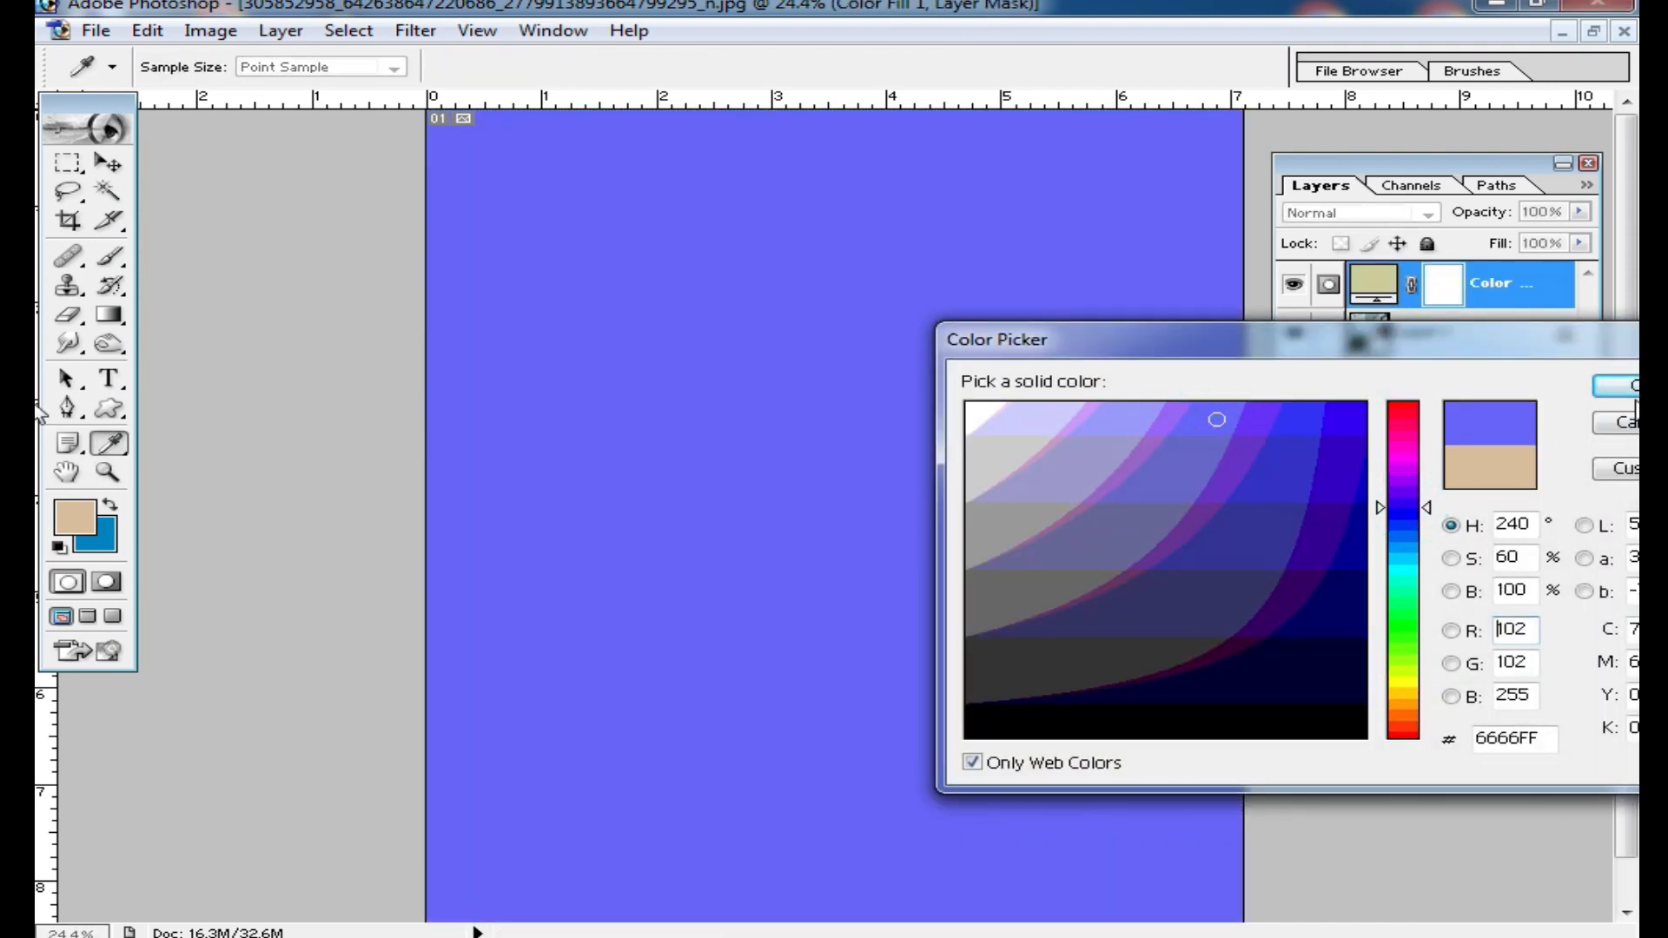
{"action": "left_click", "coordinate": [1621, 386]}
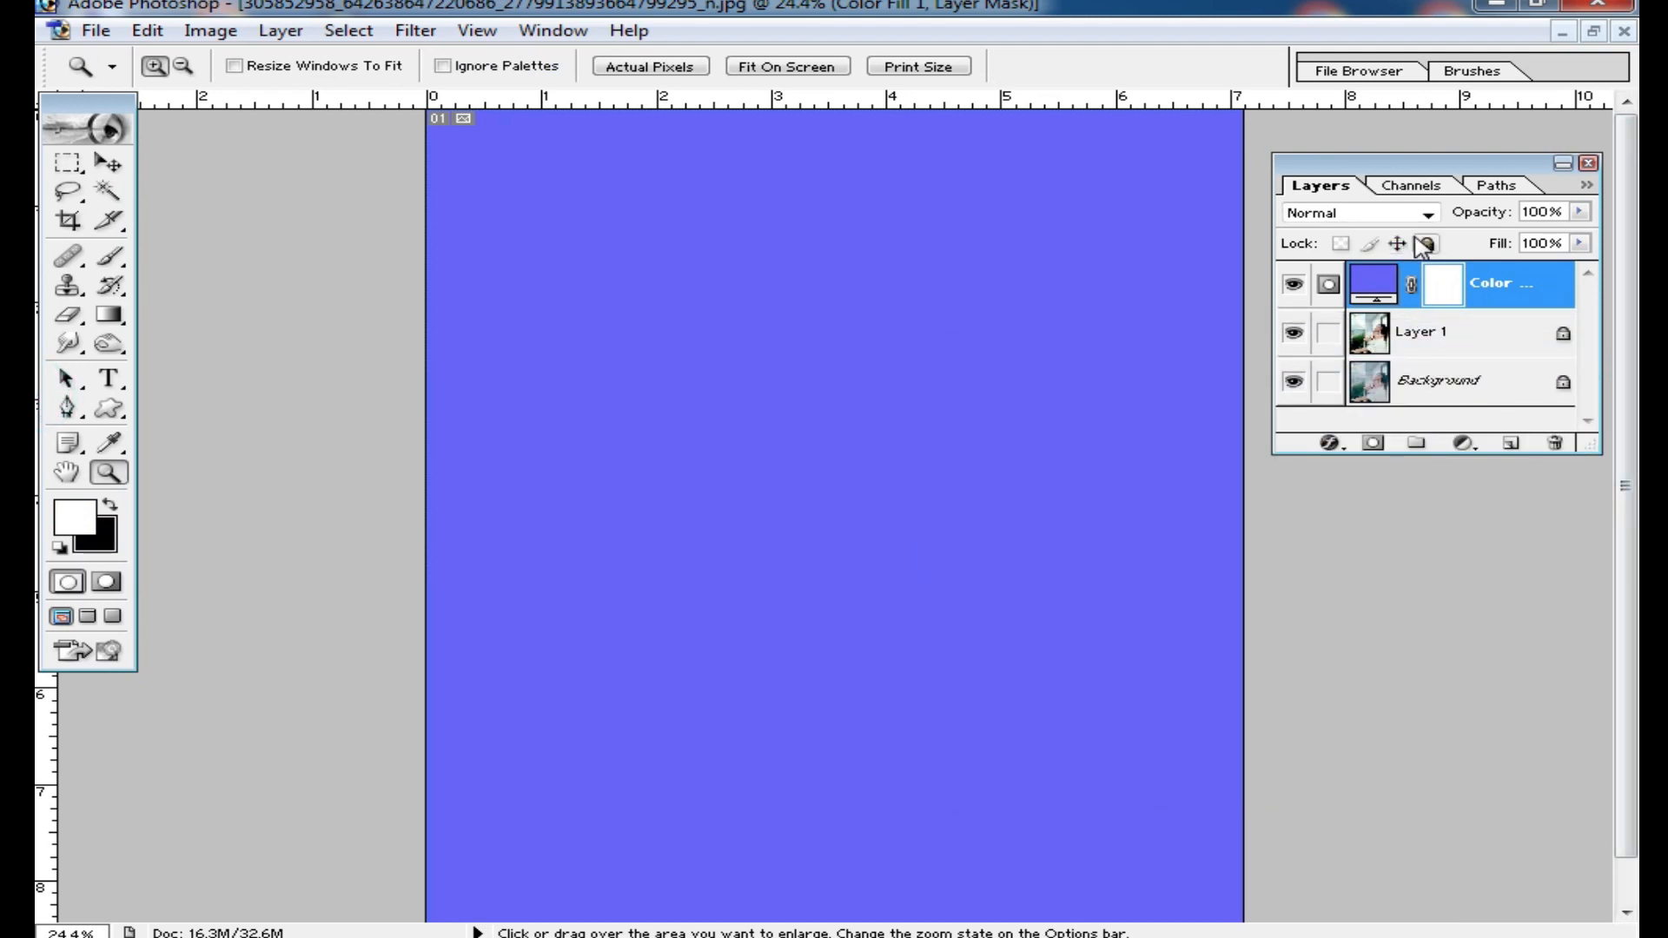
{"action": "key", "text": "ctrl+i"}
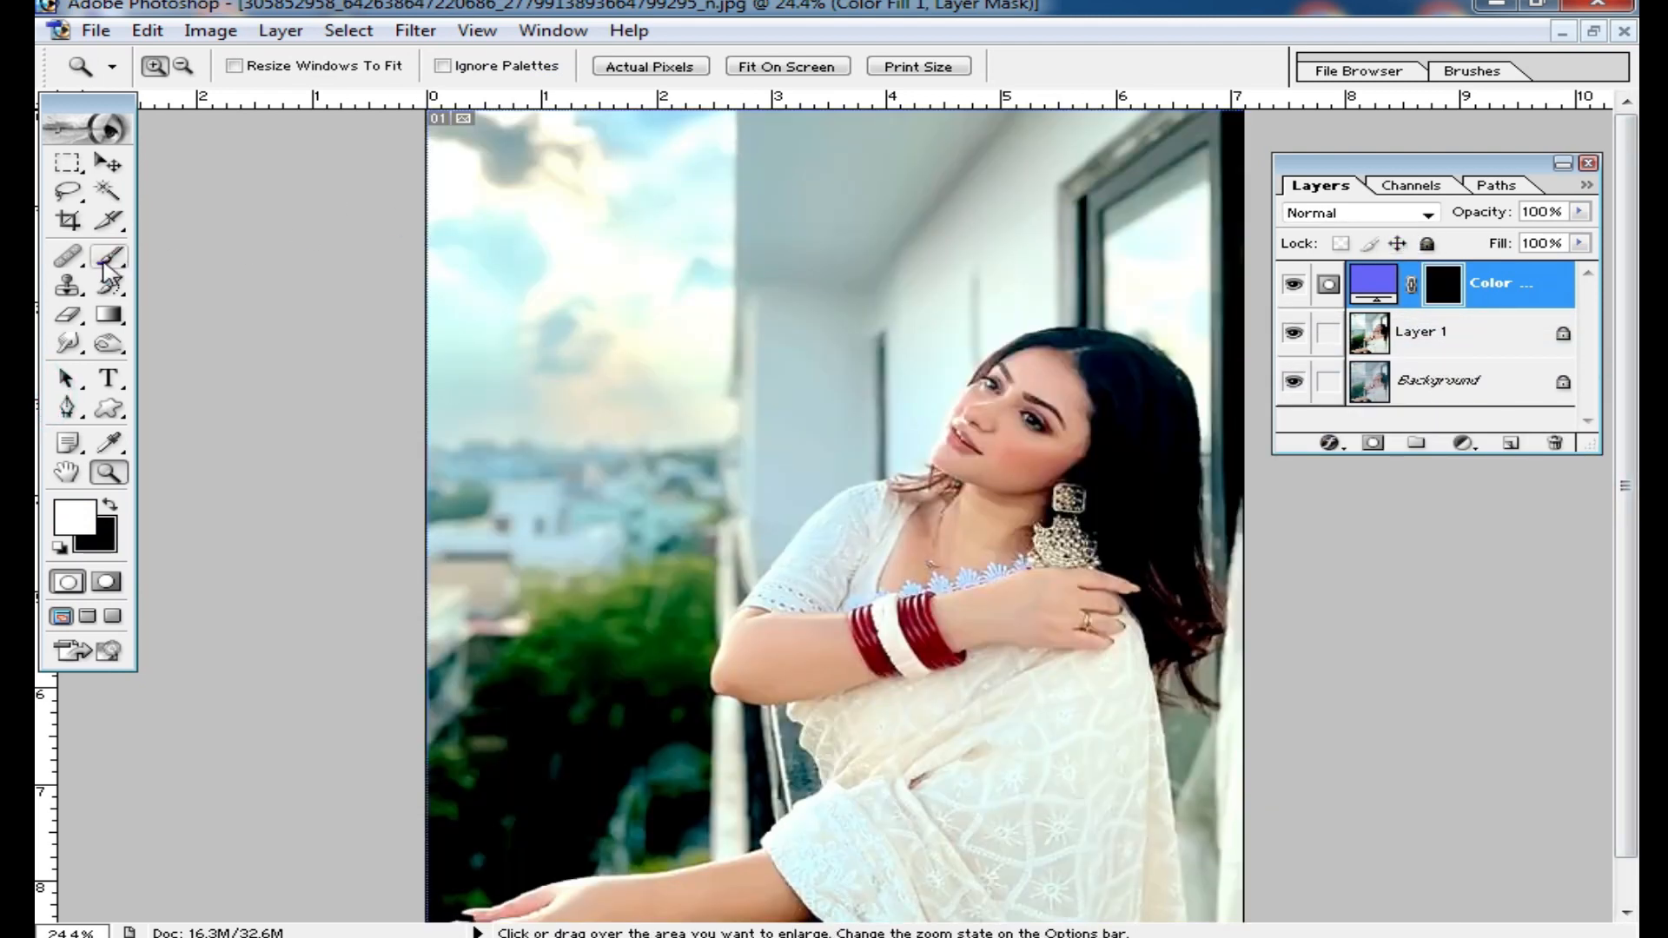
- Paint white on the fill layer's mask over the sky, wall and window with a soft 343-pixel brush at 43% opacity
{"action": "key", "text": "b"}
{"action": "right_click", "coordinate": [789, 346]}
{"action": "left_click", "coordinate": [1065, 388]}
{"action": "mouse_move", "coordinate": [1015, 187]}
{"action": "left_mouse_down"}
{"action": "mouse_move", "coordinate": [1252, 101]}
{"action": "mouse_move", "coordinate": [870, 108]}
{"action": "mouse_move", "coordinate": [440, 237]}
{"action": "mouse_move", "coordinate": [461, 170]}
{"action": "mouse_move", "coordinate": [659, 148]}
{"action": "mouse_move", "coordinate": [696, 268]}
{"action": "mouse_move", "coordinate": [561, 442]}
{"action": "mouse_move", "coordinate": [824, 235]}
{"action": "mouse_move", "coordinate": [821, 408]}
{"action": "mouse_move", "coordinate": [730, 500]}
{"action": "mouse_move", "coordinate": [806, 438]}
{"action": "mouse_move", "coordinate": [720, 544]}
{"action": "mouse_move", "coordinate": [508, 605]}
{"action": "mouse_move", "coordinate": [641, 445]}
{"action": "mouse_move", "coordinate": [446, 417]}
{"action": "mouse_move", "coordinate": [410, 567]}
{"action": "mouse_move", "coordinate": [653, 413]}
{"action": "mouse_move", "coordinate": [666, 444]}
{"action": "mouse_move", "coordinate": [788, 343]}
{"action": "mouse_move", "coordinate": [478, 393]}
{"action": "mouse_move", "coordinate": [531, 404]}
{"action": "mouse_move", "coordinate": [764, 358]}
{"action": "mouse_move", "coordinate": [879, 440]}
{"action": "mouse_move", "coordinate": [911, 360]}
{"action": "mouse_move", "coordinate": [869, 452]}
{"action": "mouse_move", "coordinate": [945, 299]}
{"action": "mouse_move", "coordinate": [921, 330]}
{"action": "mouse_move", "coordinate": [980, 303]}
{"action": "mouse_move", "coordinate": [1104, 290]}
{"action": "mouse_move", "coordinate": [1228, 315]}
{"action": "mouse_move", "coordinate": [1240, 364]}
{"action": "mouse_move", "coordinate": [1186, 309]}
{"action": "mouse_move", "coordinate": [1247, 434]}
{"action": "mouse_move", "coordinate": [1260, 511]}
{"action": "mouse_move", "coordinate": [1212, 260]}
{"action": "mouse_move", "coordinate": [1092, 206]}
{"action": "left_mouse_up"}
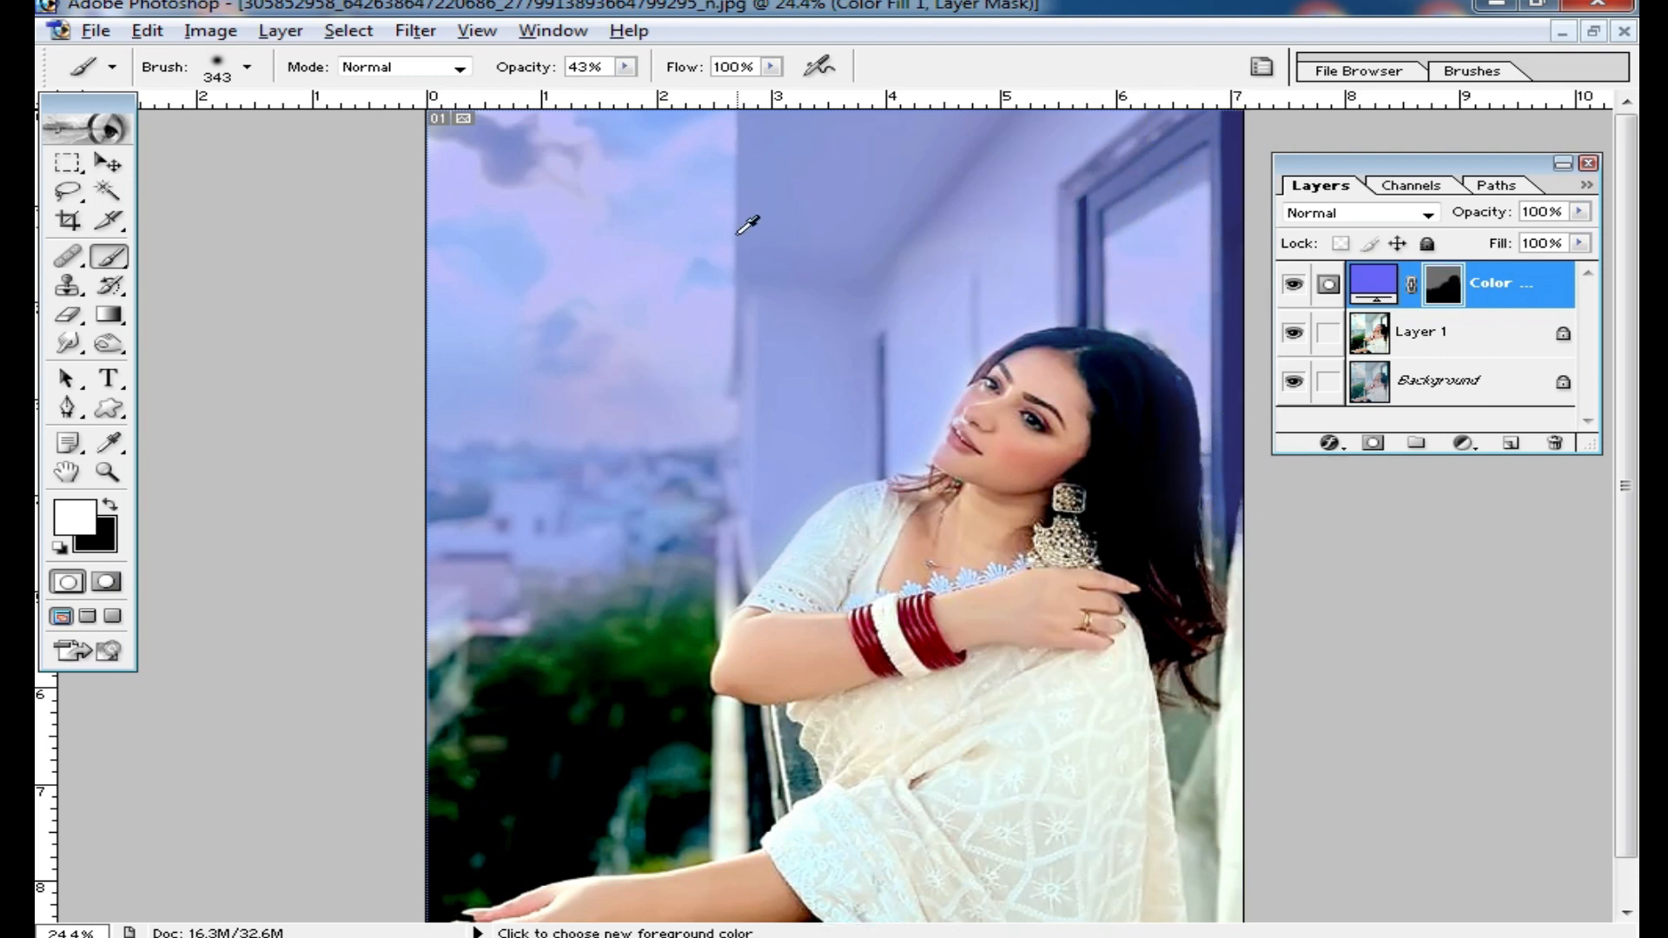
{"action": "scroll", "coordinate": [773, 239], "scroll_direction": "down", "scroll_amount": 4}
{"action": "mouse_move", "coordinate": [846, 323]}
{"action": "left_mouse_down"}
{"action": "mouse_move", "coordinate": [625, 376]}
{"action": "mouse_move", "coordinate": [960, 238]}
{"action": "mouse_move", "coordinate": [1050, 260]}
{"action": "mouse_move", "coordinate": [939, 235]}
{"action": "mouse_move", "coordinate": [551, 439]}
{"action": "mouse_move", "coordinate": [808, 382]}
{"action": "mouse_move", "coordinate": [651, 422]}
{"action": "mouse_move", "coordinate": [806, 430]}
{"action": "mouse_move", "coordinate": [756, 513]}
{"action": "mouse_move", "coordinate": [589, 557]}
{"action": "left_mouse_up"}
{"action": "mouse_move", "coordinate": [869, 446]}
{"action": "left_mouse_down"}
{"action": "mouse_move", "coordinate": [946, 339]}
{"action": "mouse_move", "coordinate": [923, 357]}
{"action": "mouse_move", "coordinate": [1030, 350]}
{"action": "mouse_move", "coordinate": [1135, 416]}
{"action": "mouse_move", "coordinate": [1093, 291]}
{"action": "mouse_move", "coordinate": [969, 226]}
{"action": "left_mouse_up"}
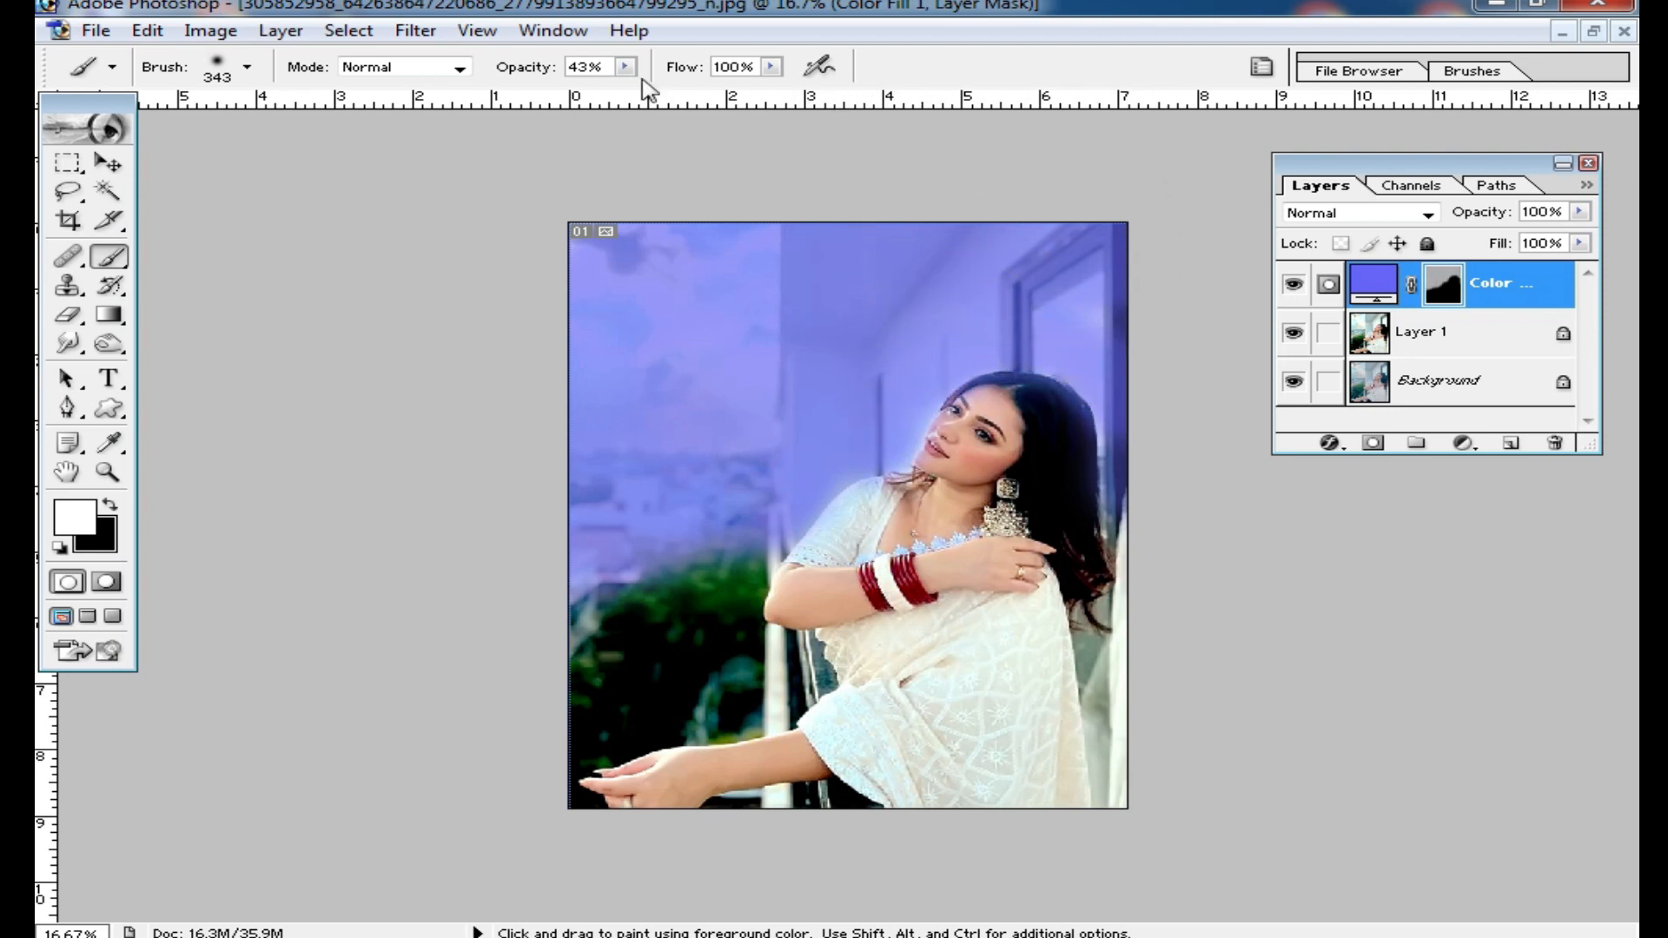
- Try the Soft Light blend mode on the blue fill layer and switch it to Color
{"action": "left_click", "coordinate": [1427, 212]}
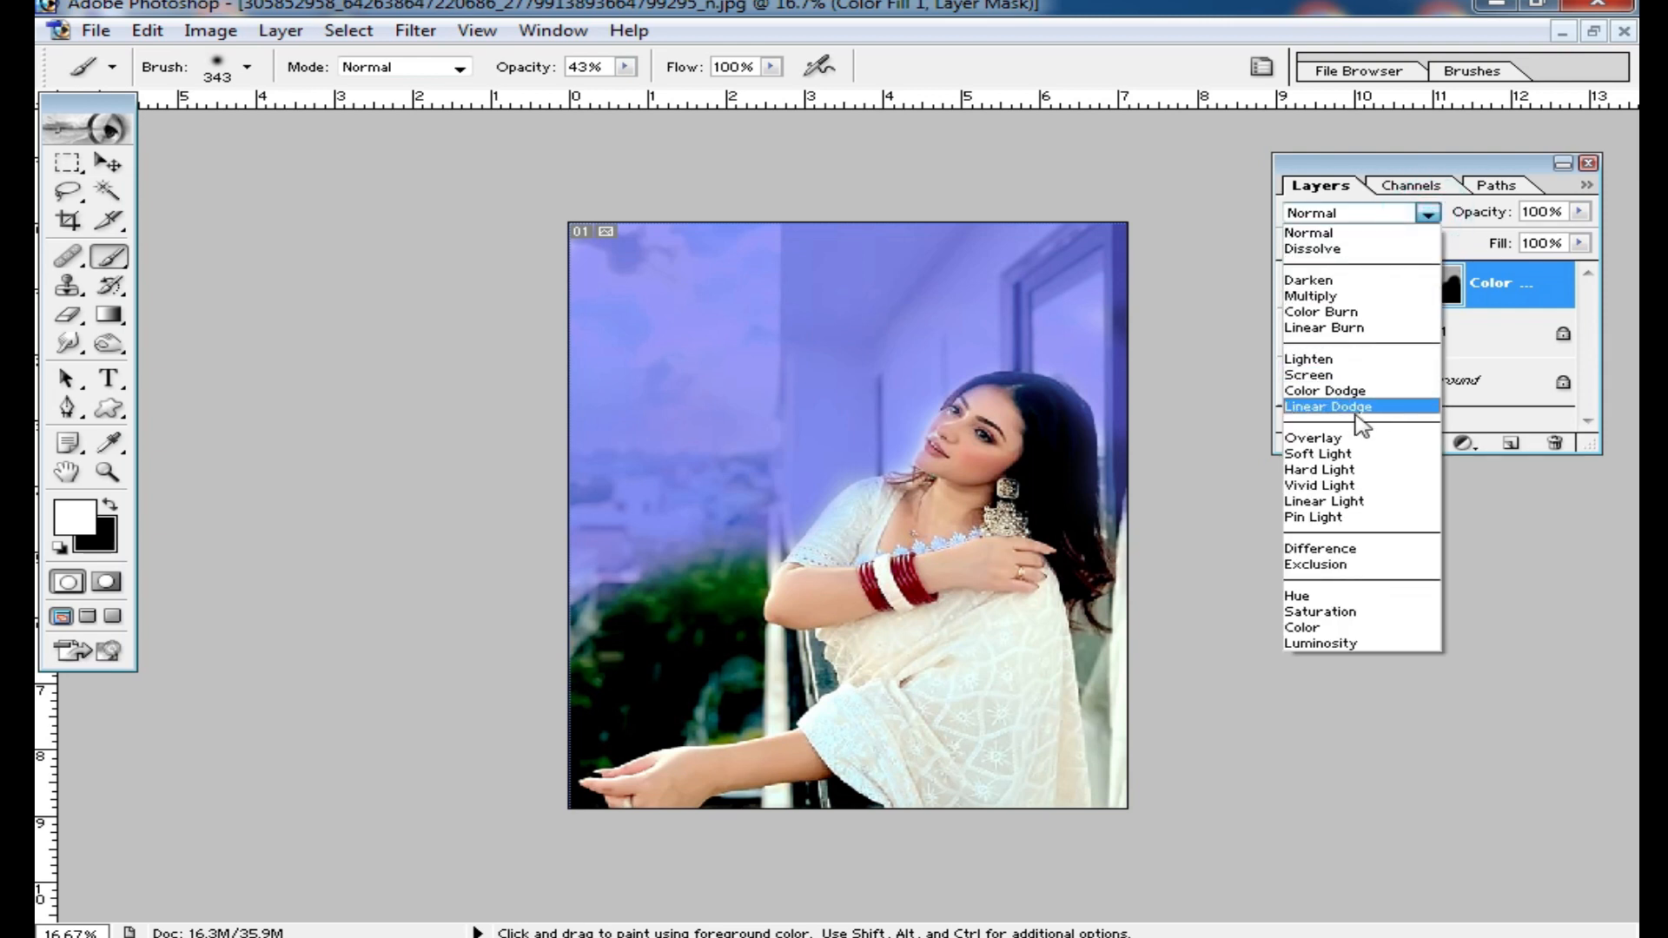
{"action": "left_click", "coordinate": [1361, 456]}
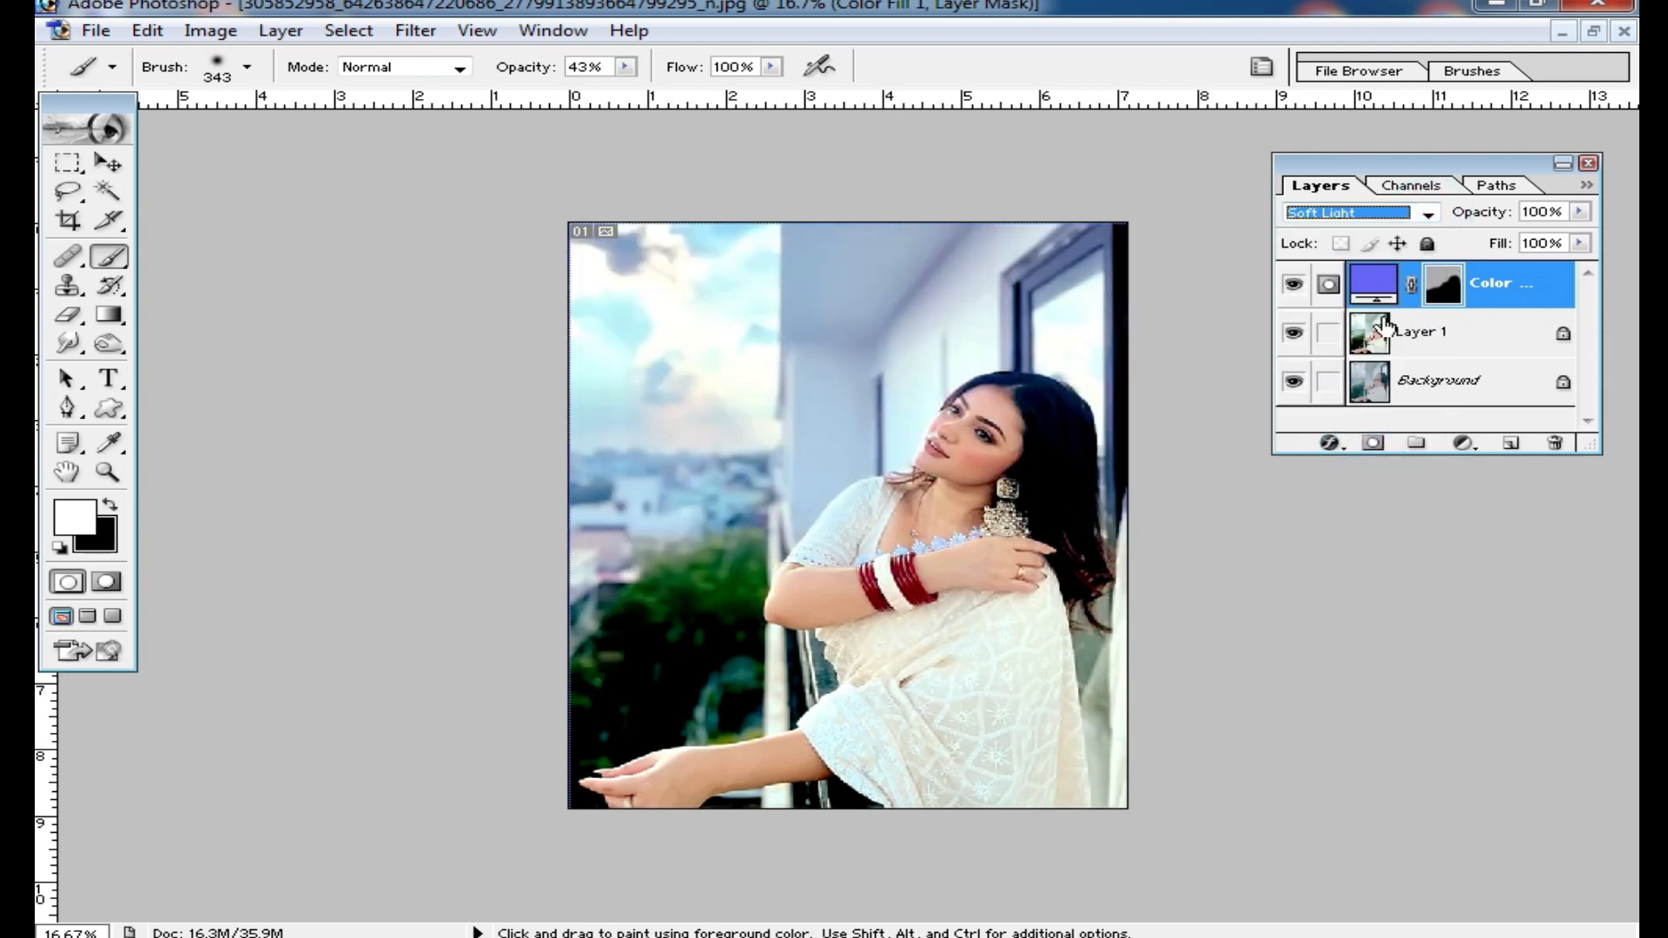
{"action": "left_click", "coordinate": [1426, 213]}
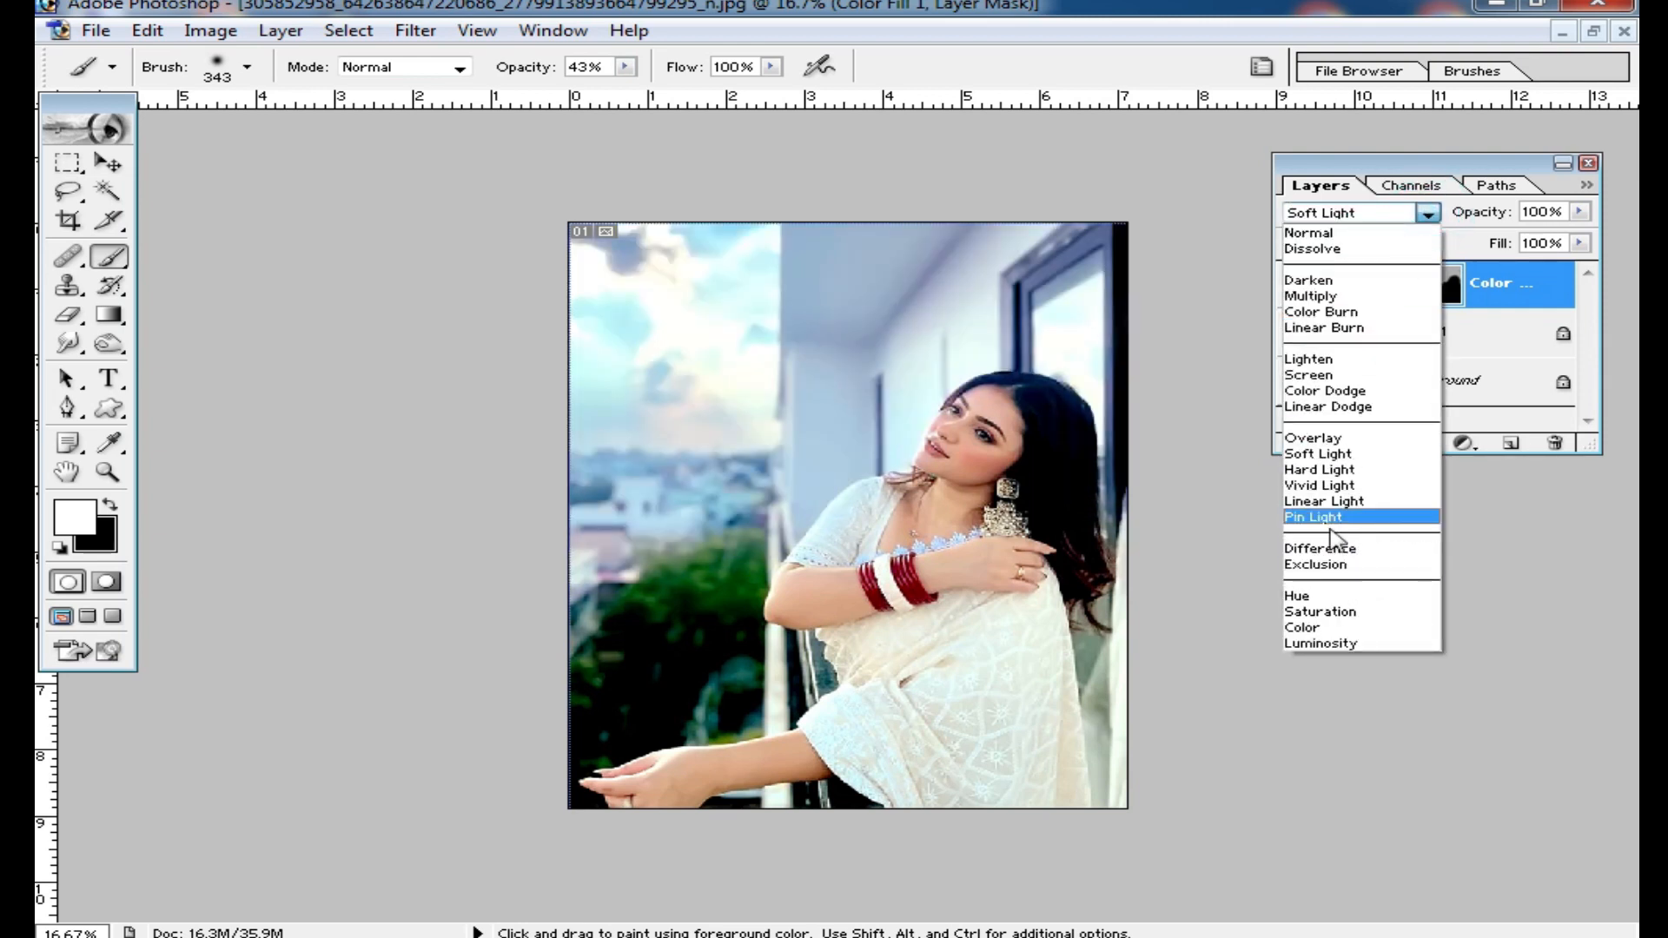
{"action": "left_click", "coordinate": [1316, 625]}
- Raise the brush opacity to 100% and paint the fill layer's mask white over the wall, sky and distant buildings
{"action": "key", "text": "ctrl+space"}
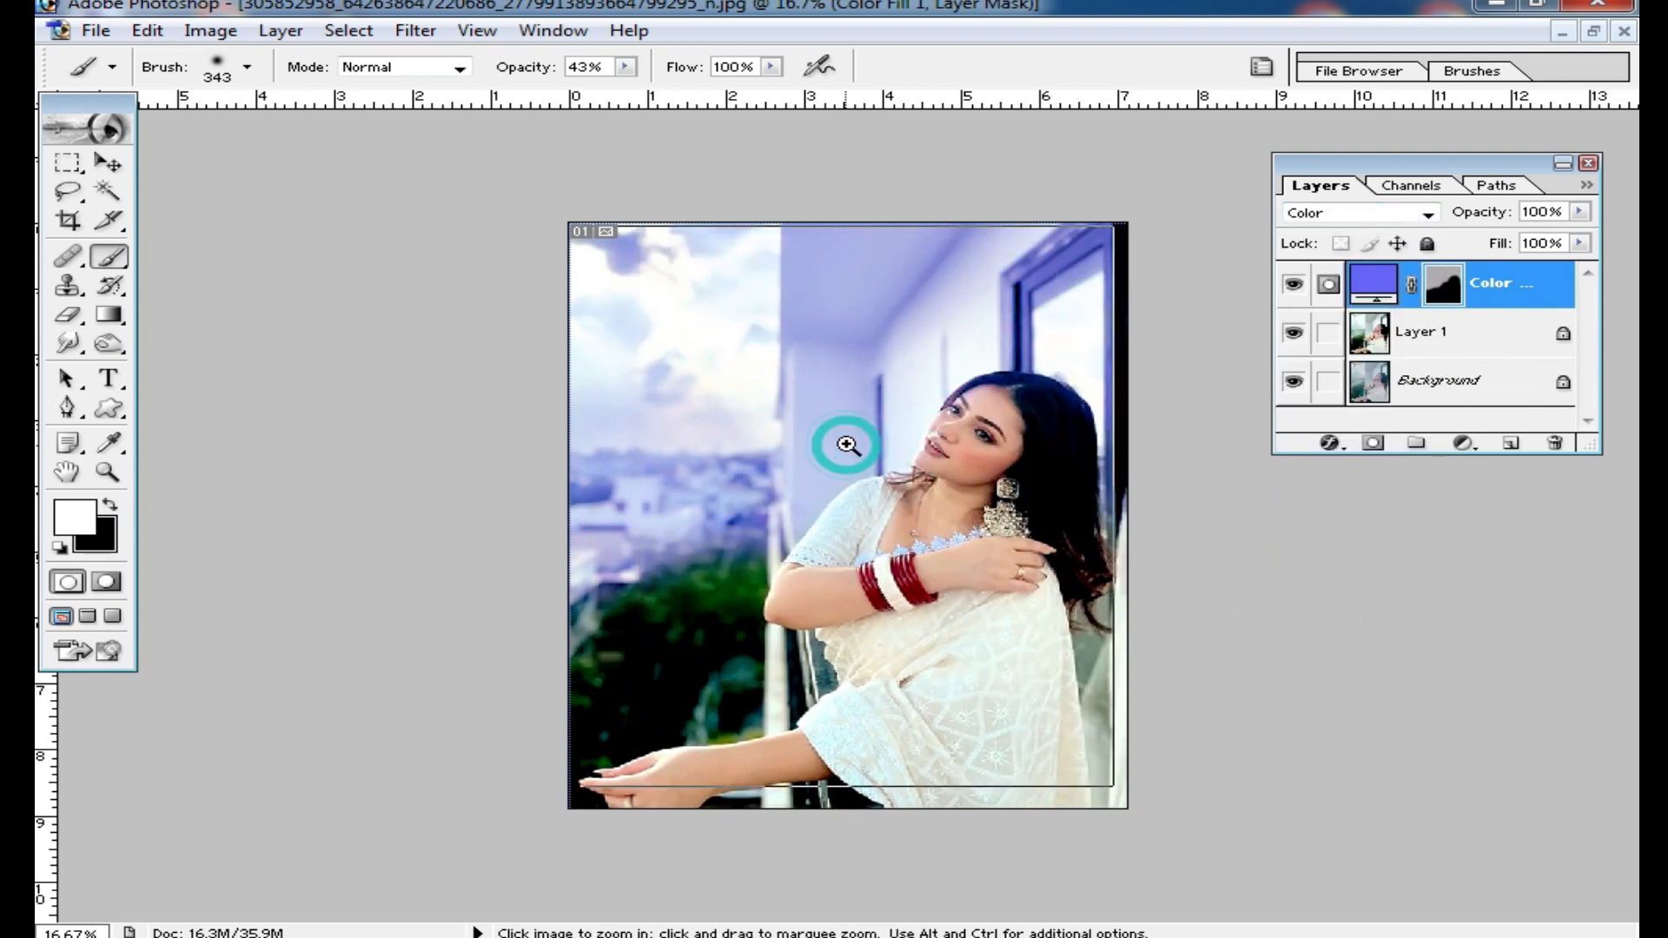
{"action": "left_click", "coordinate": [845, 443]}
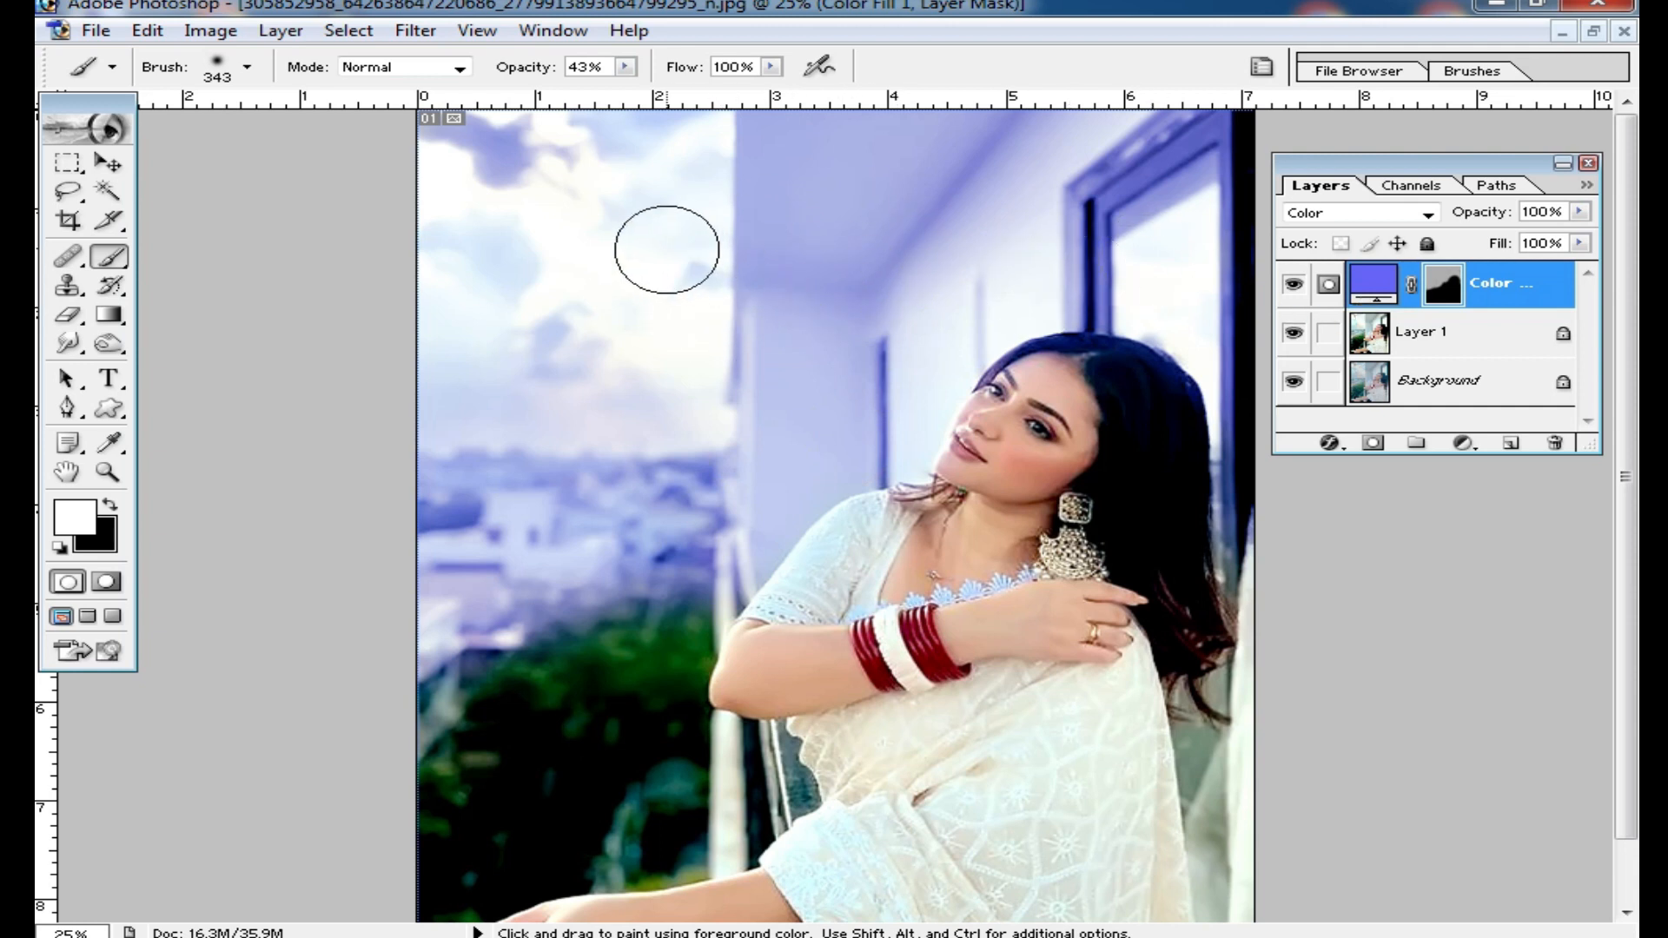
{"action": "left_click", "coordinate": [626, 67]}
{"action": "left_click_drag", "start_coordinate": [632, 89], "coordinate": [1031, 108]}
{"action": "mouse_move", "coordinate": [887, 153]}
{"action": "left_mouse_down"}
{"action": "mouse_move", "coordinate": [443, 170]}
{"action": "mouse_move", "coordinate": [930, 147]}
{"action": "left_mouse_up"}
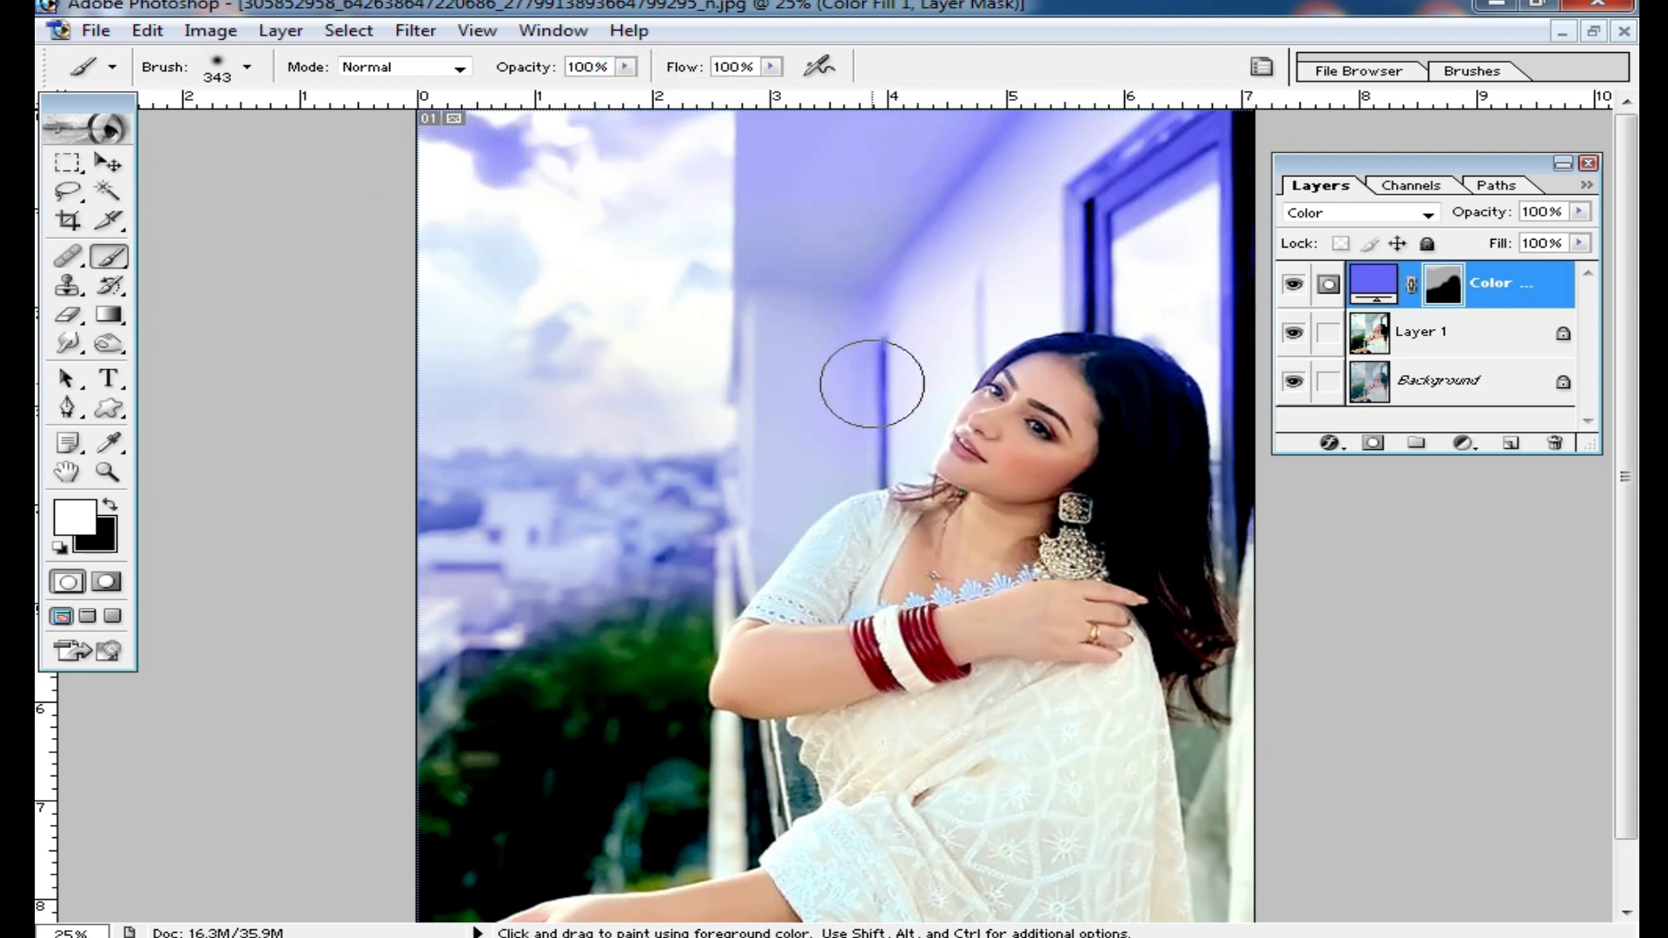
{"action": "mouse_move", "coordinate": [498, 612]}
{"action": "left_mouse_down"}
{"action": "mouse_move", "coordinate": [654, 273]}
{"action": "mouse_move", "coordinate": [484, 176]}
{"action": "mouse_move", "coordinate": [410, 221]}
{"action": "left_mouse_up"}
{"action": "left_click", "coordinate": [637, 364], "text": "alt"}
- Paint the fill layer's mask white over the trees, the railing and the curtain area around the woman
{"action": "left_click_drag", "start_coordinate": [669, 561], "coordinate": [711, 554]}
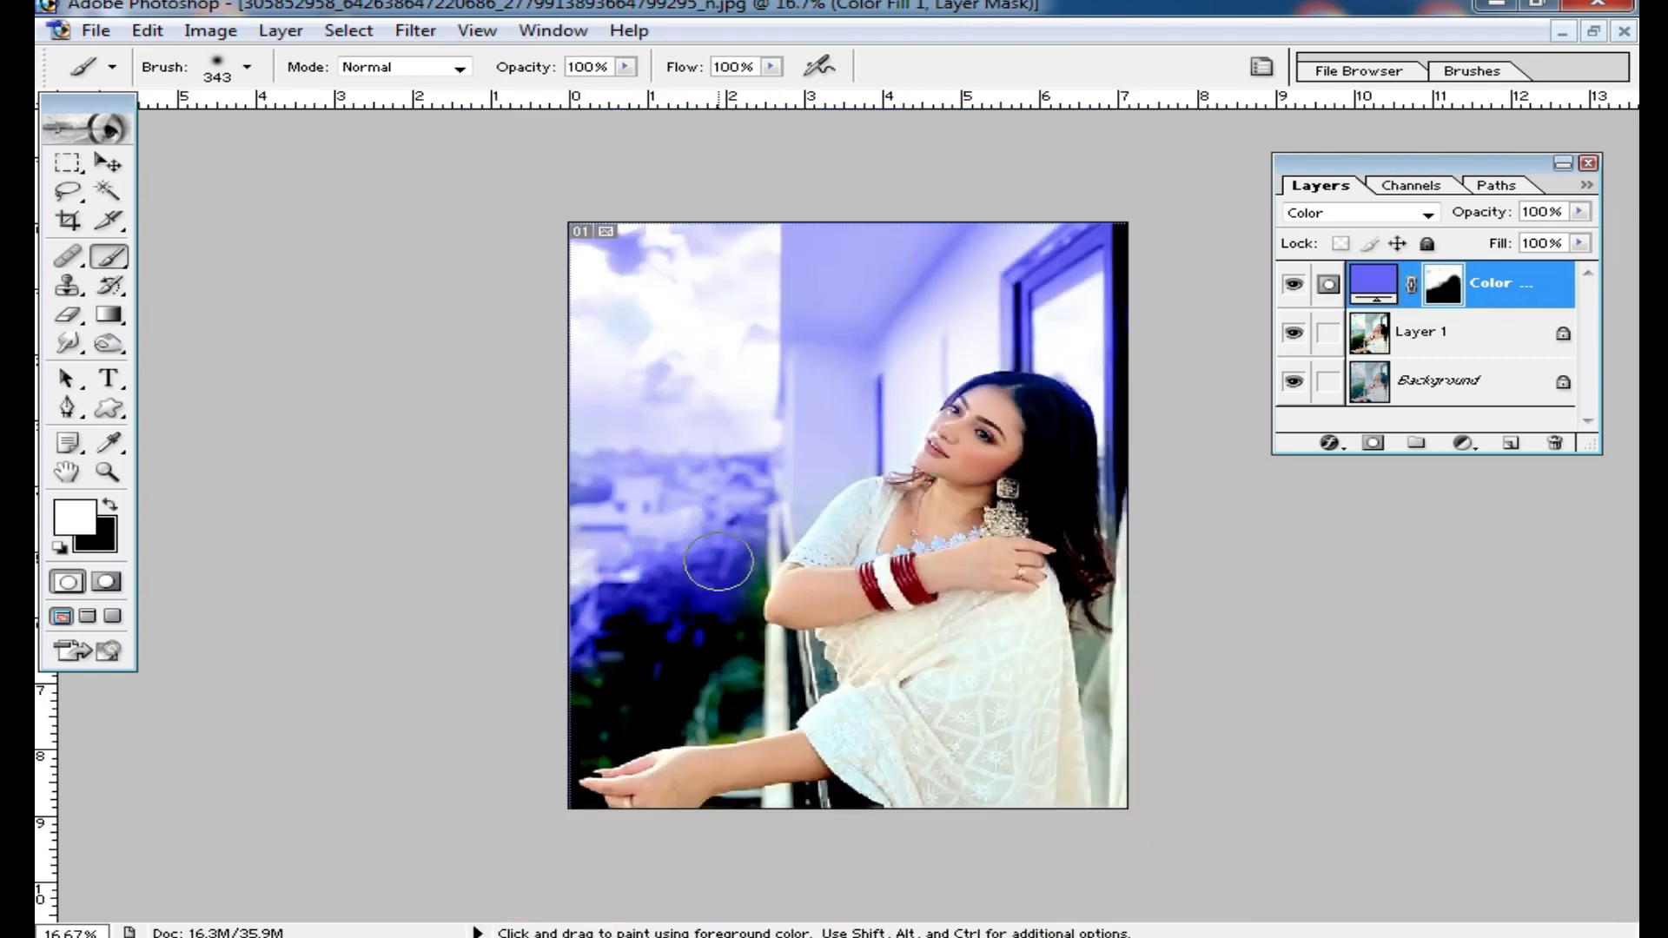
{"action": "left_click_drag", "start_coordinate": [731, 661], "coordinate": [693, 703]}
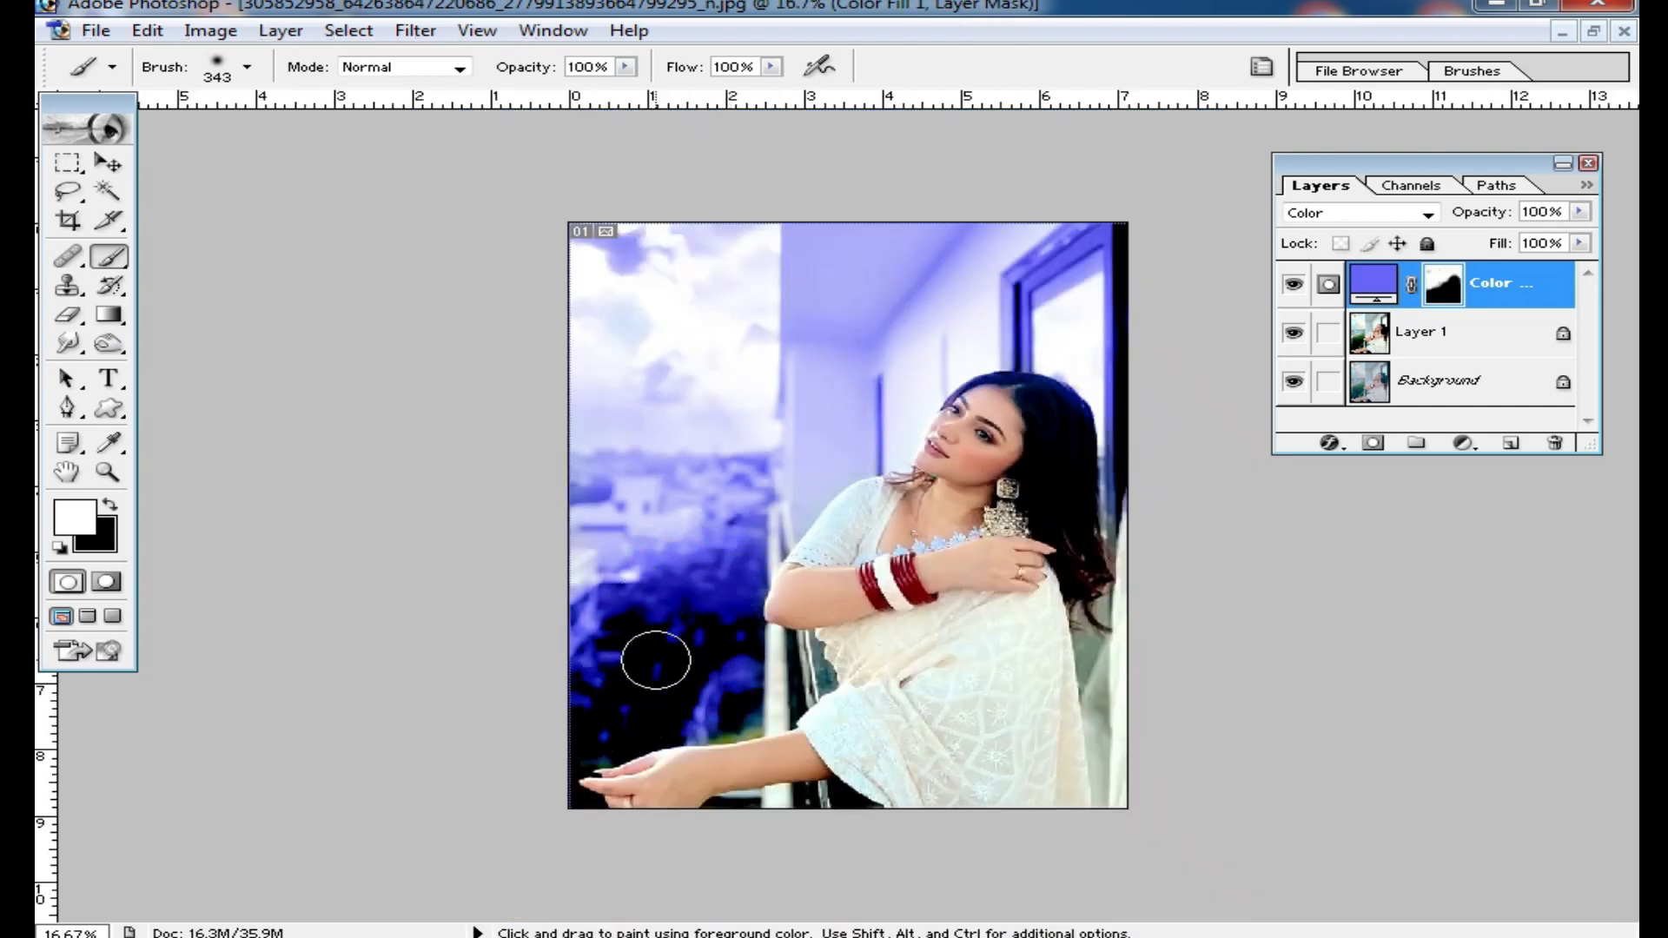
{"action": "mouse_move", "coordinate": [791, 747]}
{"action": "left_mouse_down"}
{"action": "mouse_move", "coordinate": [726, 824]}
{"action": "mouse_move", "coordinate": [809, 816]}
{"action": "left_mouse_up"}
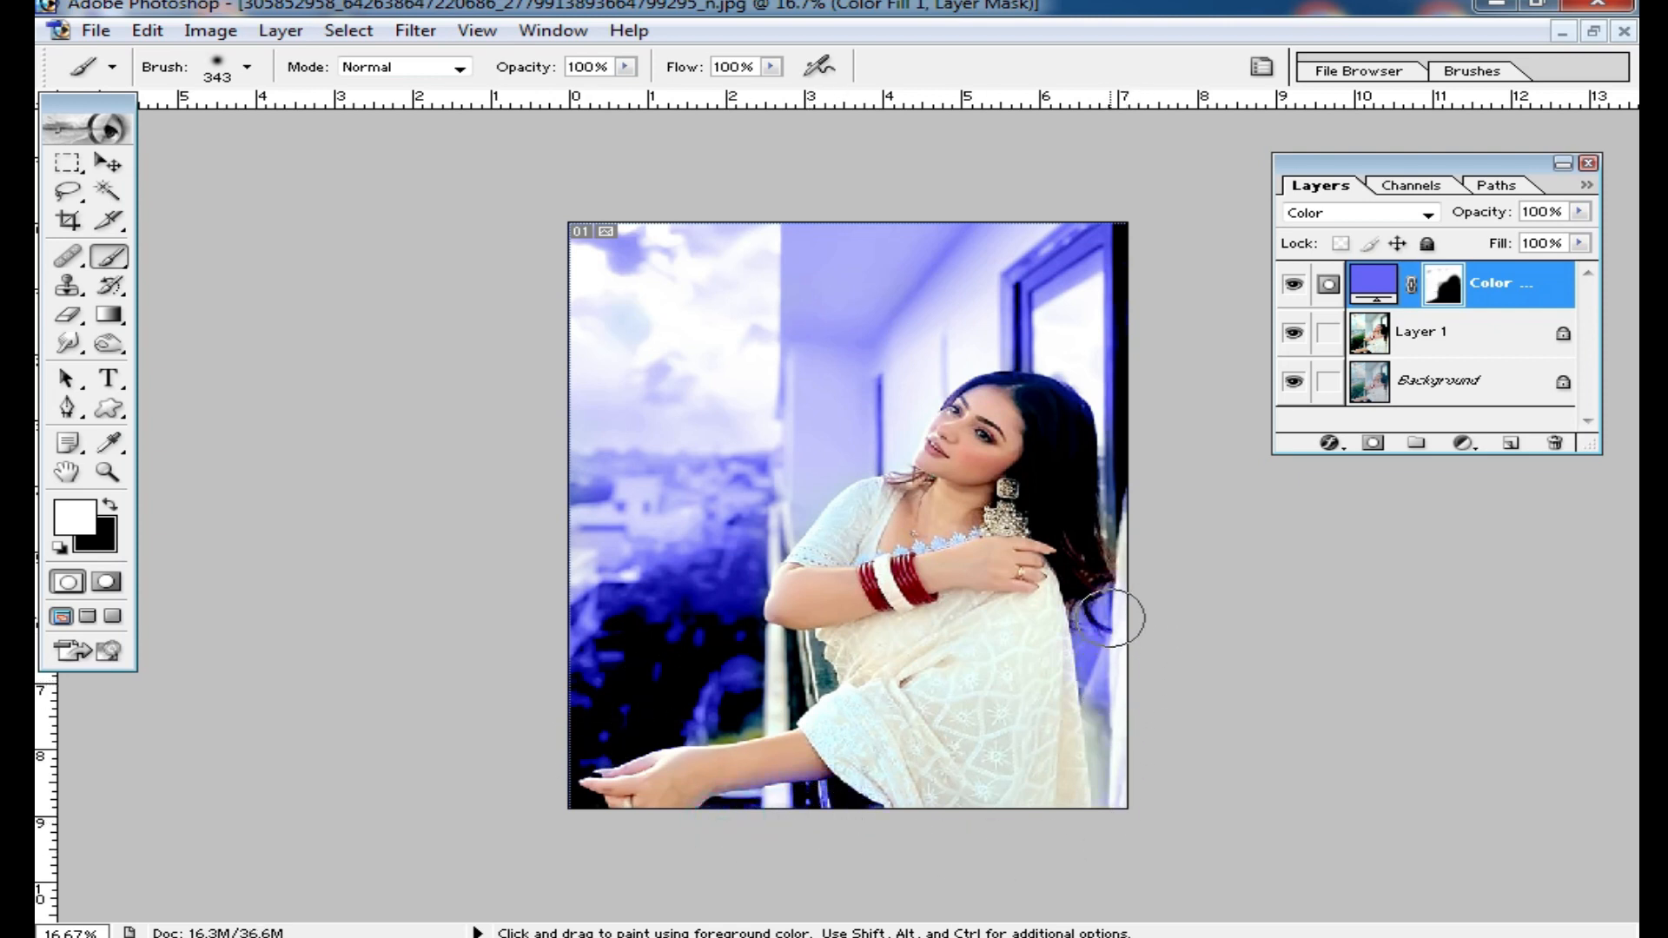
{"action": "left_click_drag", "start_coordinate": [686, 523], "coordinate": [746, 661]}
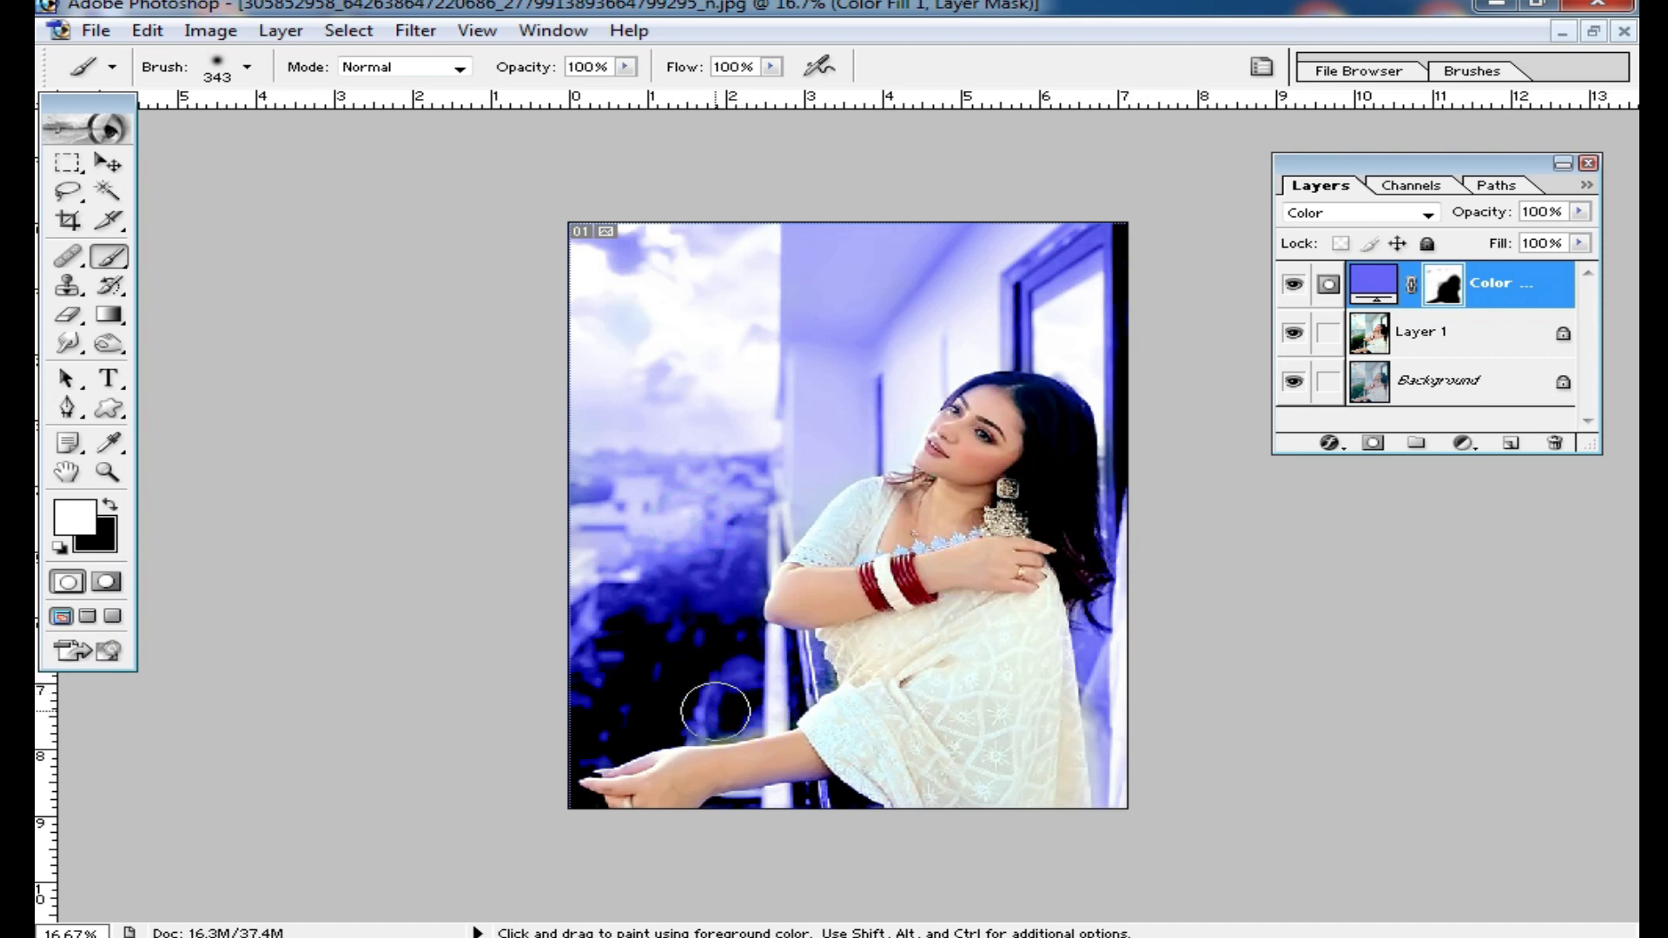
{"action": "left_click_drag", "start_coordinate": [743, 491], "coordinate": [754, 521]}
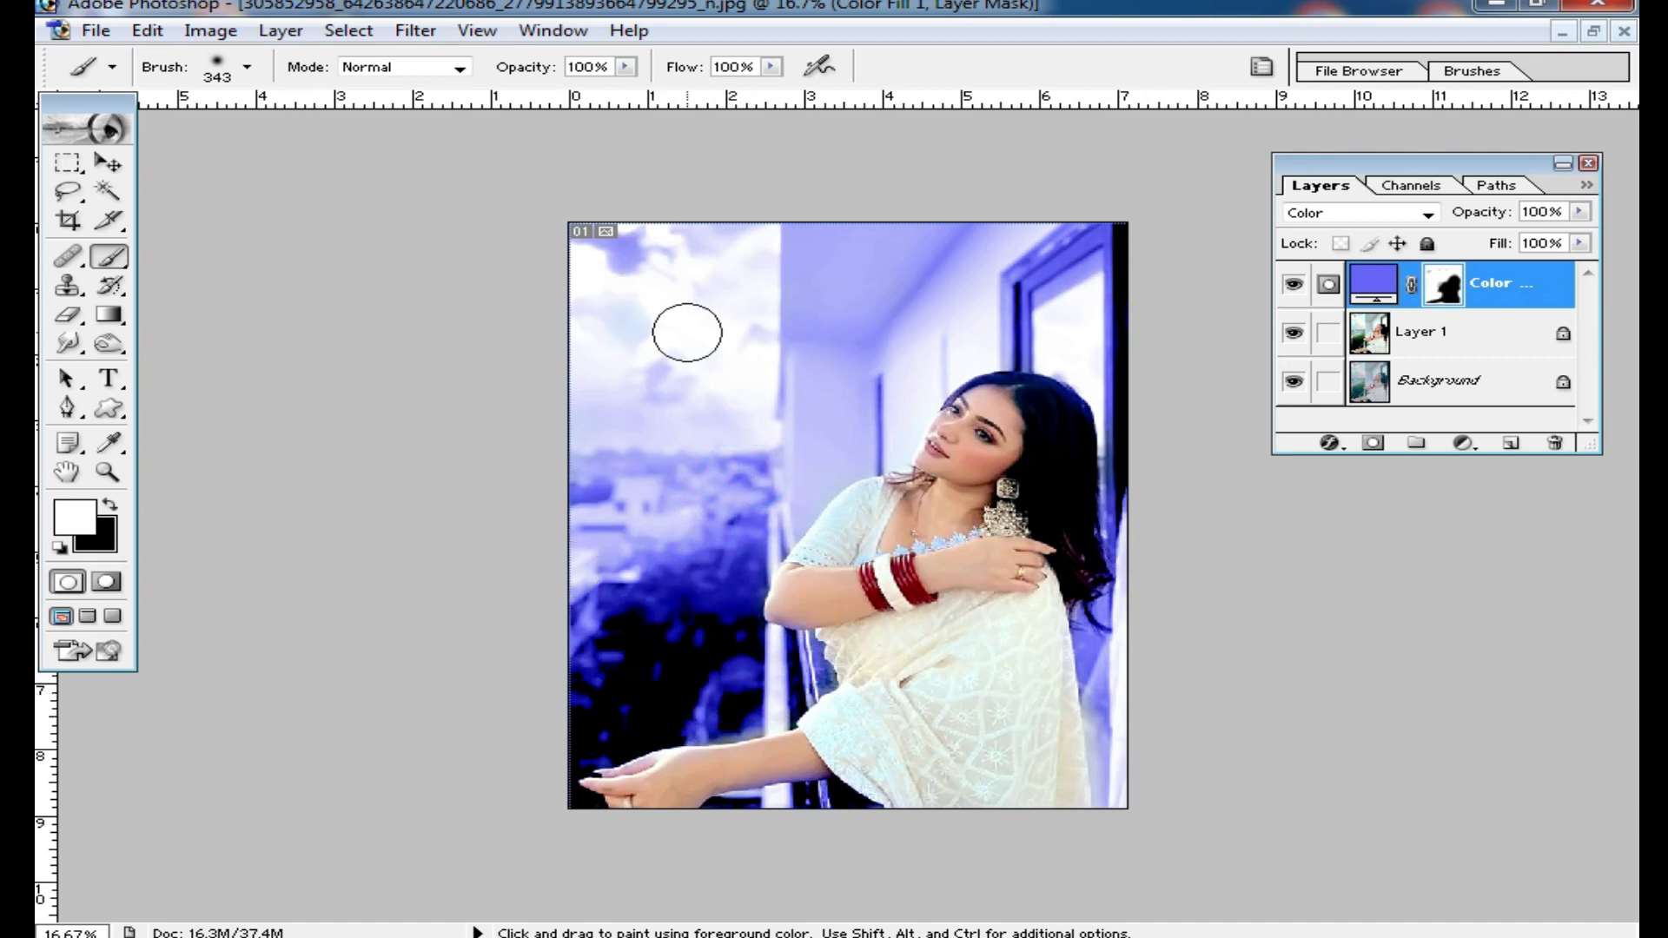
{"action": "key", "text": "ctrl+space"}
{"action": "left_click", "coordinate": [1060, 362]}
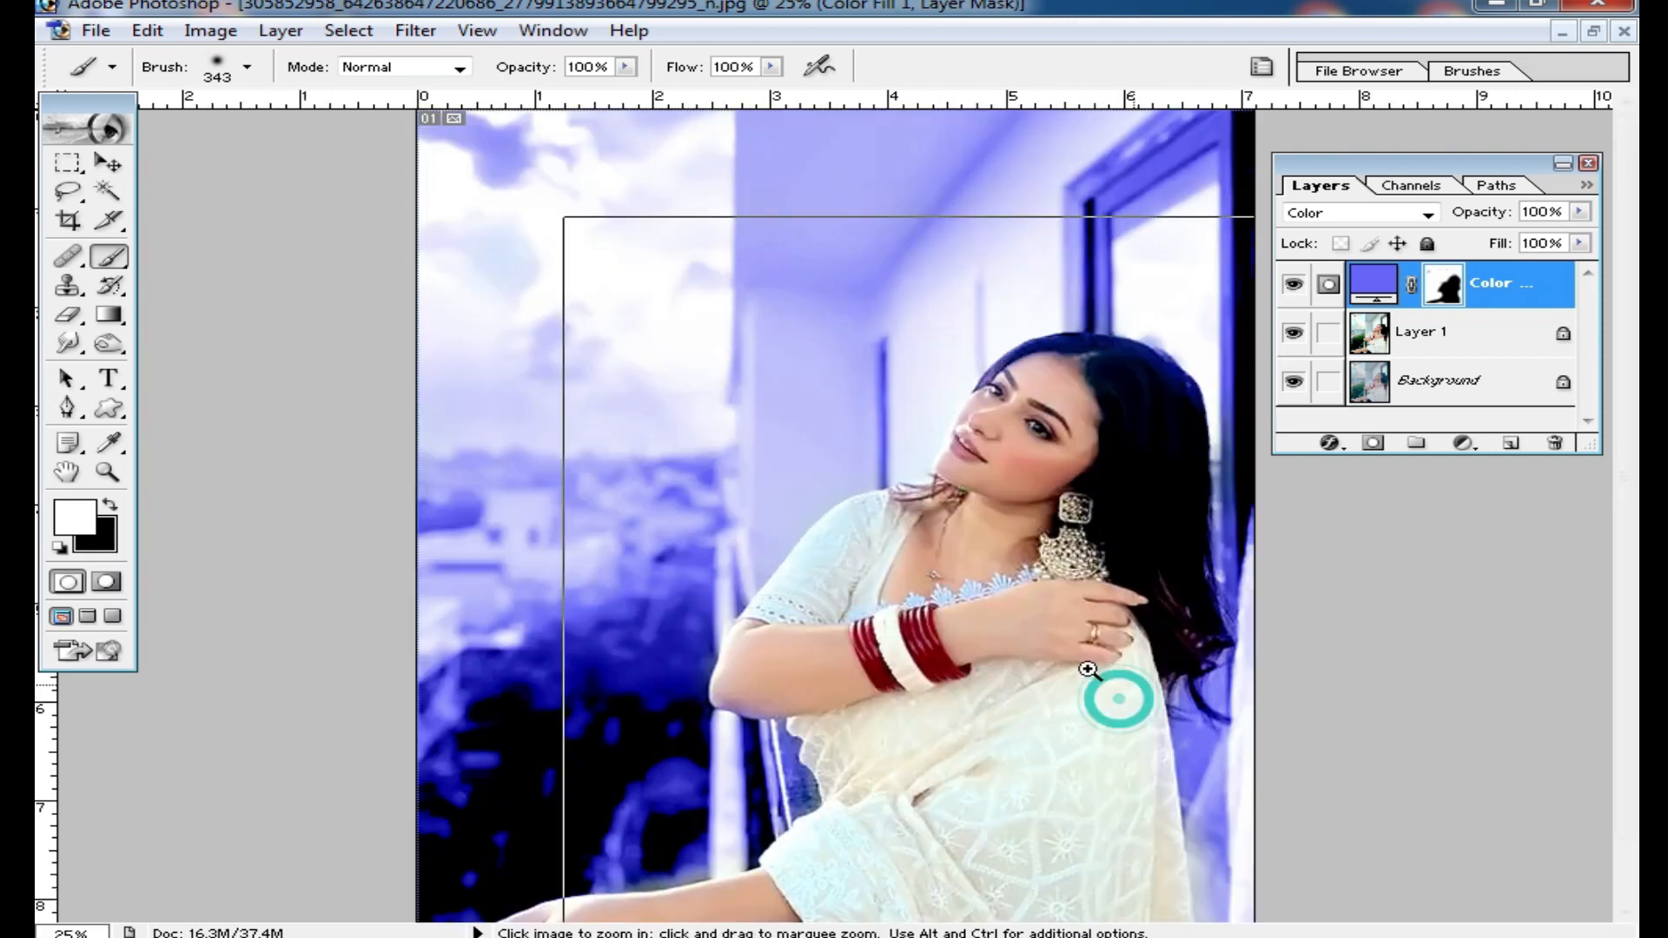
{"action": "left_click", "coordinate": [1117, 689]}
{"action": "left_click", "coordinate": [1078, 512], "text": "alt"}
{"action": "left_click", "coordinate": [1039, 514], "text": "alt"}
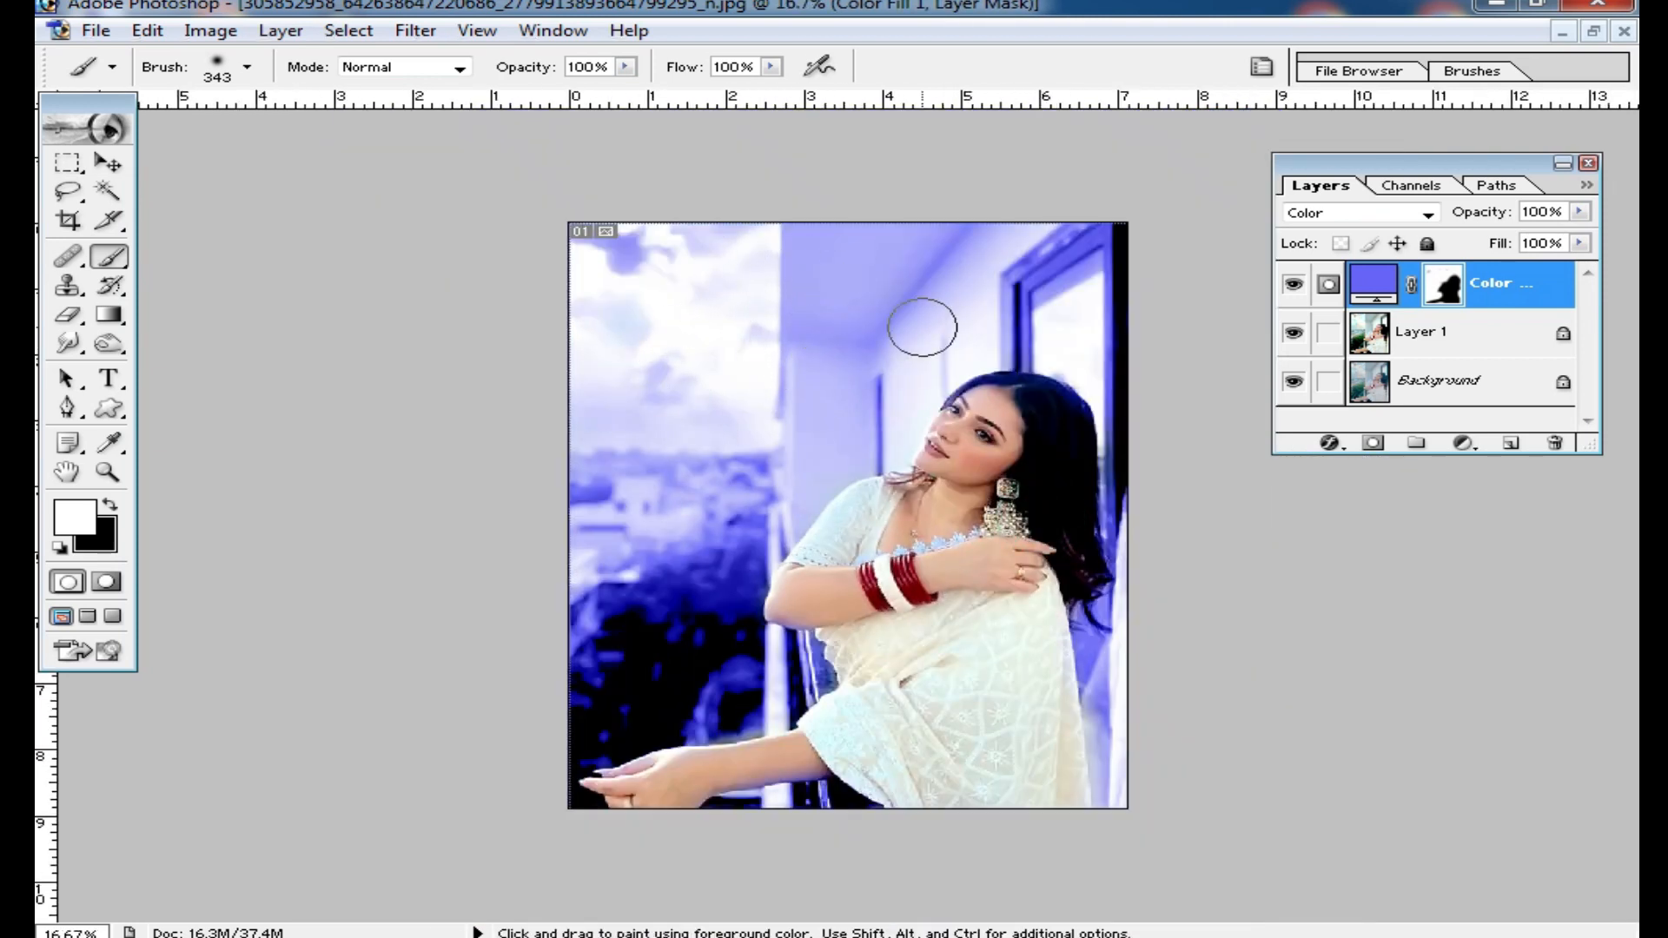
- Switch to Firefox, search Google Images for "sky blue" and browse the results for a blue sky photo
{"action": "left_click", "coordinate": [1594, 33]}
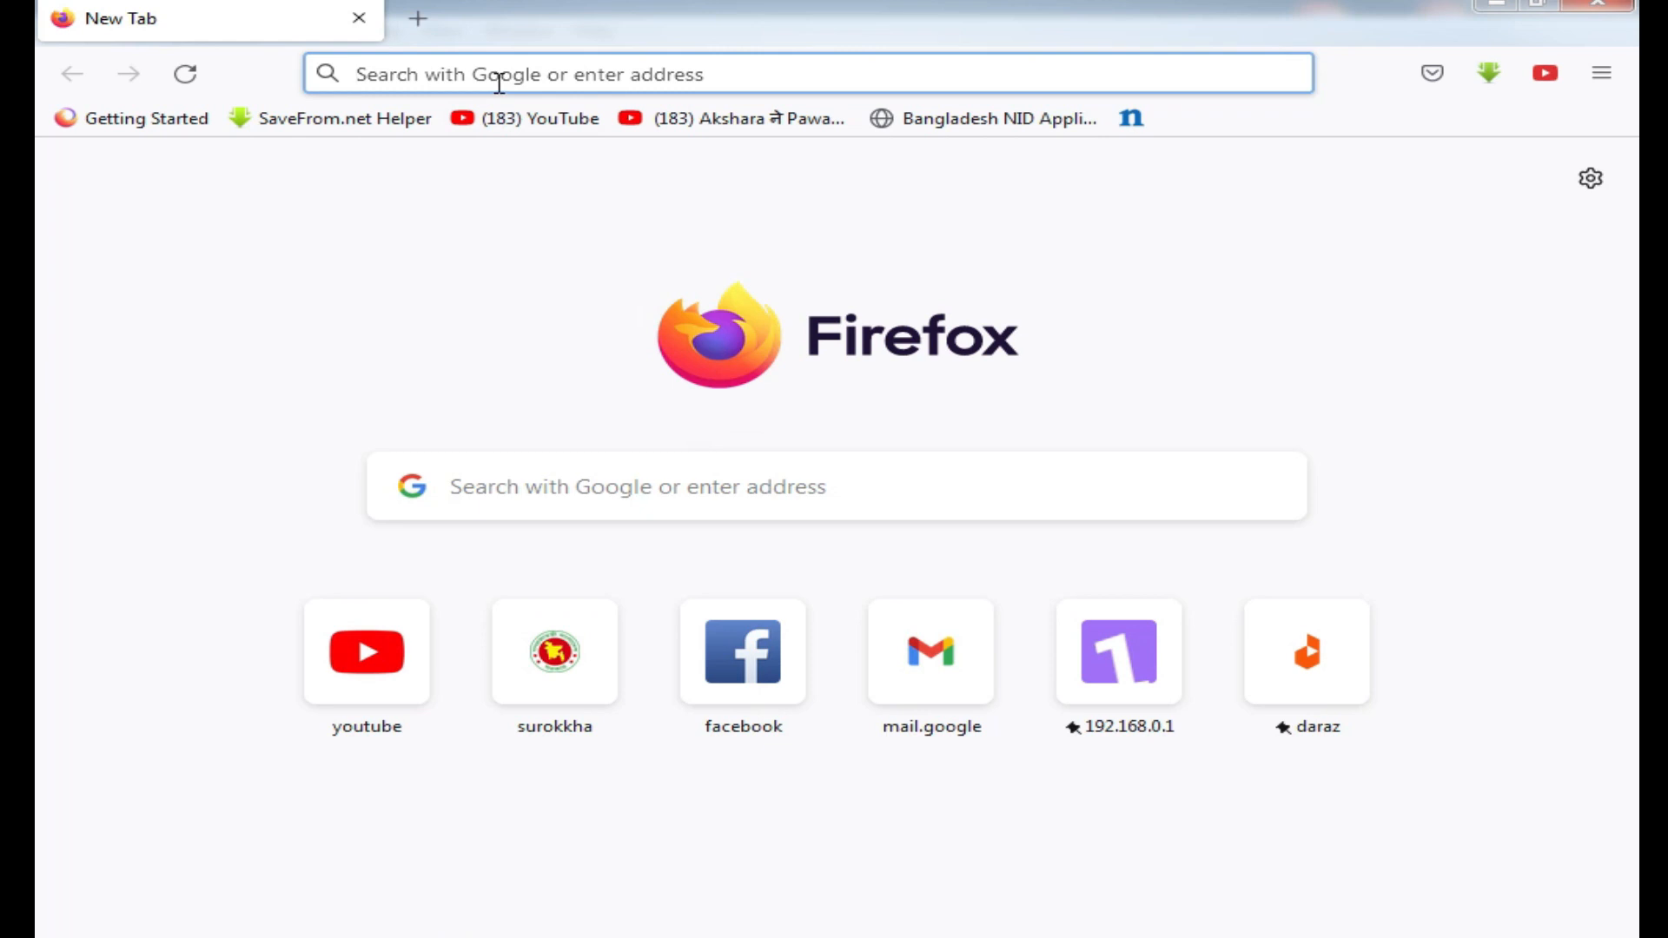
{"action": "left_click", "coordinate": [499, 83]}
{"action": "type", "text": "sky"}
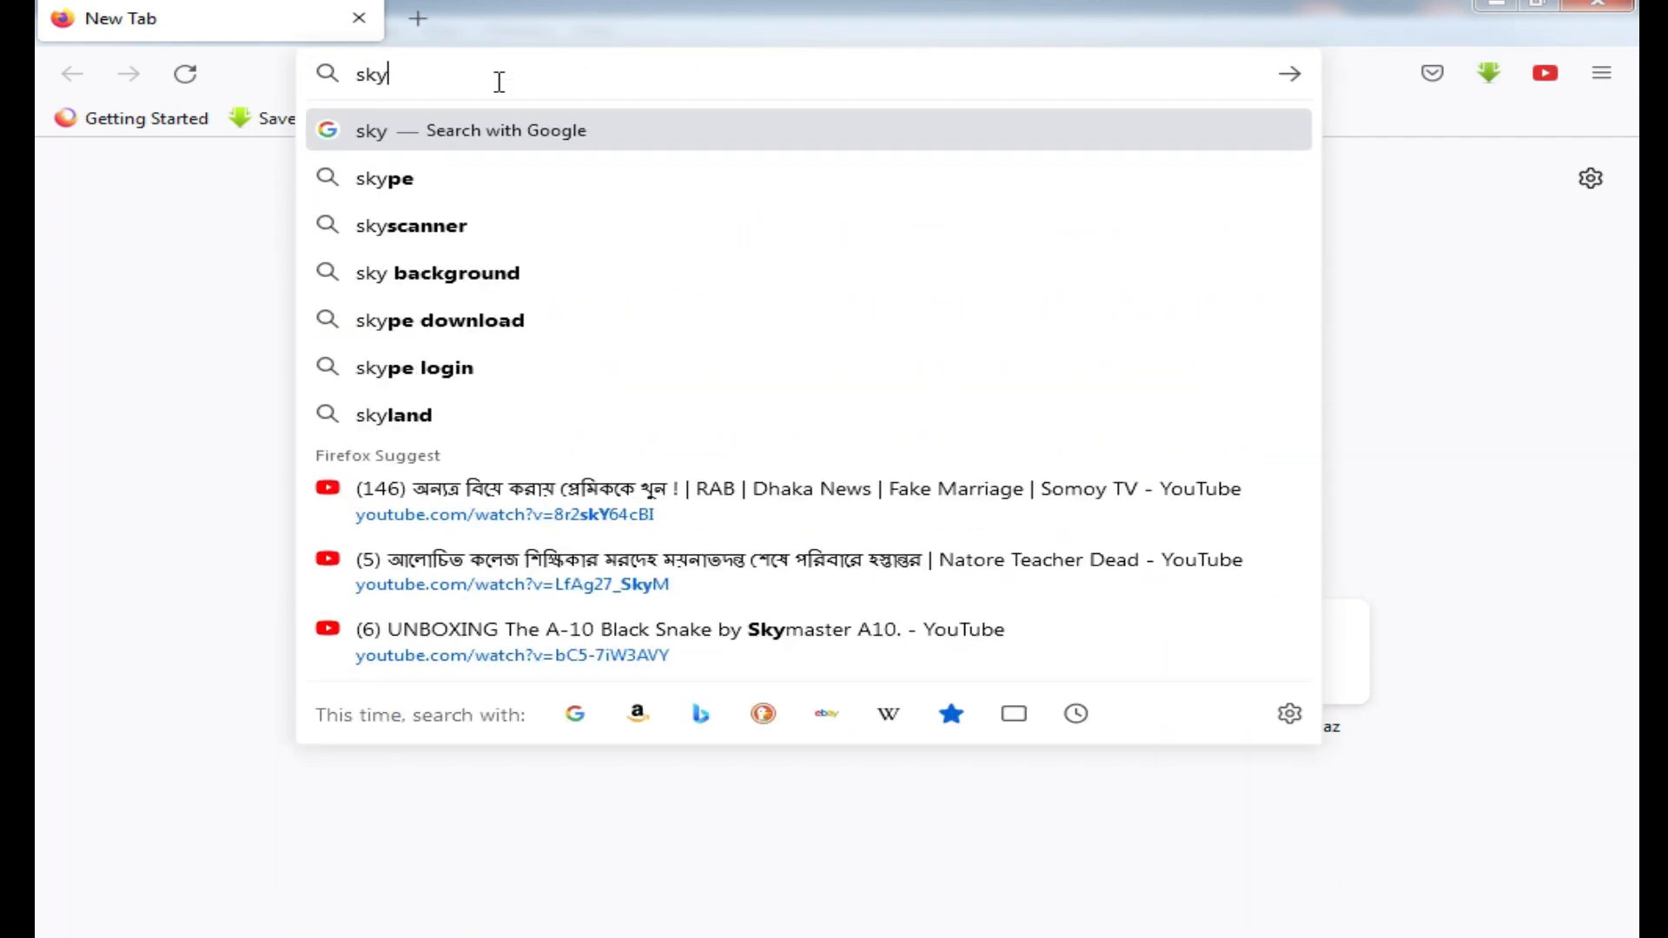
{"action": "type", "text": " bl"}
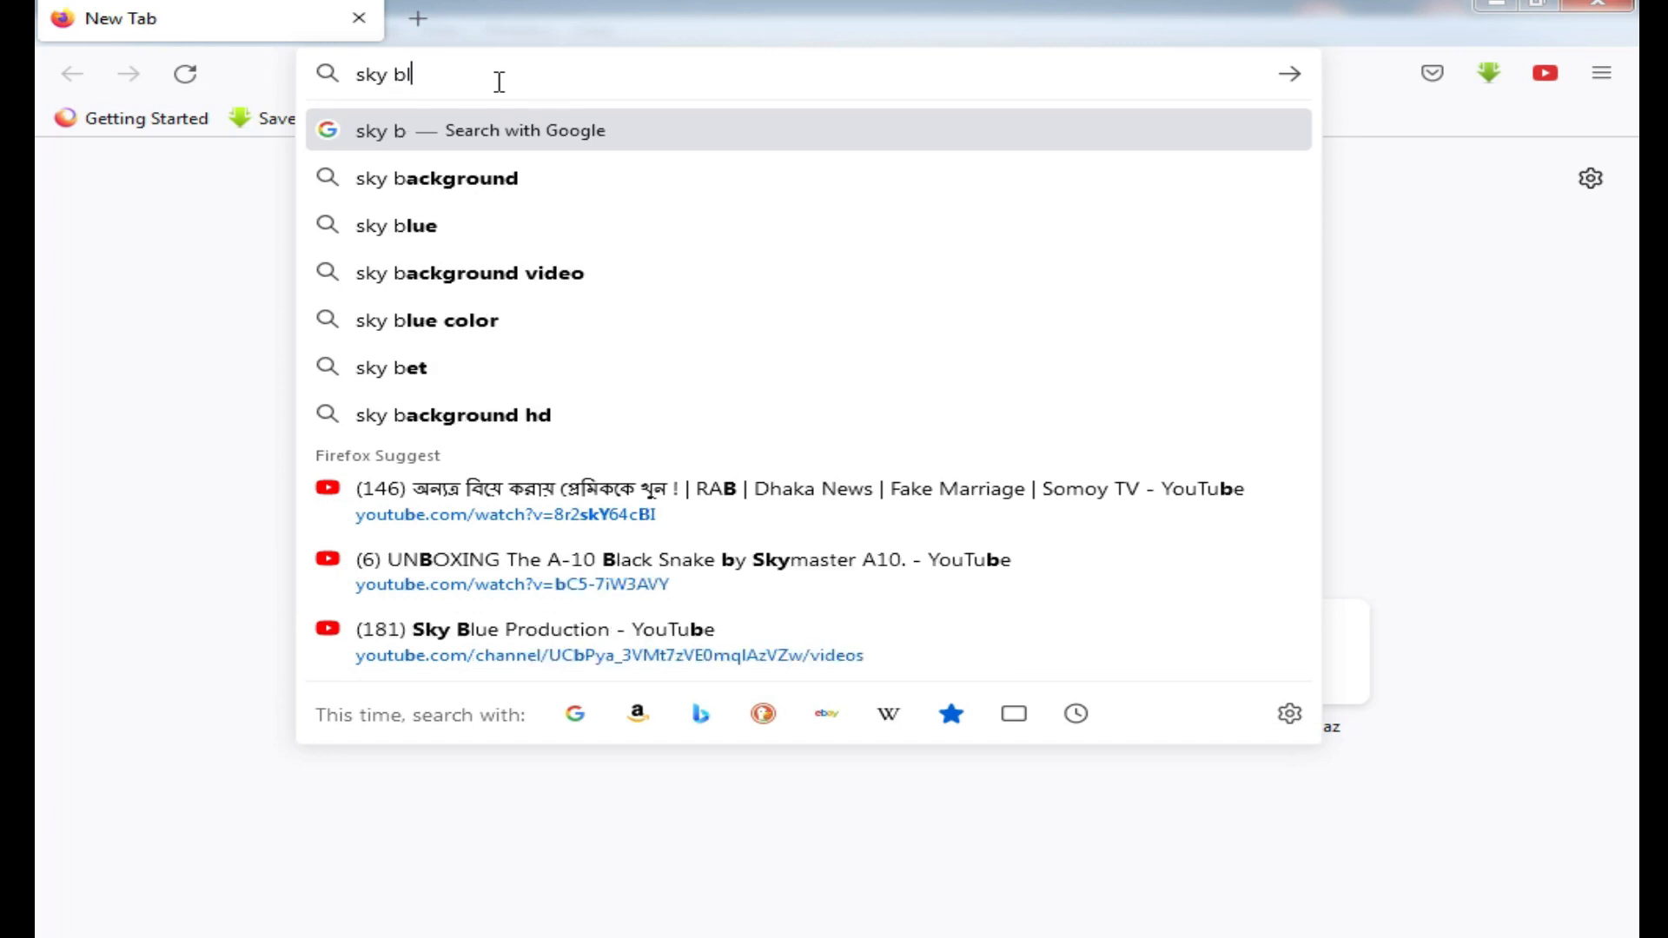
{"action": "type", "text": "ue"}
{"action": "key", "text": "Return"}
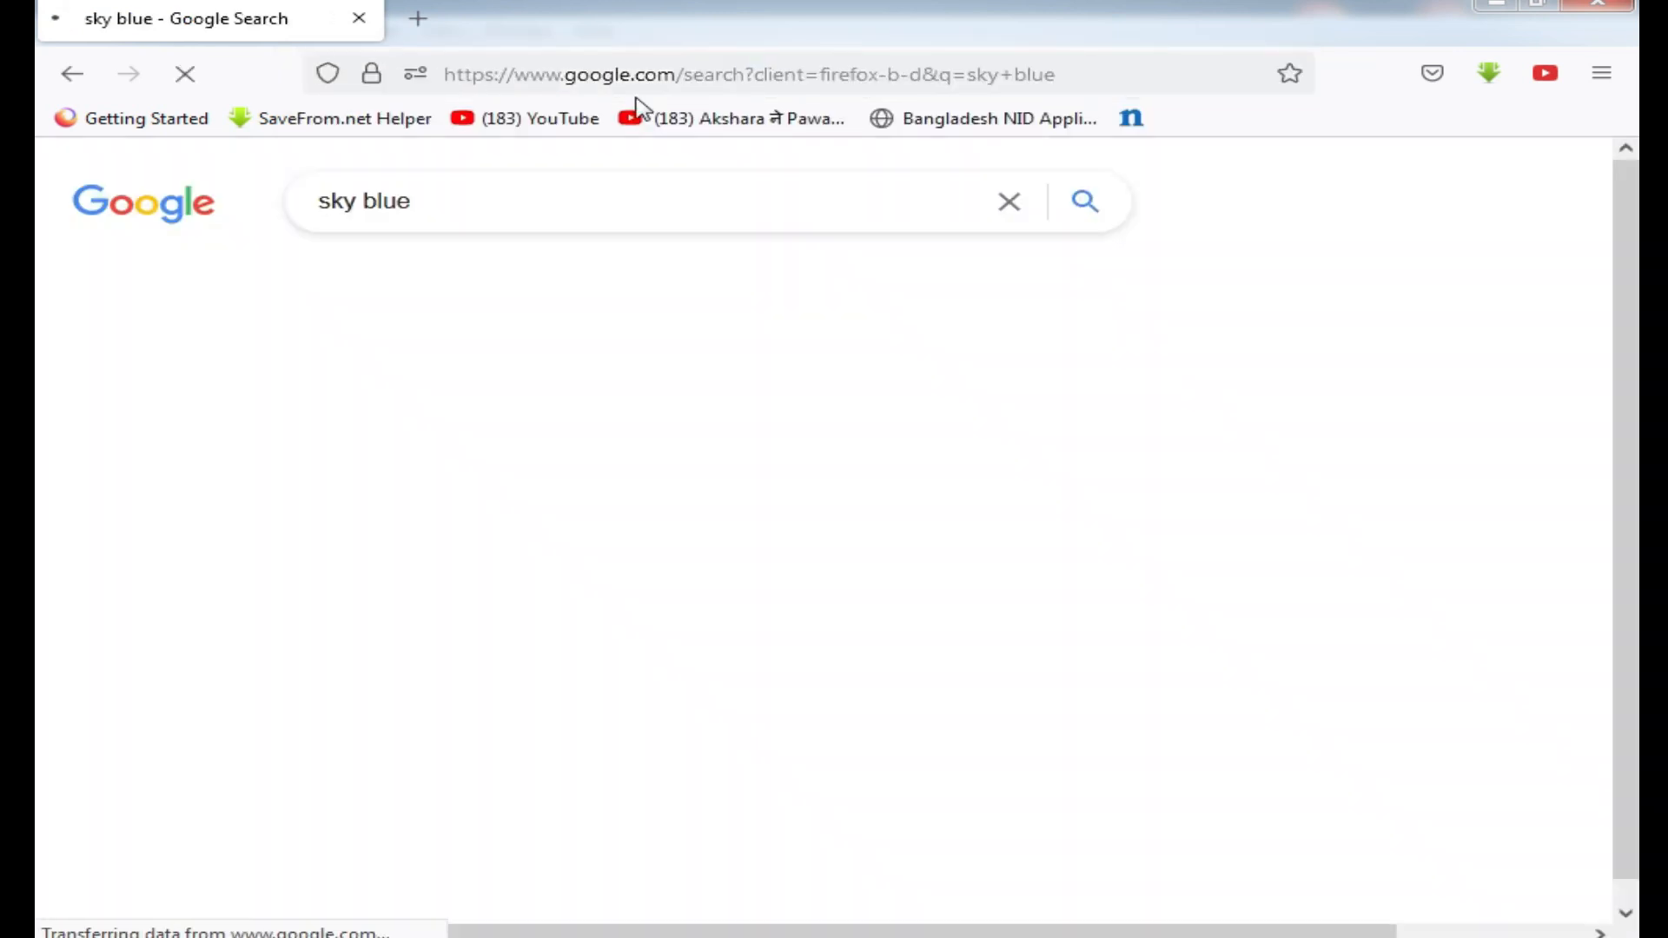
{"action": "left_click", "coordinate": [244, 280]}
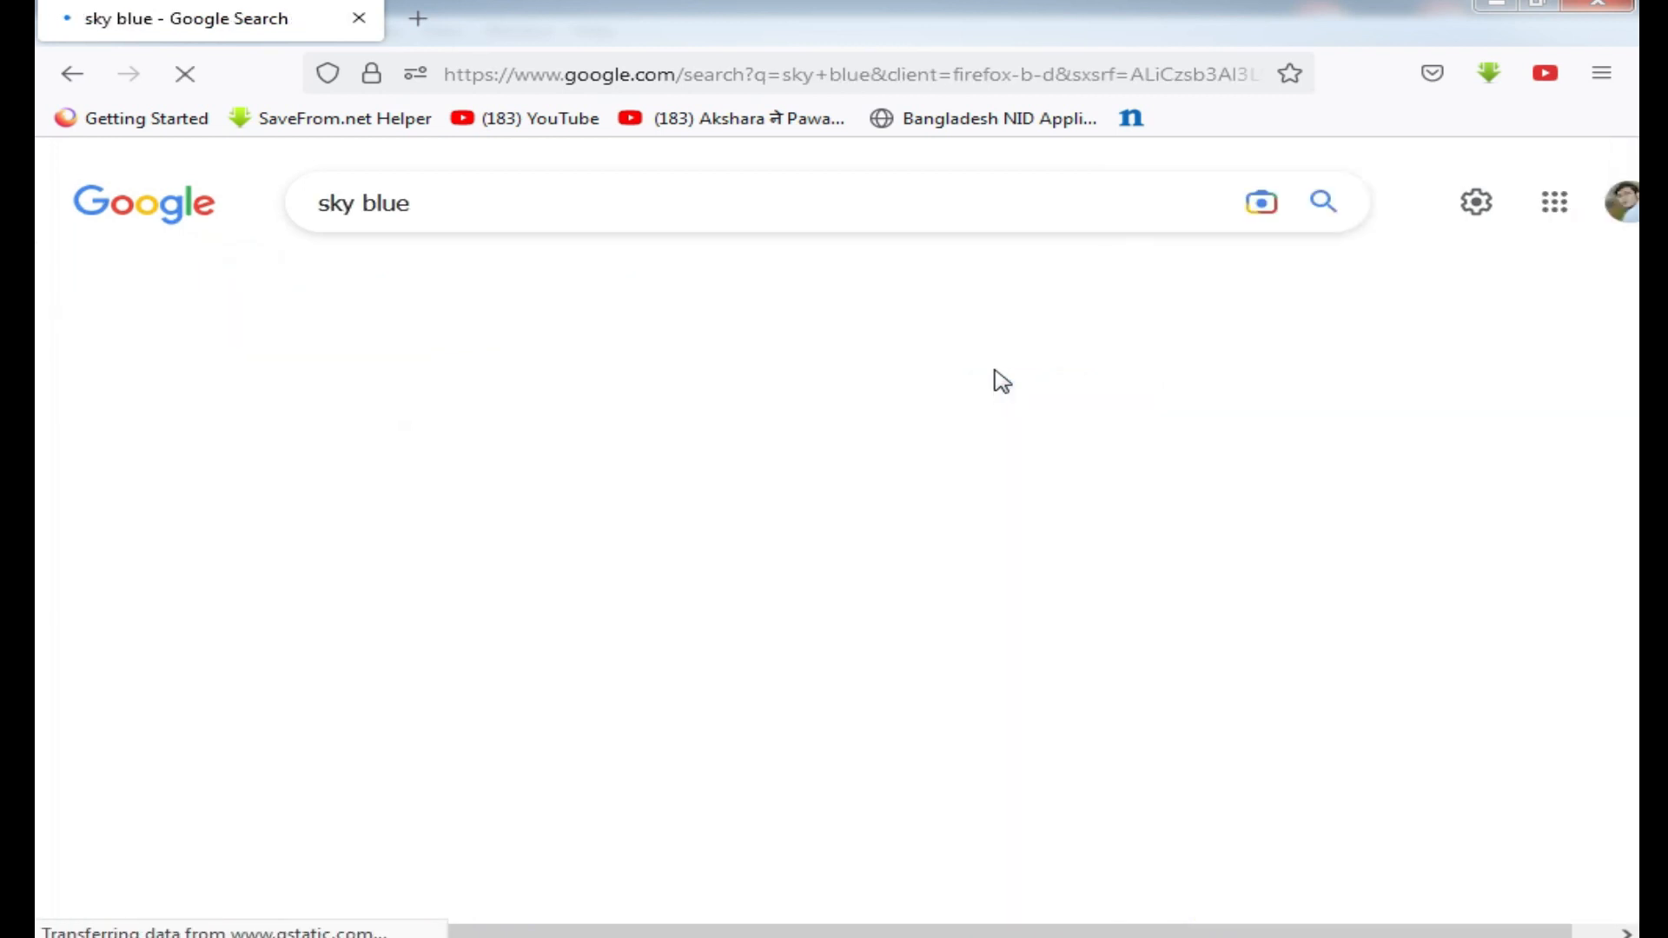
{"action": "scroll", "coordinate": [1142, 515], "scroll_direction": "down", "scroll_amount": 8}
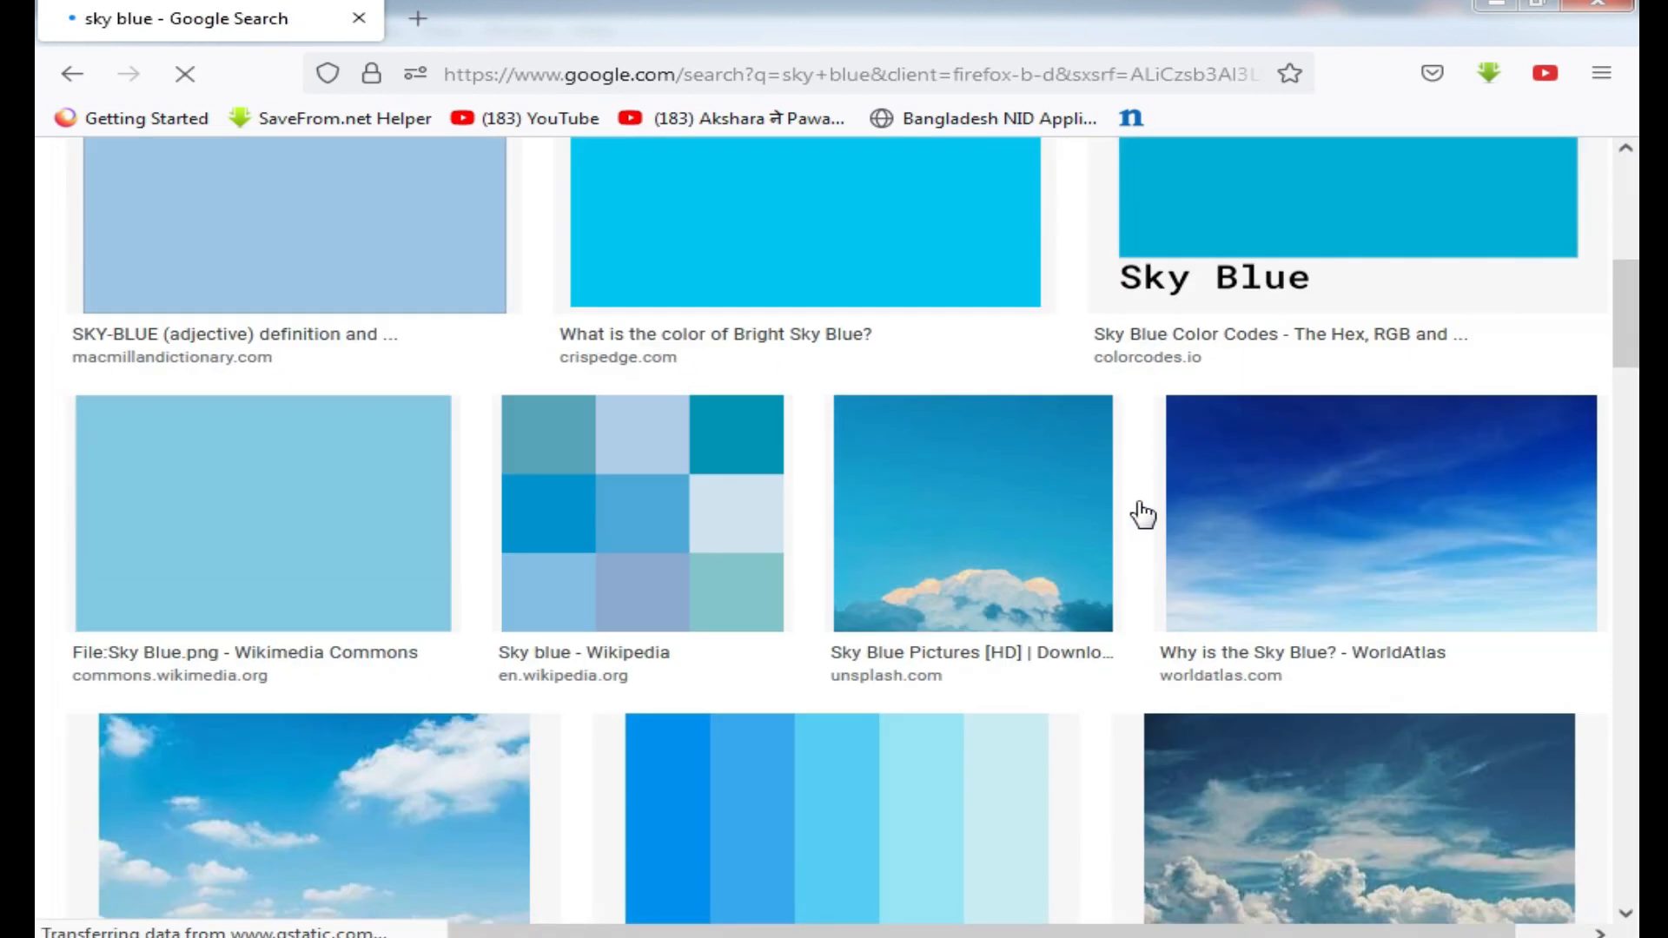
{"action": "scroll", "coordinate": [335, 547], "scroll_direction": "down", "scroll_amount": 5}
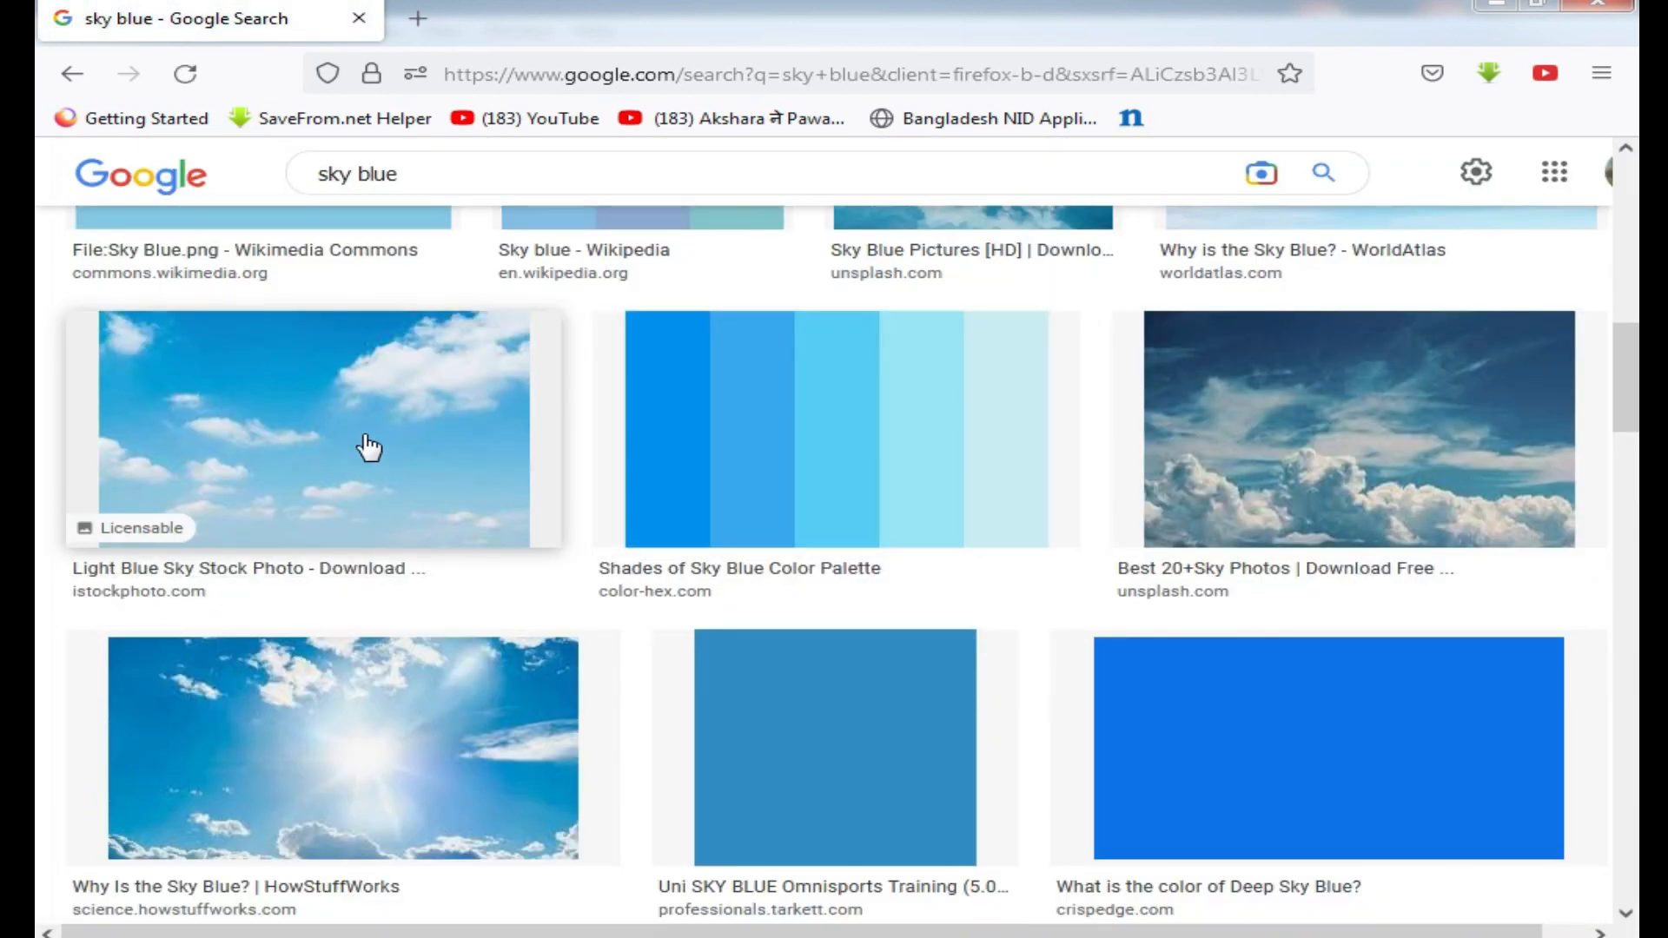
- Browse the "sky blue" image results and open the preview of the HowStuffWorks photo with the sun among clouds
{"action": "scroll", "coordinate": [421, 655], "scroll_direction": "down", "scroll_amount": 9}
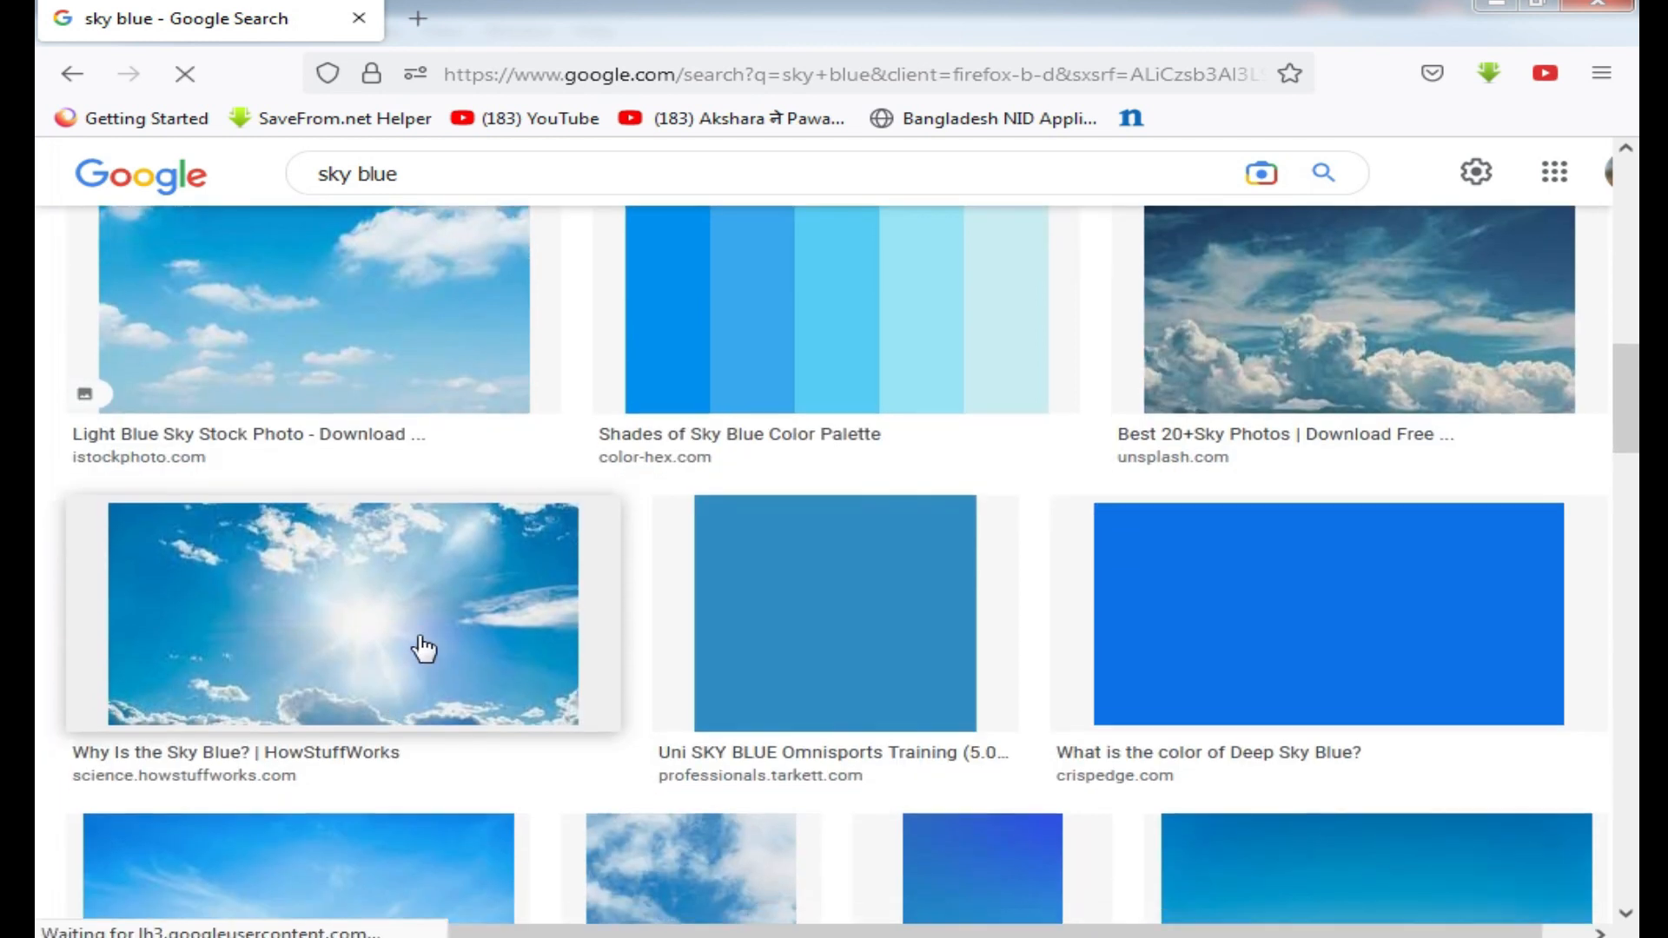
{"action": "scroll", "coordinate": [1303, 613], "scroll_direction": "up", "scroll_amount": 10}
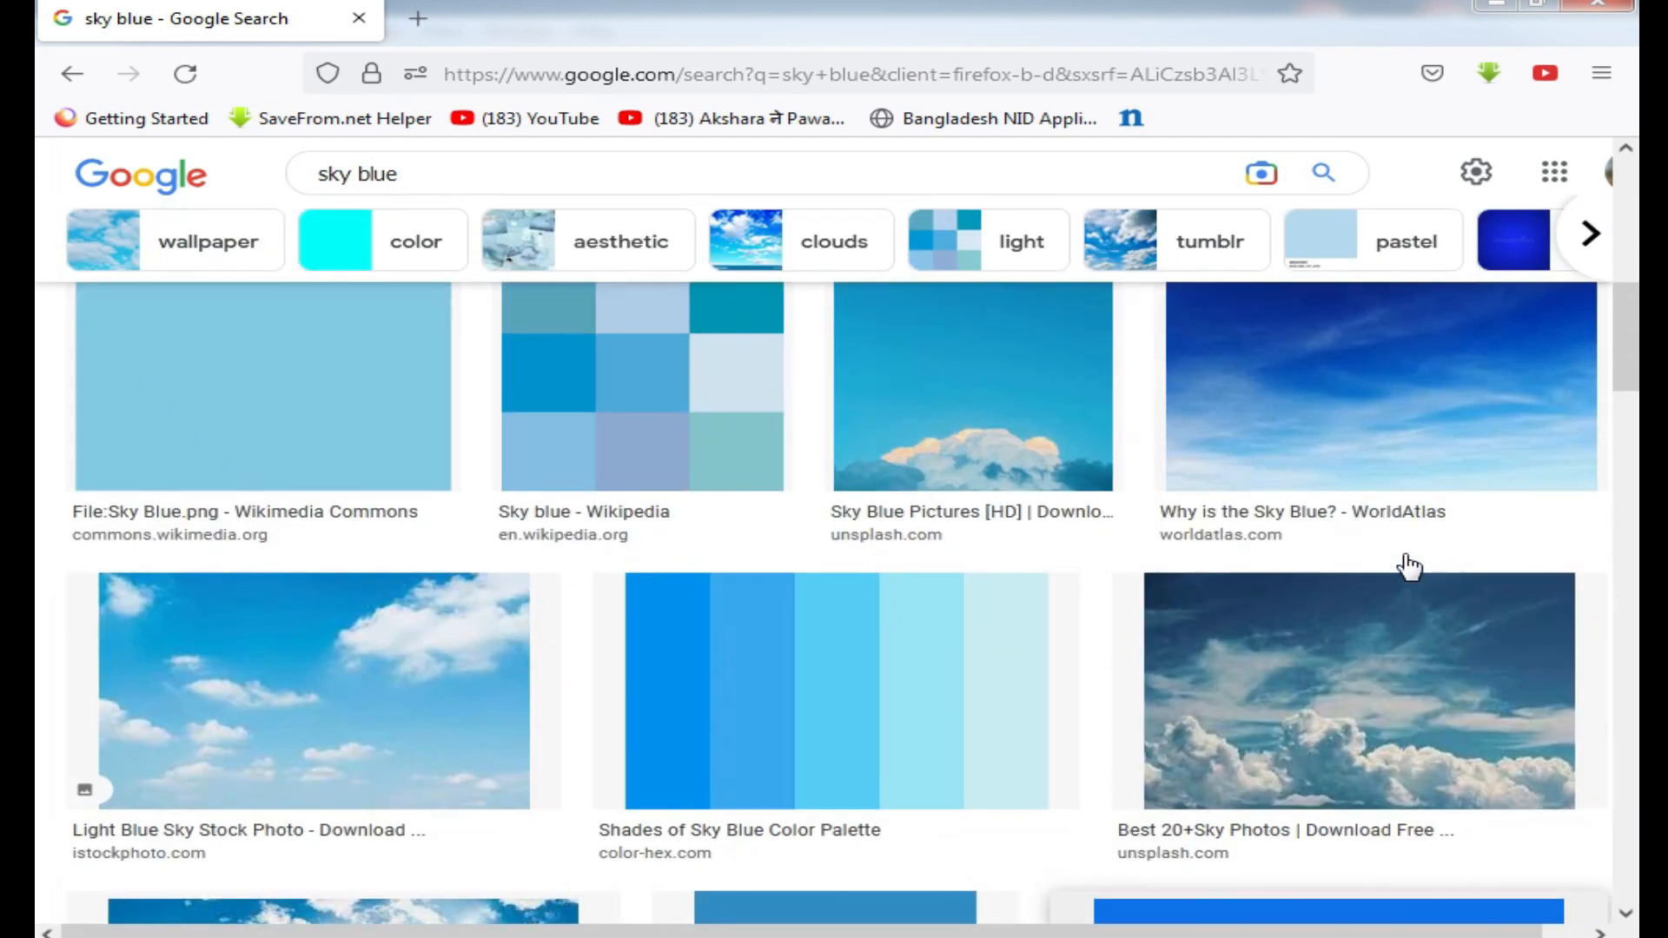
{"action": "scroll", "coordinate": [521, 596], "scroll_direction": "down", "scroll_amount": 6}
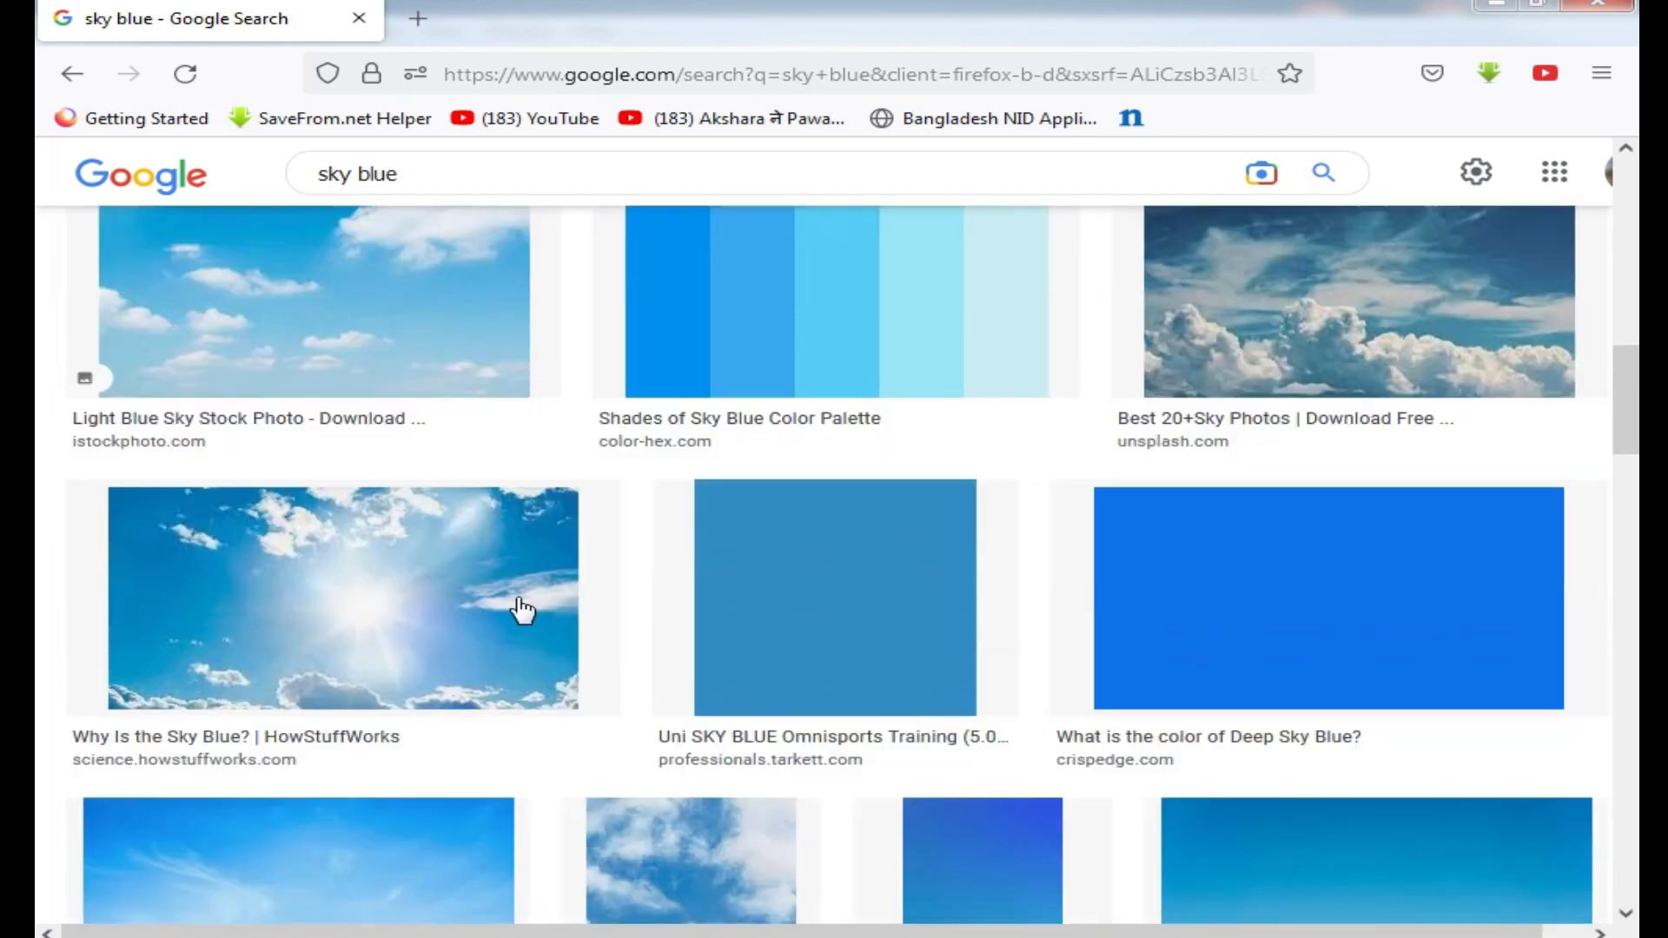
{"action": "scroll", "coordinate": [421, 721], "scroll_direction": "up", "scroll_amount": 3}
{"action": "left_click", "coordinate": [421, 721]}
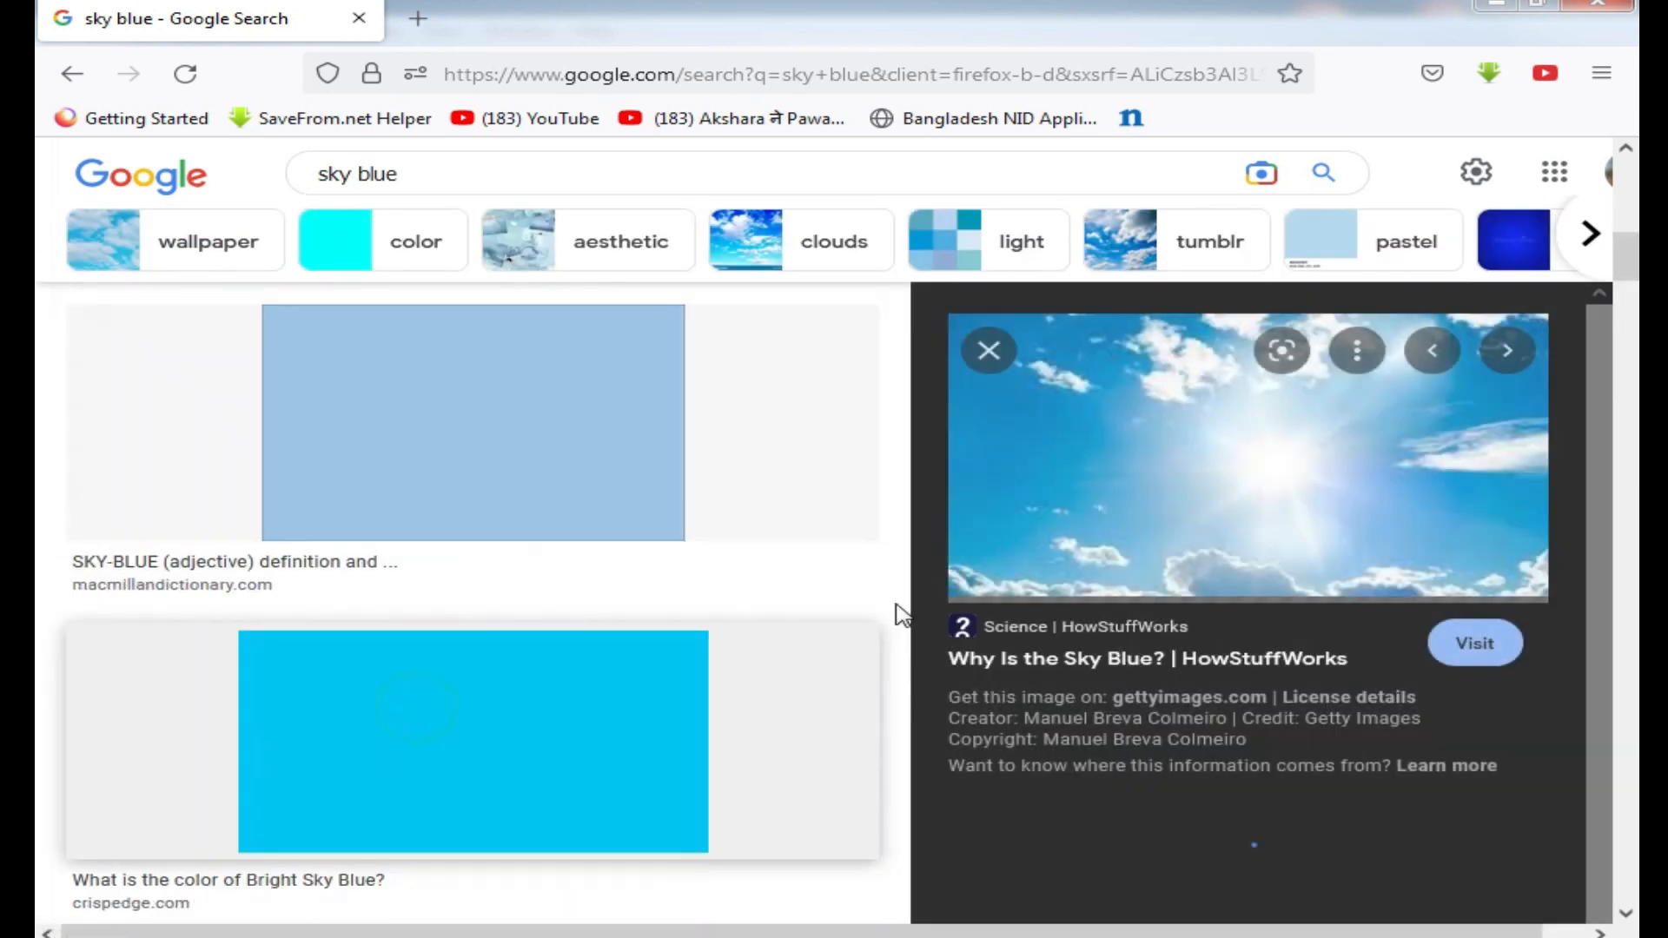
- Browse the related images and open the deep-blue 7 Themes sky picture with the sun beside a white cloud
{"action": "scroll", "coordinate": [1355, 465], "scroll_direction": "down", "scroll_amount": 3}
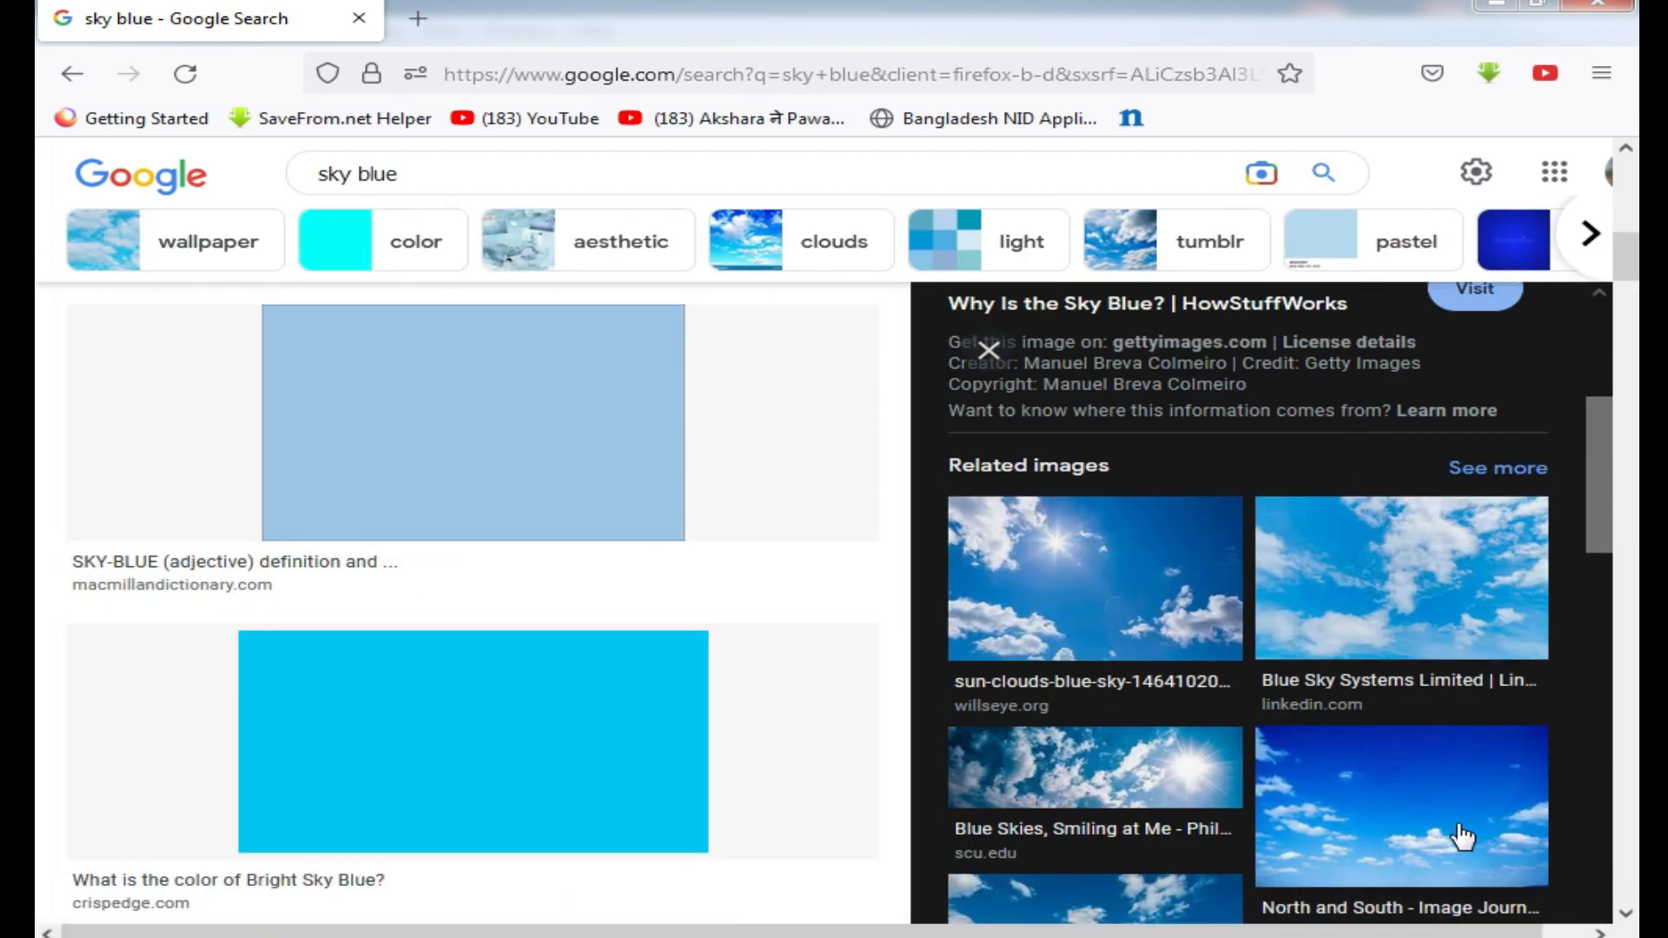
{"action": "scroll", "coordinate": [1459, 847], "scroll_direction": "down", "scroll_amount": 4}
{"action": "scroll", "coordinate": [1429, 677], "scroll_direction": "down", "scroll_amount": 3}
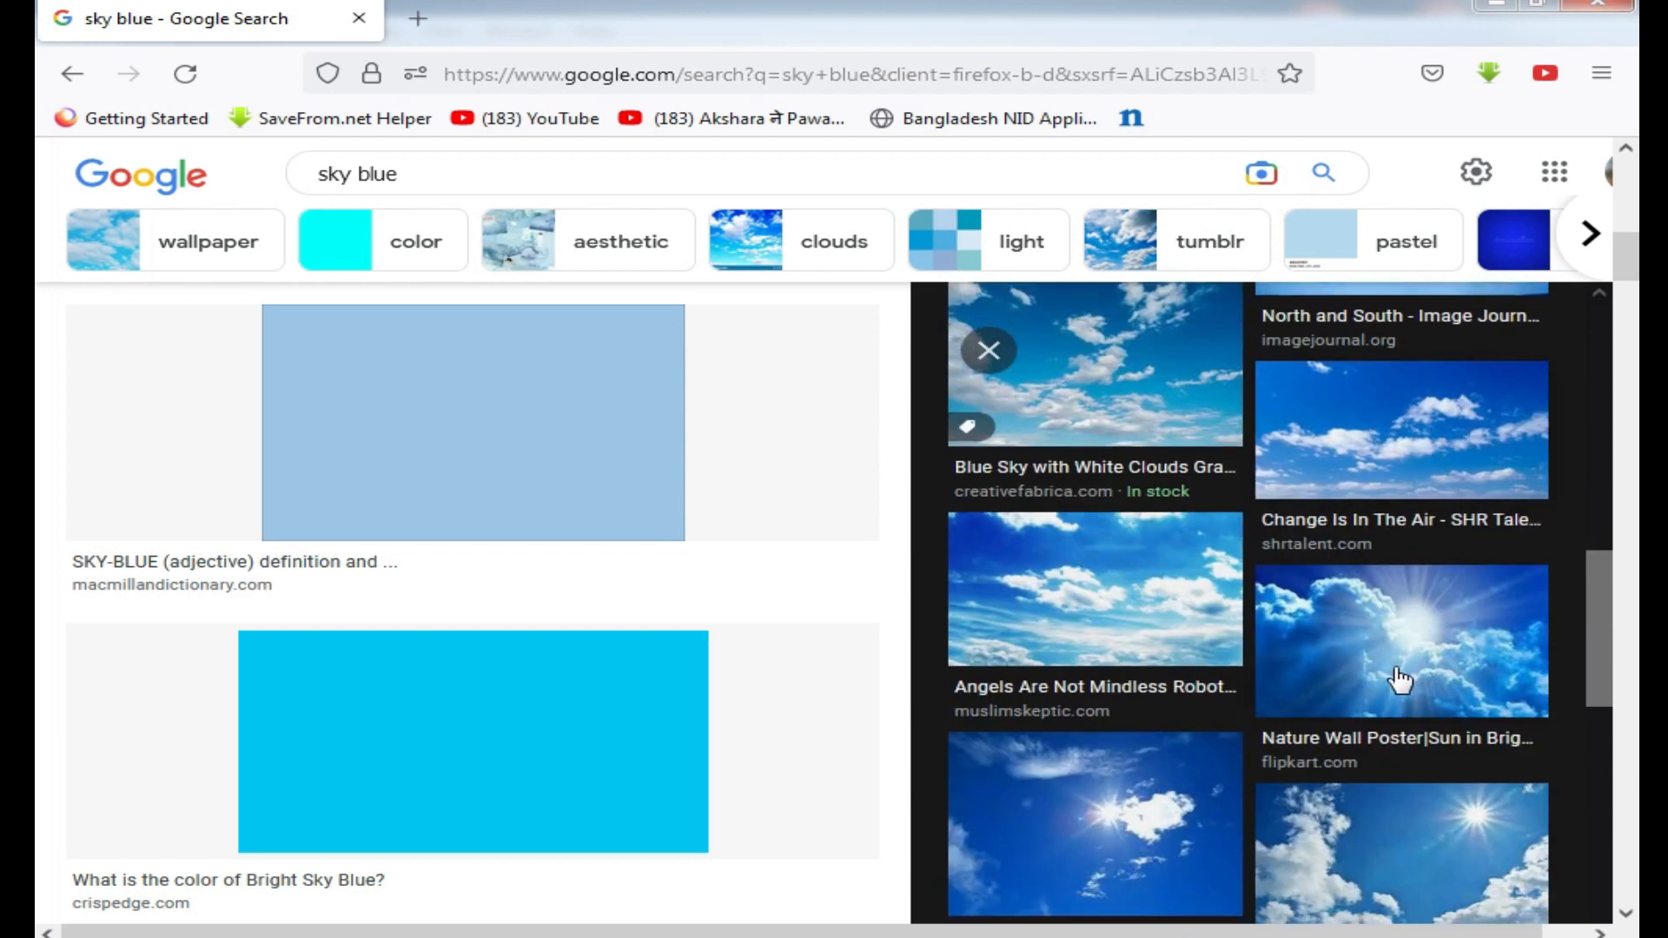
{"action": "scroll", "coordinate": [1181, 757], "scroll_direction": "up", "scroll_amount": 4}
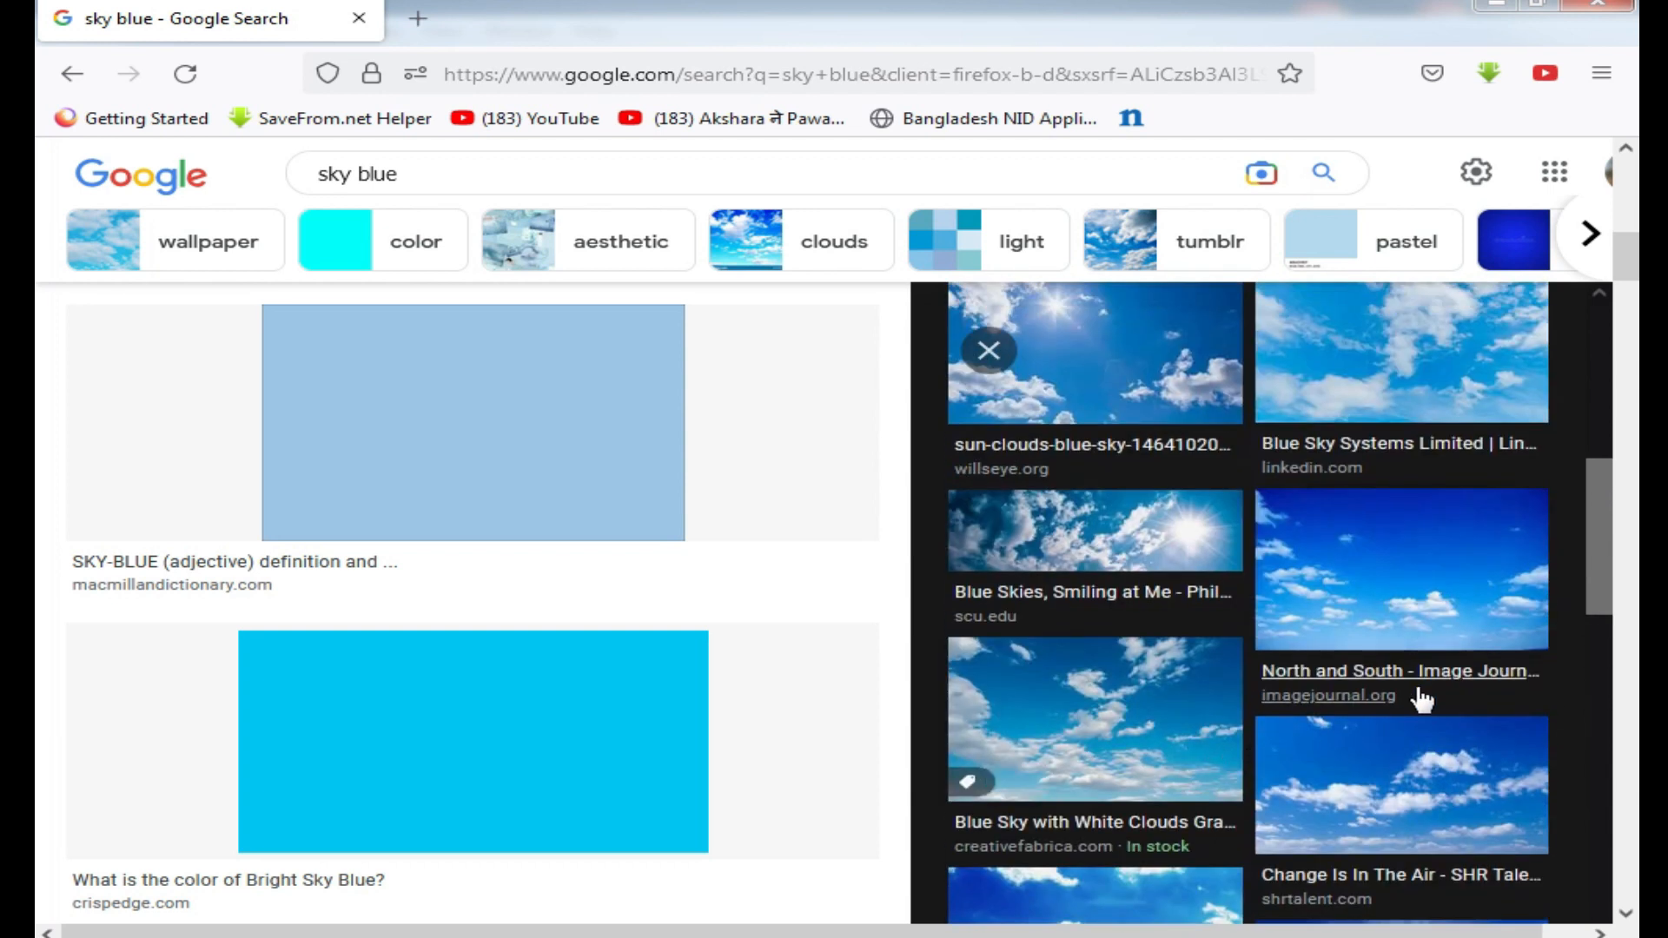
{"action": "scroll", "coordinate": [1416, 700], "scroll_direction": "down", "scroll_amount": 4}
{"action": "left_click", "coordinate": [1117, 806]}
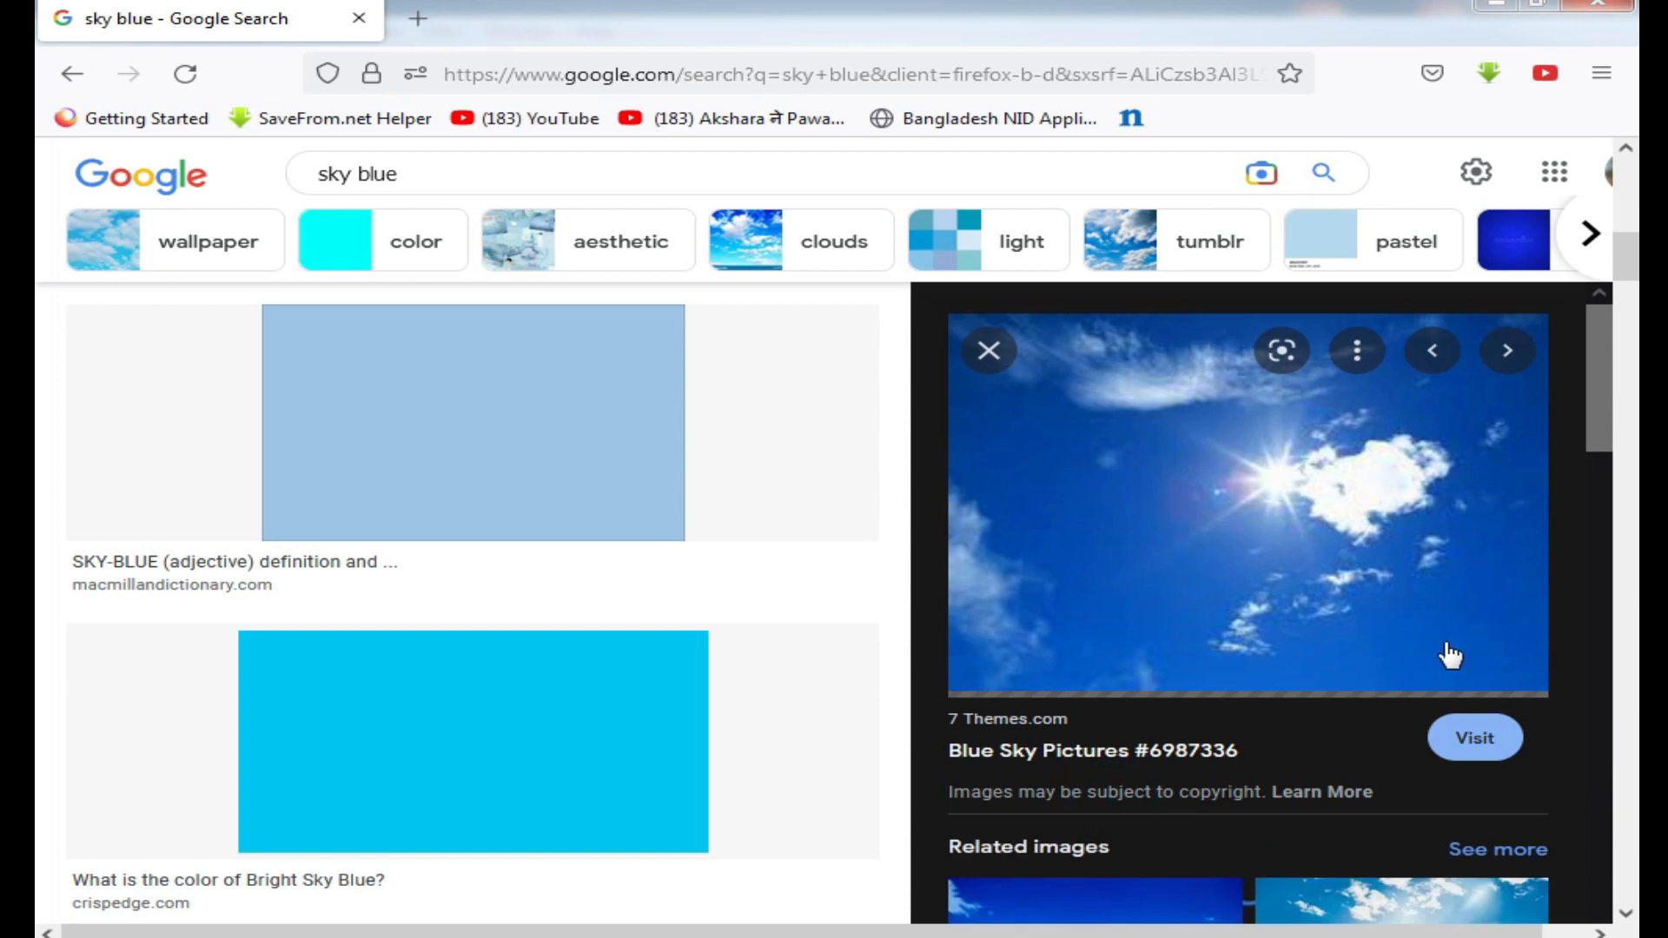
- Save the previewed 7 Themes sun-and-cloud sky picture to the computer
{"action": "scroll", "coordinate": [1309, 551], "scroll_direction": "down", "scroll_amount": 3}
{"action": "scroll", "coordinate": [1213, 435], "scroll_direction": "up", "scroll_amount": 4}
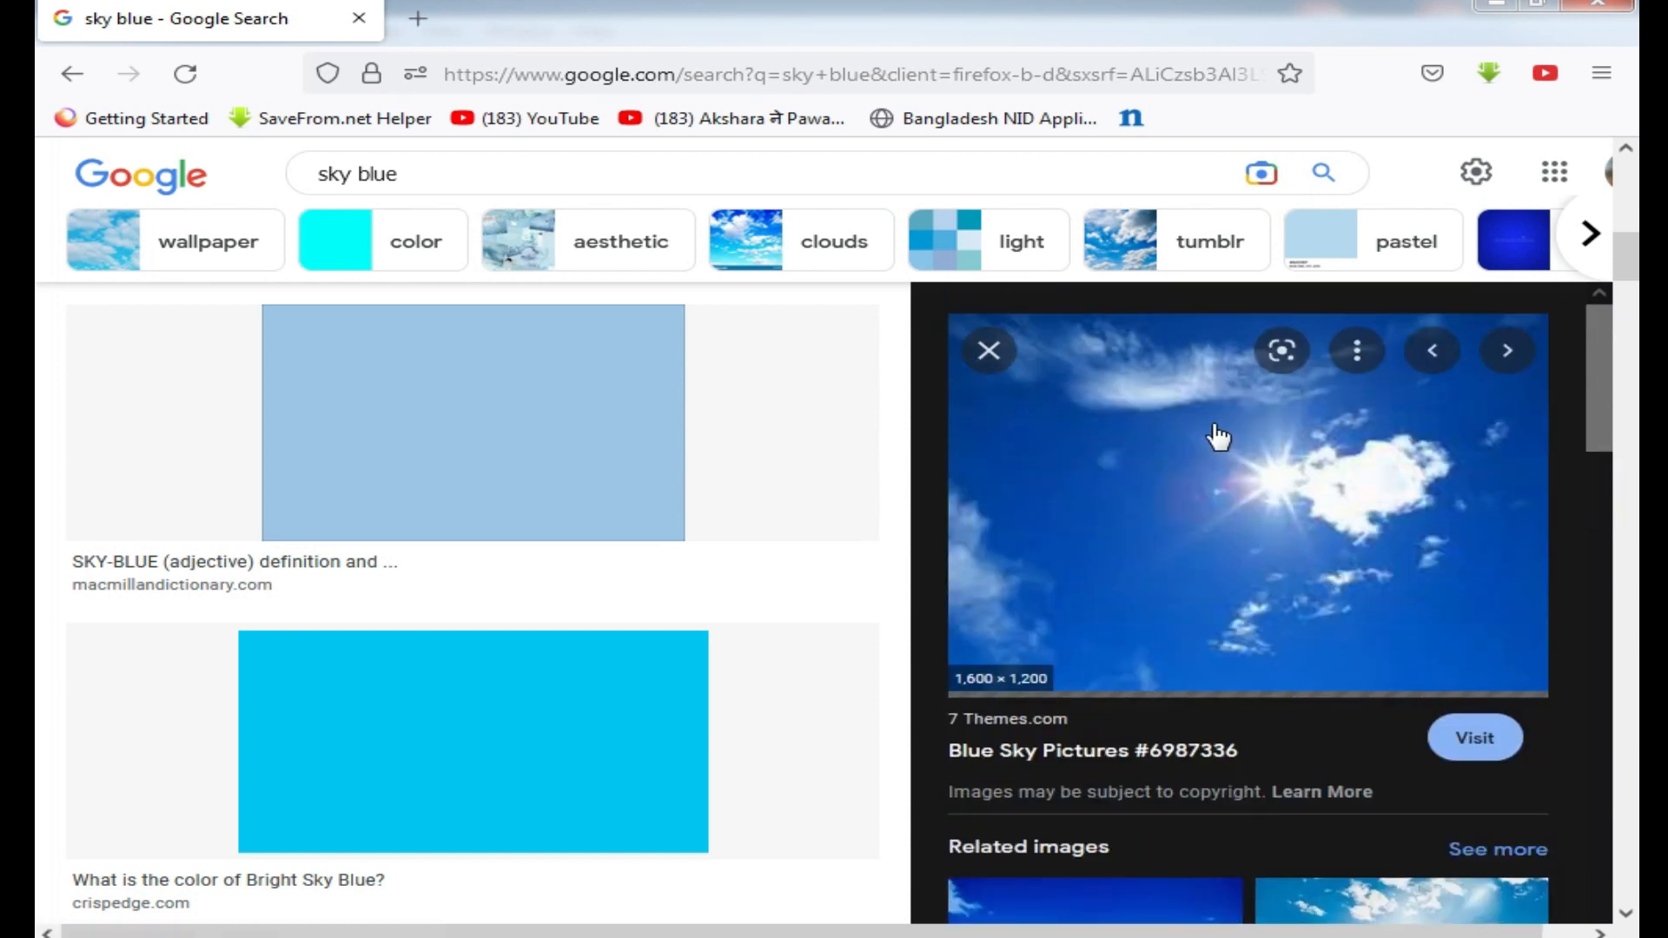
{"action": "right_click", "coordinate": [1215, 428]}
{"action": "left_click", "coordinate": [1360, 695]}
{"action": "left_click", "coordinate": [1359, 754]}
{"action": "left_click", "coordinate": [1244, 846]}
- Open the mwallpapers blue sky picture with scattered clouds from the related images and save it as a JPEG to the Desktop
{"action": "scroll", "coordinate": [1389, 573], "scroll_direction": "down", "scroll_amount": 5}
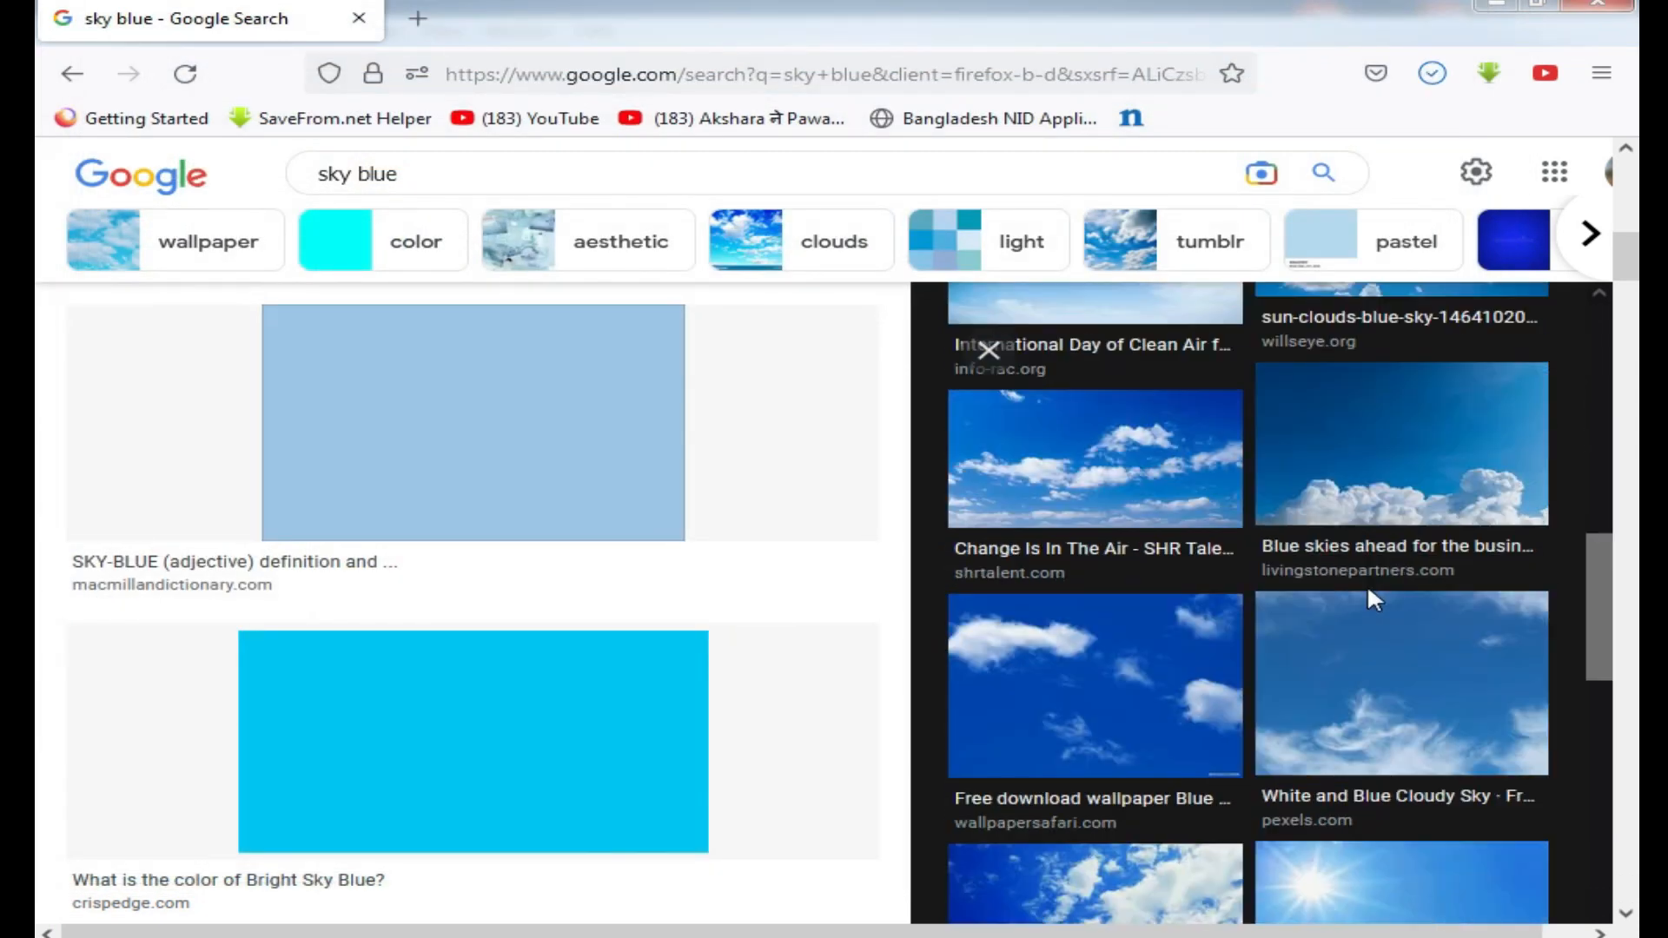
{"action": "left_click", "coordinate": [1083, 450]}
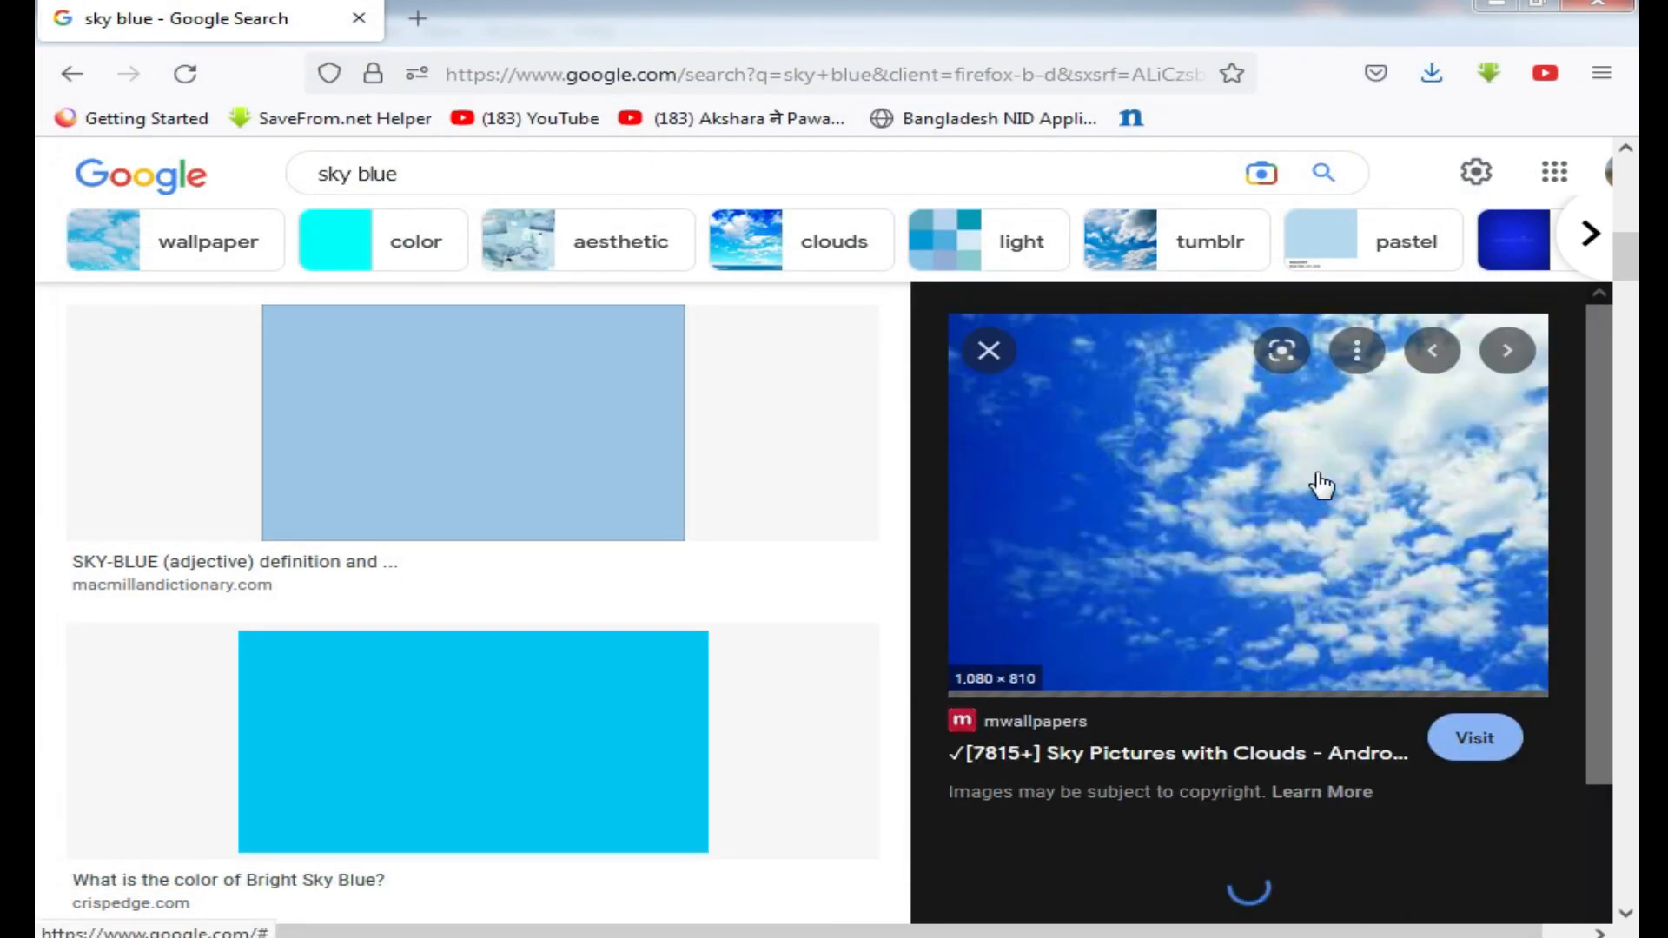
{"action": "right_click", "coordinate": [1151, 487]}
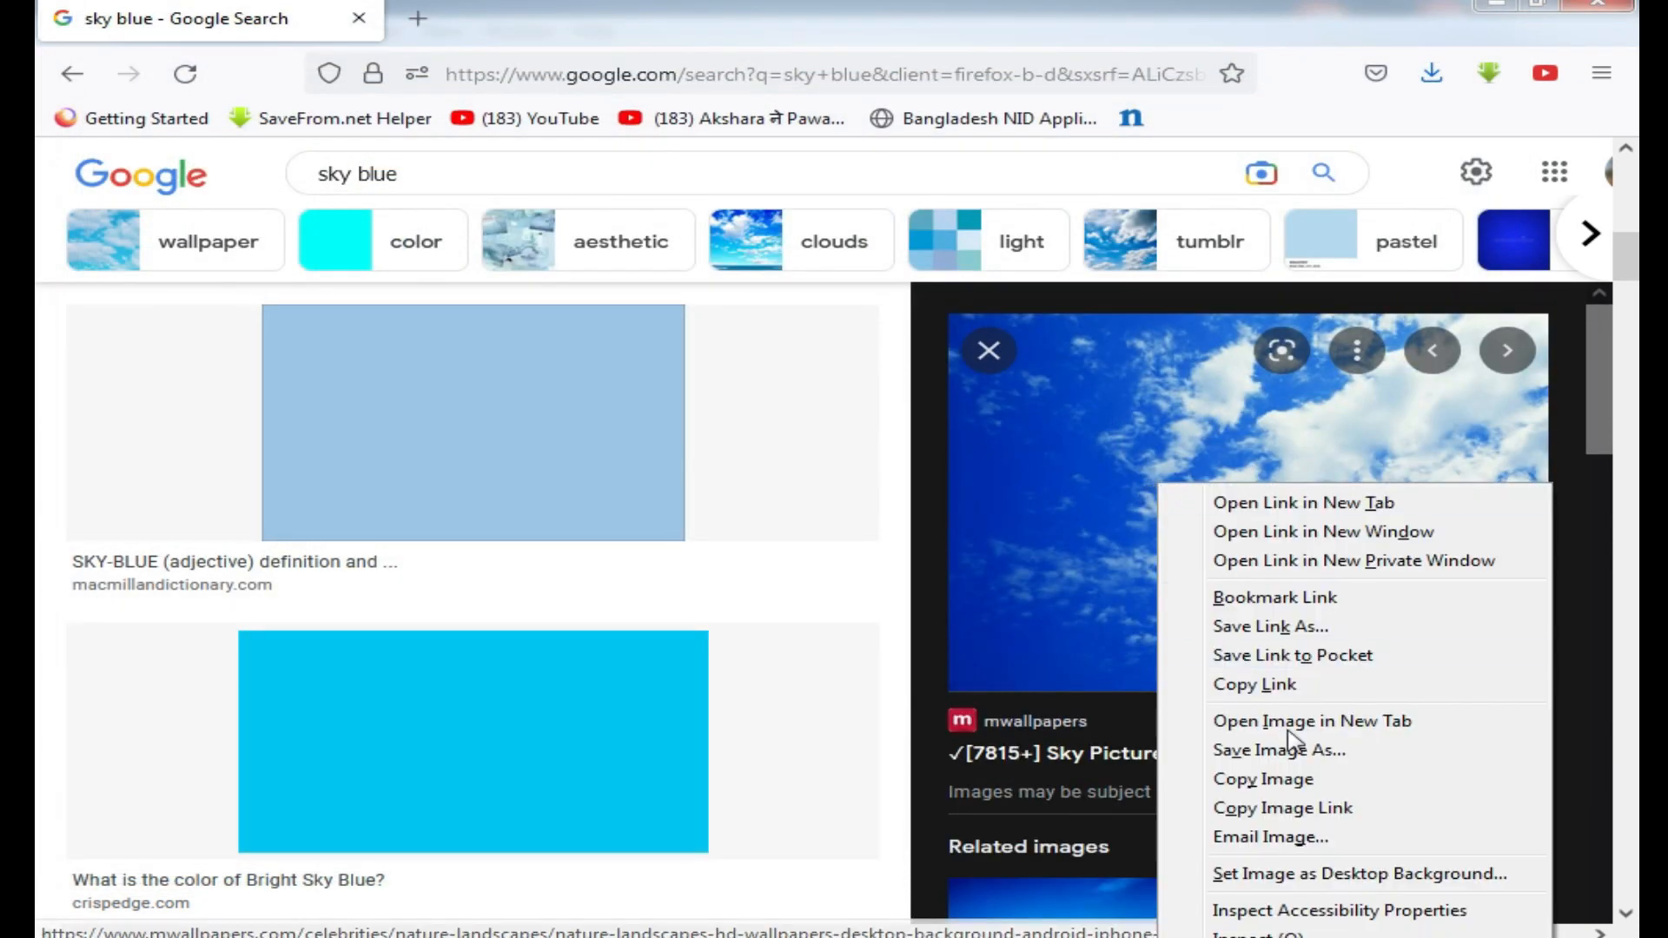
{"action": "left_click", "coordinate": [1314, 754]}
{"action": "left_click", "coordinate": [173, 171]}
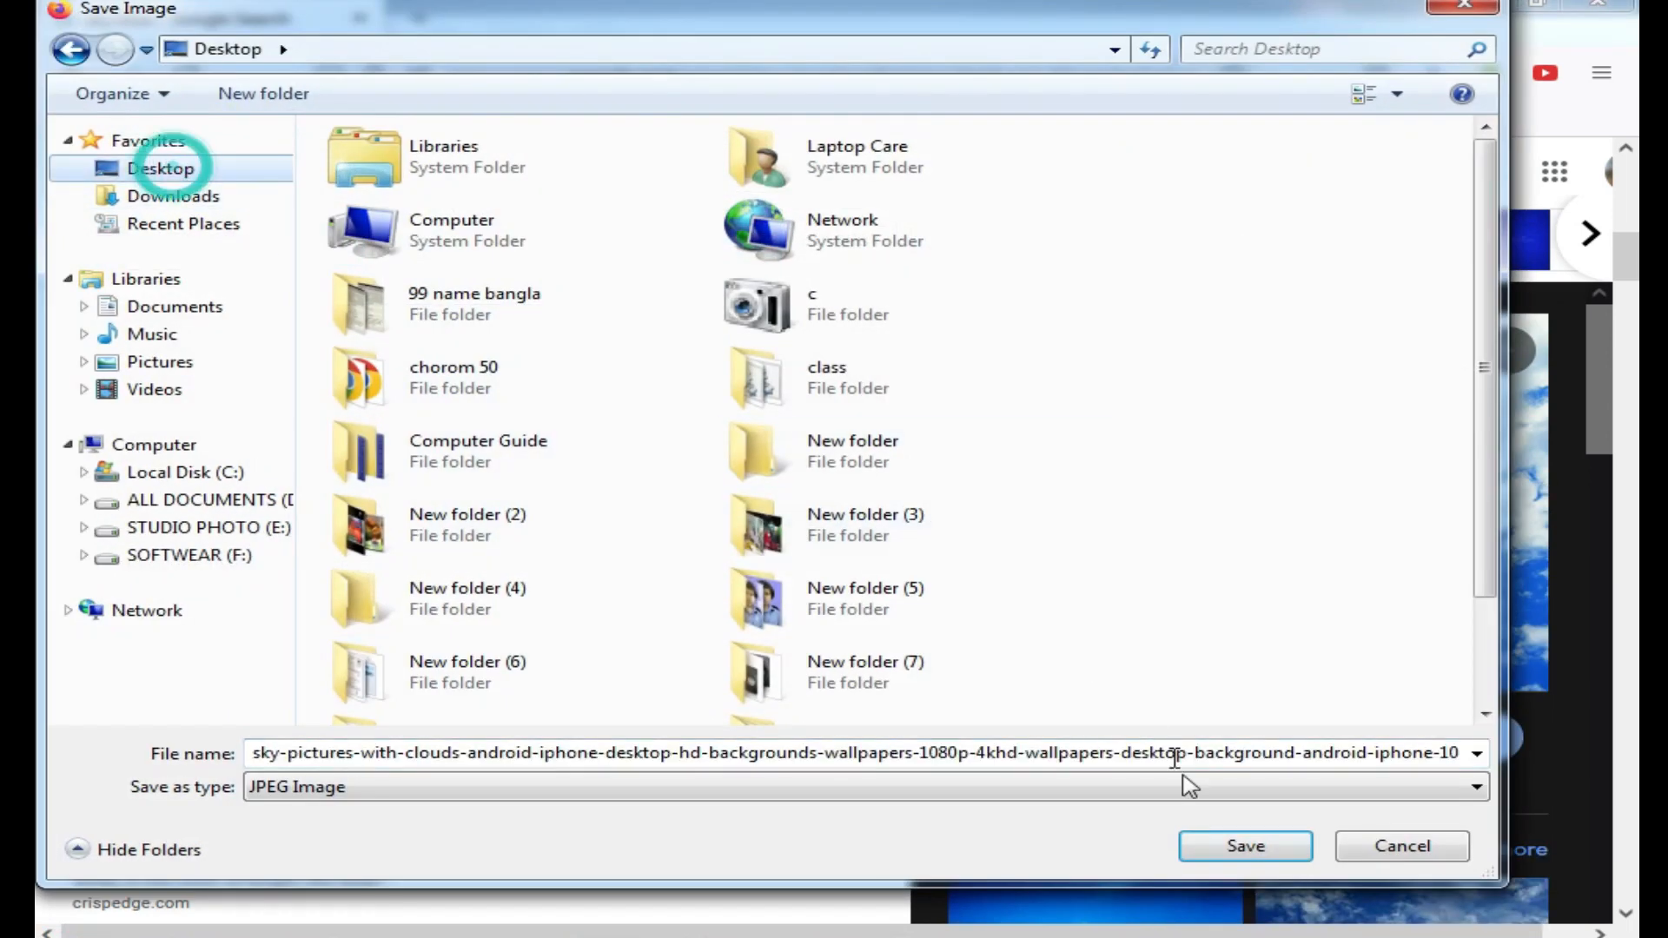
{"action": "left_click", "coordinate": [1231, 832]}
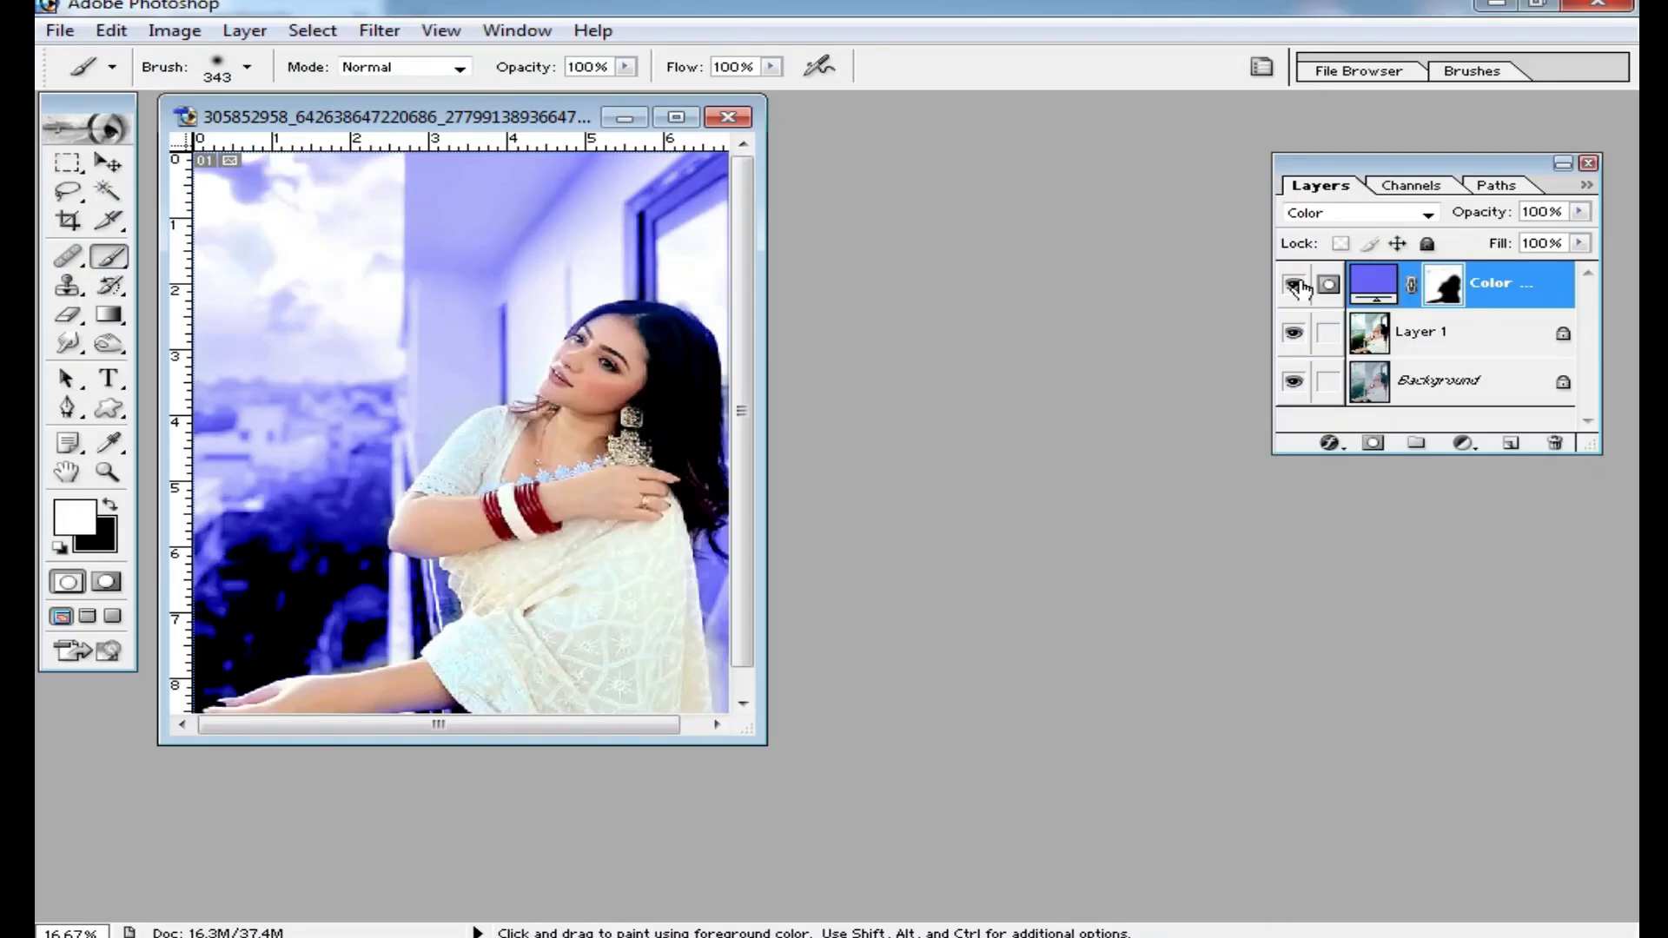
- Switch to Photoshop and open both saved sky pictures, images and sky-pictures-with-clouds, from the Desktop
{"action": "double_click", "coordinate": [1016, 432]}
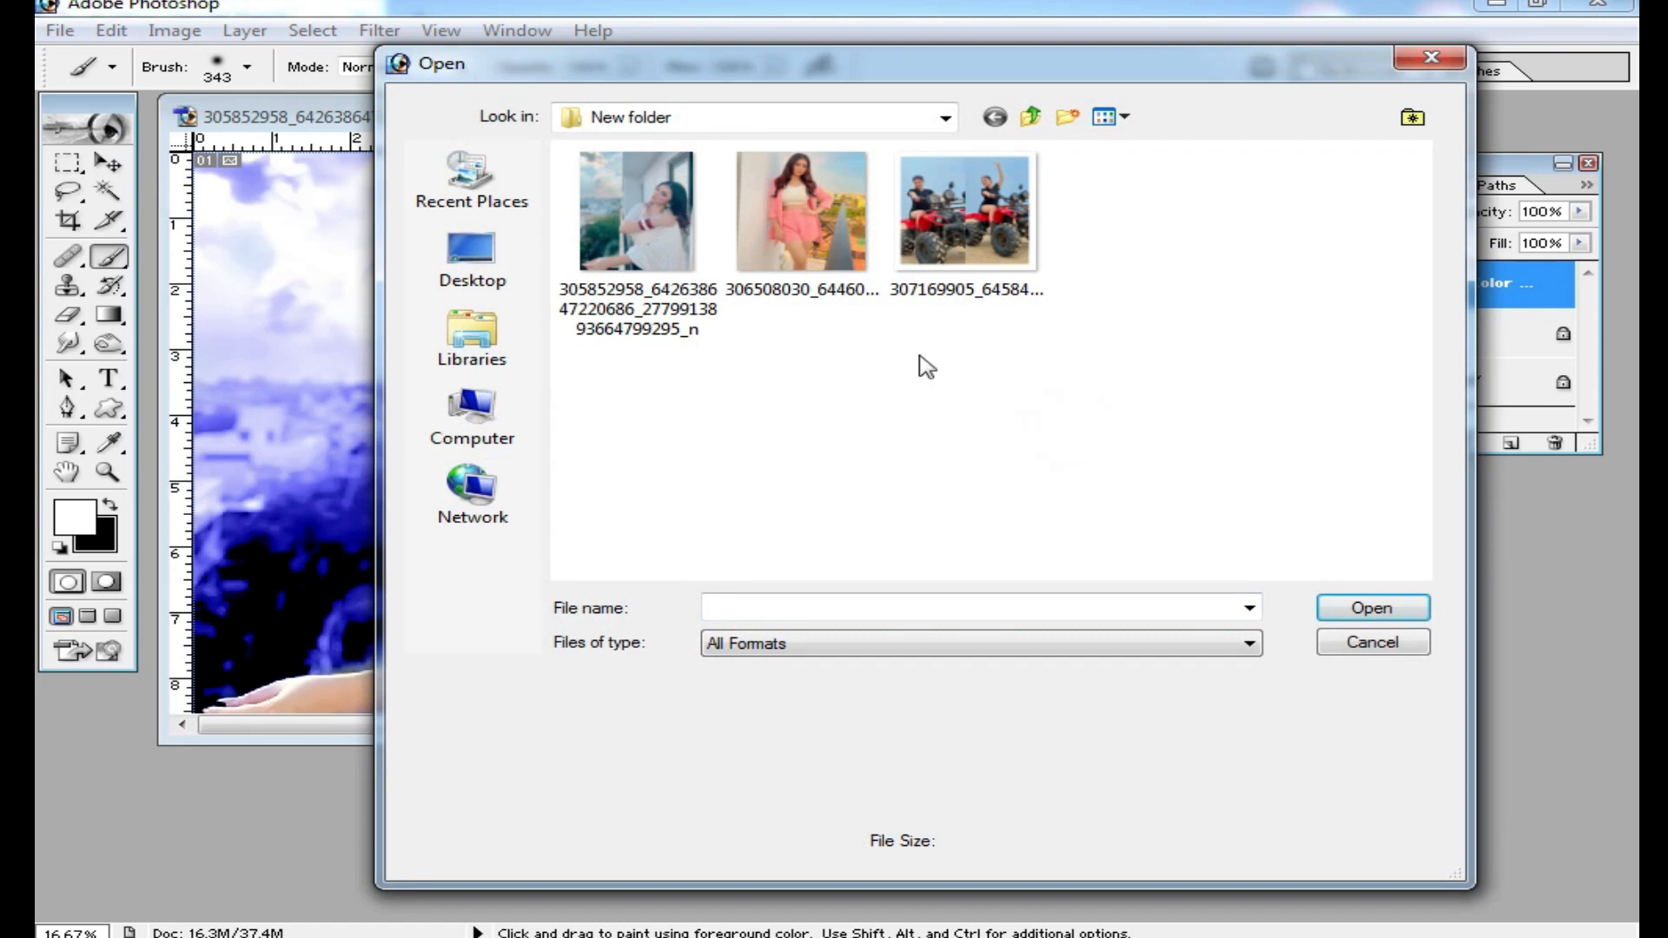
{"action": "left_click", "coordinate": [472, 261]}
{"action": "scroll", "coordinate": [1199, 430], "scroll_direction": "down", "scroll_amount": 3}
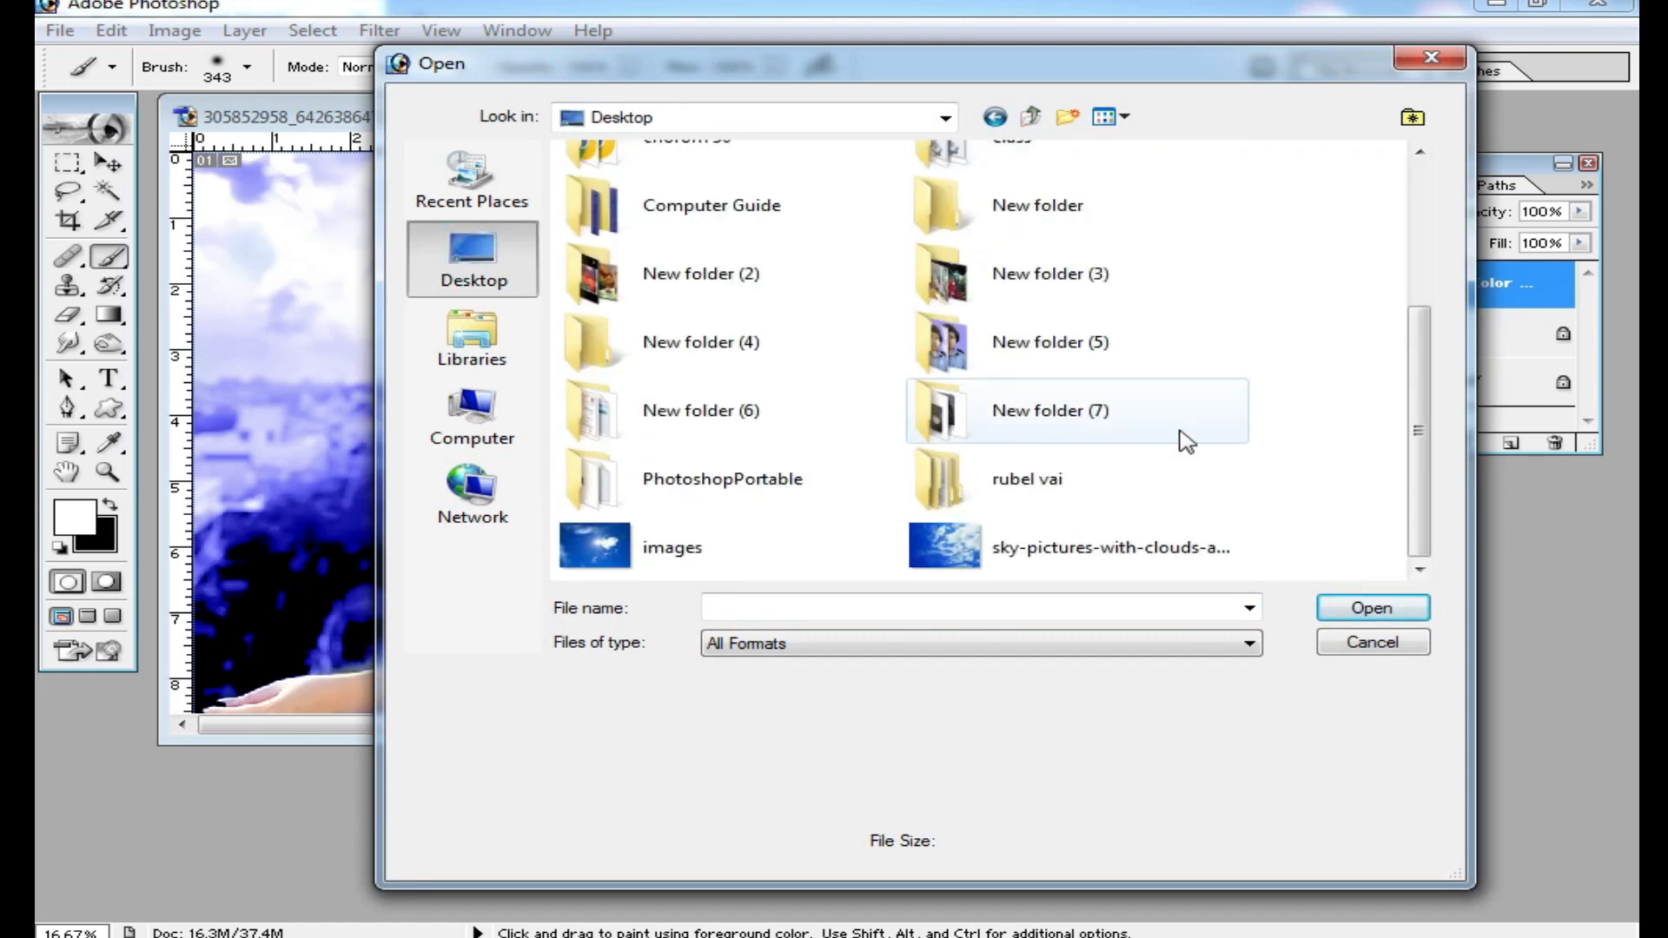
{"action": "left_click", "coordinate": [998, 556]}
{"action": "left_click", "coordinate": [652, 539], "text": "ctrl"}
{"action": "left_click", "coordinate": [1364, 610]}
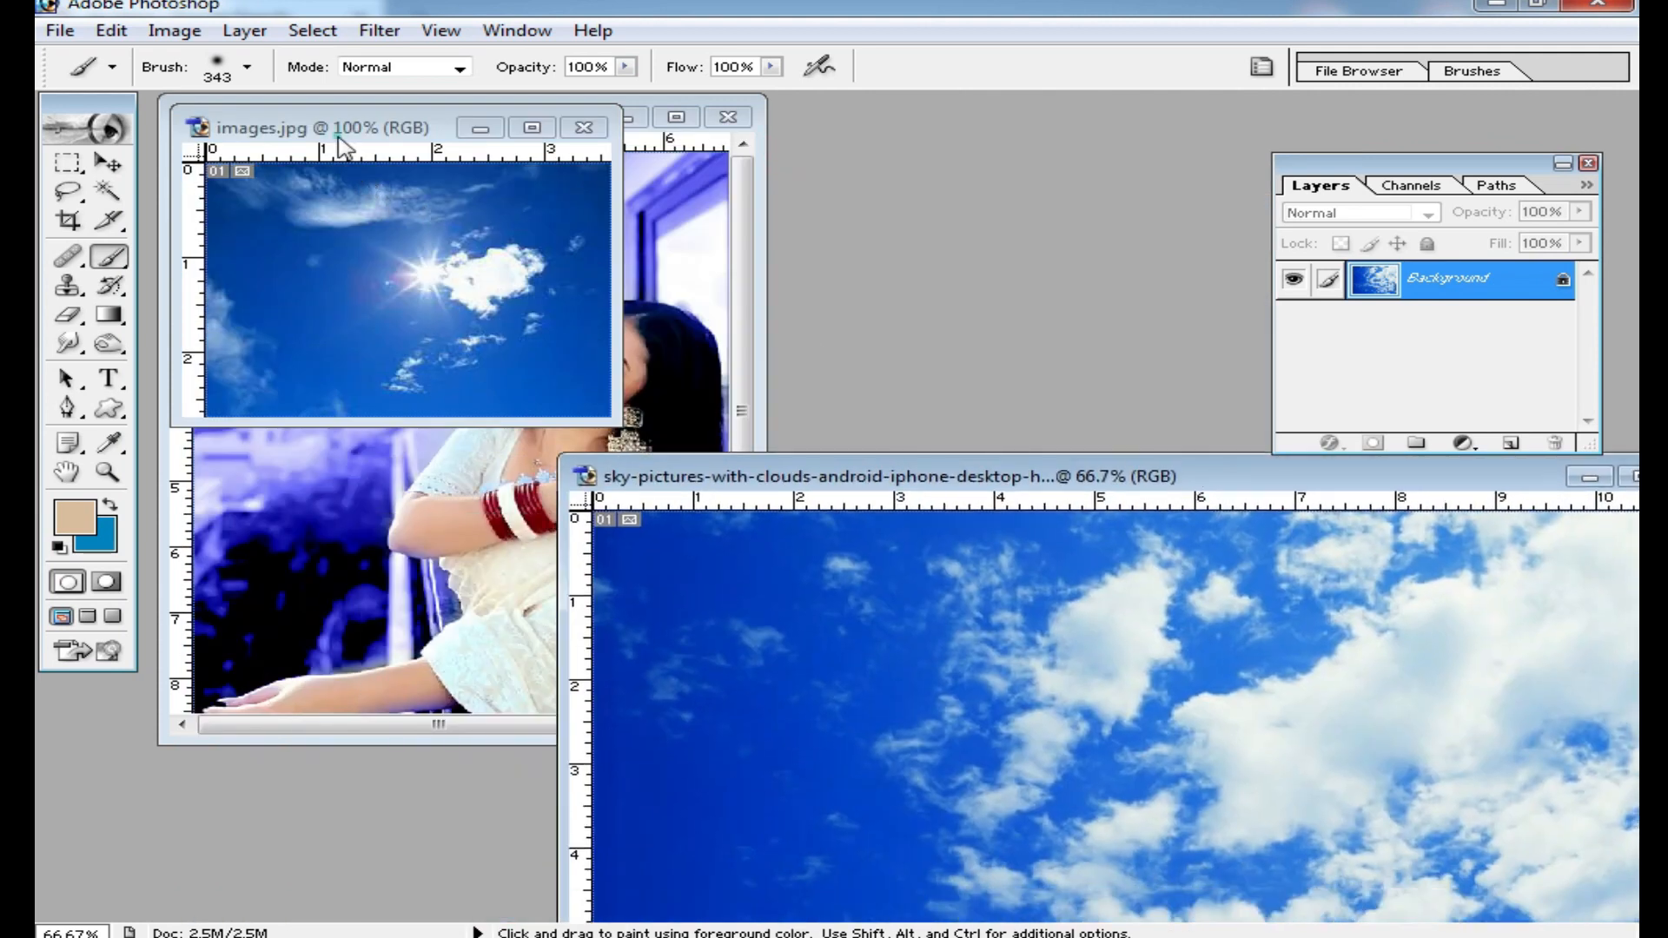
- Copy the images.jpg sky into the portrait document as a new layer using the Move tool
{"action": "left_click_drag", "start_coordinate": [339, 138], "coordinate": [792, 383]}
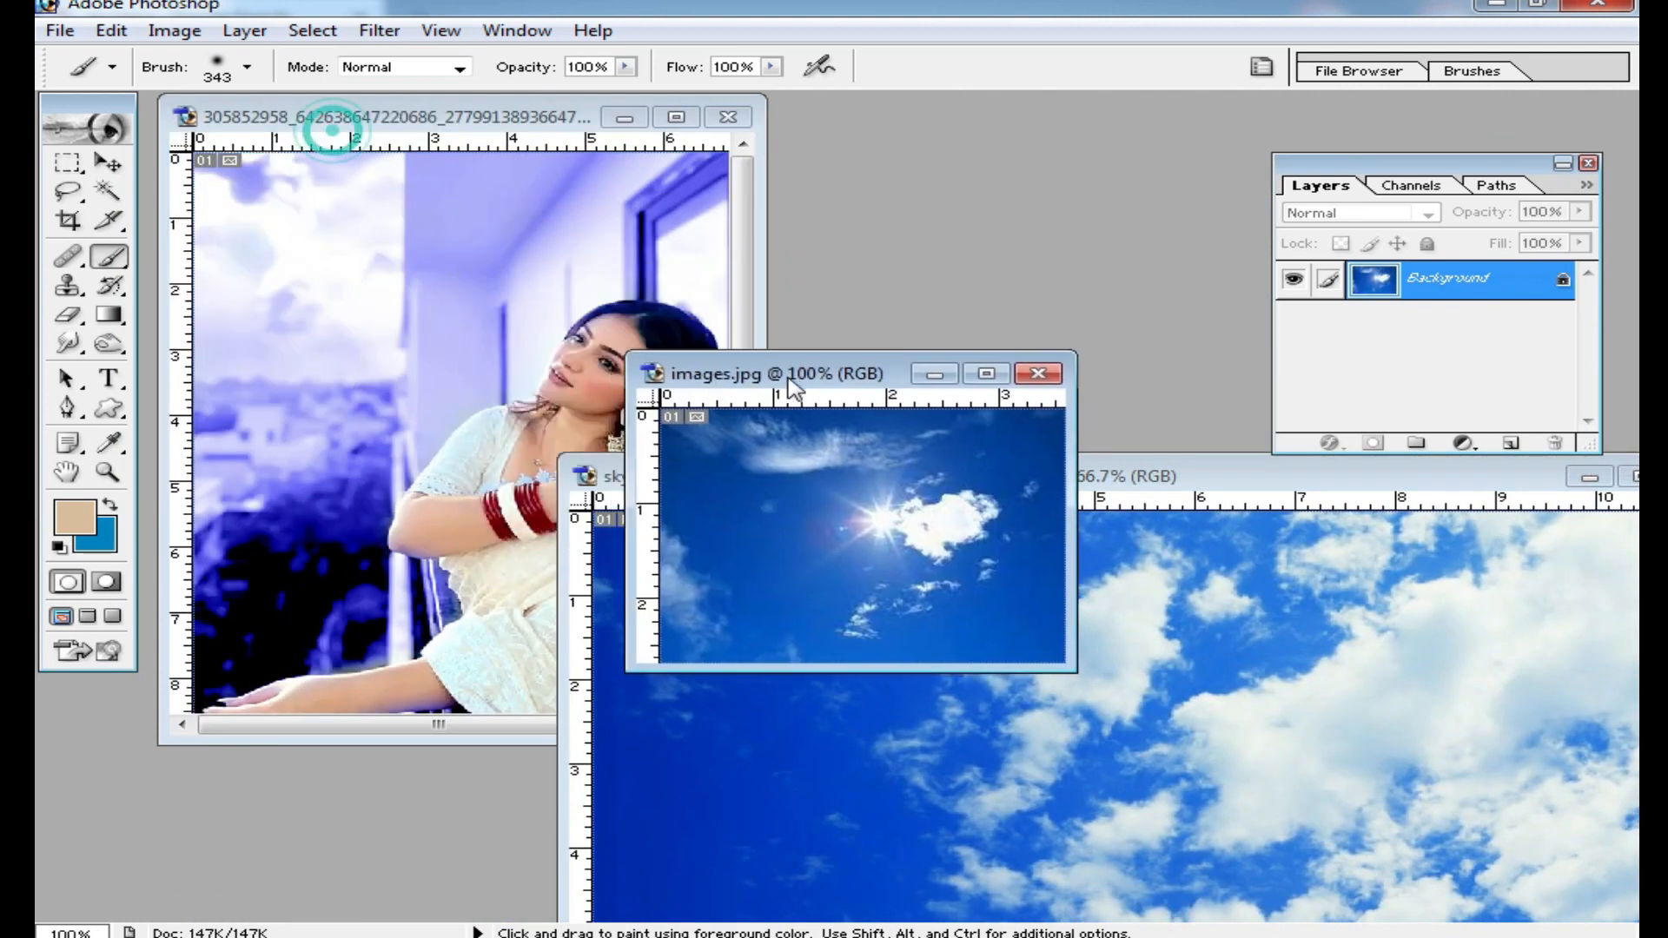
{"action": "left_click", "coordinate": [108, 160]}
{"action": "left_click_drag", "start_coordinate": [574, 432], "coordinate": [429, 322]}
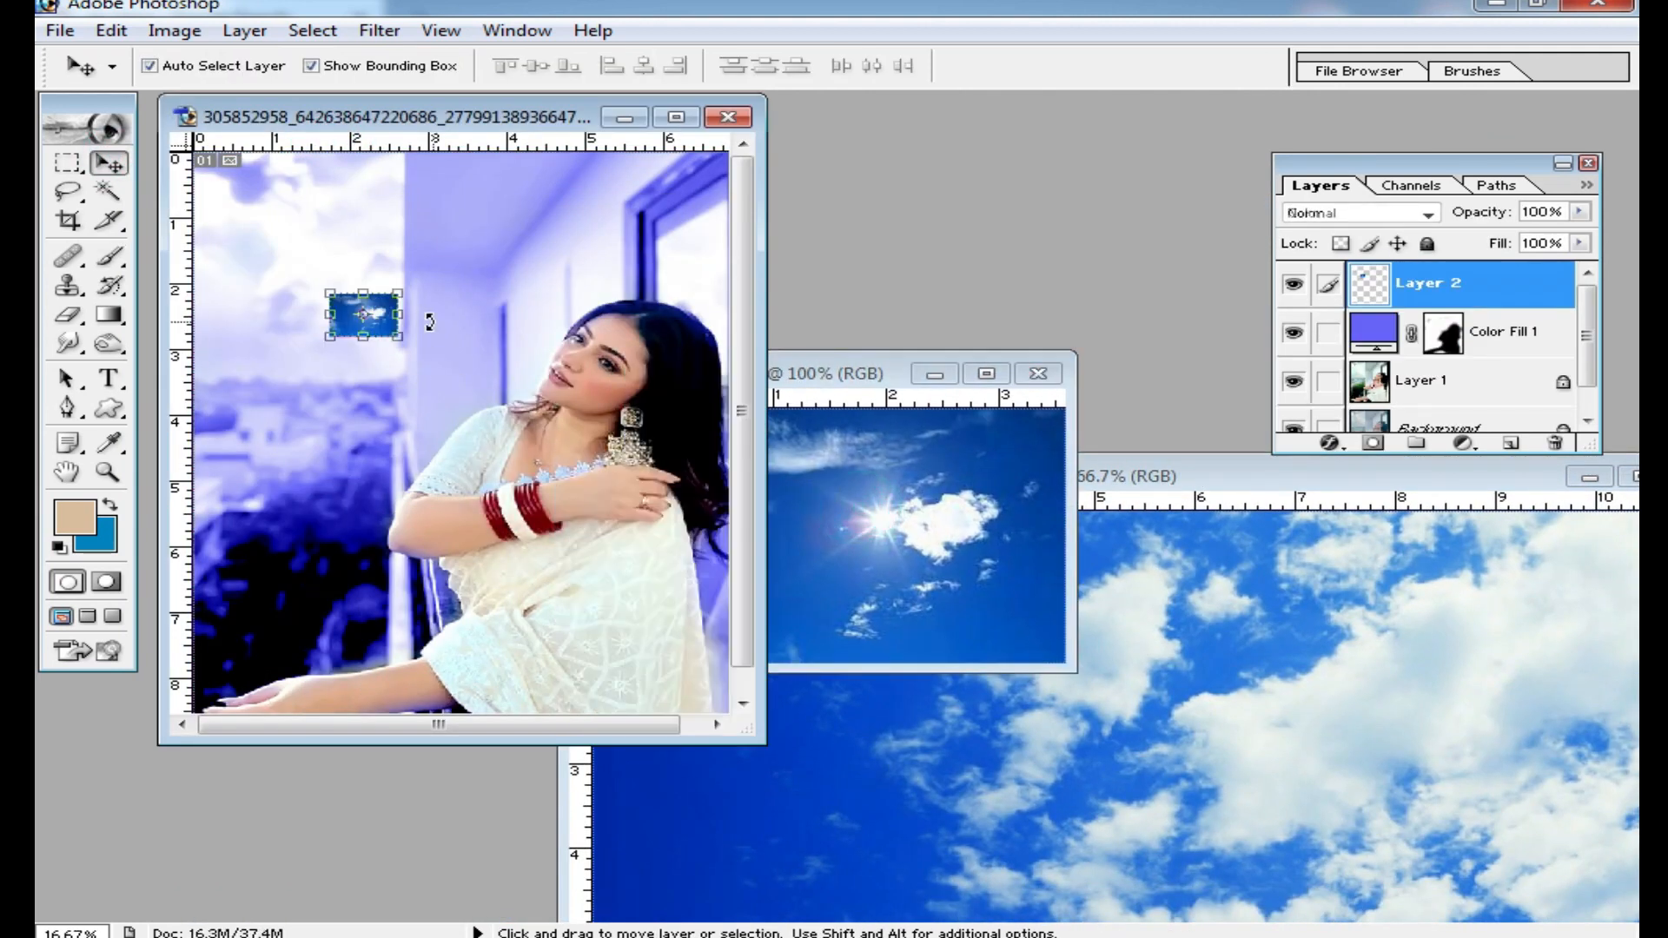
- Enlarge the sky layer and fit it over the photo's upper part, stretching it to 106.9% width and 98.0% height
{"action": "double_click", "coordinate": [512, 118]}
{"action": "scroll", "coordinate": [692, 217], "scroll_direction": "up", "scroll_amount": 4}
{"action": "left_click_drag", "start_coordinate": [721, 406], "coordinate": [1135, 606]}
{"action": "key", "text": "Return"}
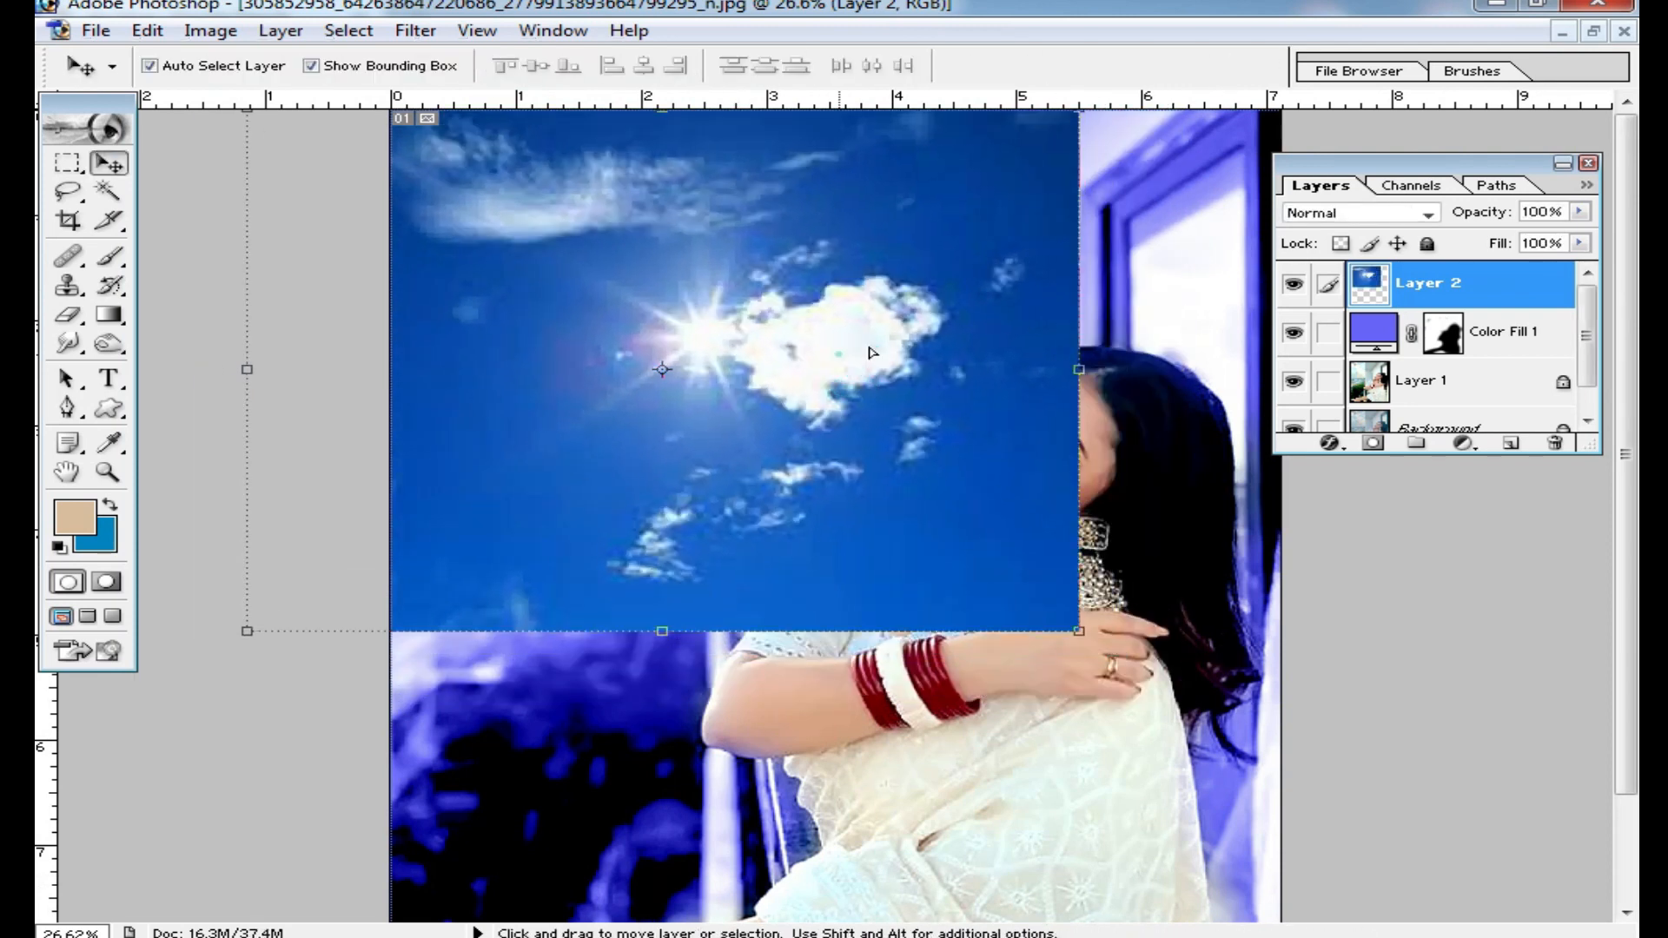
{"action": "left_click_drag", "start_coordinate": [849, 363], "coordinate": [1046, 332]}
{"action": "left_click_drag", "start_coordinate": [442, 344], "coordinate": [385, 343]}
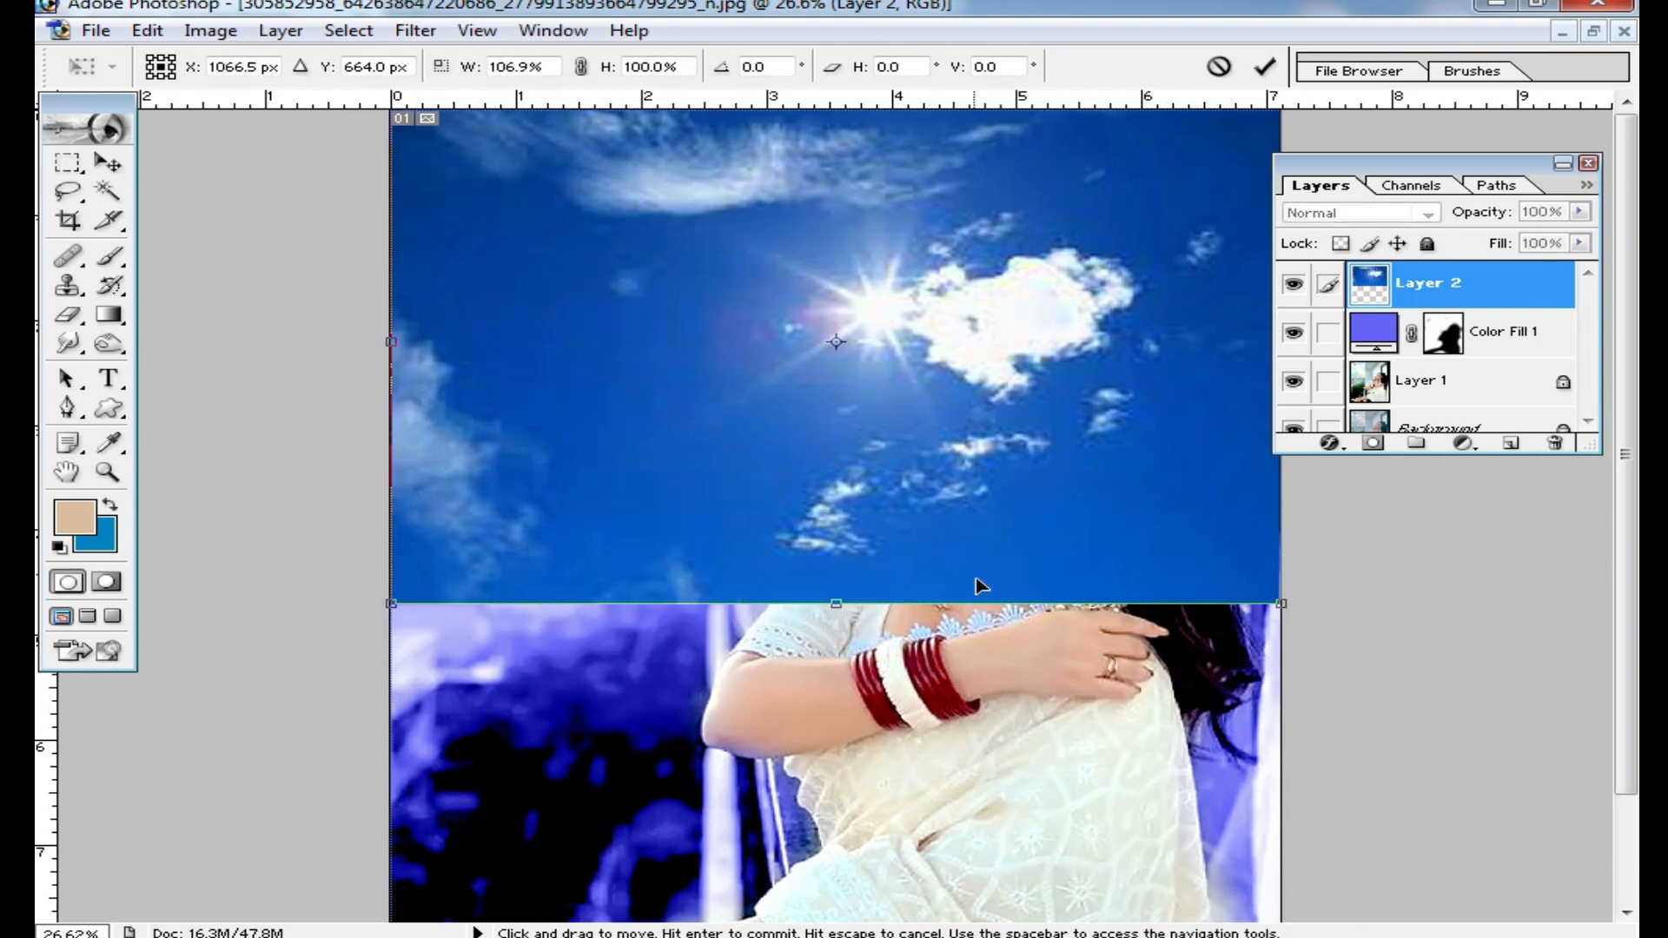
{"action": "mouse_move", "coordinate": [980, 601]}
{"action": "left_mouse_down"}
{"action": "mouse_move", "coordinate": [980, 383]}
{"action": "mouse_move", "coordinate": [981, 592]}
{"action": "left_mouse_up"}
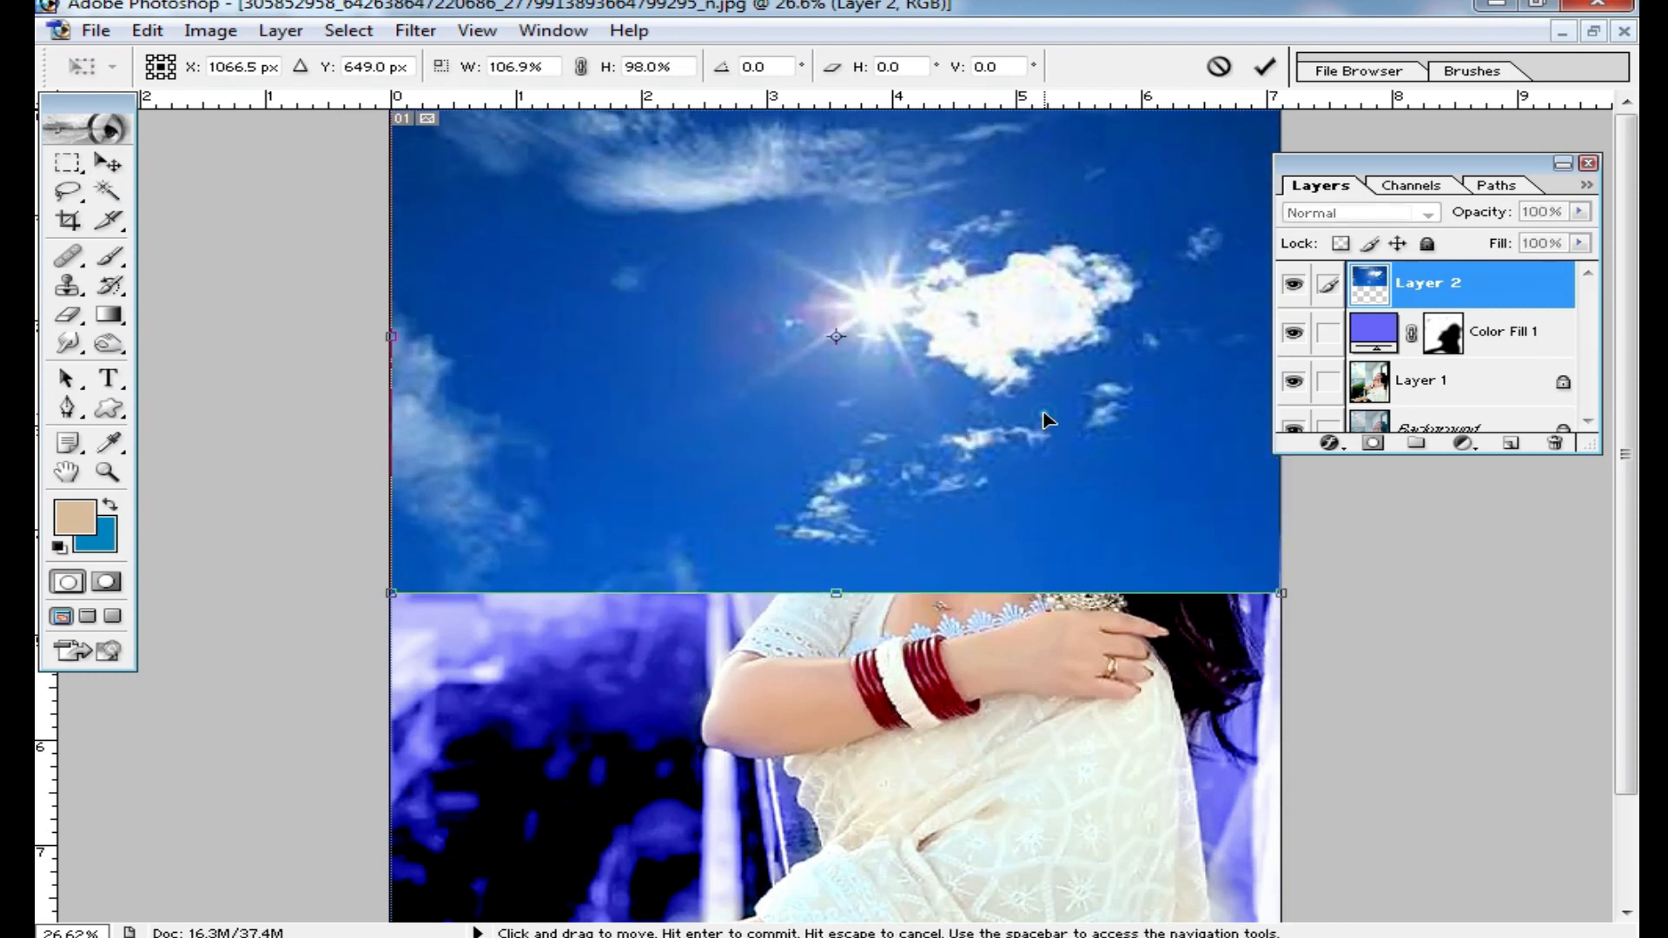
{"action": "key", "text": "Return"}
- Set the sky layer's blend mode to Soft Light
{"action": "left_click", "coordinate": [1427, 212]}
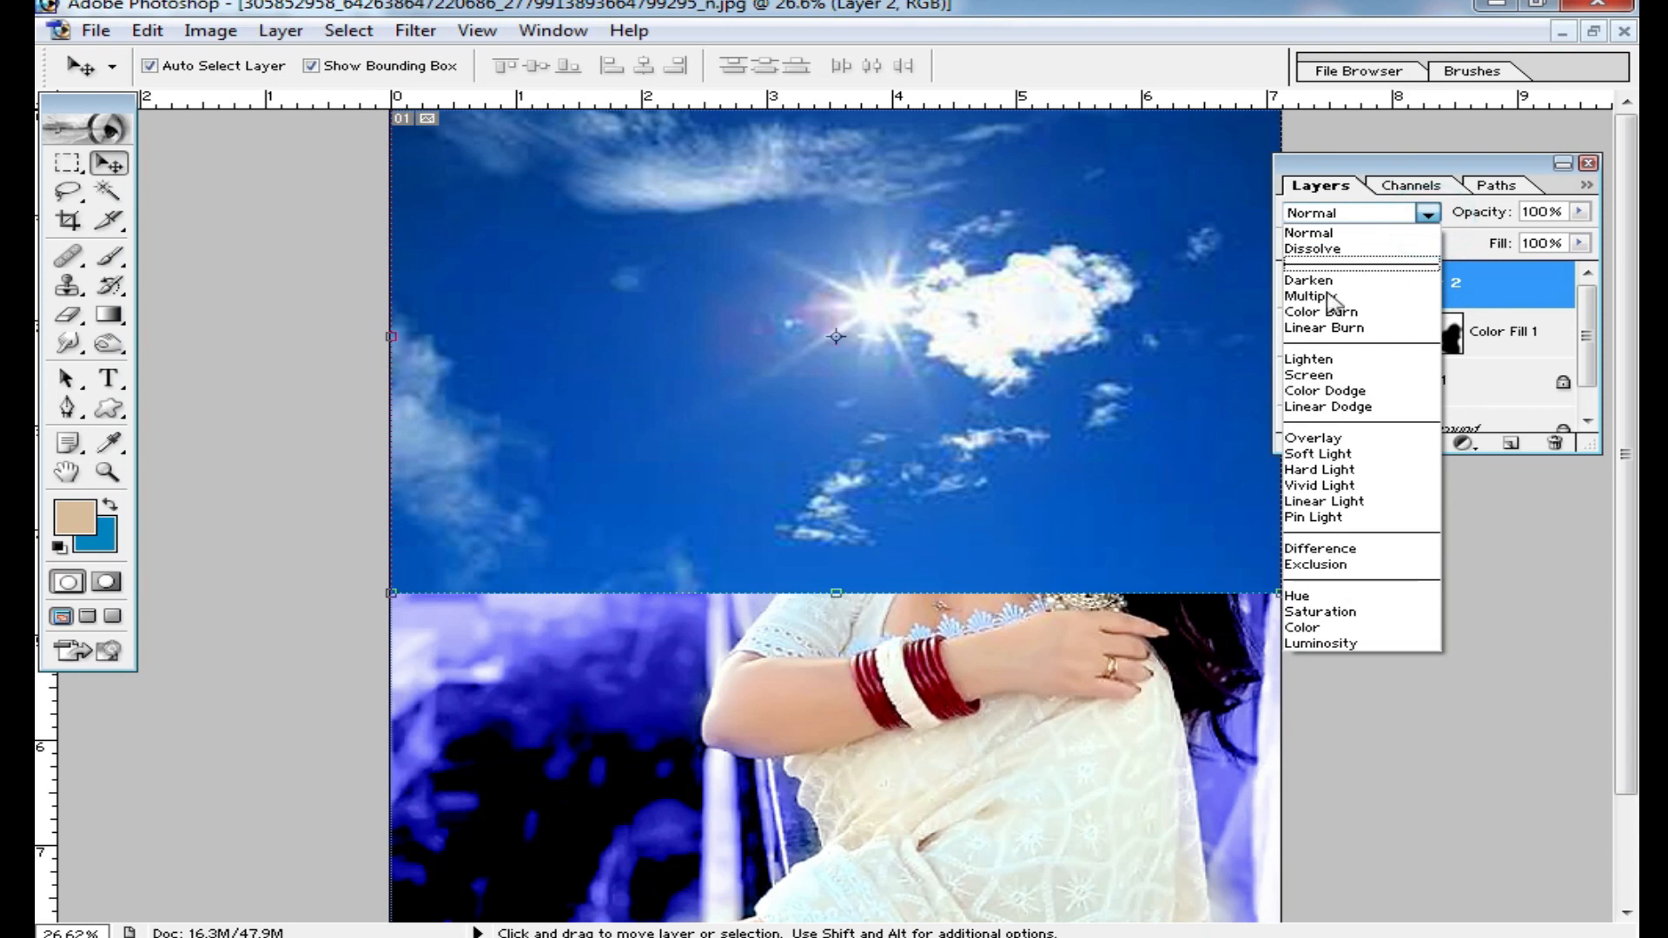
{"action": "left_click", "coordinate": [1318, 453]}
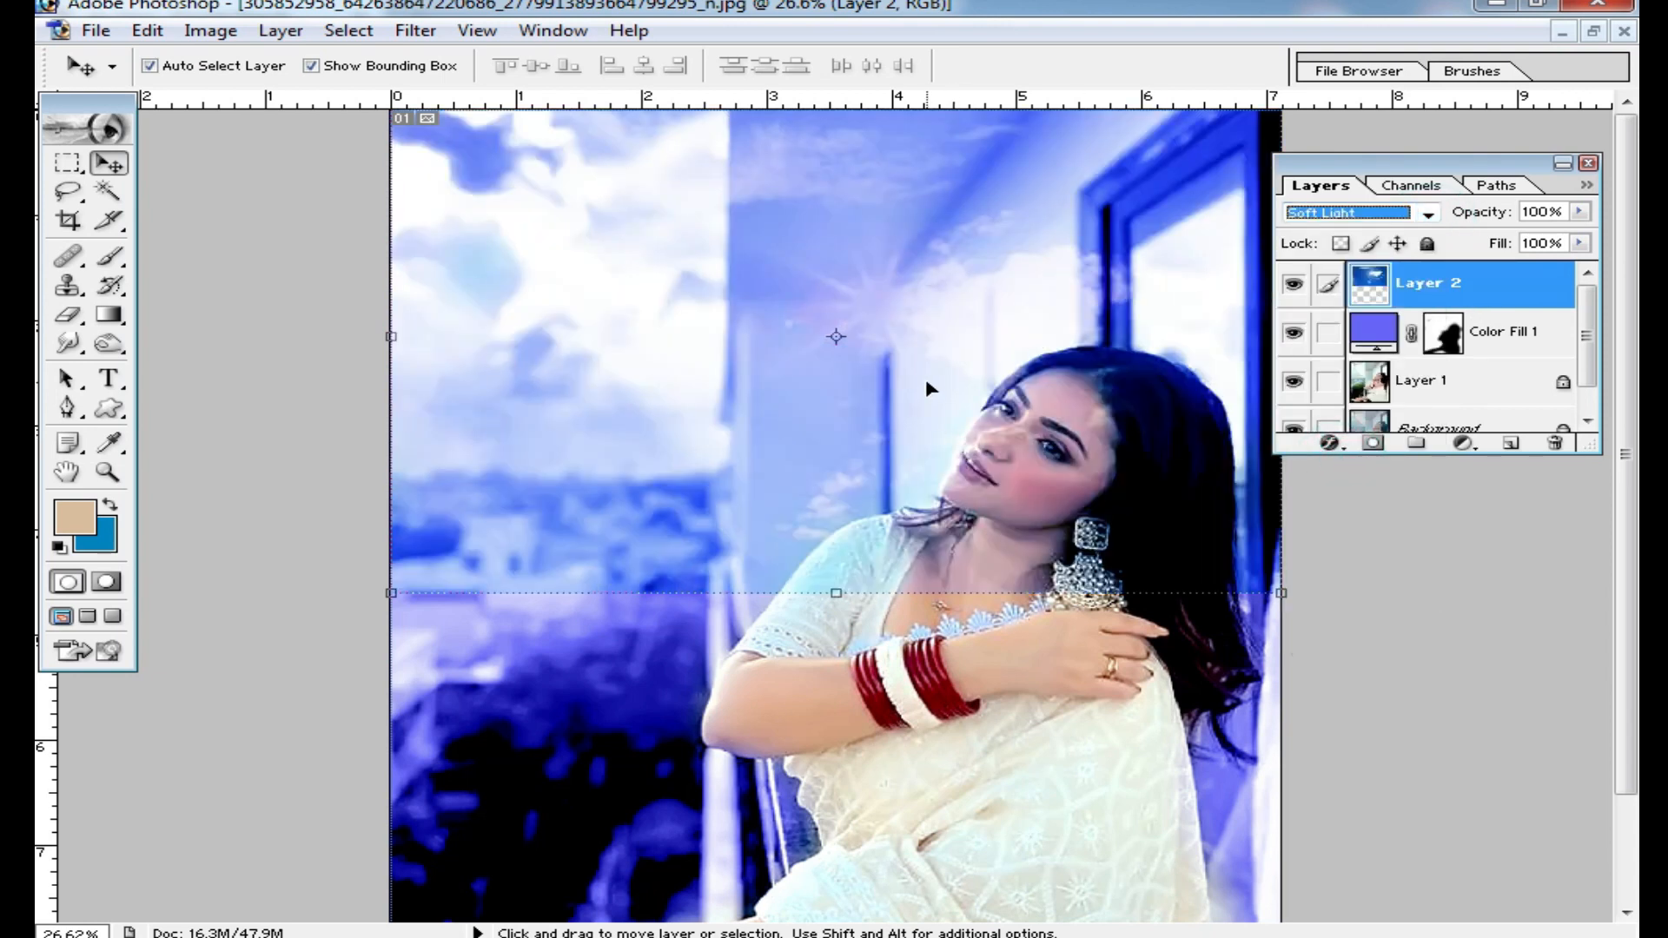
{"action": "key", "text": "ctrl+minus"}
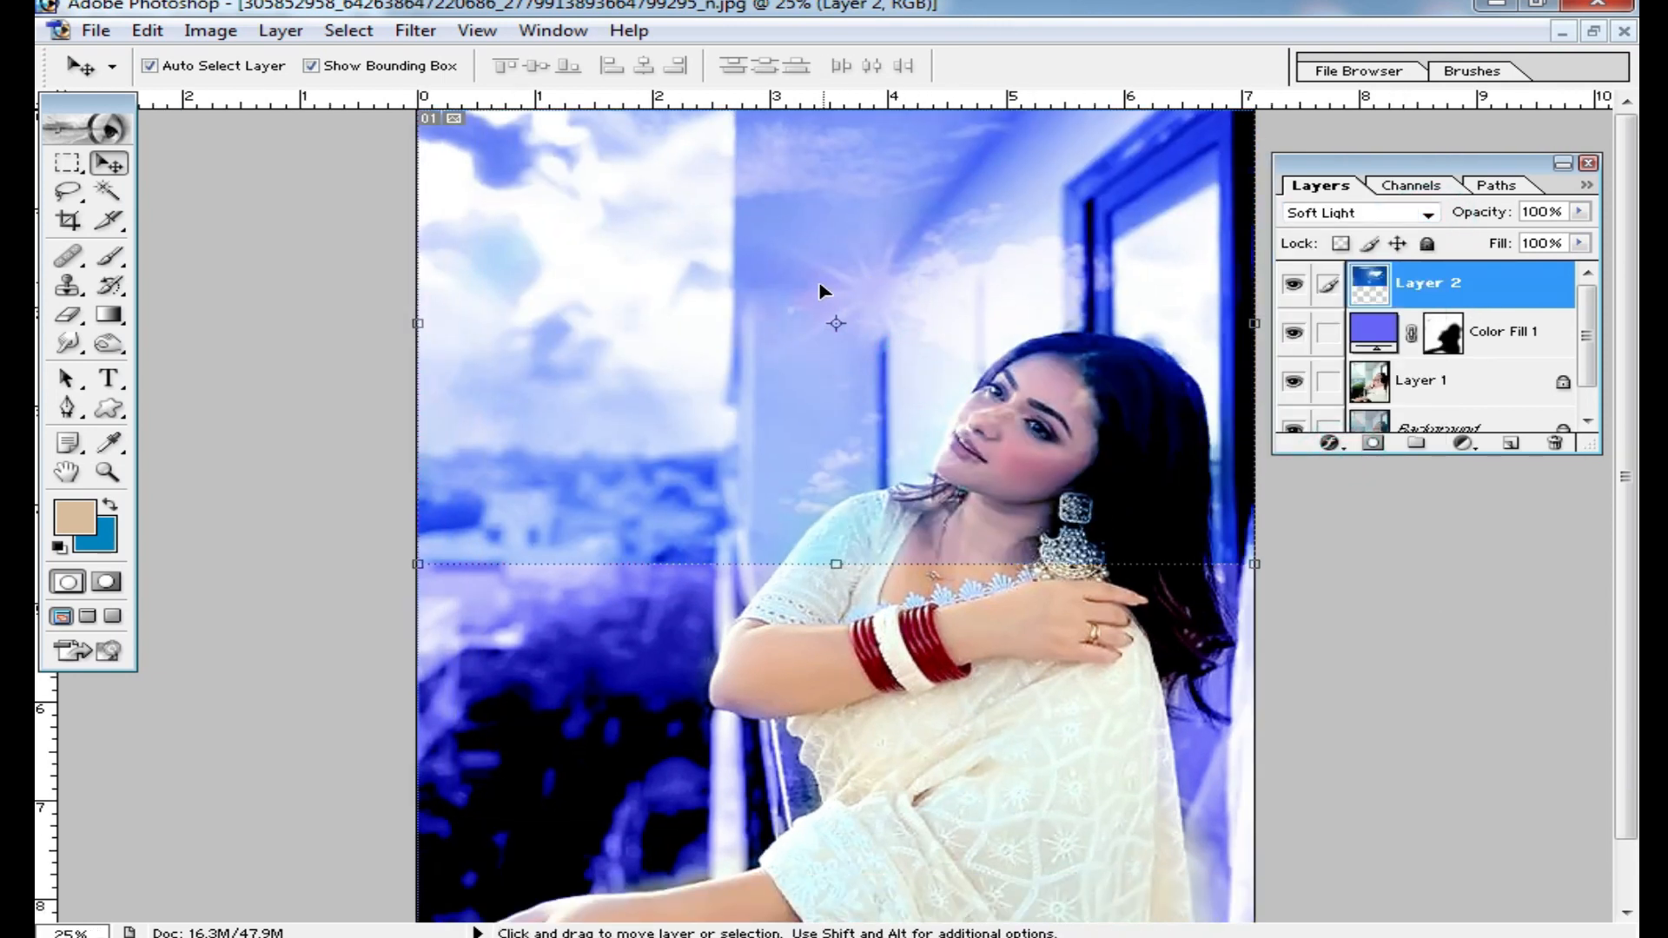
- Try the Color and Multiply blend modes on the sky layer and return it to Soft Light
{"action": "left_click", "coordinate": [1425, 213]}
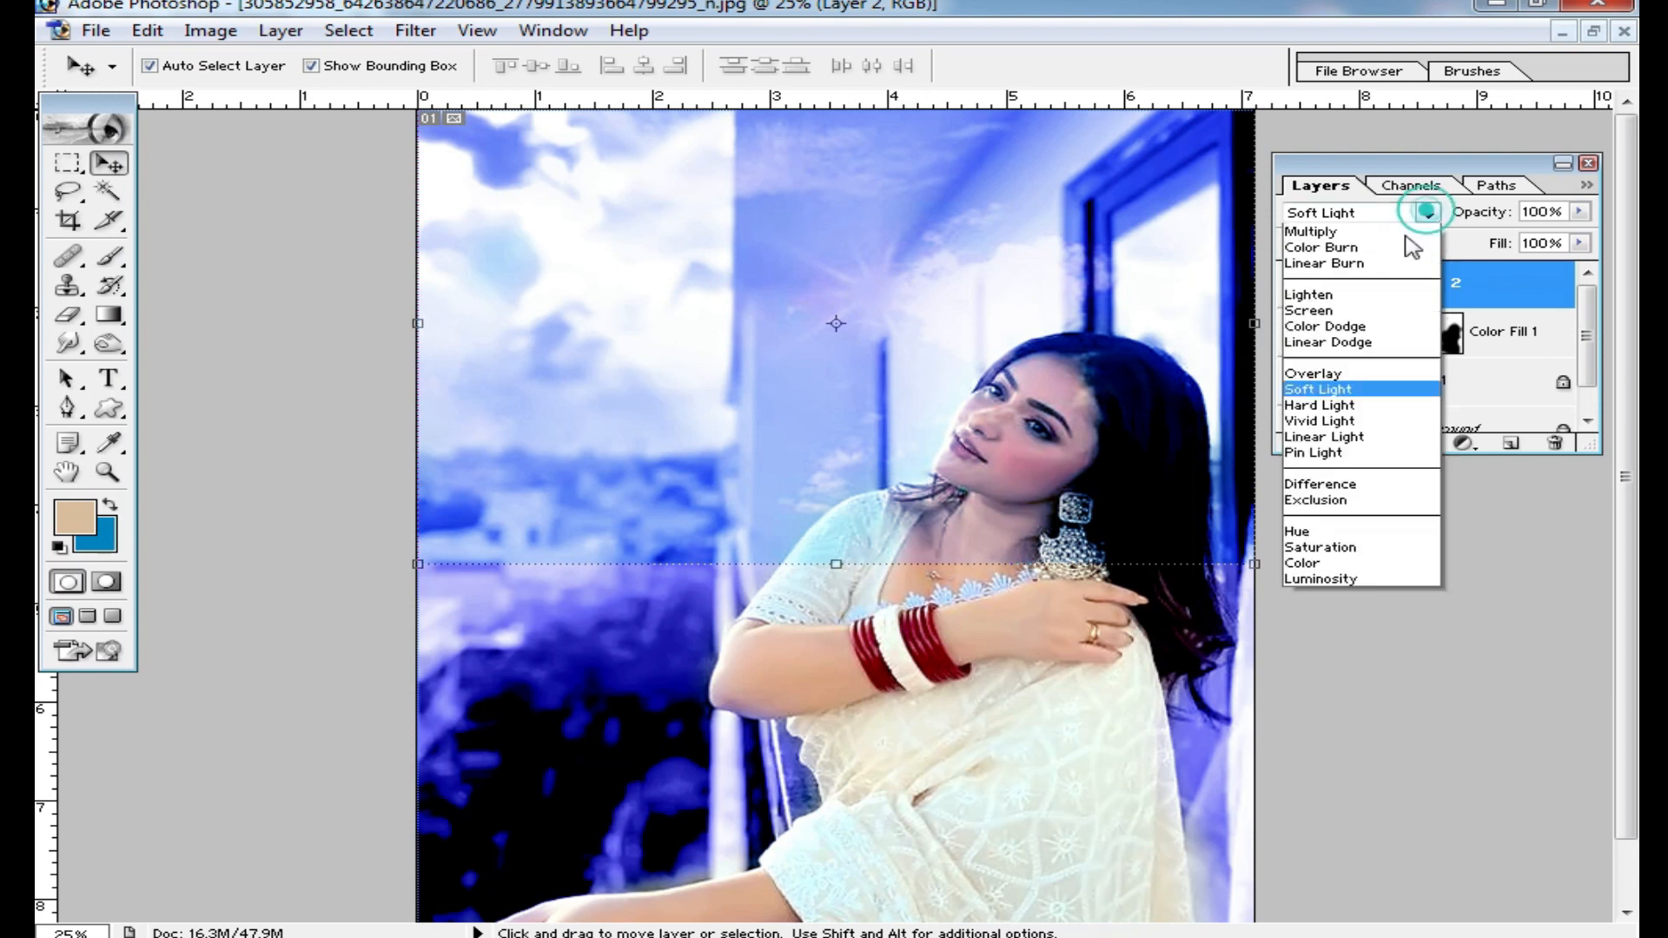
{"action": "left_click", "coordinate": [1345, 619]}
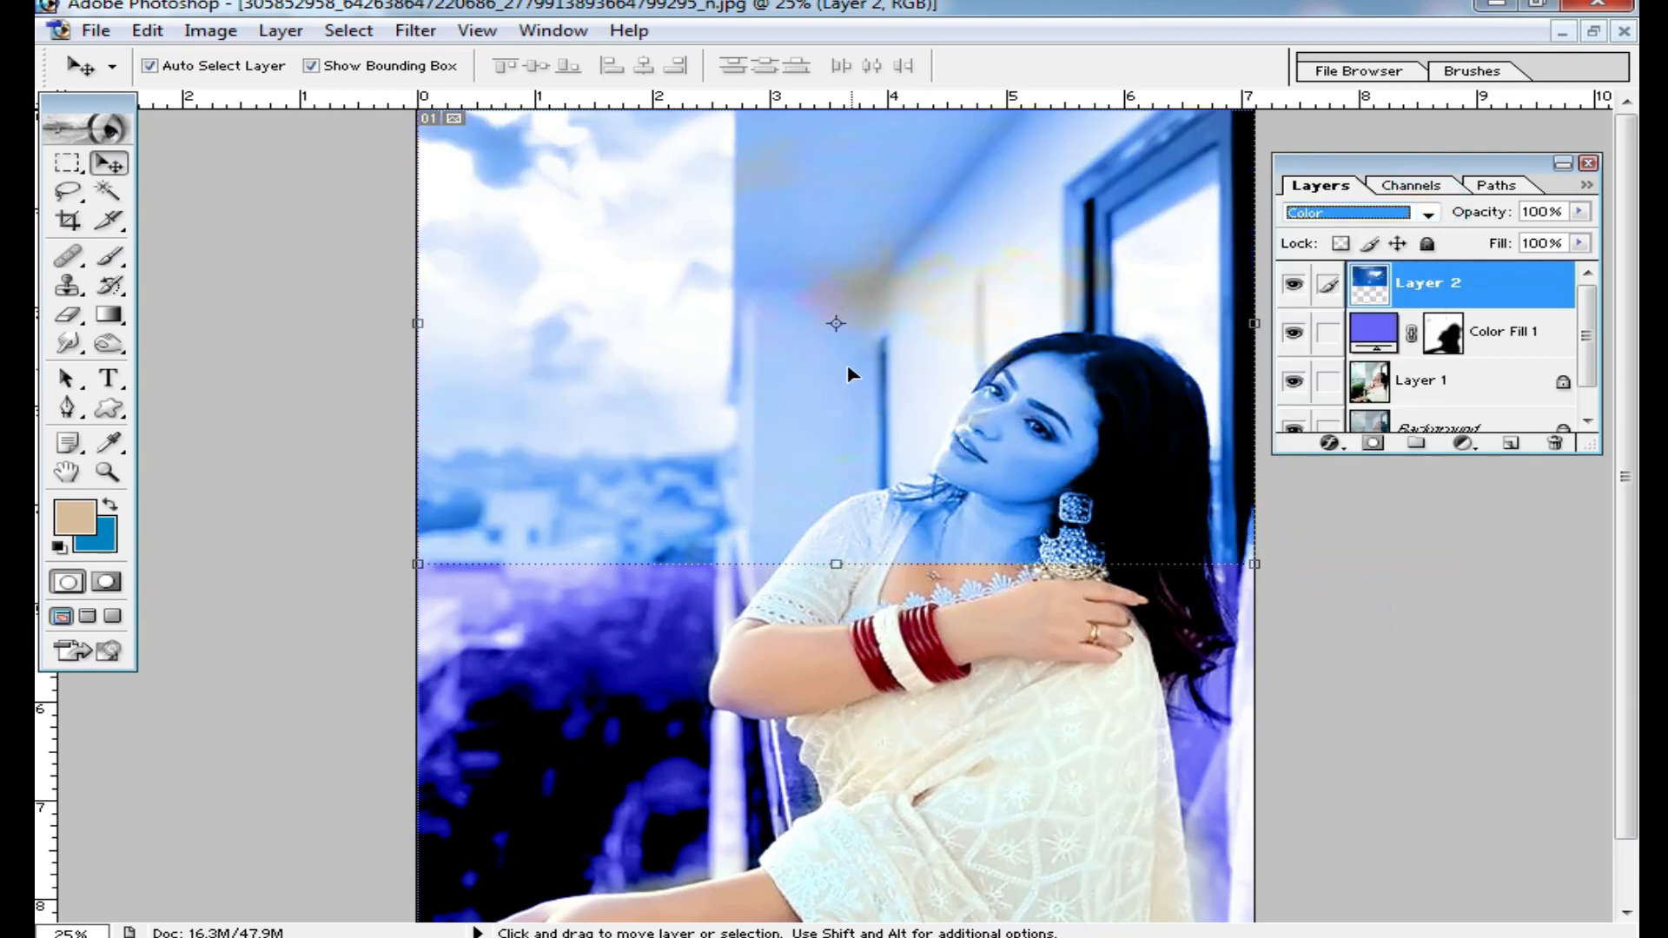
{"action": "left_click", "coordinate": [1420, 214]}
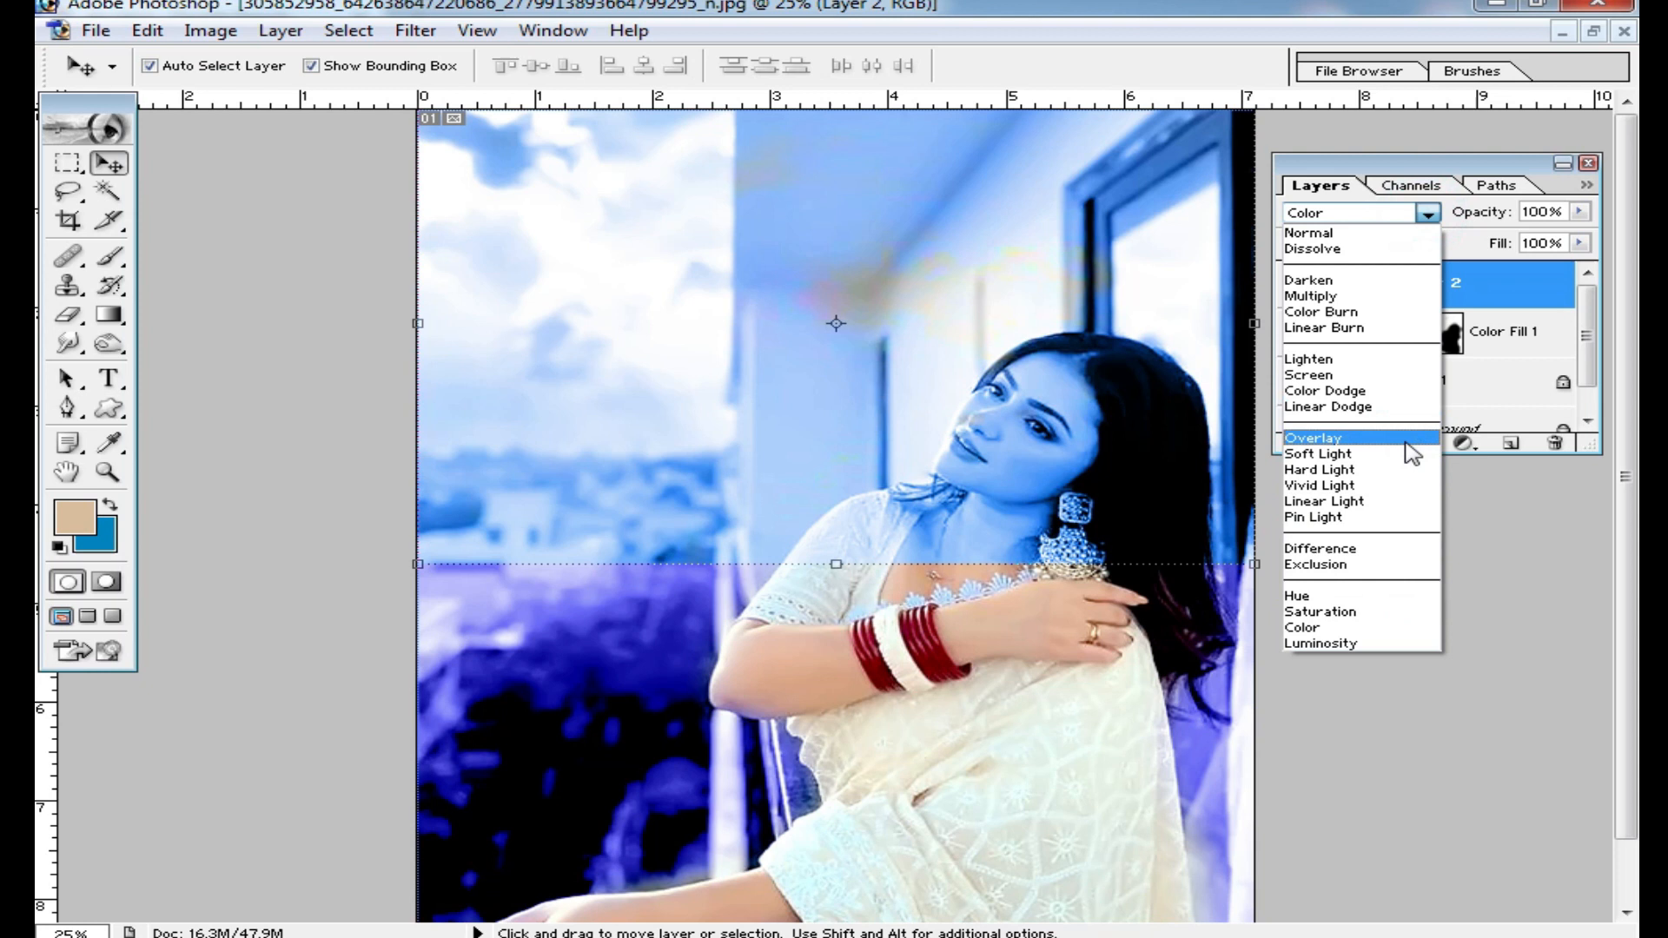
{"action": "left_click", "coordinate": [1351, 296]}
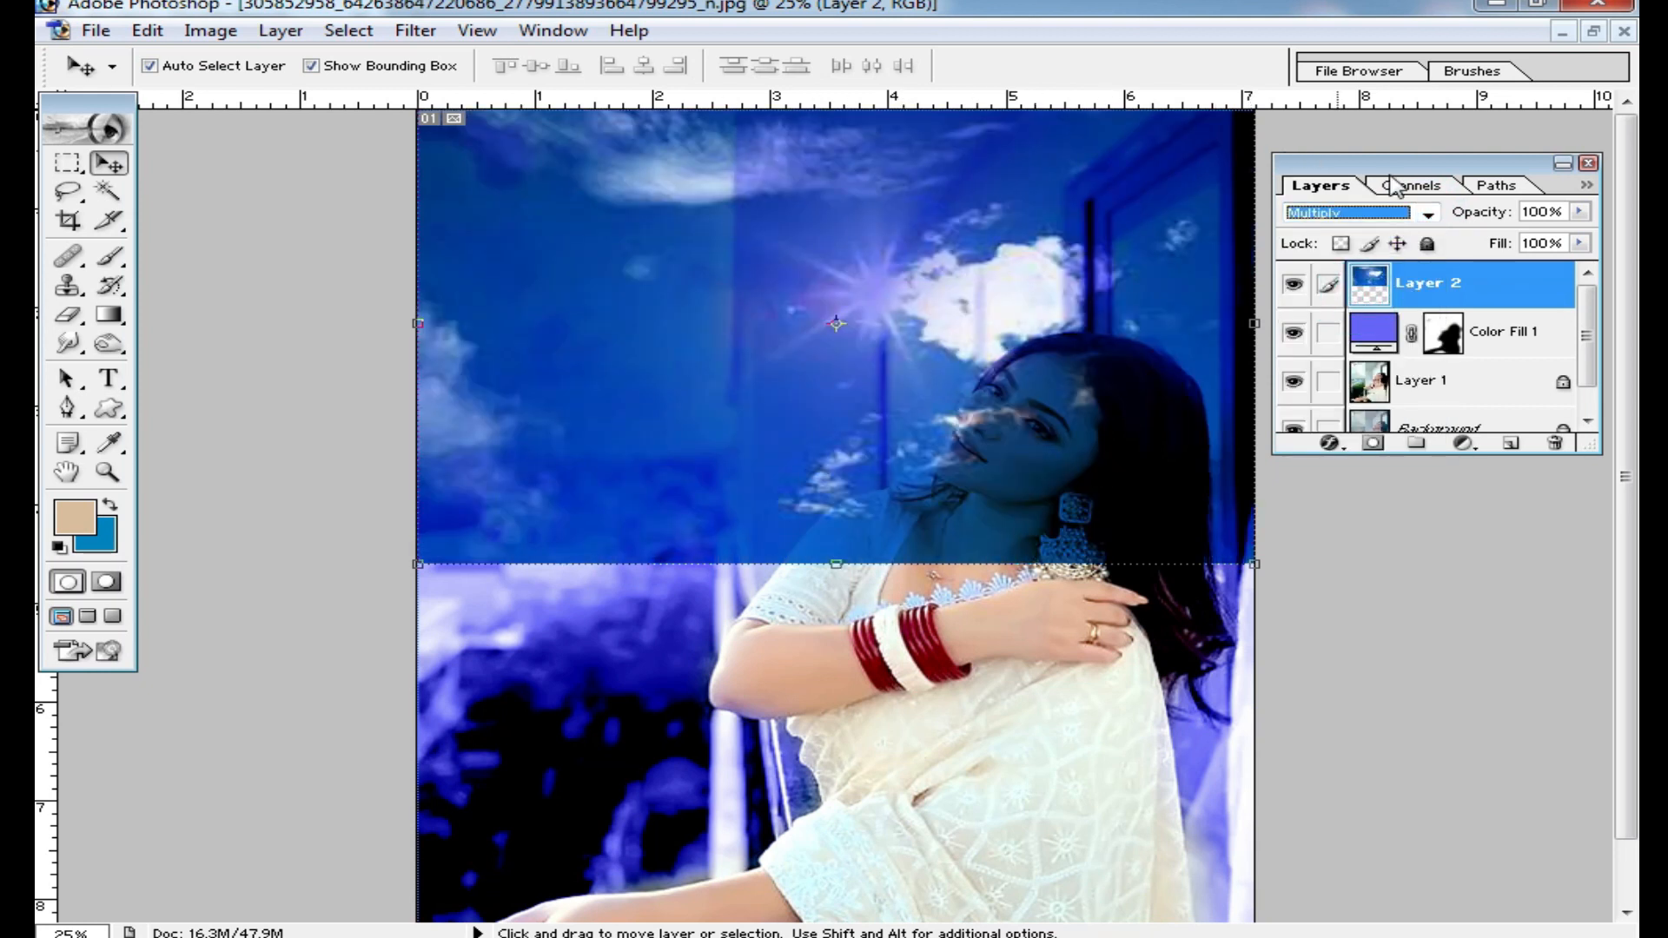
{"action": "left_click", "coordinate": [1428, 215]}
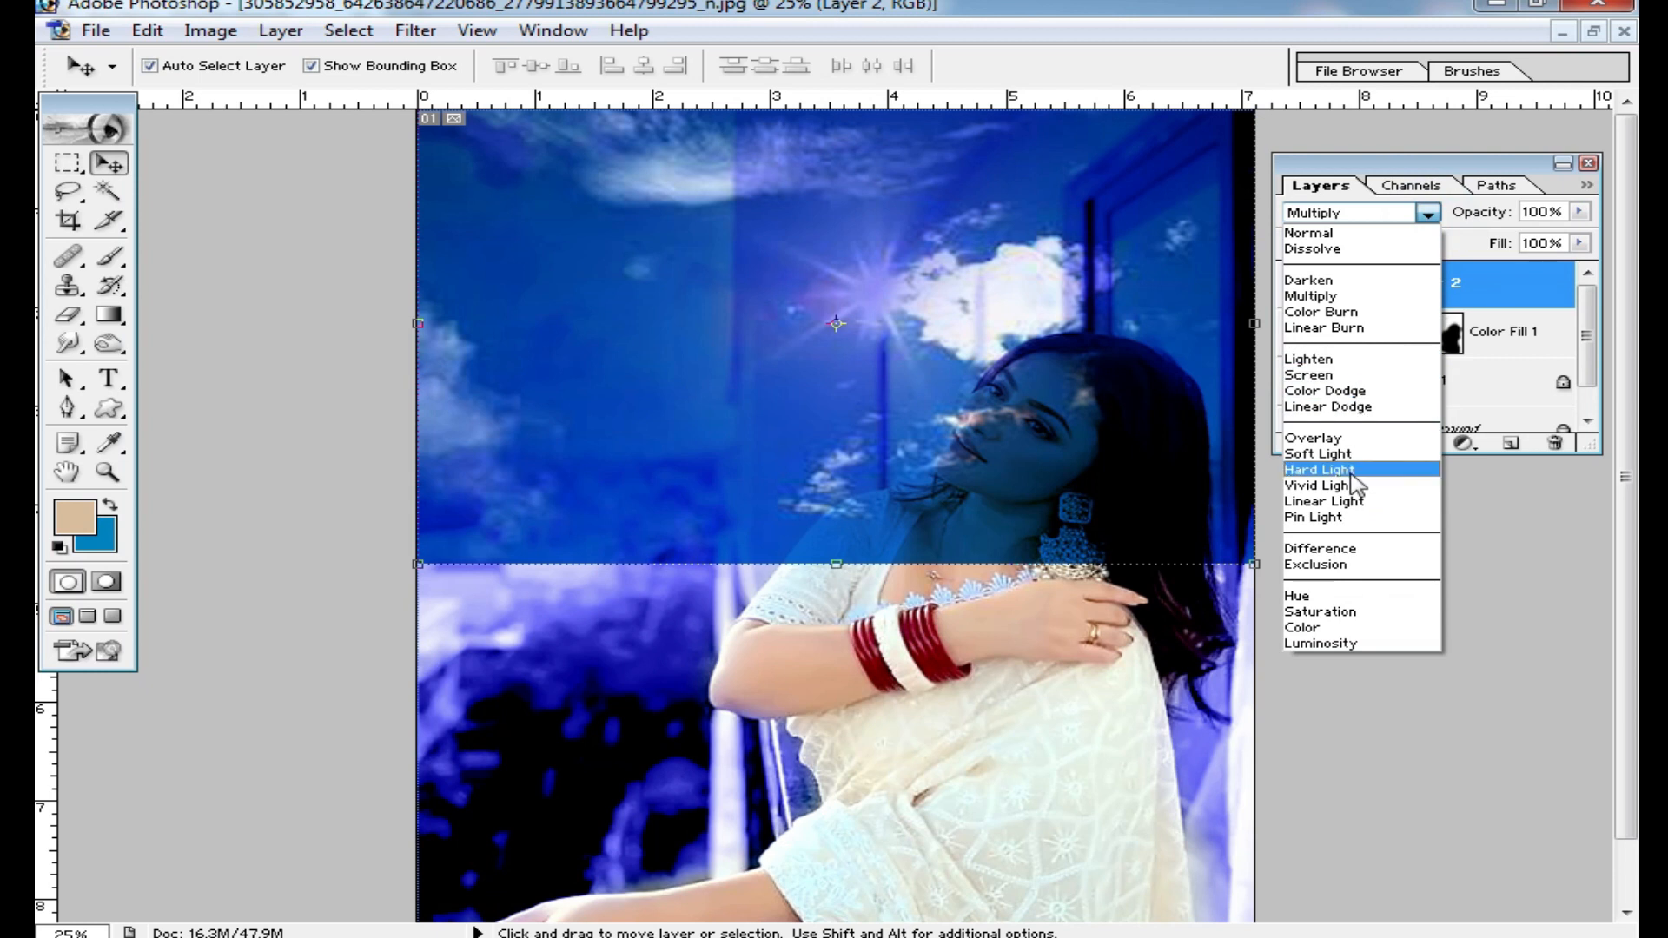
{"action": "left_click", "coordinate": [1317, 453]}
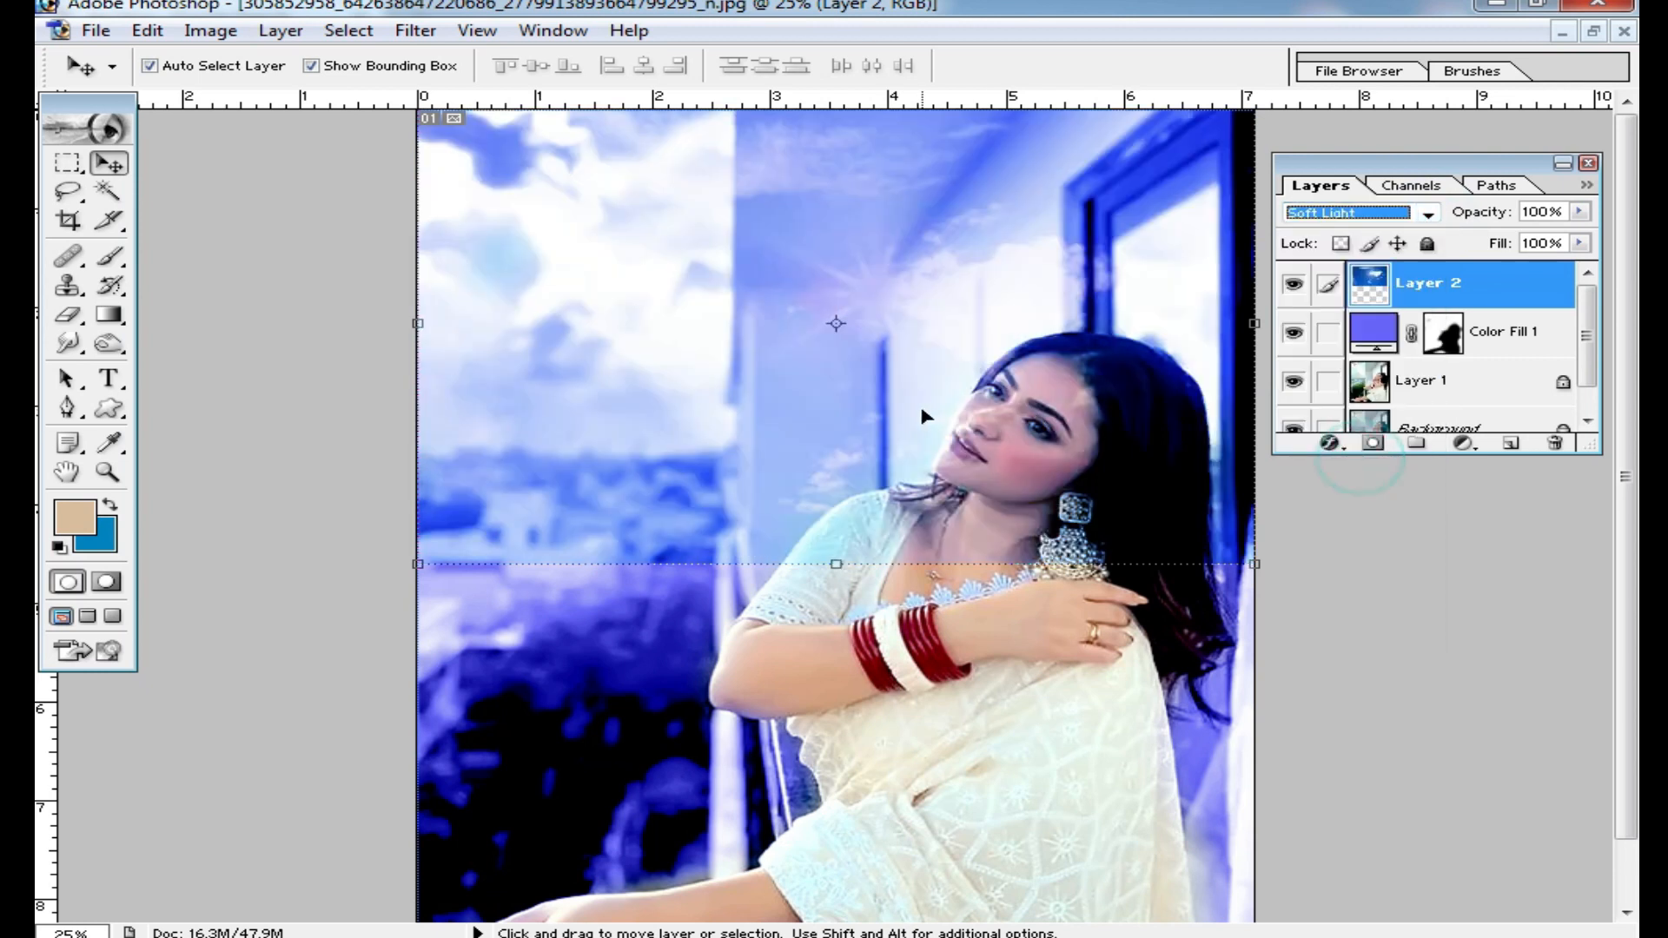
- Restore the portrait document to a floating window and copy the sky-pictures-with-clouds image into it as a layer directly above Layer 1
{"action": "key", "text": "z"}
{"action": "left_click", "coordinate": [931, 323], "text": "ctrl"}
{"action": "left_click", "coordinate": [894, 380], "text": "alt"}
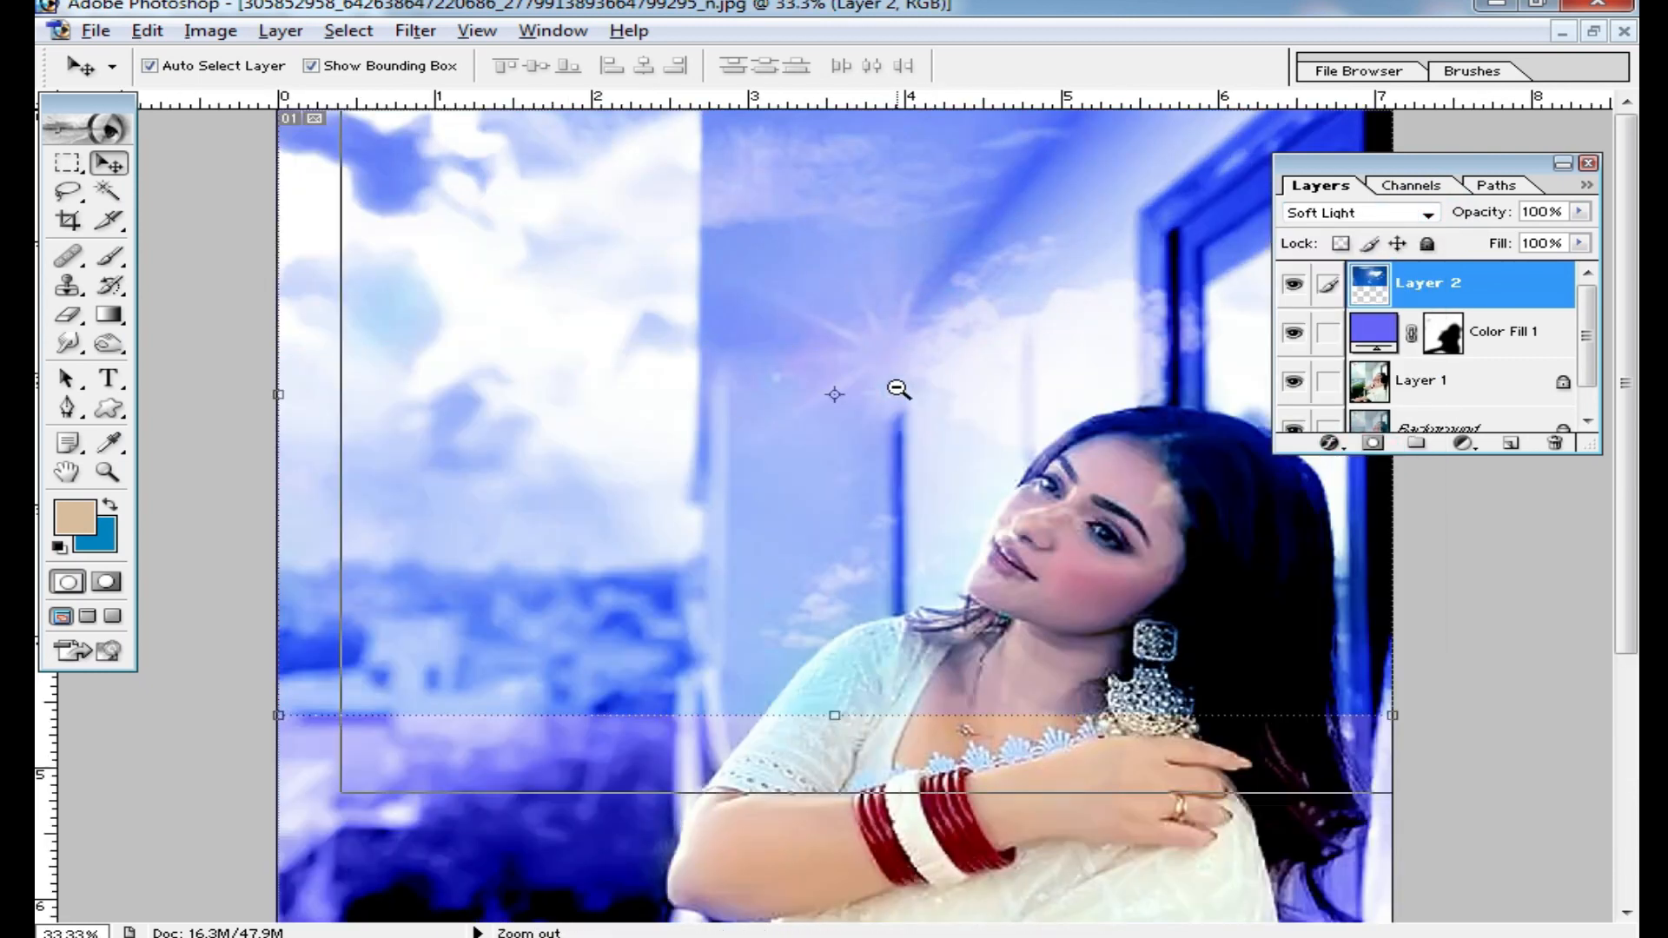
{"action": "left_click", "coordinate": [897, 374], "text": "alt"}
{"action": "left_click", "coordinate": [1600, 30]}
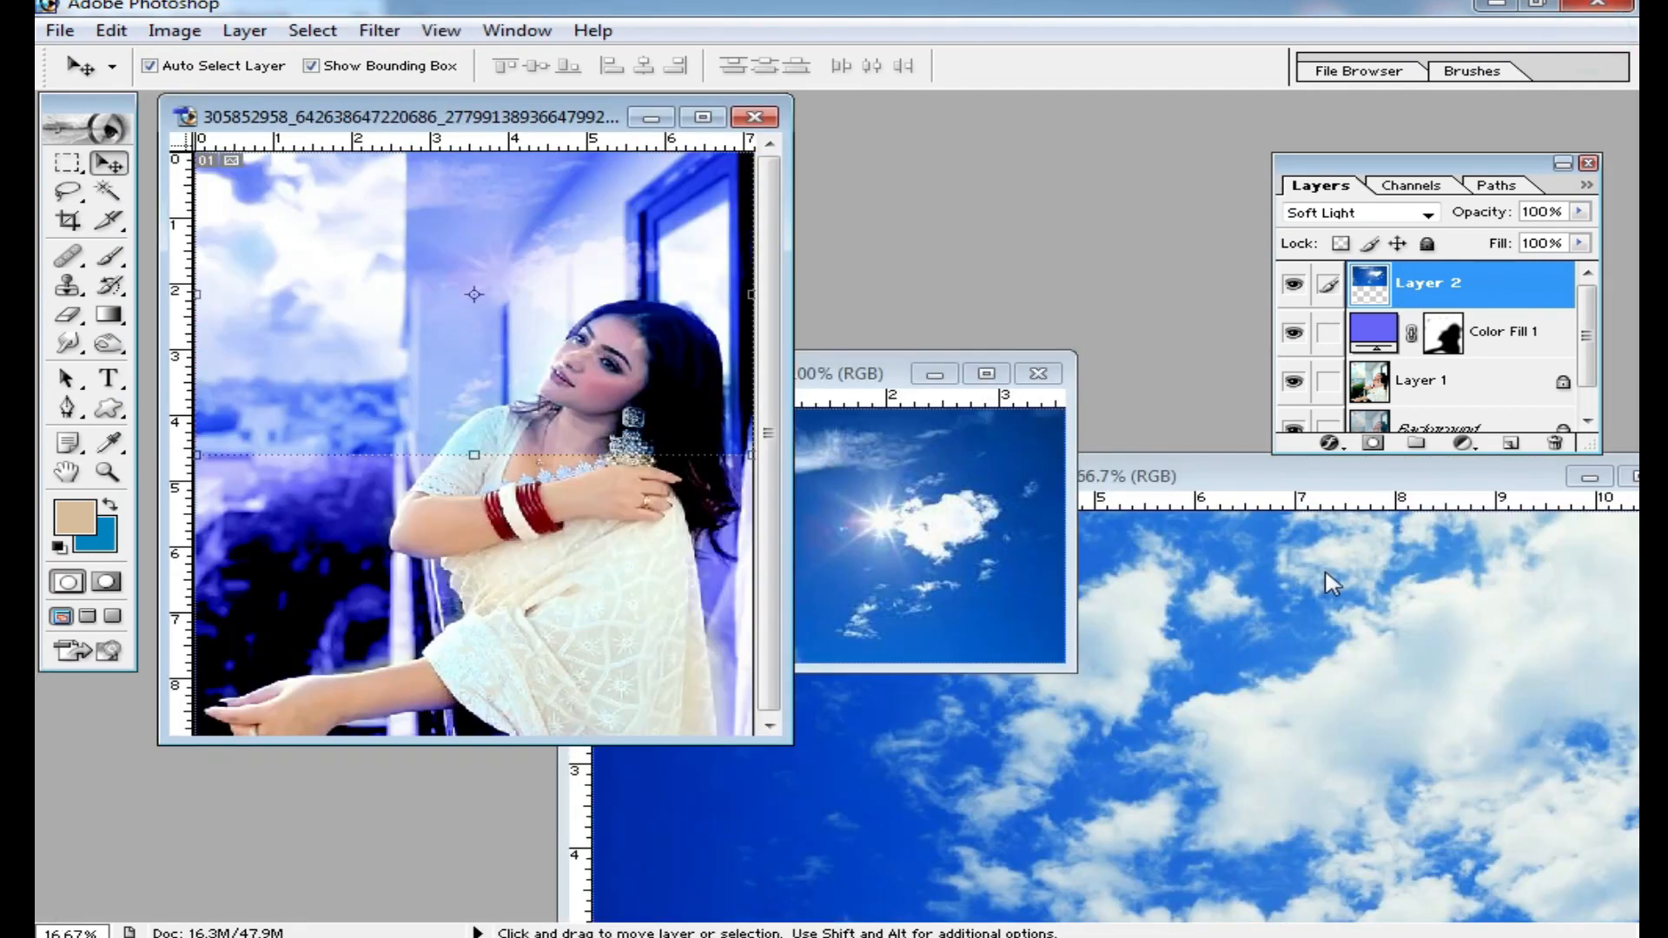
{"action": "left_click", "coordinate": [613, 553]}
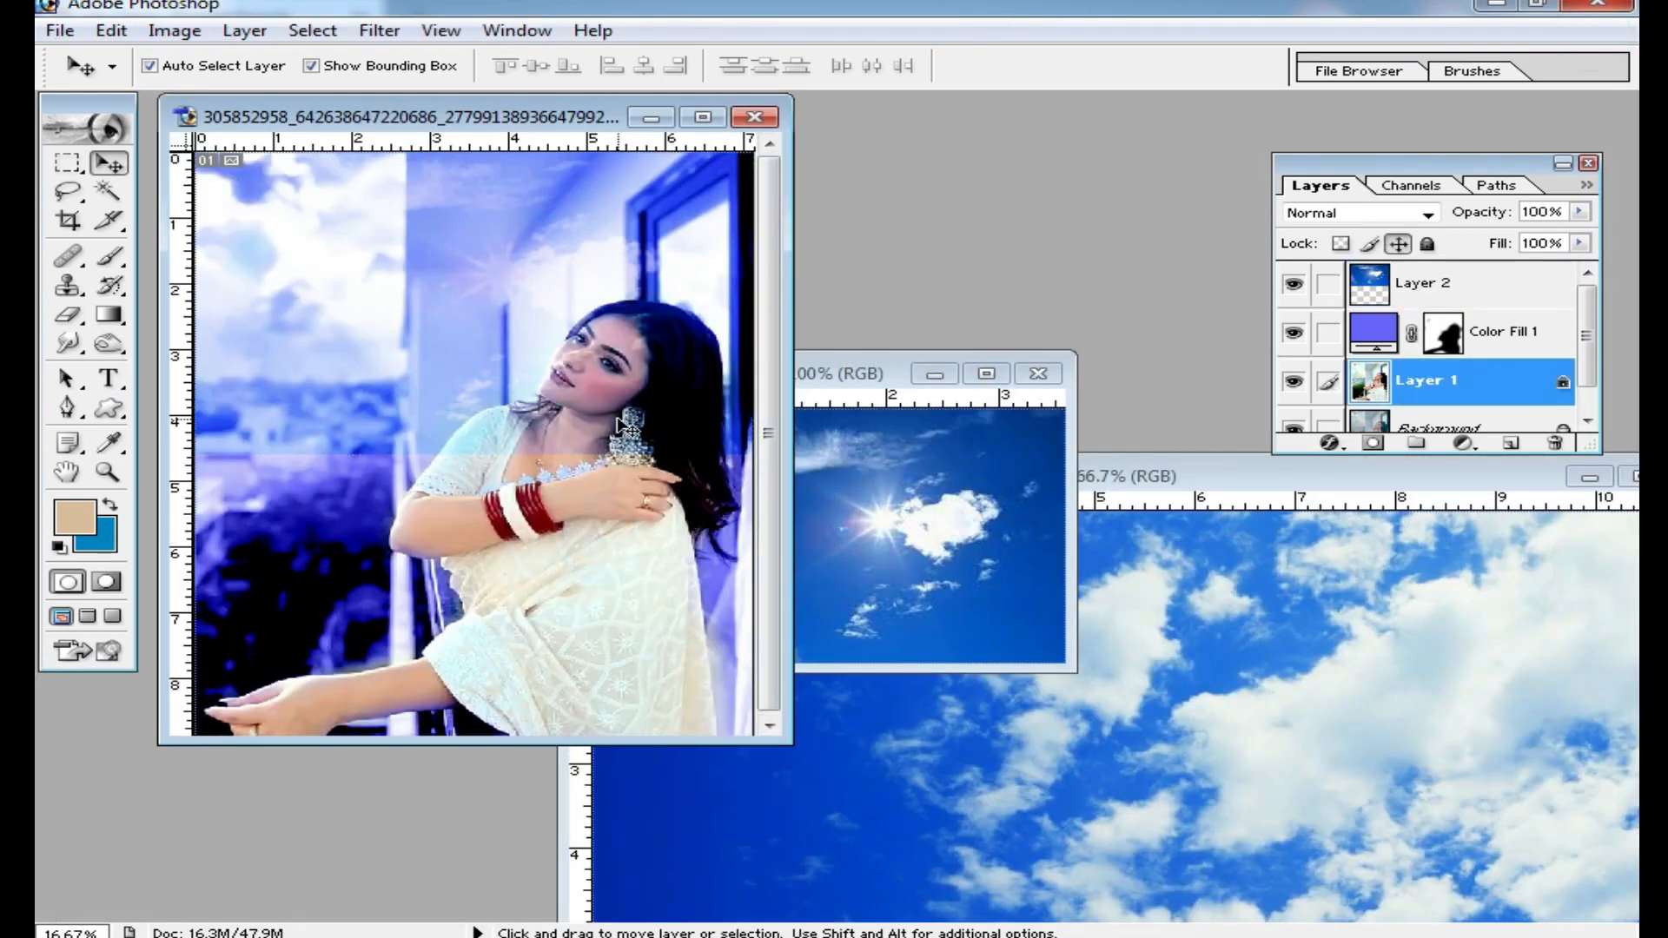
{"action": "left_click_drag", "start_coordinate": [1442, 615], "coordinate": [390, 375]}
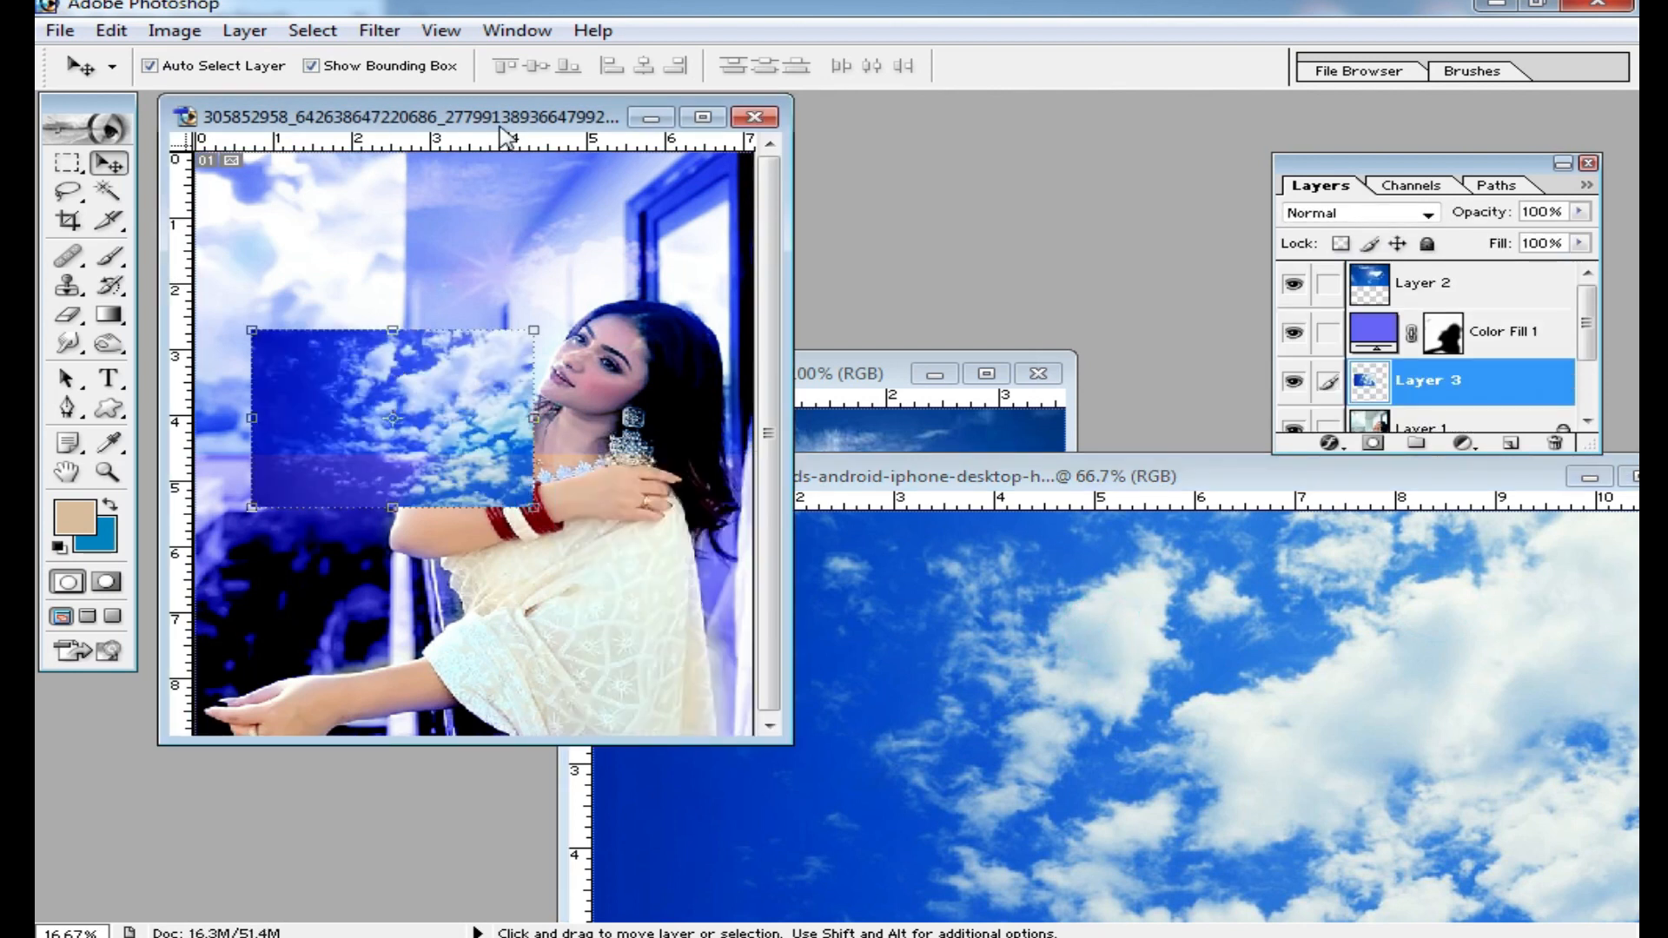
- Maximize the portrait document and move the Layer 2 sky lower over the photo so it reaches the woman's shoulder
{"action": "double_click", "coordinate": [491, 122]}
{"action": "key", "text": "ctrl+plus"}
{"action": "left_click", "coordinate": [858, 335]}
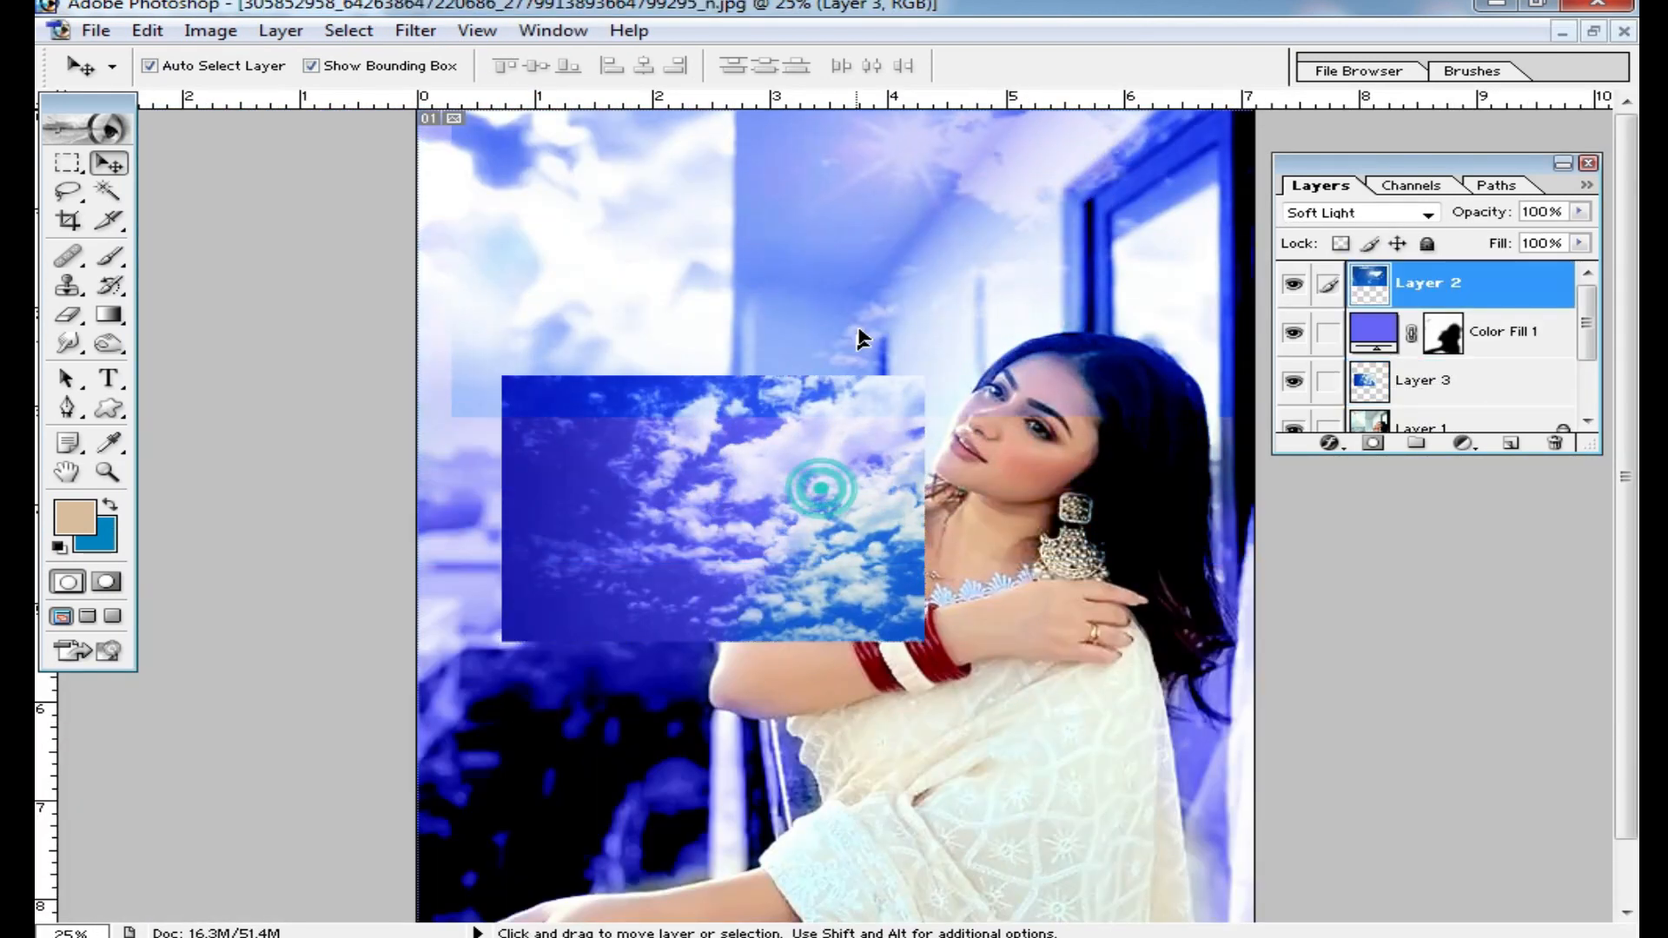
{"action": "left_click_drag", "start_coordinate": [858, 325], "coordinate": [800, 437]}
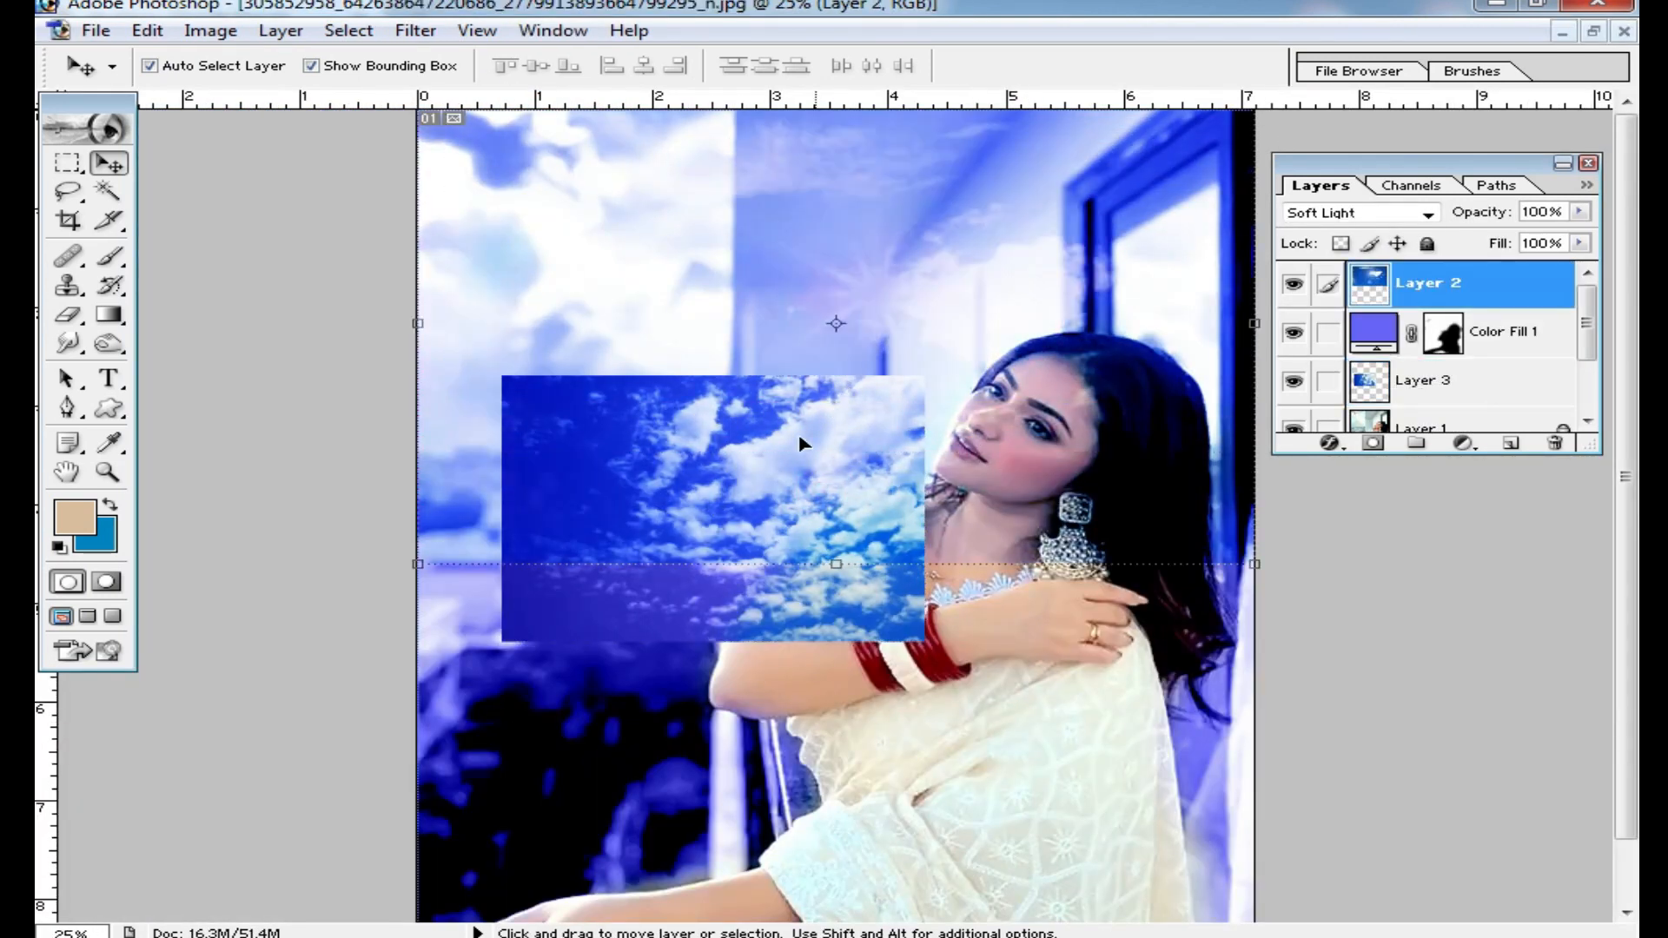
{"action": "left_click", "coordinate": [739, 458]}
{"action": "left_click_drag", "start_coordinate": [1010, 769], "coordinate": [865, 617]}
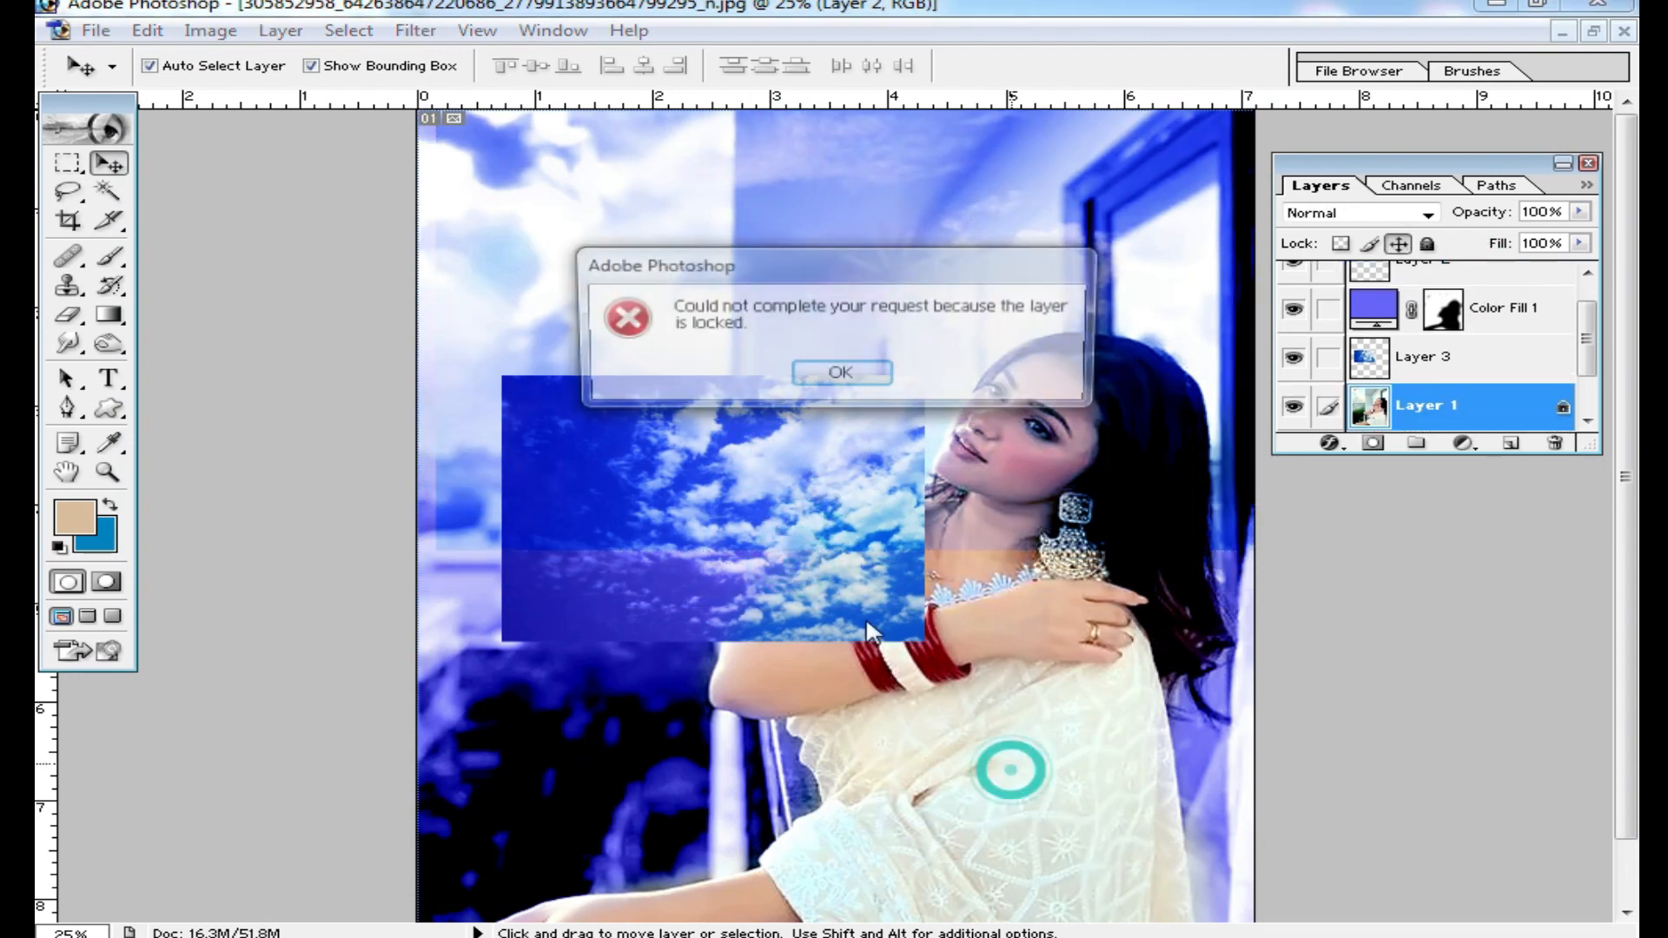
{"action": "left_click", "coordinate": [836, 371]}
- Move the Layer 3 sky to the photo's upper-left corner and stretch it across the full width down to the woman's neckline
{"action": "left_click_drag", "start_coordinate": [834, 552], "coordinate": [746, 267]}
{"action": "left_click_drag", "start_coordinate": [850, 369], "coordinate": [1254, 557]}
{"action": "key", "text": "Return"}
- Set Layer 3's blend mode to Soft Light
{"action": "left_click", "coordinate": [1425, 213]}
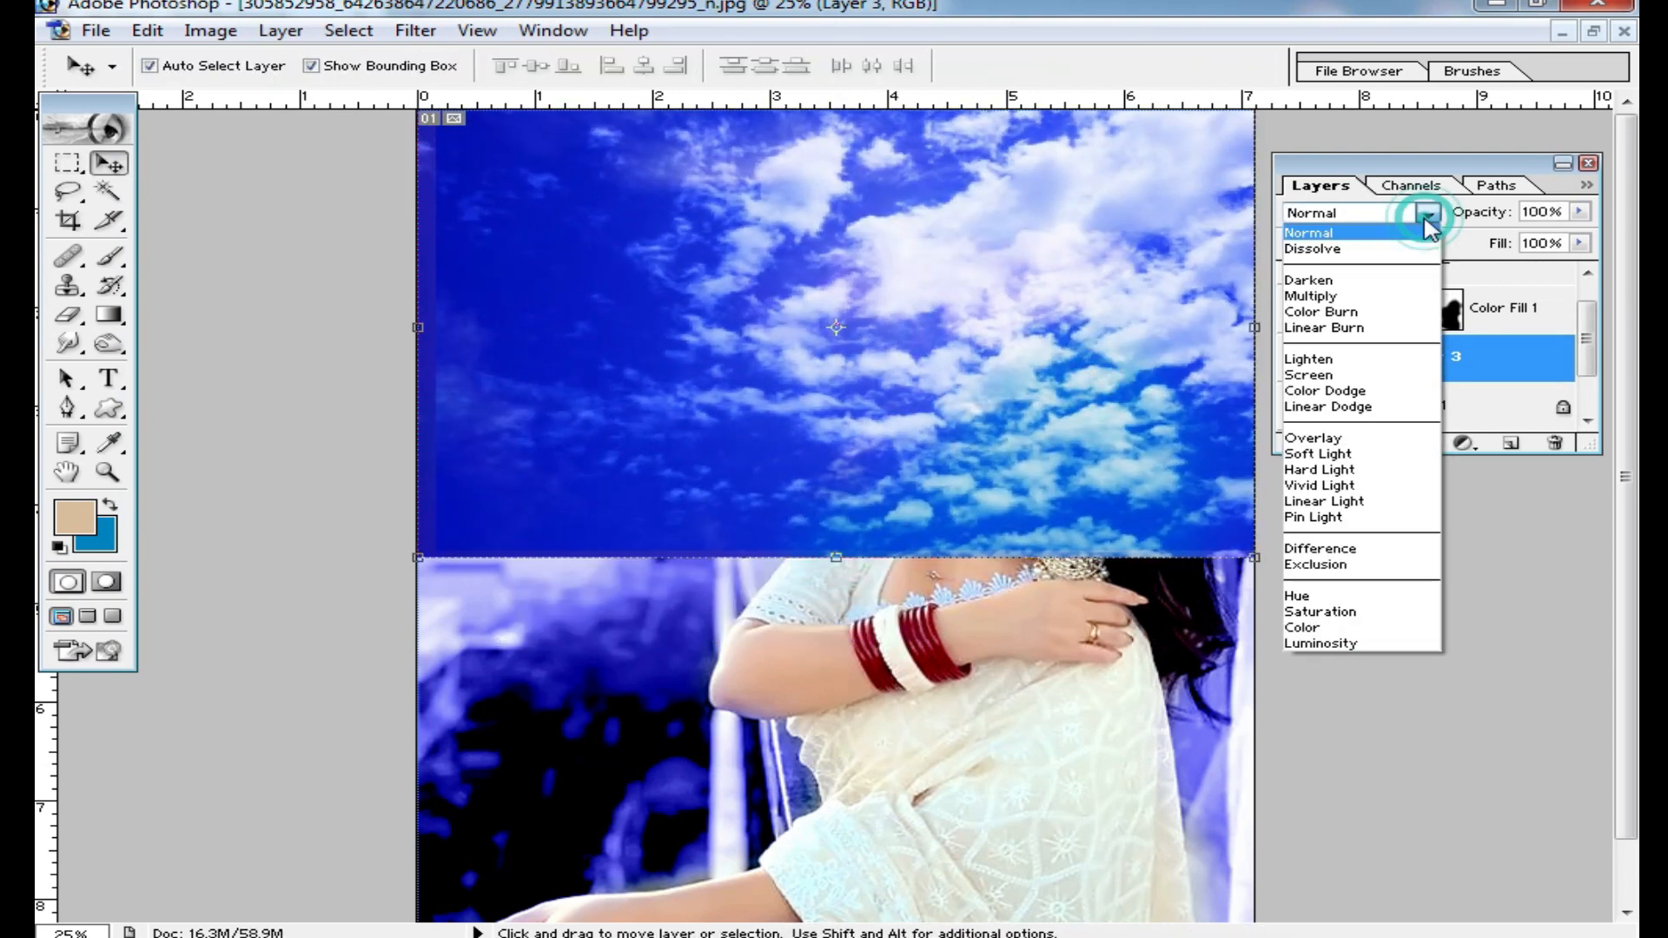
{"action": "left_click", "coordinate": [1342, 450]}
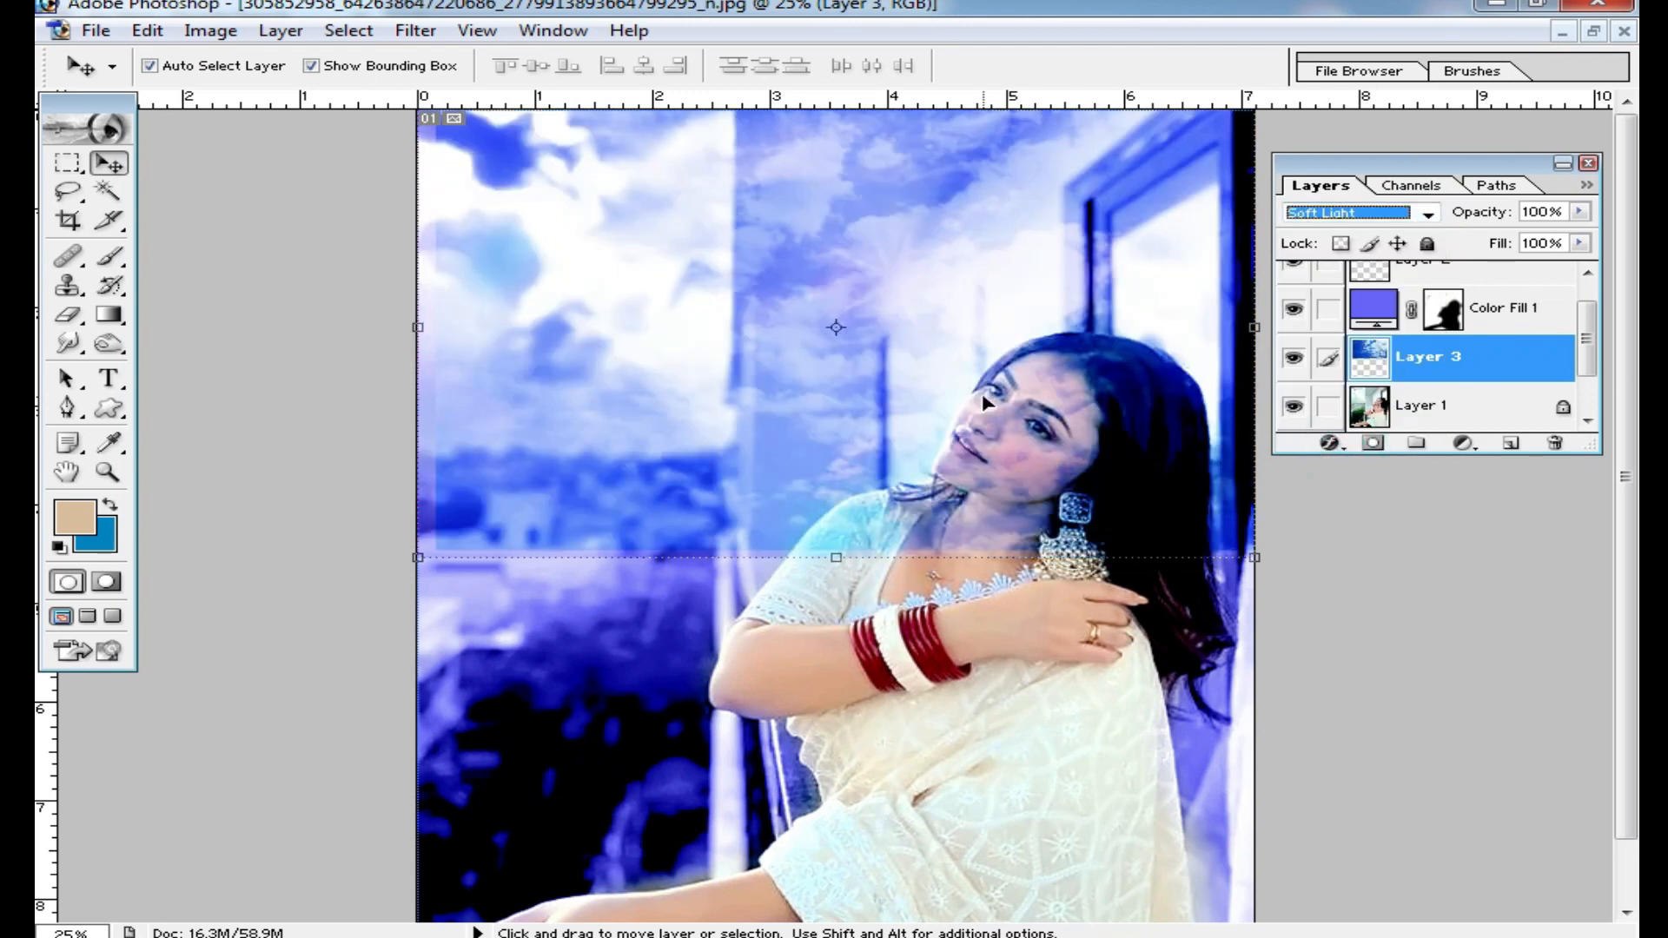
- Erase the Layer 2 sky from the woman's face, neck, hair and sleeve using a 145 px Eraser brush at 100% opacity
{"action": "left_click", "coordinate": [747, 315]}
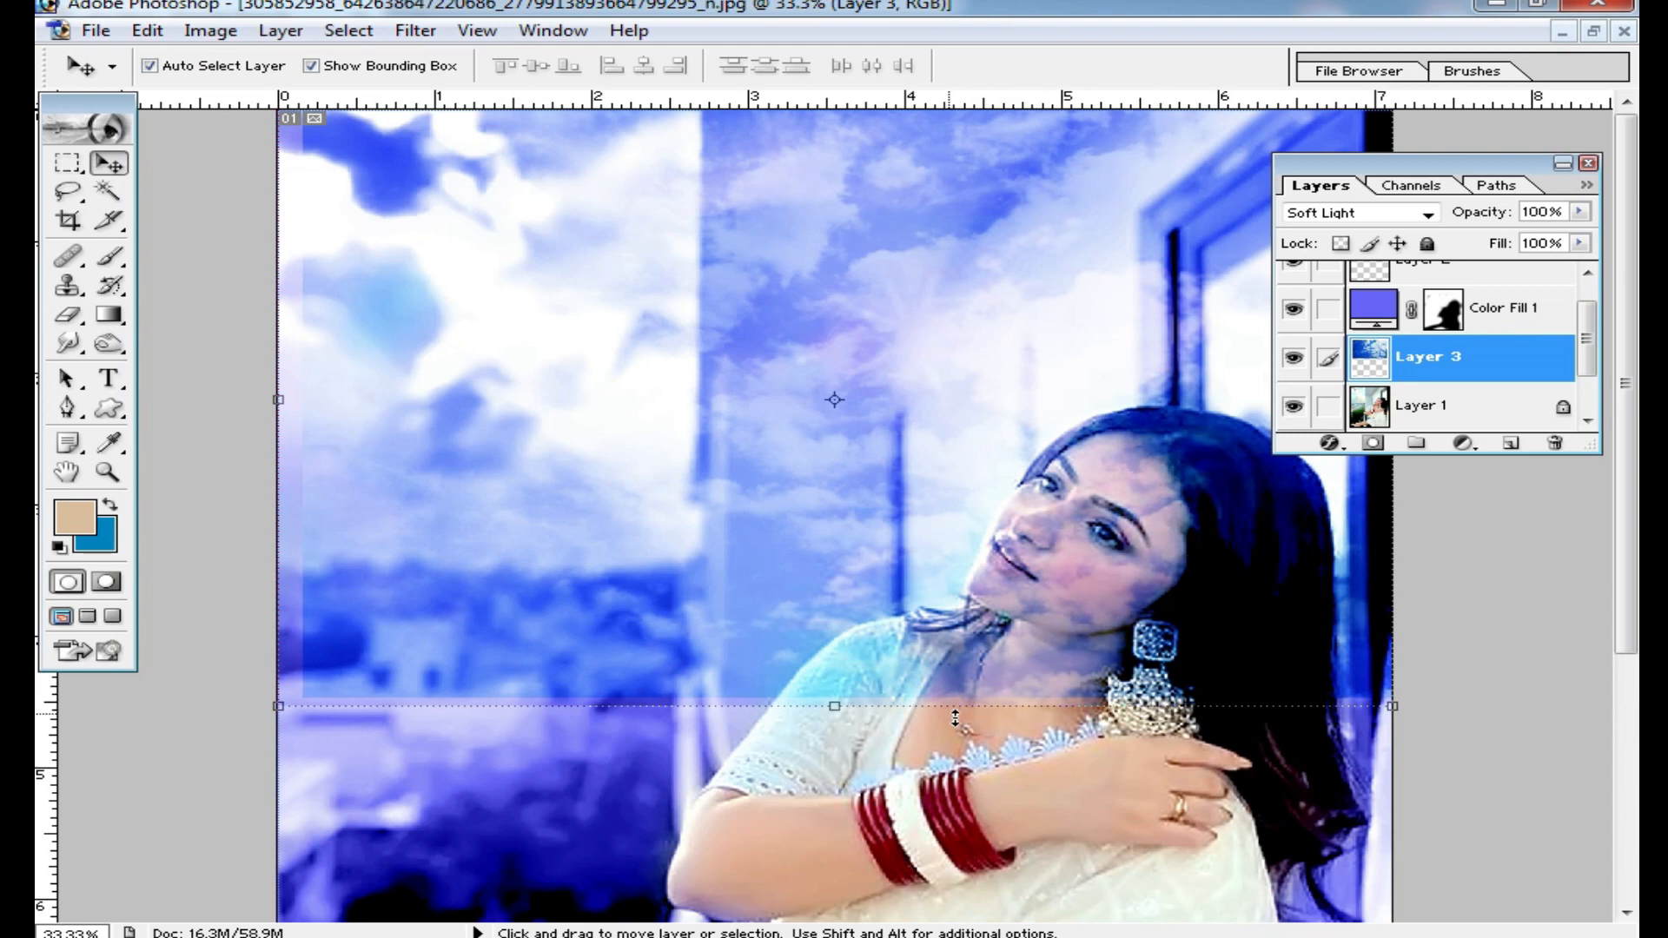
{"action": "scroll", "coordinate": [1476, 343], "scroll_direction": "up", "scroll_amount": 1}
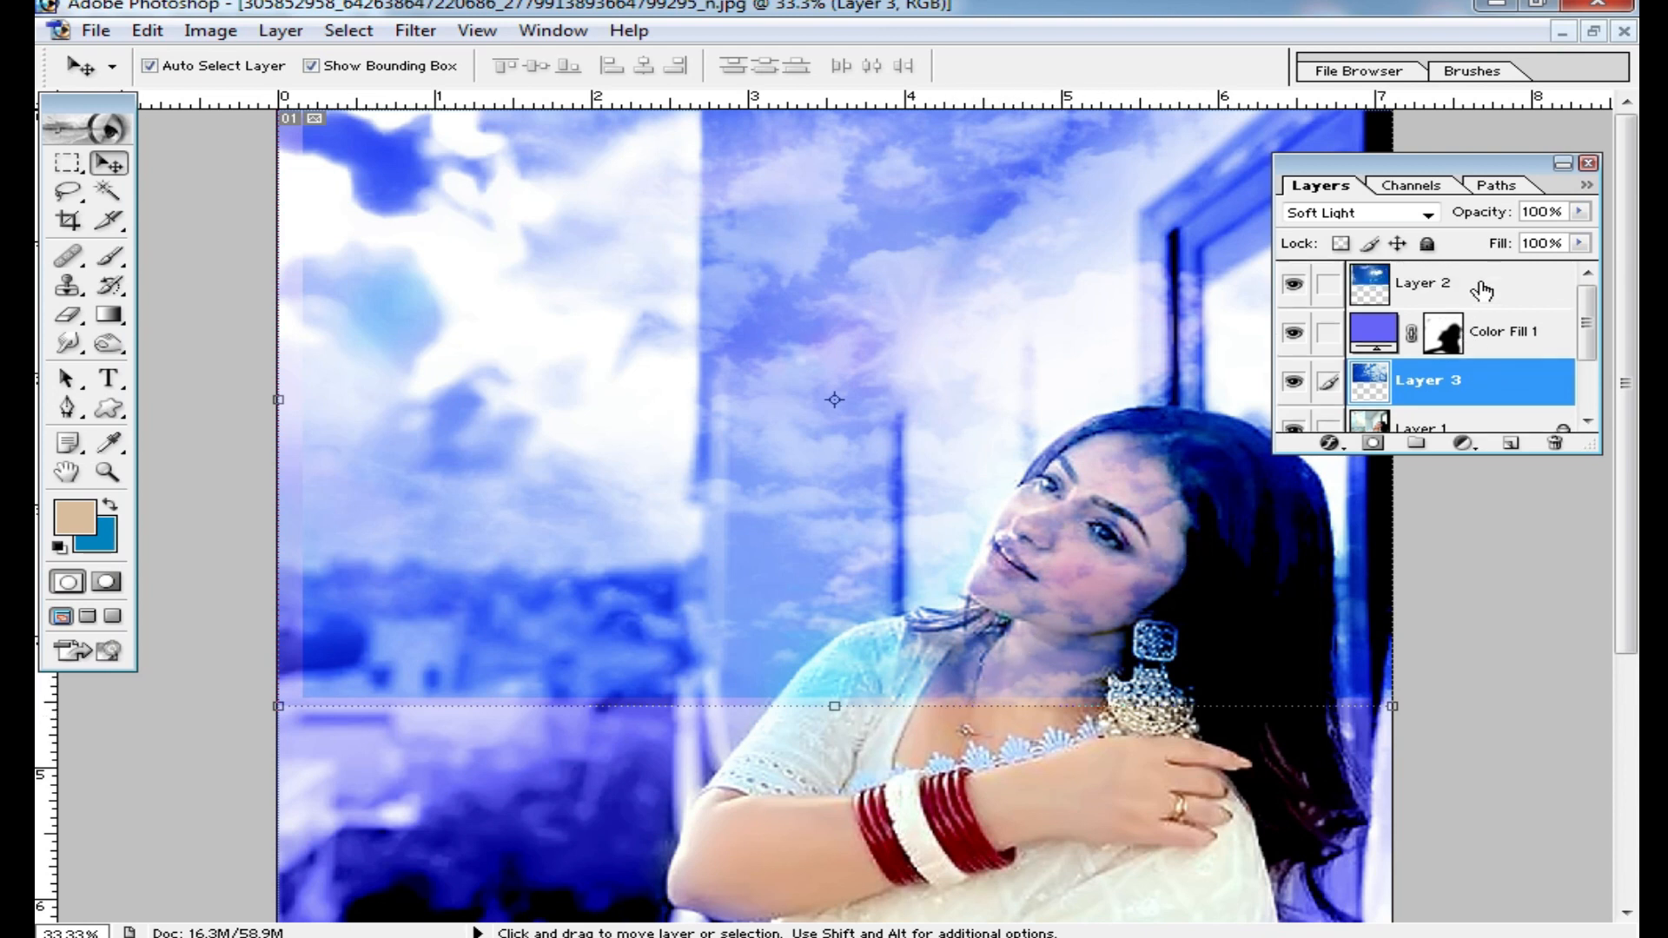
{"action": "left_click", "coordinate": [1482, 286]}
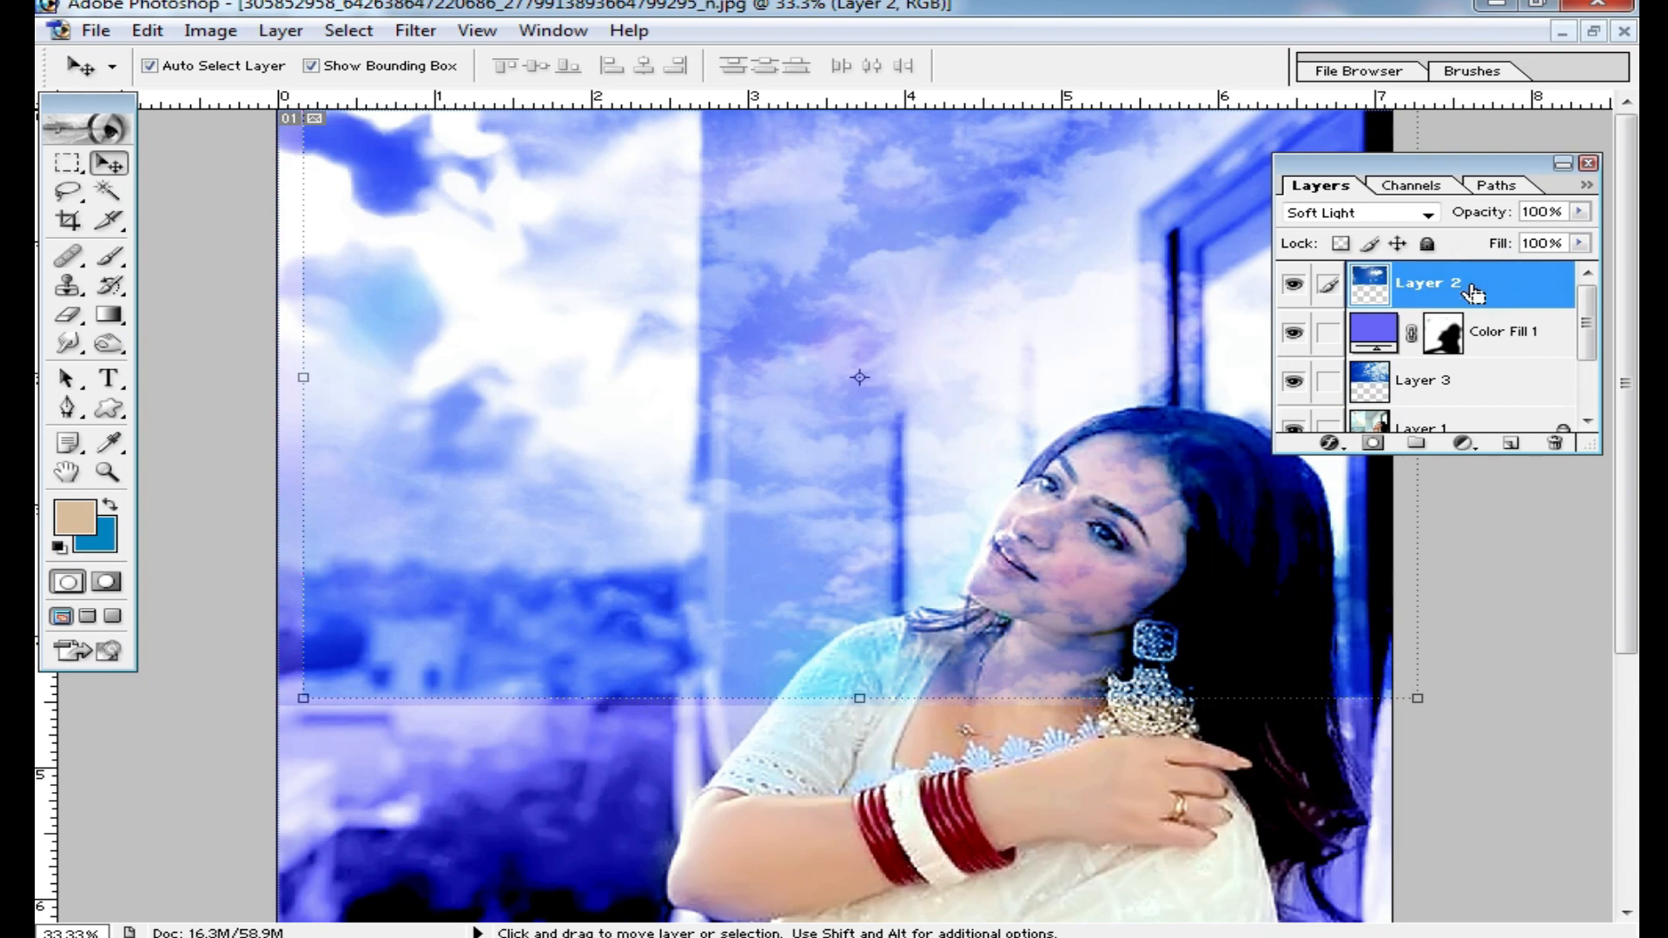
{"action": "scroll", "coordinate": [1439, 361], "scroll_direction": "down", "scroll_amount": 1}
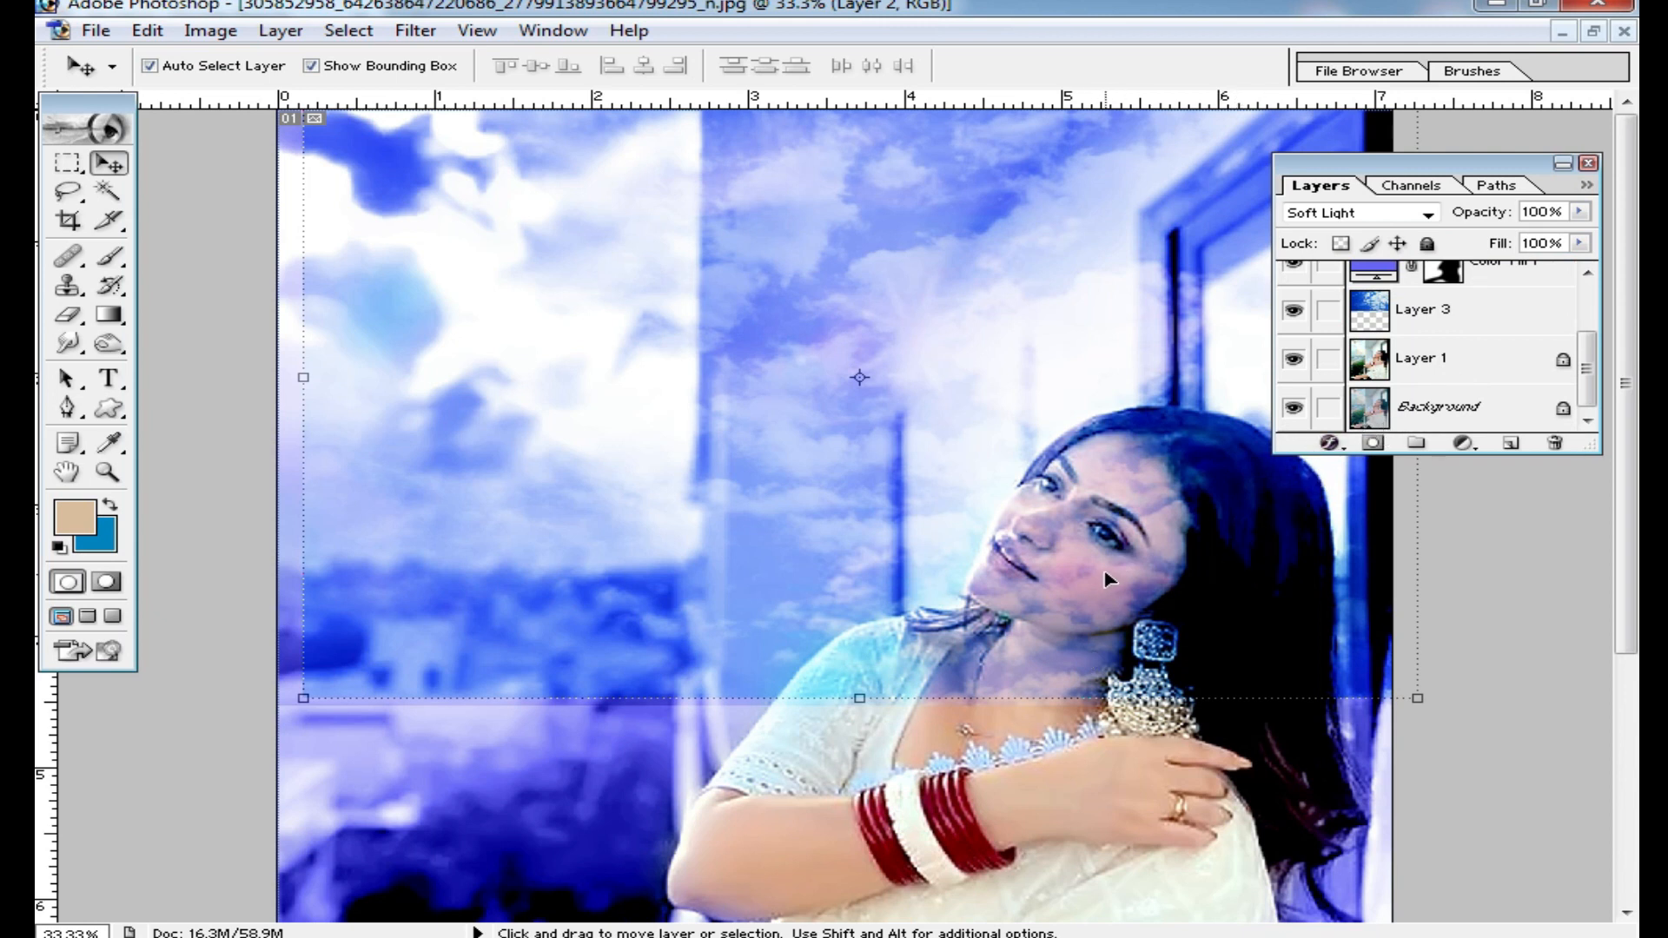
{"action": "left_click_drag", "start_coordinate": [72, 316], "coordinate": [121, 314]}
{"action": "right_click", "coordinate": [1181, 601]}
{"action": "left_click_drag", "start_coordinate": [1370, 660], "coordinate": [1407, 640]}
{"action": "left_click", "coordinate": [1108, 508]}
{"action": "mouse_move", "coordinate": [1075, 563]}
{"action": "left_mouse_down"}
{"action": "mouse_move", "coordinate": [1019, 591]}
{"action": "mouse_move", "coordinate": [1105, 609]}
{"action": "mouse_move", "coordinate": [1138, 527]}
{"action": "mouse_move", "coordinate": [1081, 530]}
{"action": "mouse_move", "coordinate": [1165, 608]}
{"action": "mouse_move", "coordinate": [1034, 574]}
{"action": "left_mouse_up"}
{"action": "left_click_drag", "start_coordinate": [627, 74], "coordinate": [665, 87]}
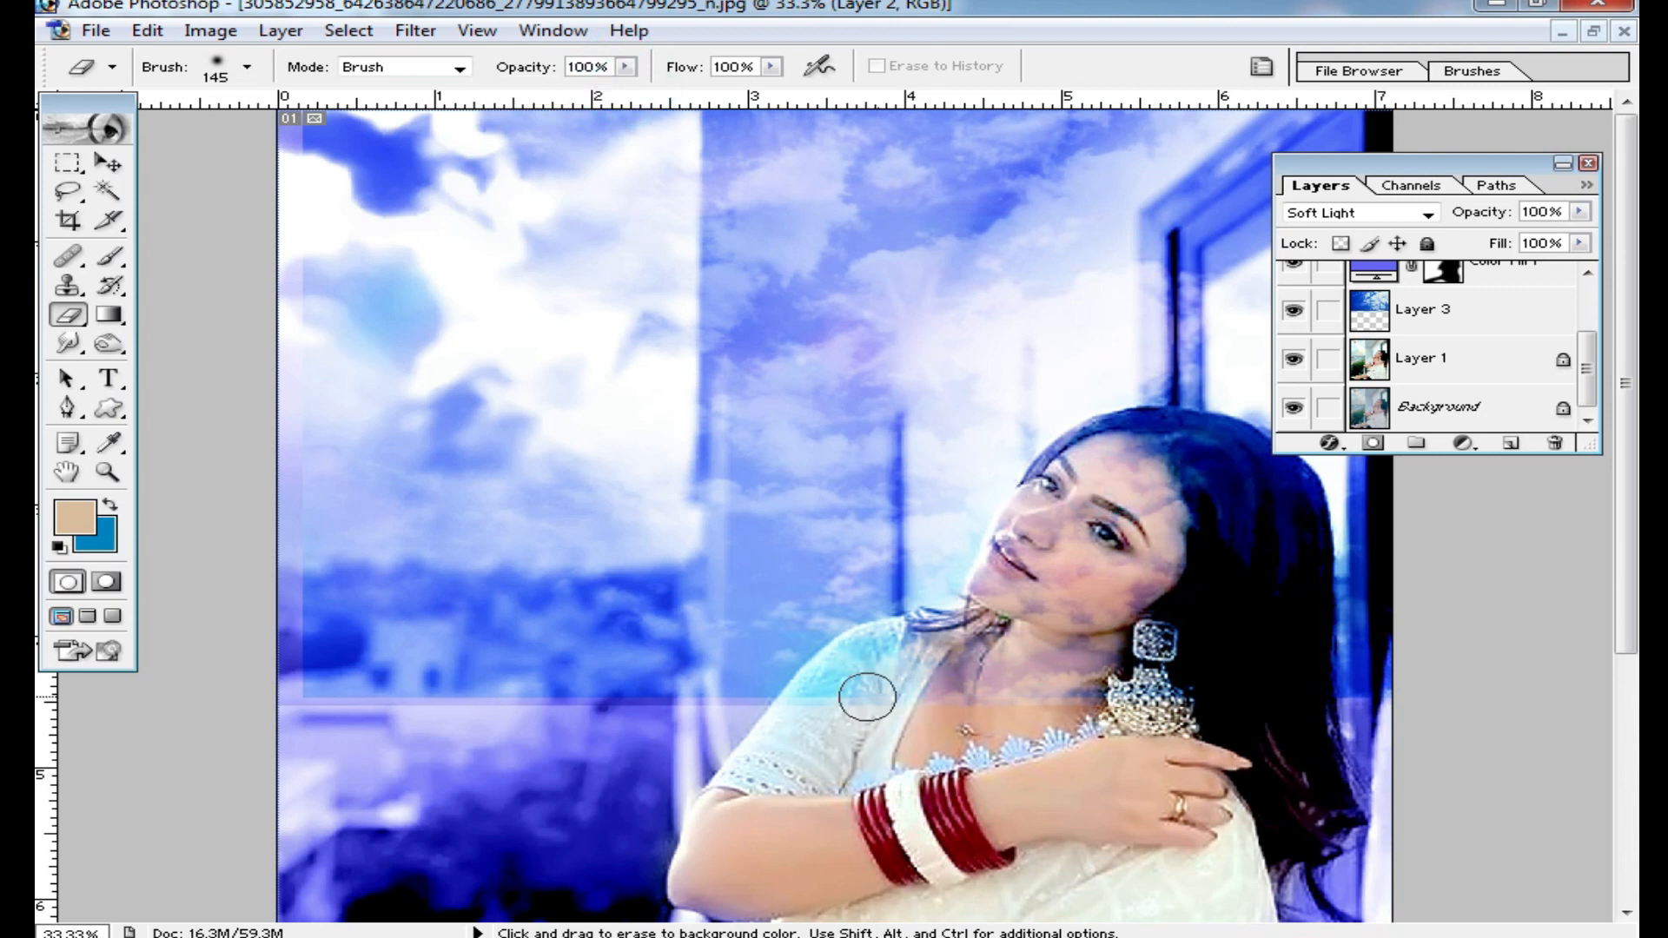
{"action": "left_click_drag", "start_coordinate": [1045, 533], "coordinate": [1198, 487]}
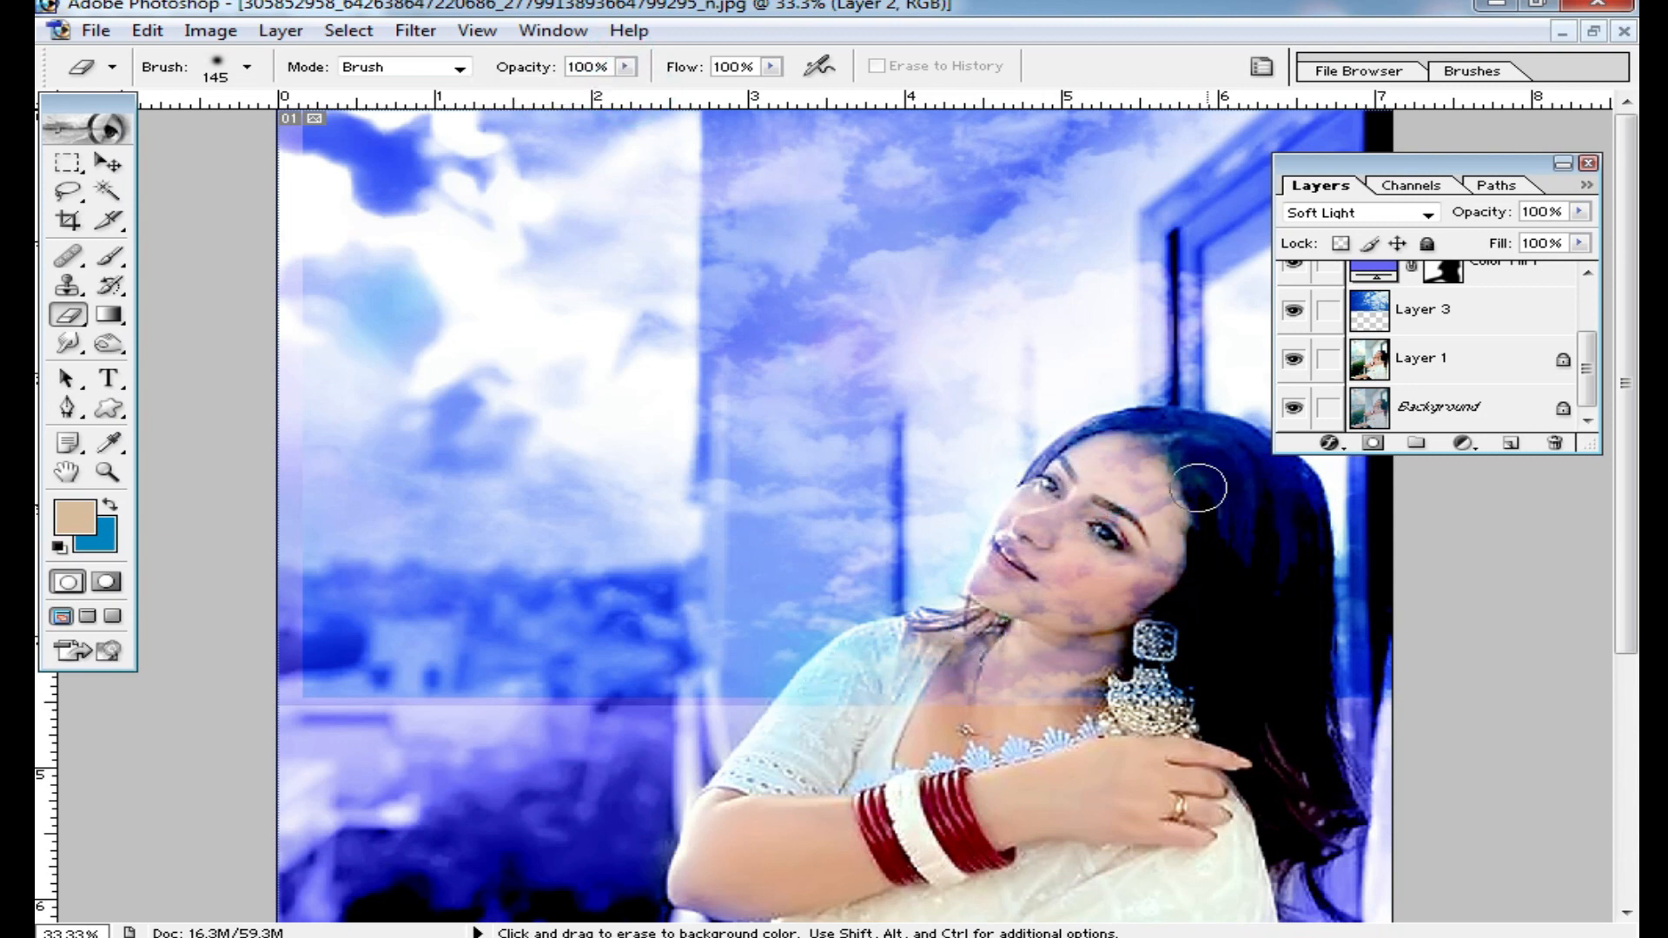
- Erase the Layer 3 sky from the woman's face, hair, neck and sleeve
{"action": "left_click", "coordinate": [1433, 310]}
{"action": "mouse_move", "coordinate": [1120, 547]}
{"action": "left_mouse_down"}
{"action": "mouse_move", "coordinate": [1006, 586]}
{"action": "mouse_move", "coordinate": [1182, 509]}
{"action": "mouse_move", "coordinate": [1077, 451]}
{"action": "left_mouse_up"}
{"action": "mouse_move", "coordinate": [1077, 599]}
{"action": "left_mouse_down"}
{"action": "mouse_move", "coordinate": [1029, 633]}
{"action": "mouse_move", "coordinate": [1087, 688]}
{"action": "left_mouse_up"}
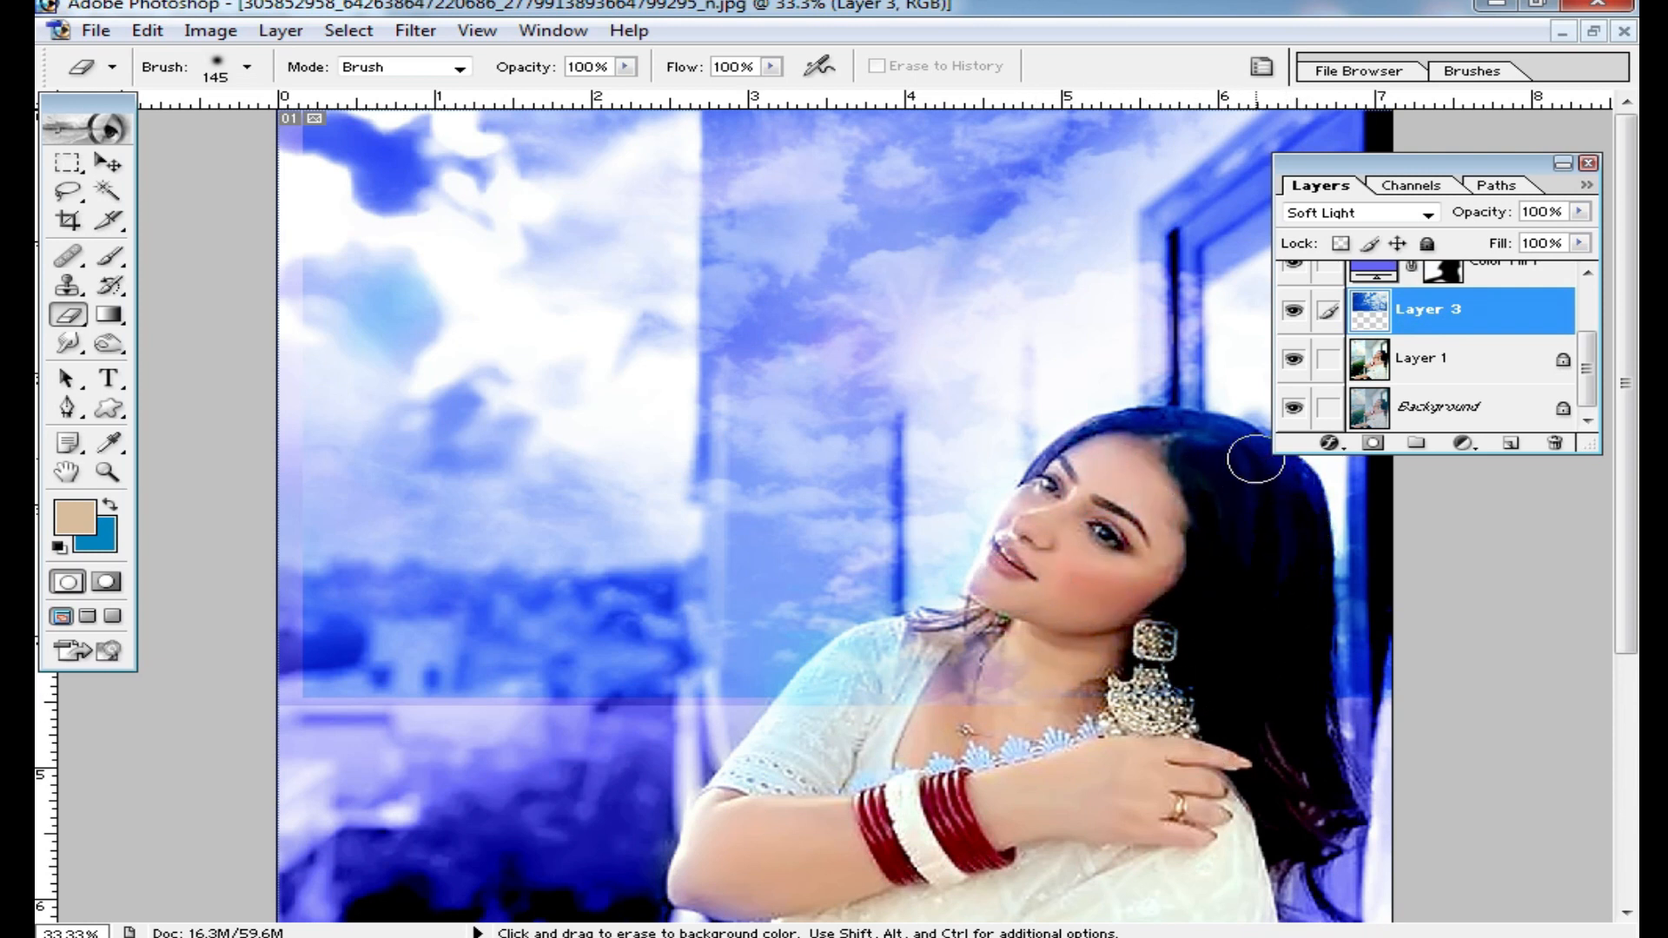
{"action": "mouse_move", "coordinate": [998, 567]}
{"action": "left_mouse_down"}
{"action": "mouse_move", "coordinate": [908, 682]}
{"action": "mouse_move", "coordinate": [923, 686]}
{"action": "left_mouse_up"}
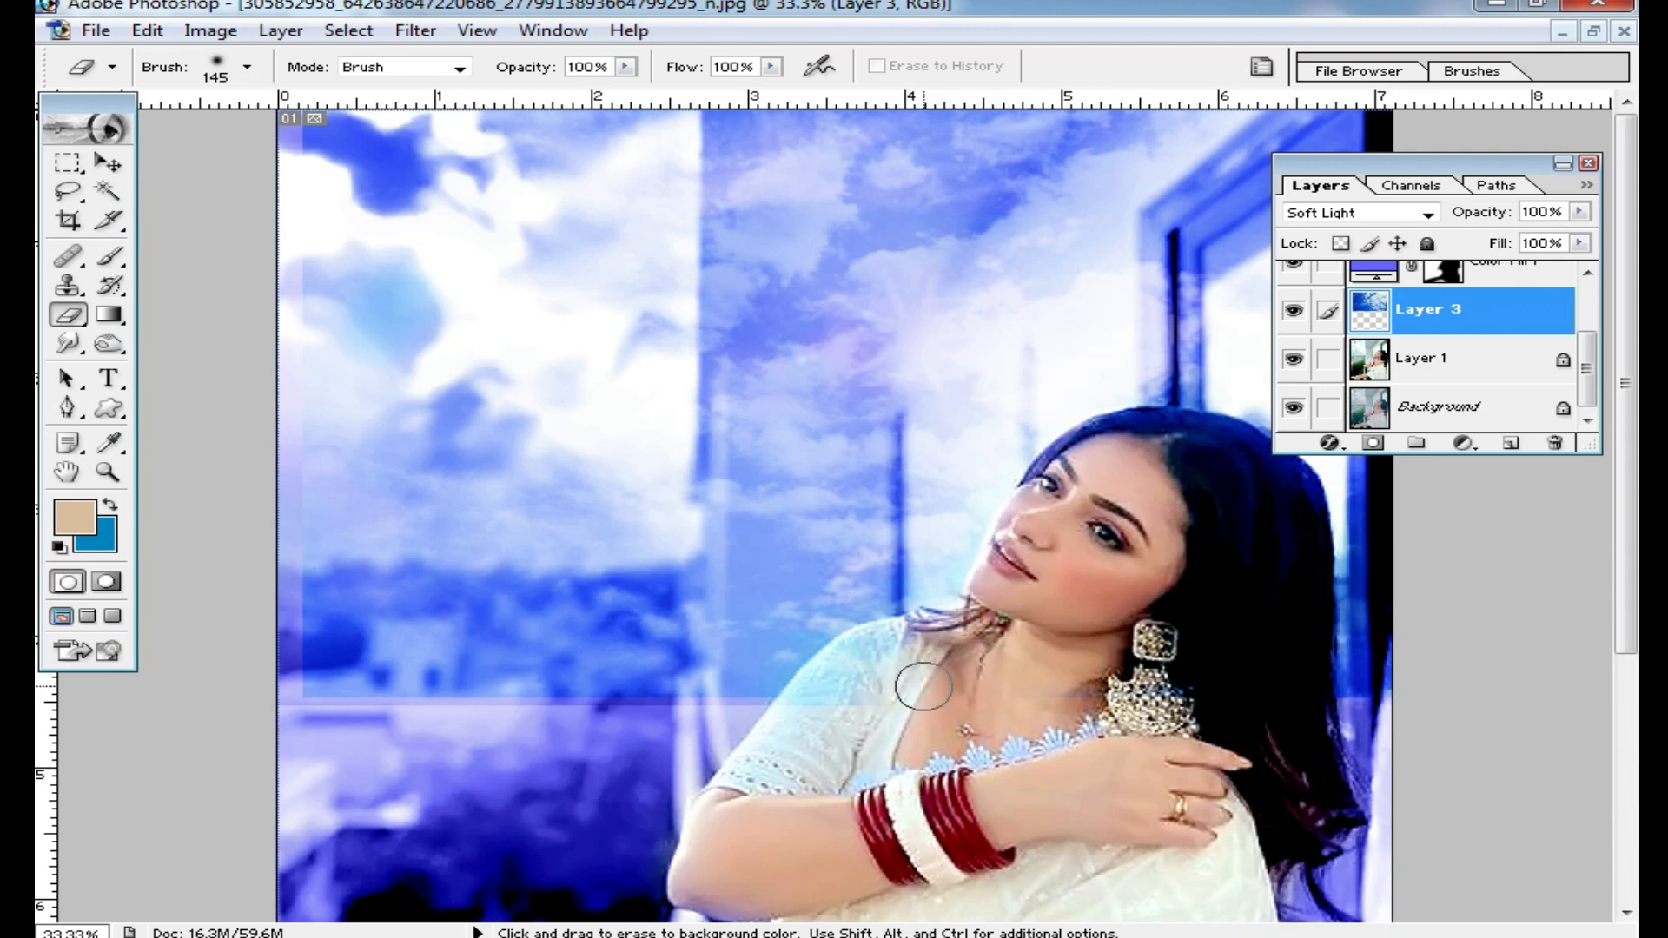
{"action": "left_click_drag", "start_coordinate": [796, 717], "coordinate": [847, 682]}
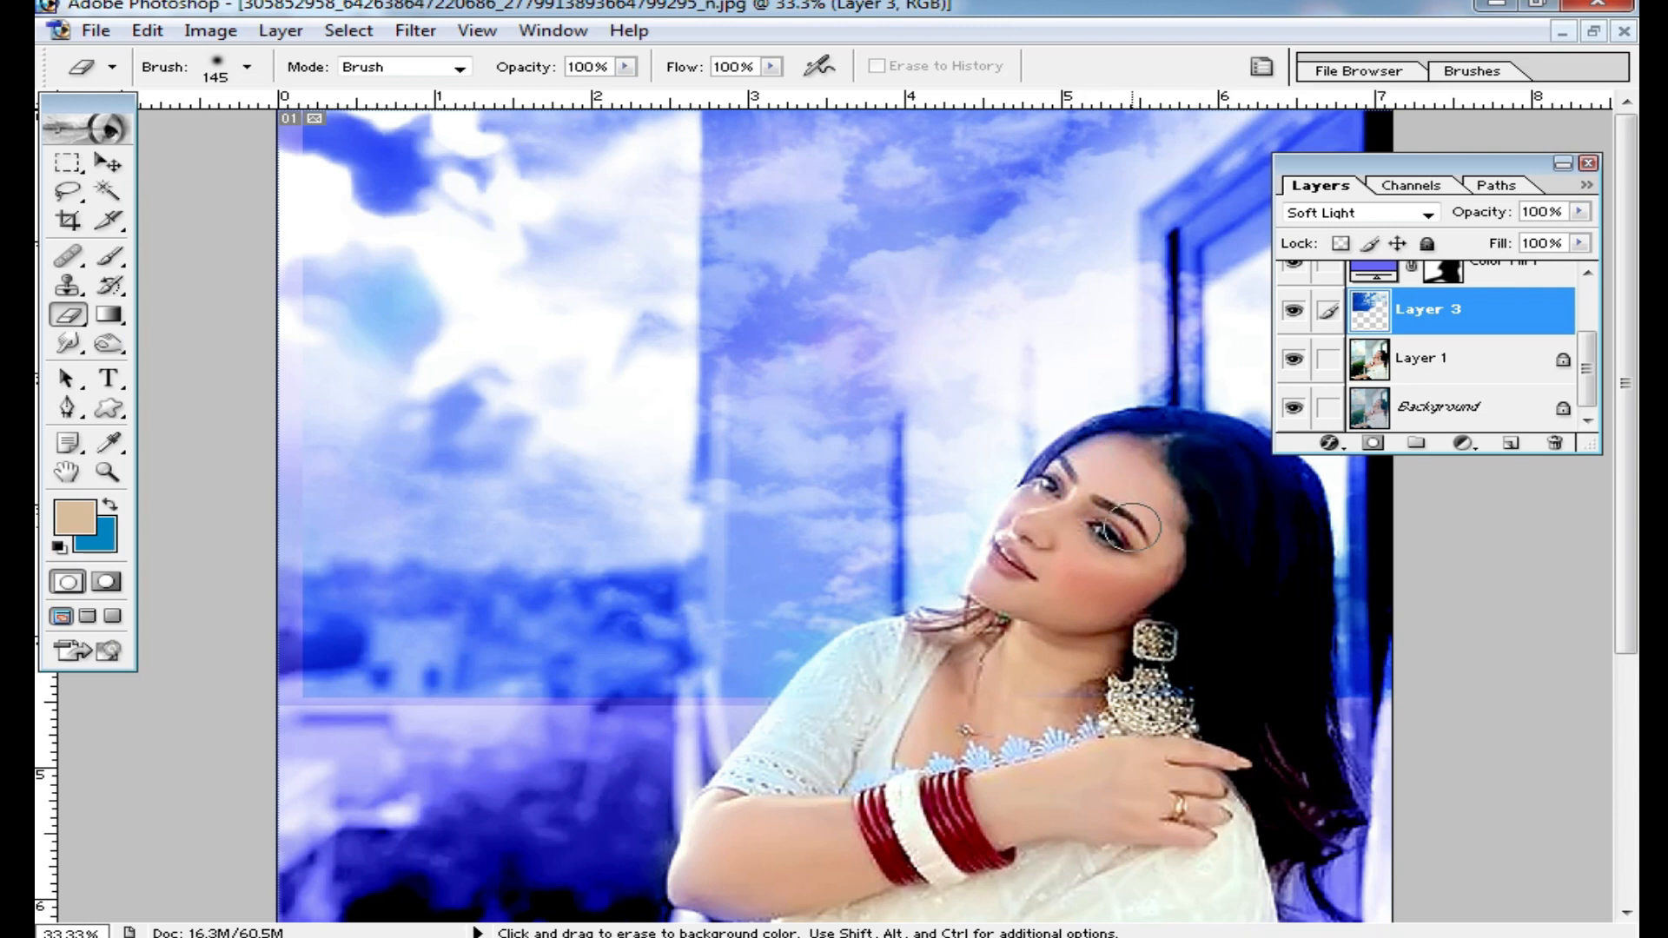
- Erase the hard lower edges of the Layer 3 and Layer 2 skies across the background beside the woman
{"action": "scroll", "coordinate": [1242, 586], "scroll_direction": "down", "scroll_amount": 2}
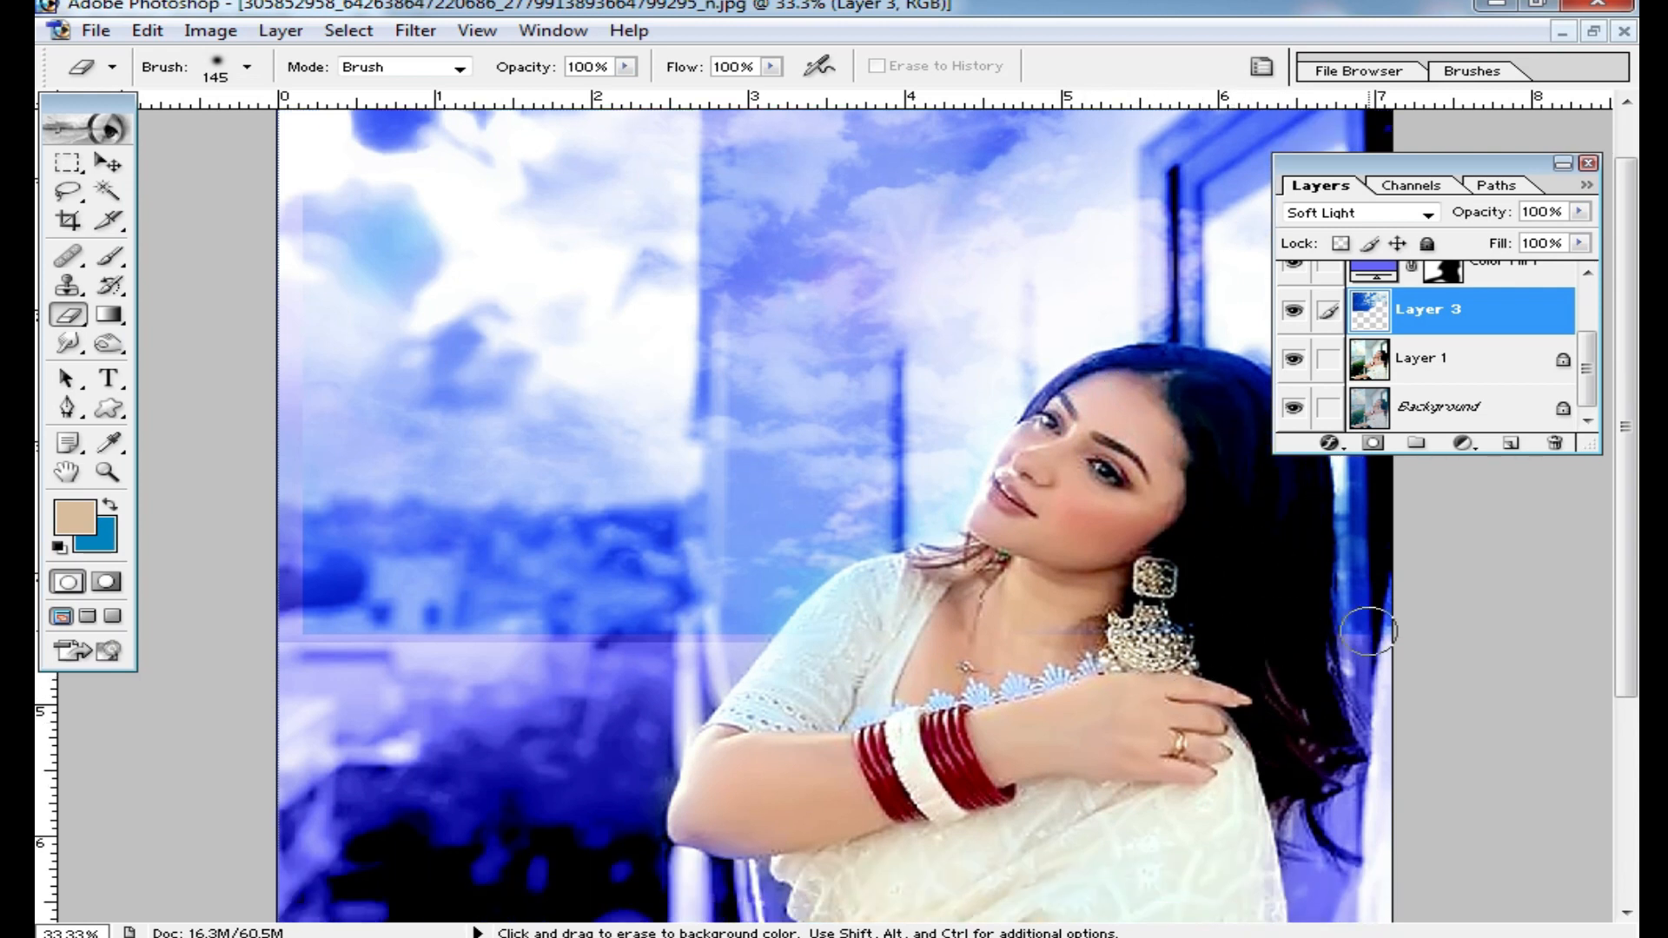
{"action": "left_click_drag", "start_coordinate": [732, 638], "coordinate": [298, 648]}
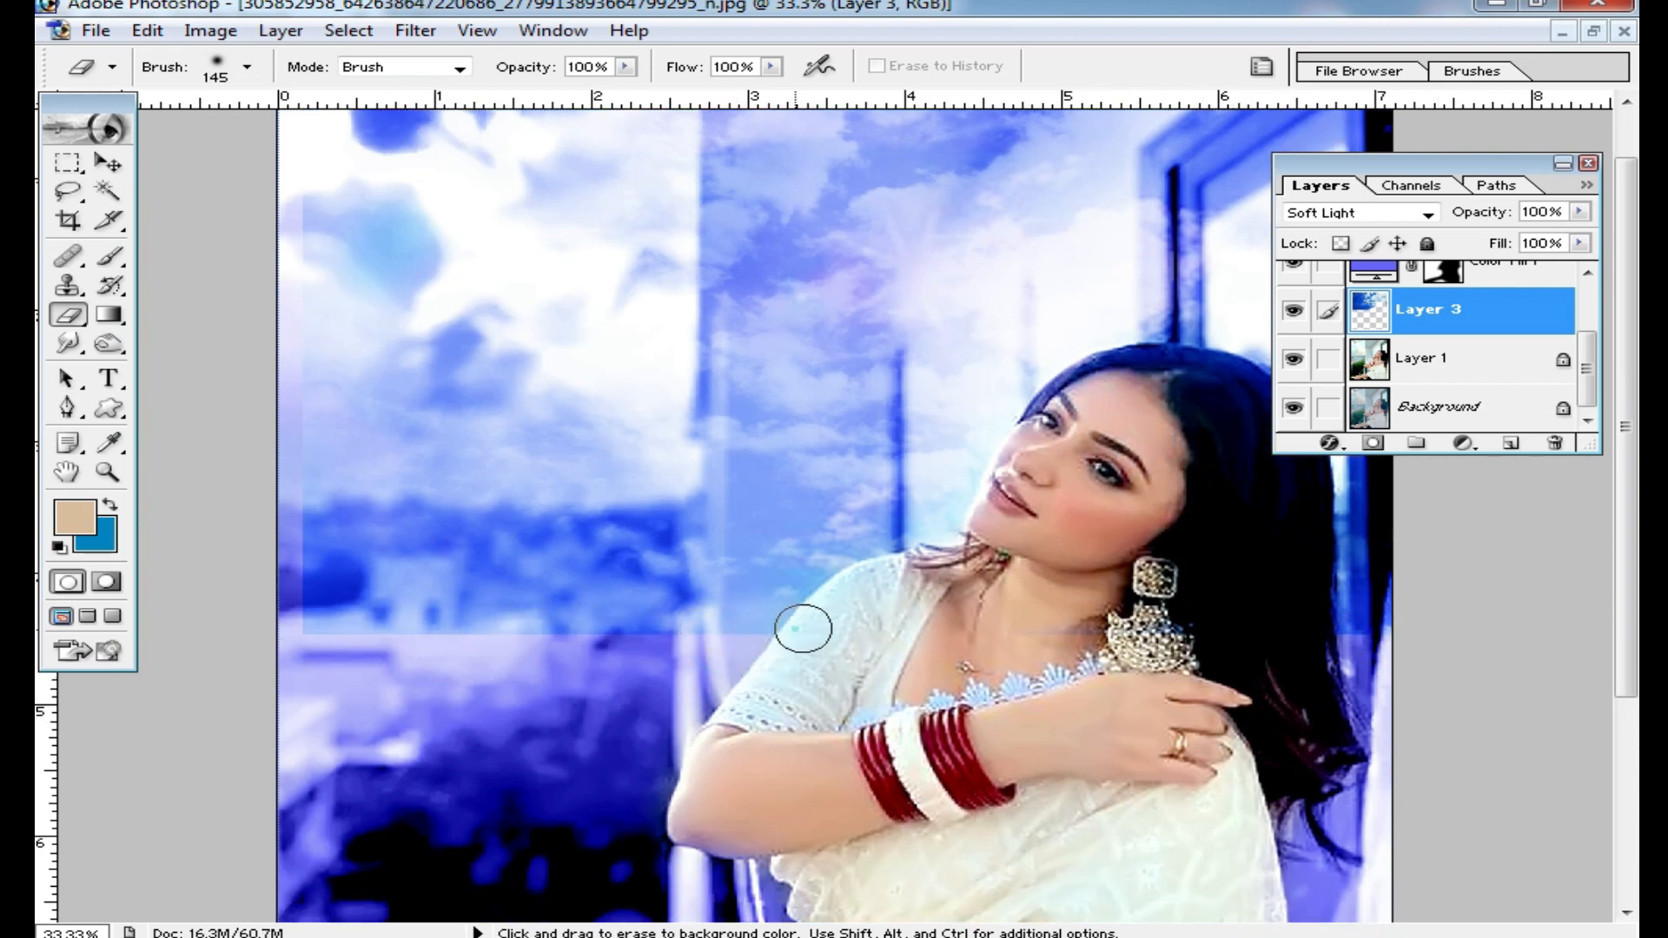
{"action": "scroll", "coordinate": [1468, 339], "scroll_direction": "up", "scroll_amount": 2}
{"action": "left_click", "coordinate": [1464, 304]}
{"action": "mouse_move", "coordinate": [506, 671]}
{"action": "left_mouse_down"}
{"action": "mouse_move", "coordinate": [457, 646]}
{"action": "mouse_move", "coordinate": [338, 639]}
{"action": "mouse_move", "coordinate": [386, 643]}
{"action": "left_mouse_up"}
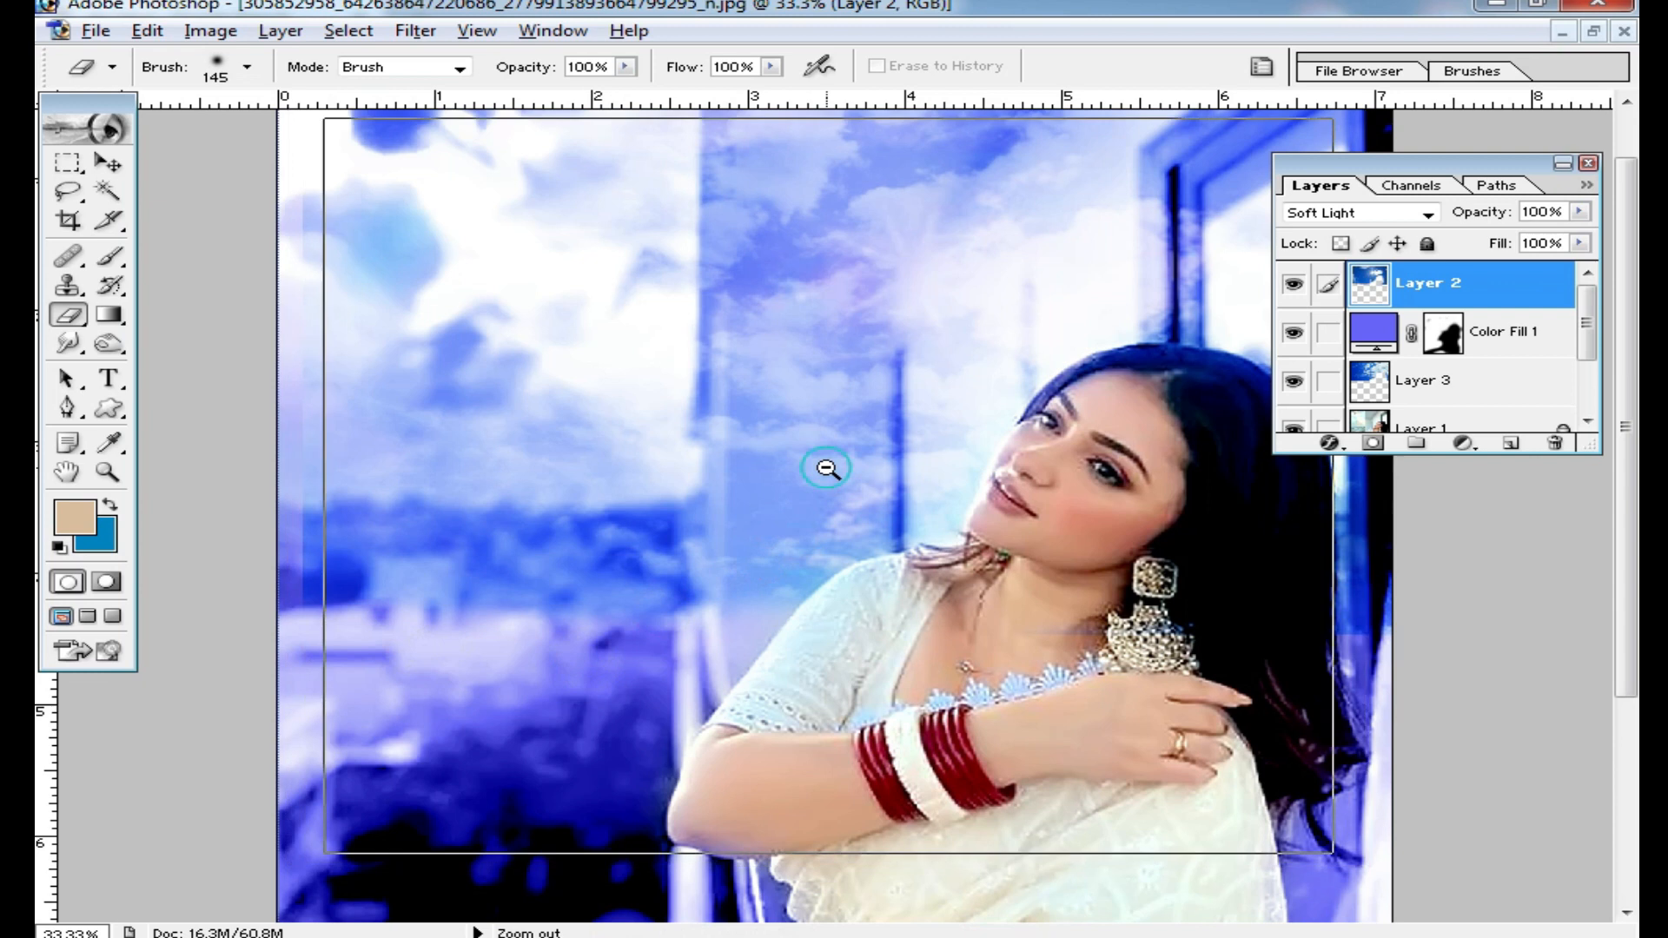
{"action": "left_click", "coordinate": [824, 467], "text": "ctrl+alt"}
{"action": "left_click", "coordinate": [829, 456], "text": "ctrl+alt"}
- Merge Layer 3, Color Fill 1 and Layer 2 down into Layer 1, keeping the Background layer separate
{"action": "scroll", "coordinate": [1042, 404], "scroll_direction": "up", "scroll_amount": 2}
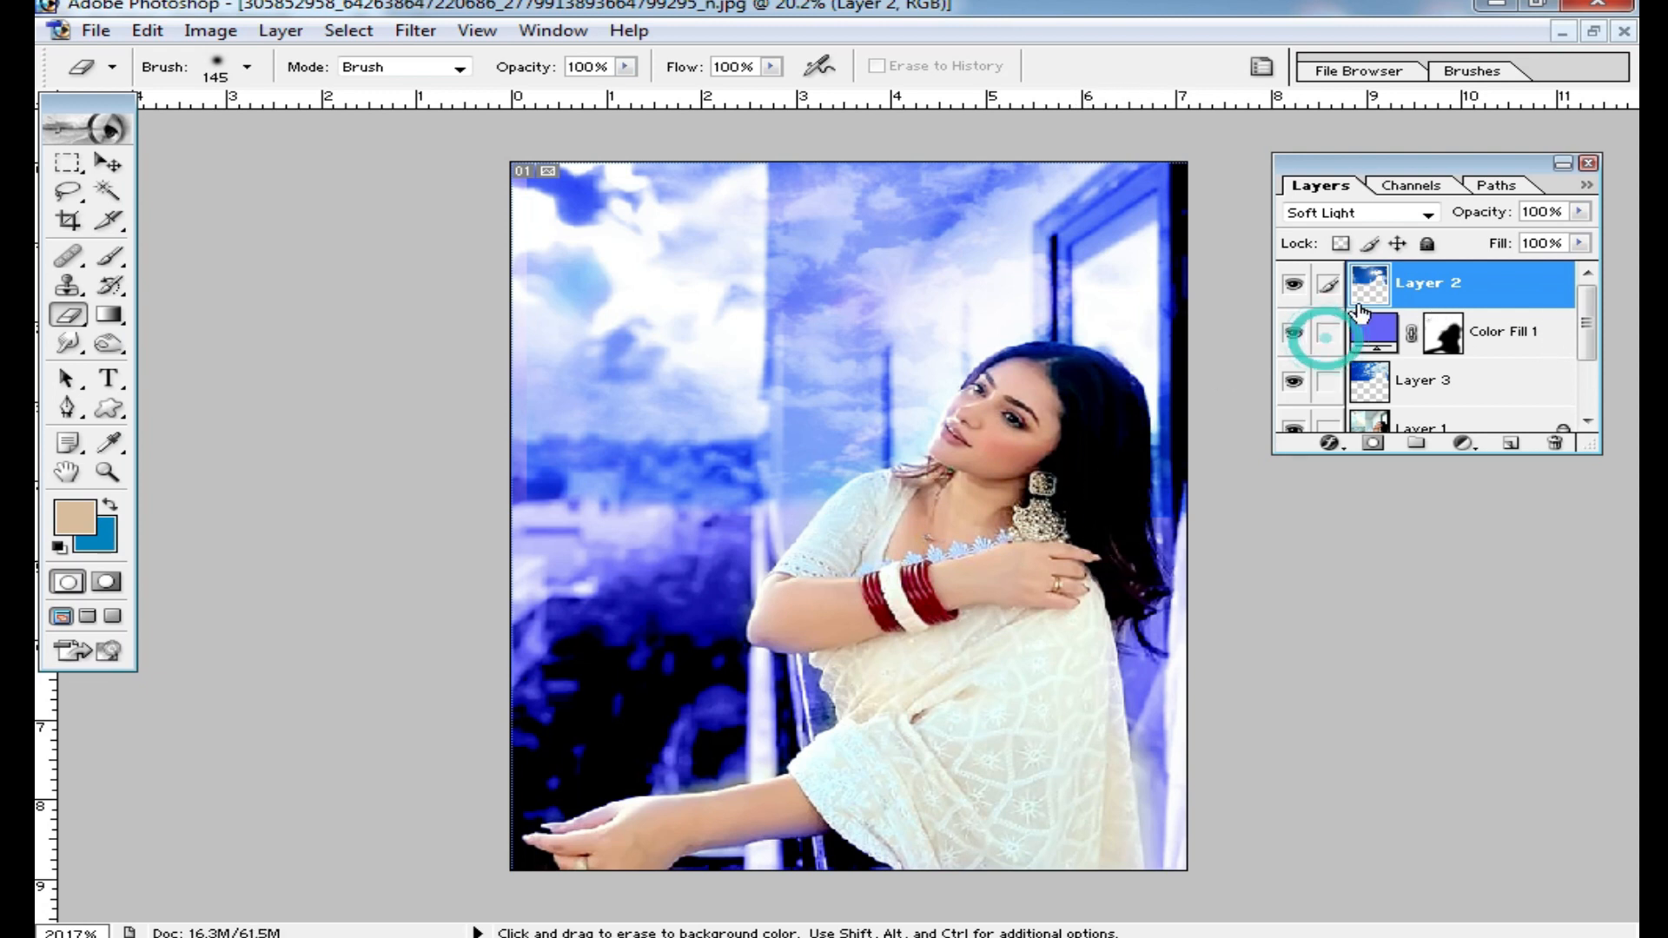
{"action": "scroll", "coordinate": [1327, 341], "scroll_direction": "down", "scroll_amount": 2}
{"action": "scroll", "coordinate": [1452, 365], "scroll_direction": "up", "scroll_amount": 2}
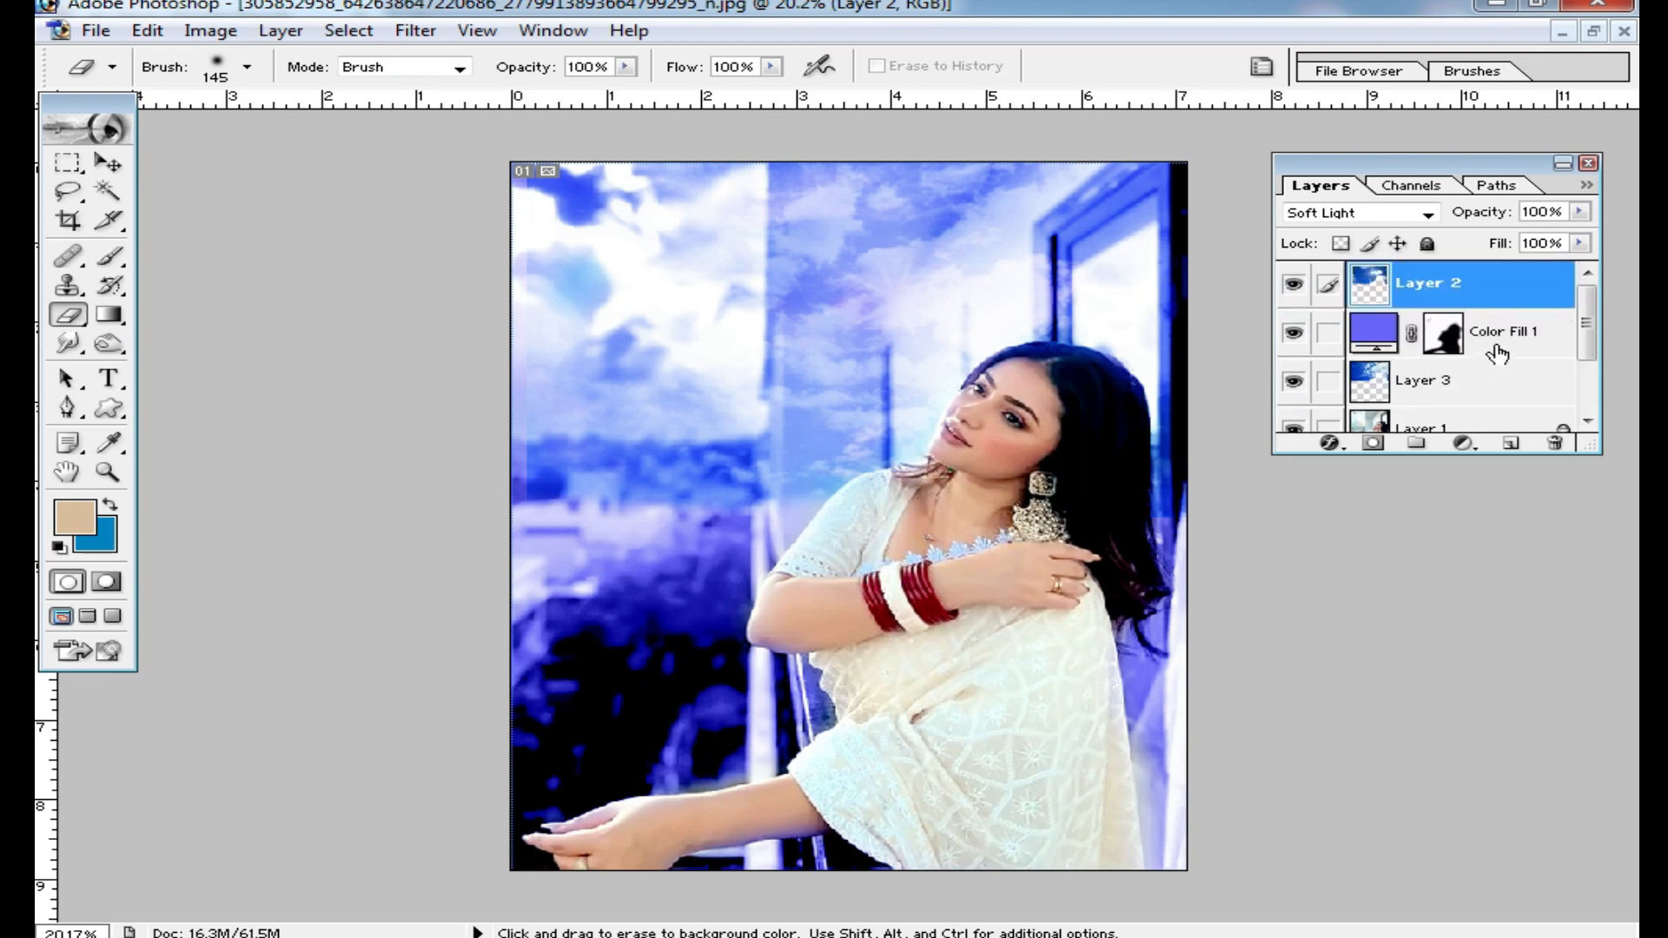
{"action": "left_click", "coordinate": [1496, 352]}
{"action": "left_click", "coordinate": [1474, 380]}
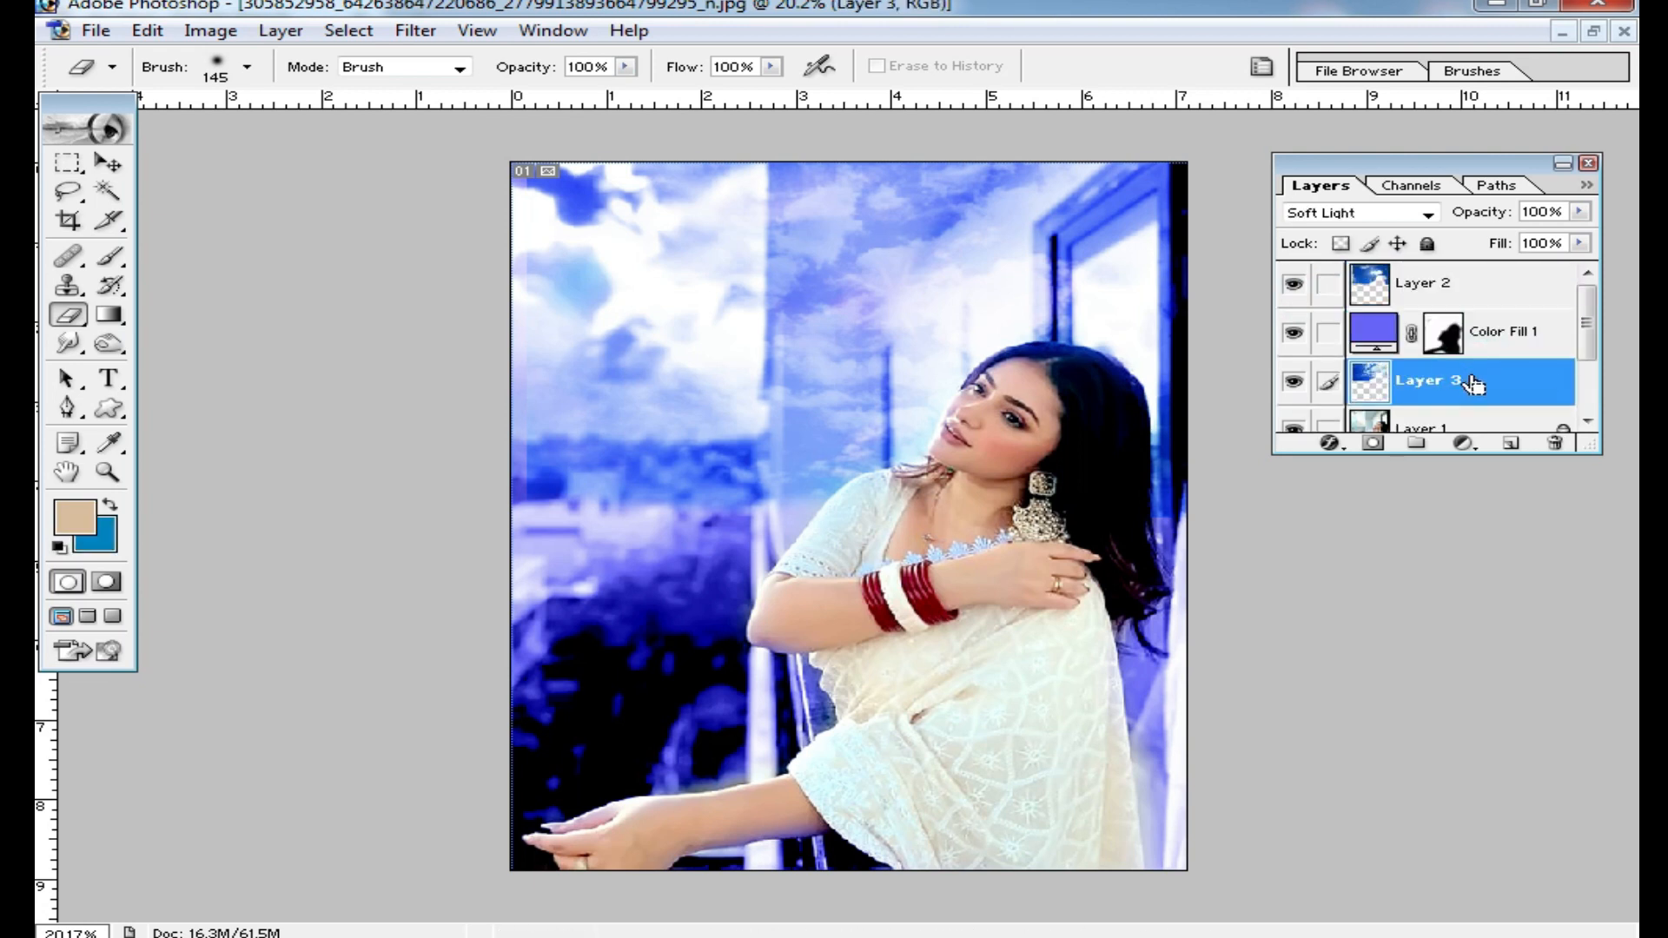
{"action": "key", "text": "ctrl+e"}
{"action": "left_click", "coordinate": [1507, 328]}
{"action": "key", "text": "ctrl+e"}
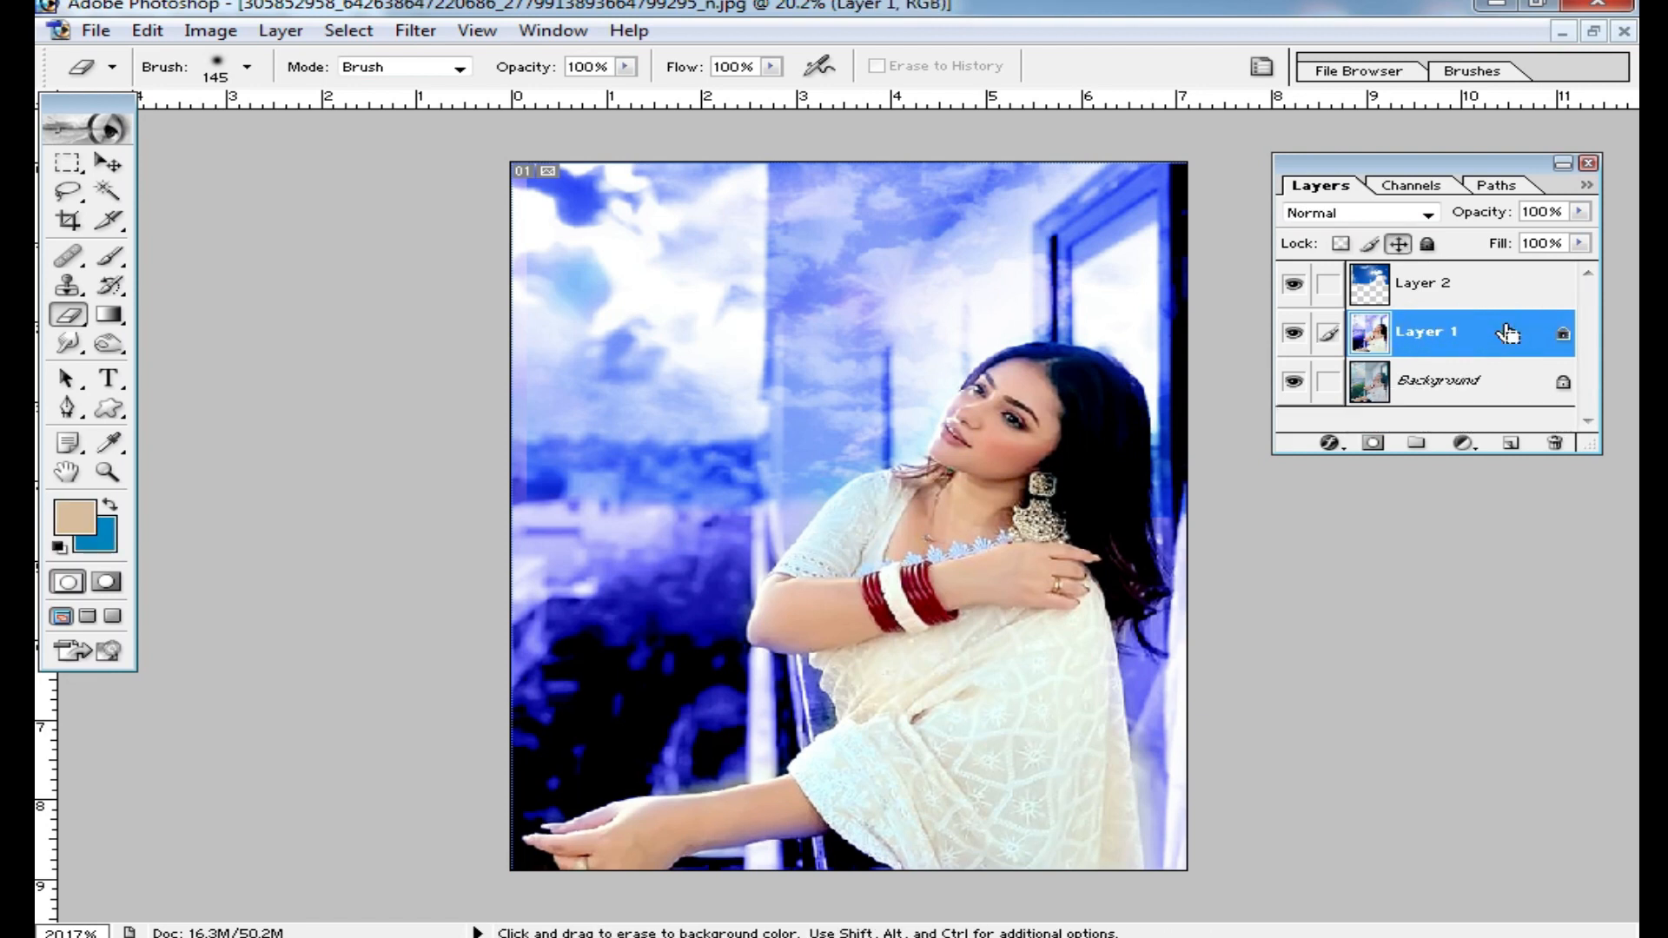
{"action": "left_click", "coordinate": [1483, 296]}
{"action": "key", "text": "ctrl+e"}
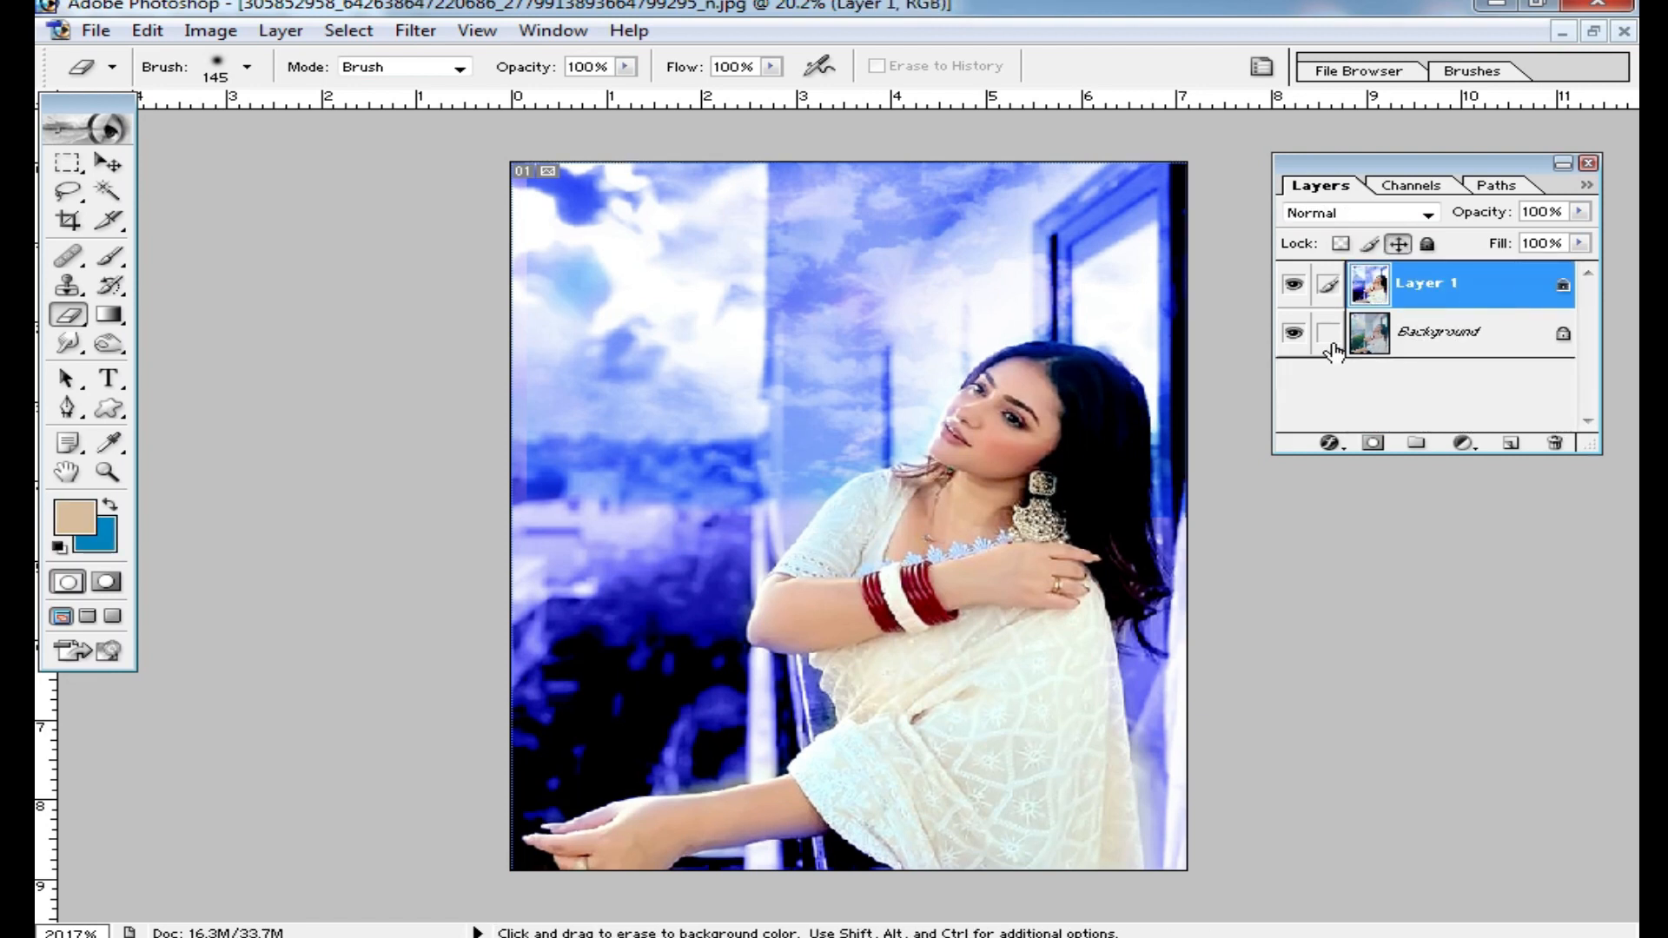
- Compare the edit with the original photo by toggling Layer 1's visibility, and inspect the result at several magnifications
{"action": "left_click", "coordinate": [1294, 284]}
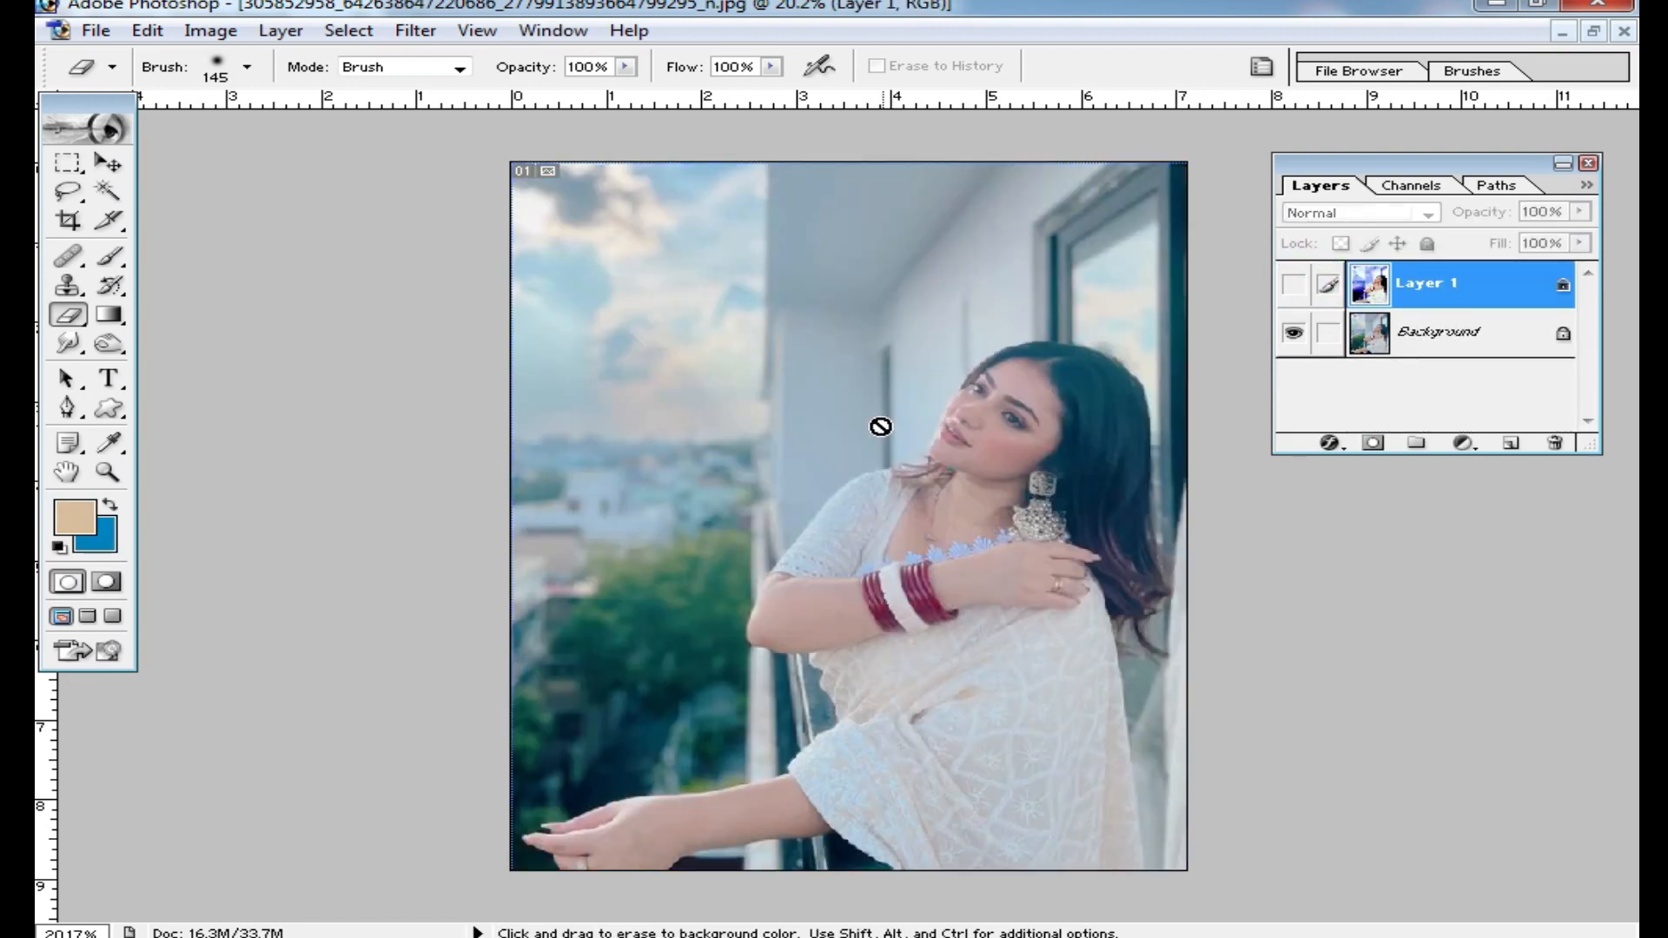
{"action": "scroll", "coordinate": [881, 427], "scroll_direction": "down", "scroll_amount": 2}
{"action": "scroll", "coordinate": [880, 426], "scroll_direction": "up", "scroll_amount": 4}
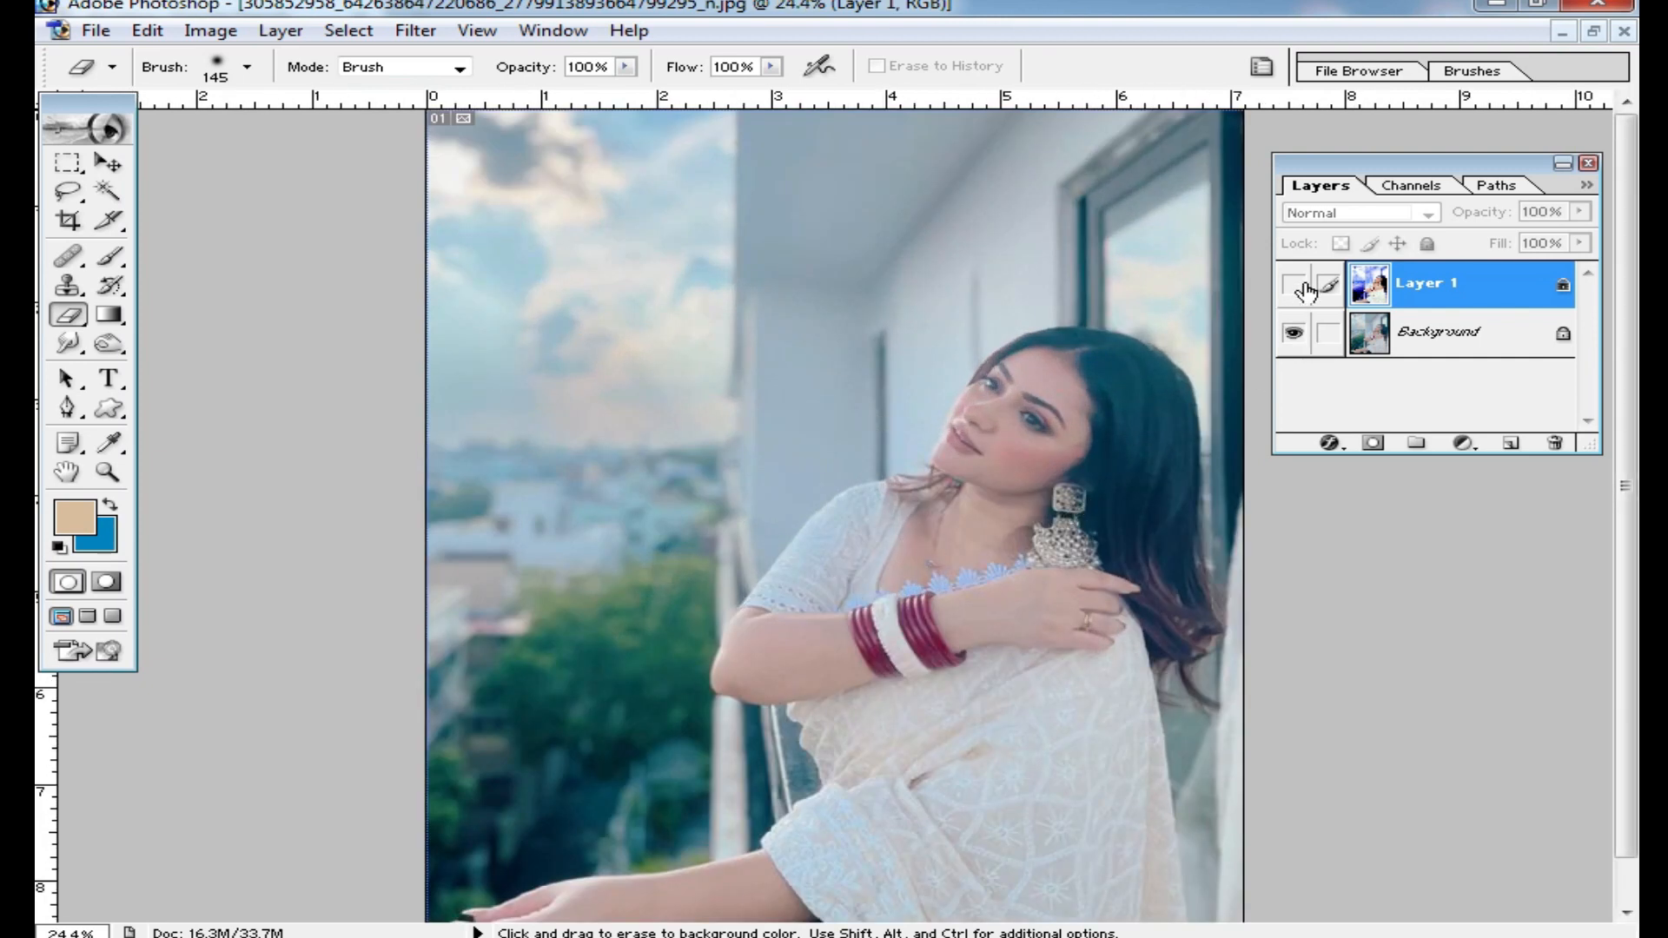
{"action": "left_click", "coordinate": [1298, 287]}
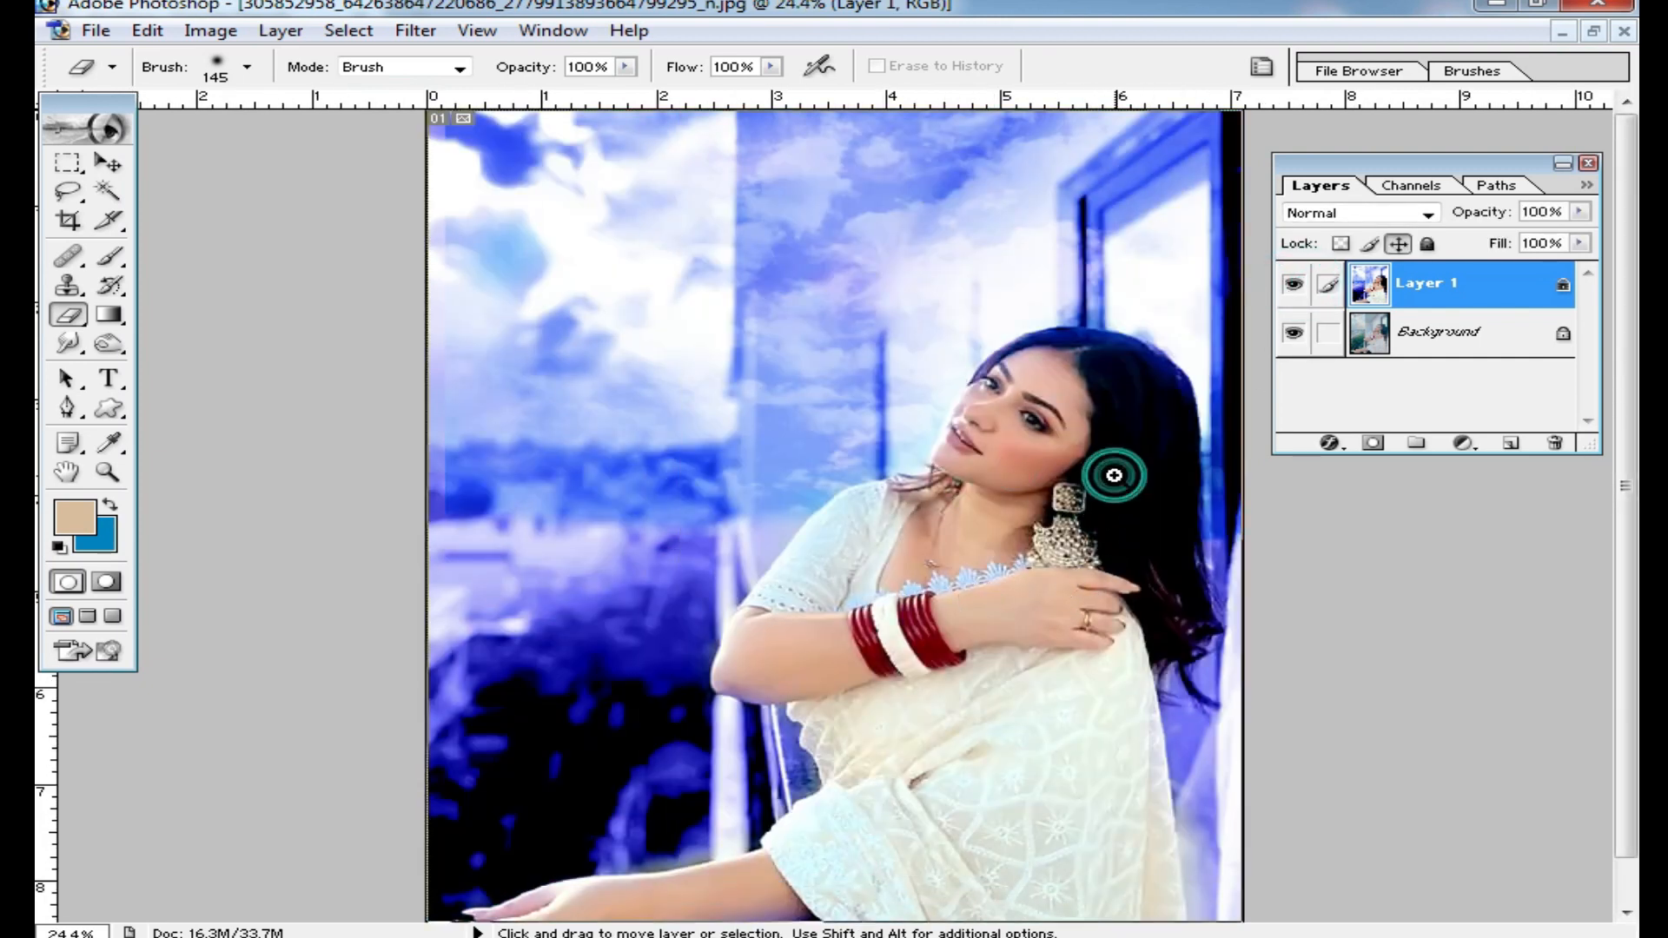
{"action": "scroll", "coordinate": [1116, 484], "scroll_direction": "up", "scroll_amount": 3}
{"action": "left_click", "coordinate": [1294, 286]}
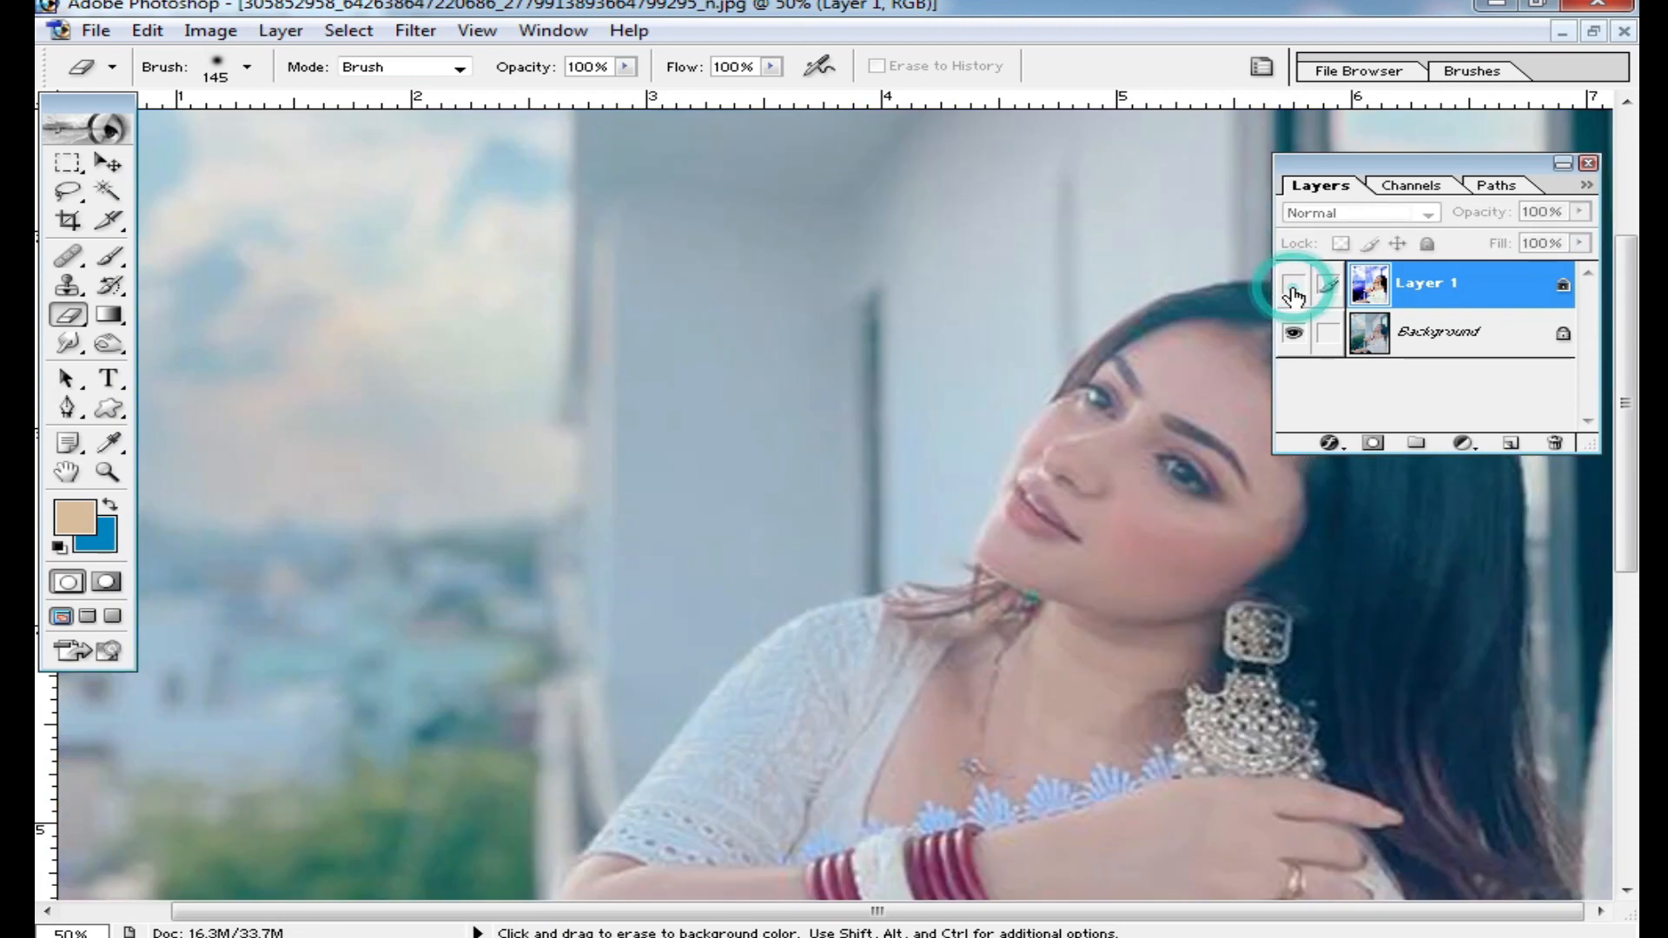
{"action": "left_click", "coordinate": [1294, 287]}
{"action": "key", "text": "ctrl+minus"}
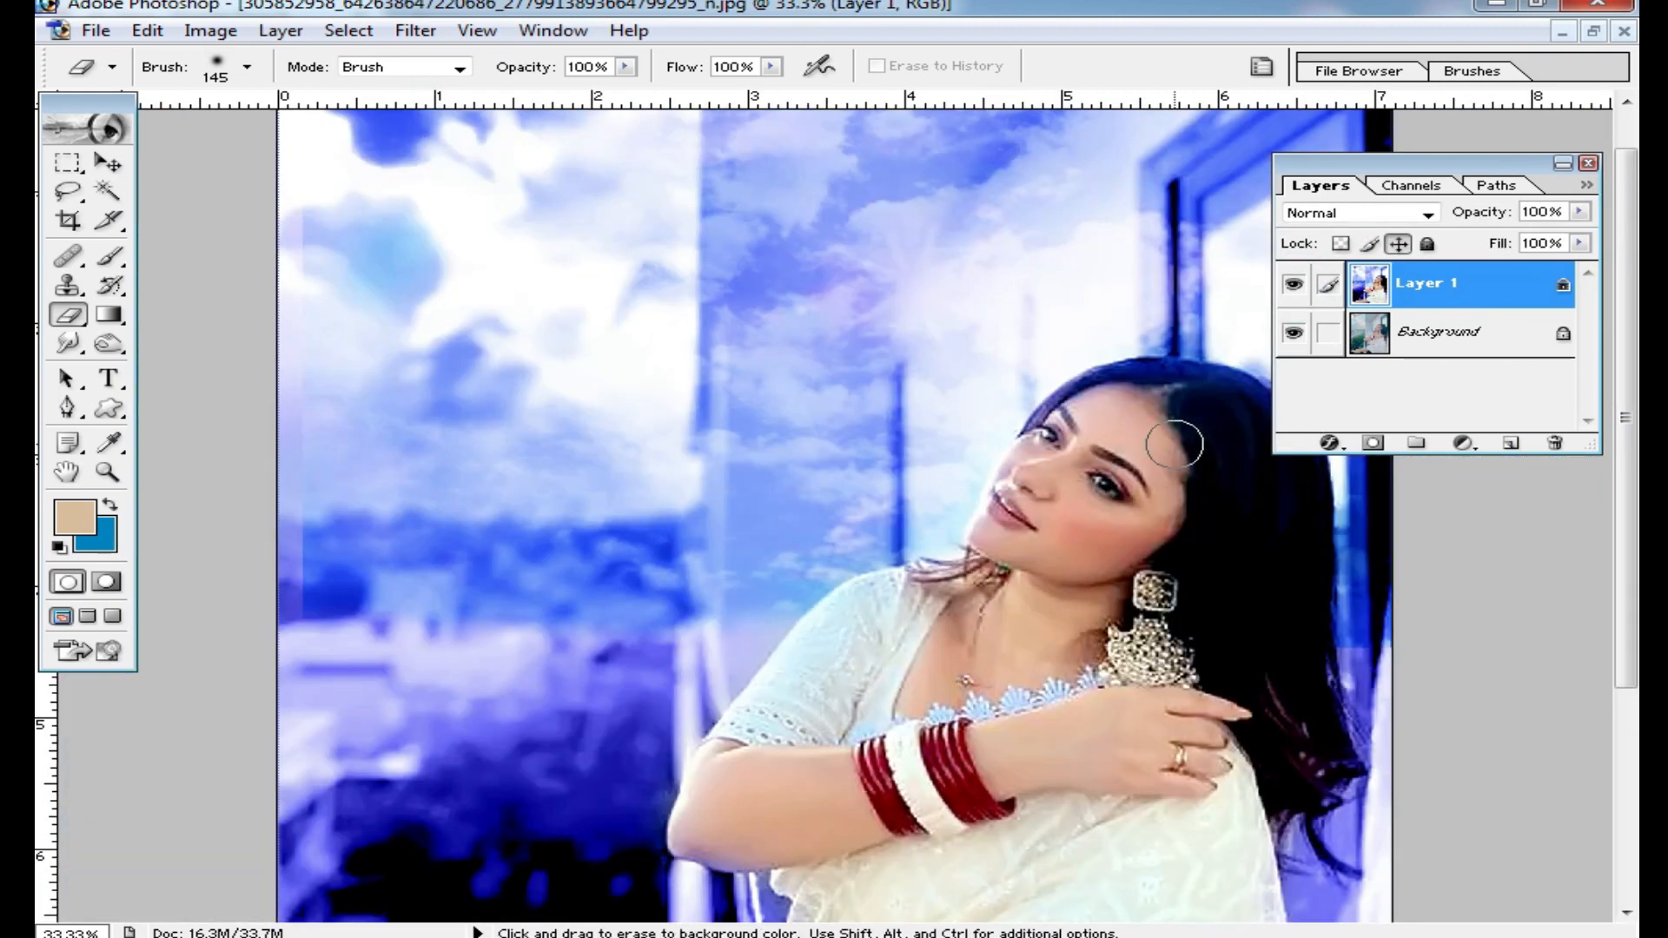
{"action": "scroll", "coordinate": [1043, 662], "scroll_direction": "down", "scroll_amount": 5}
{"action": "scroll", "coordinate": [1038, 642], "scroll_direction": "up", "scroll_amount": 2}
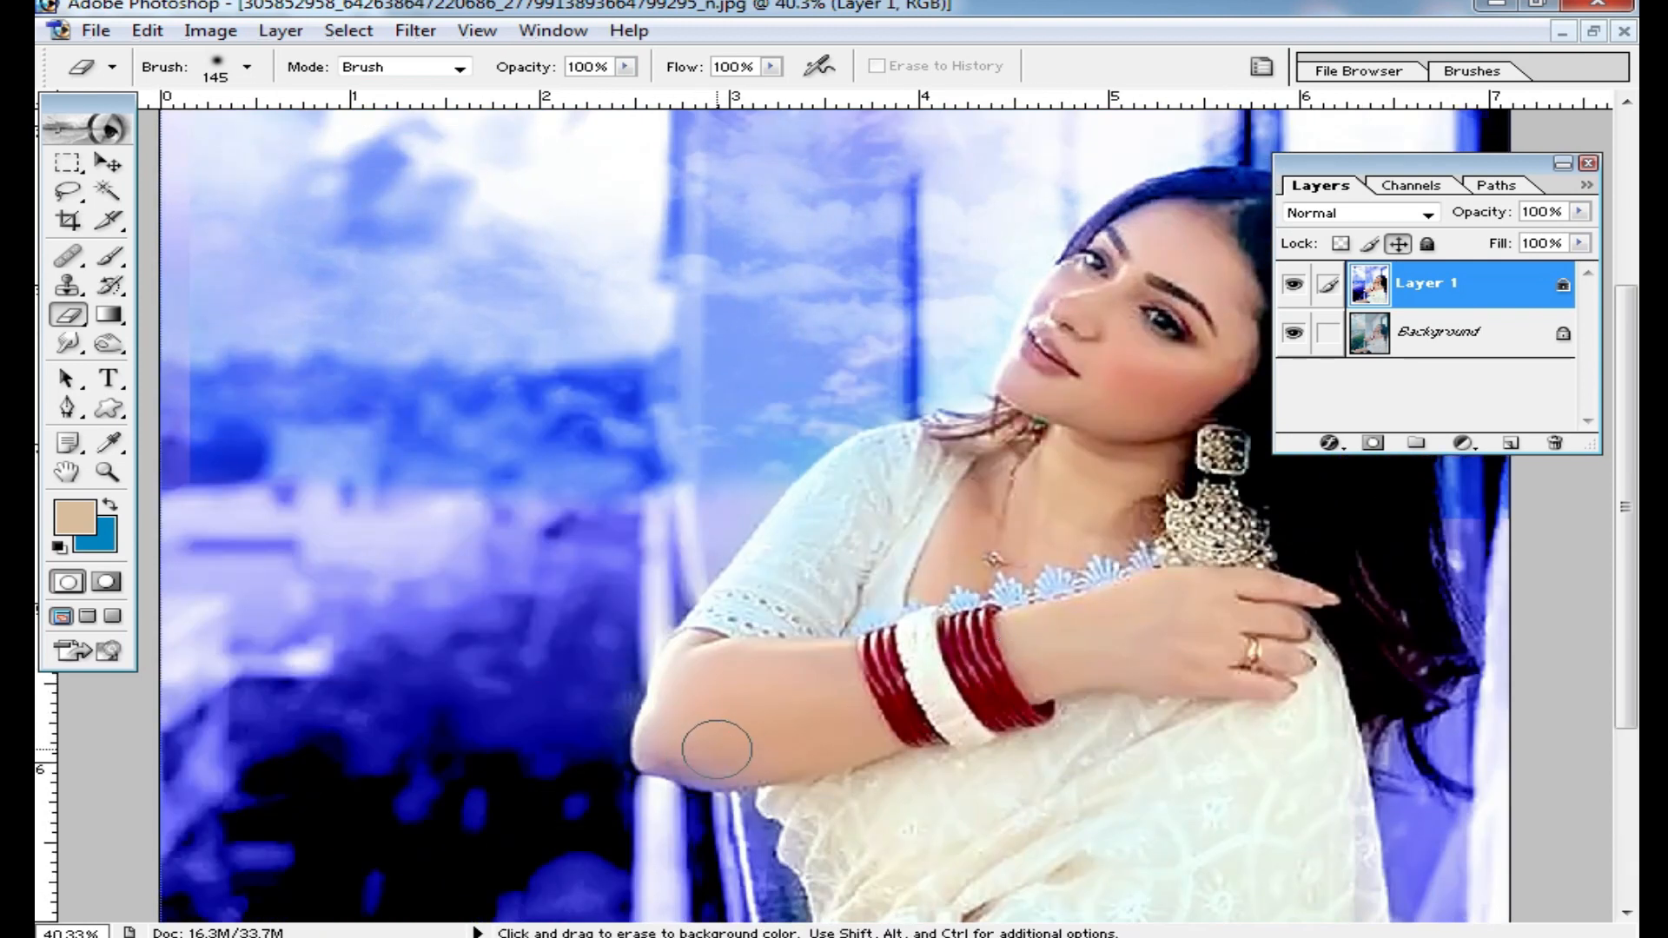
{"action": "key", "text": "ctrl+minus"}
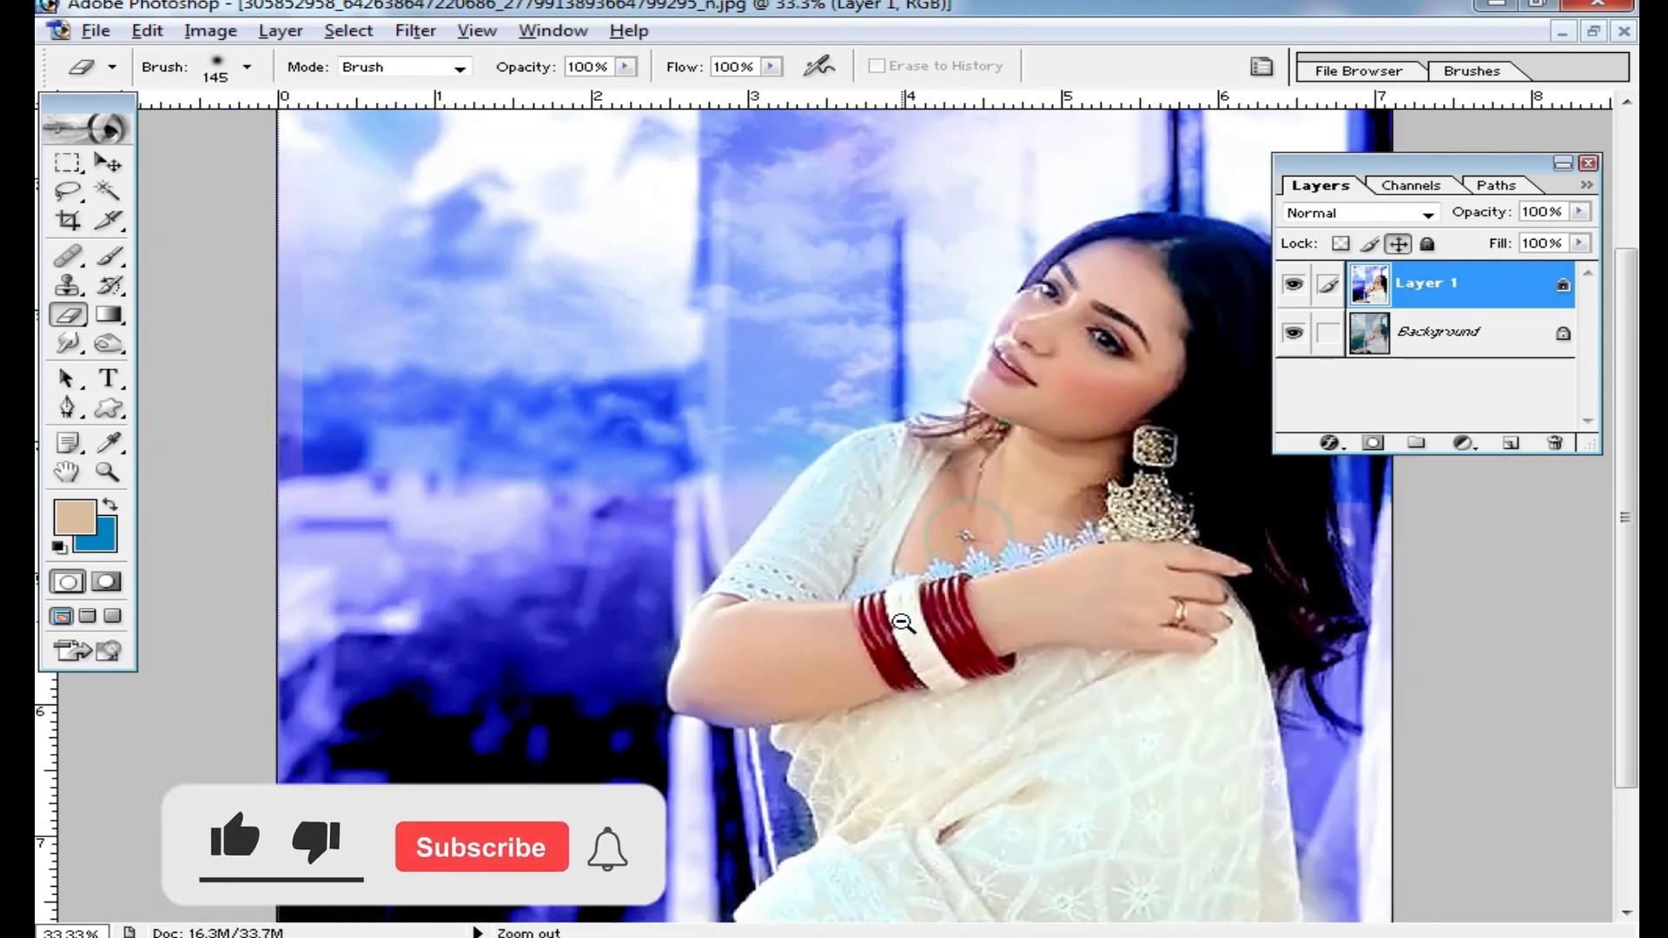
{"action": "key", "text": "ctrl+minus"}
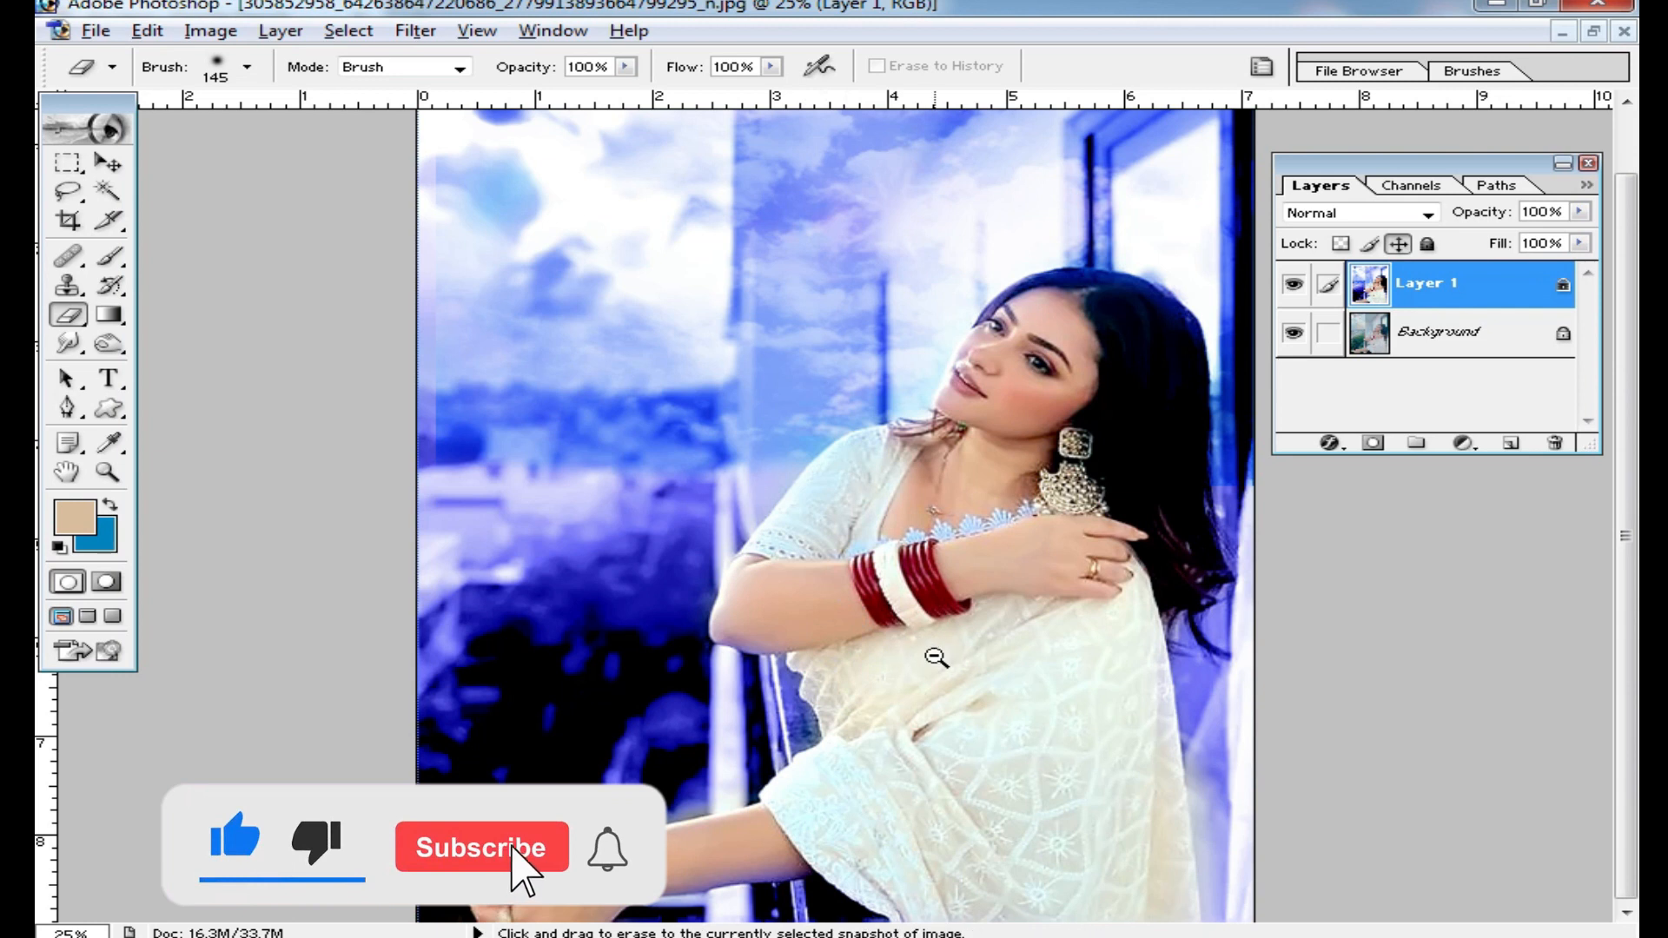
{"action": "key", "text": "ctrl+0"}
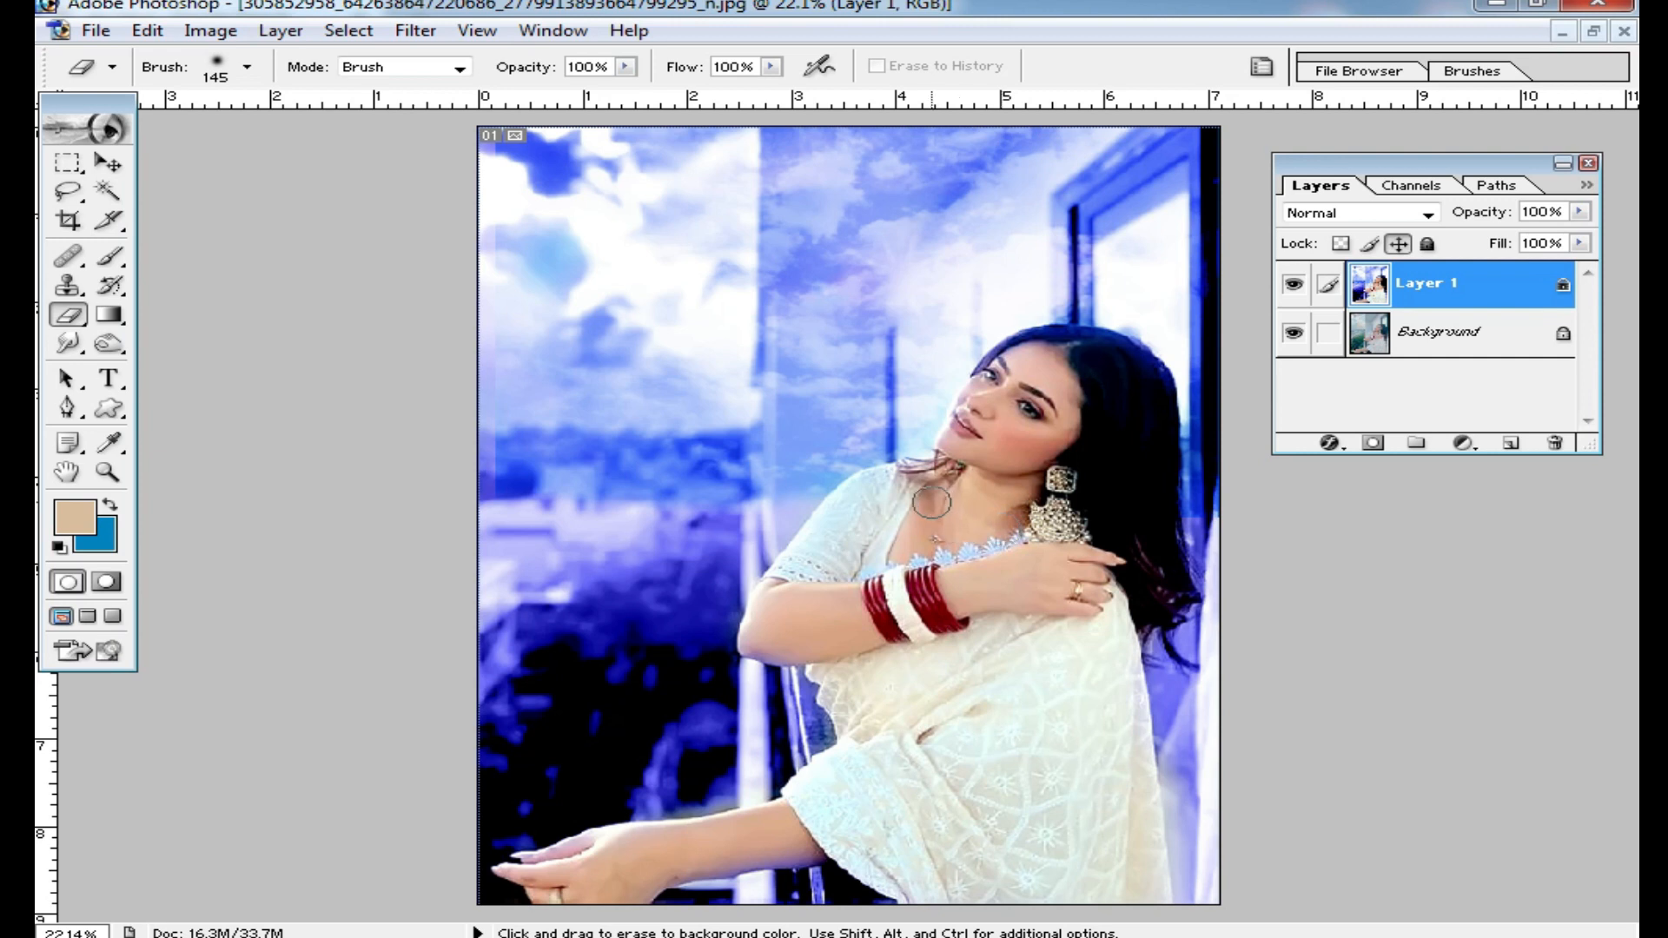
- Save a copy of the portrait as a JPEG named tyrtrtry in New folder, accepting the JPEG options
{"action": "key", "text": "ctrl+shift+s"}
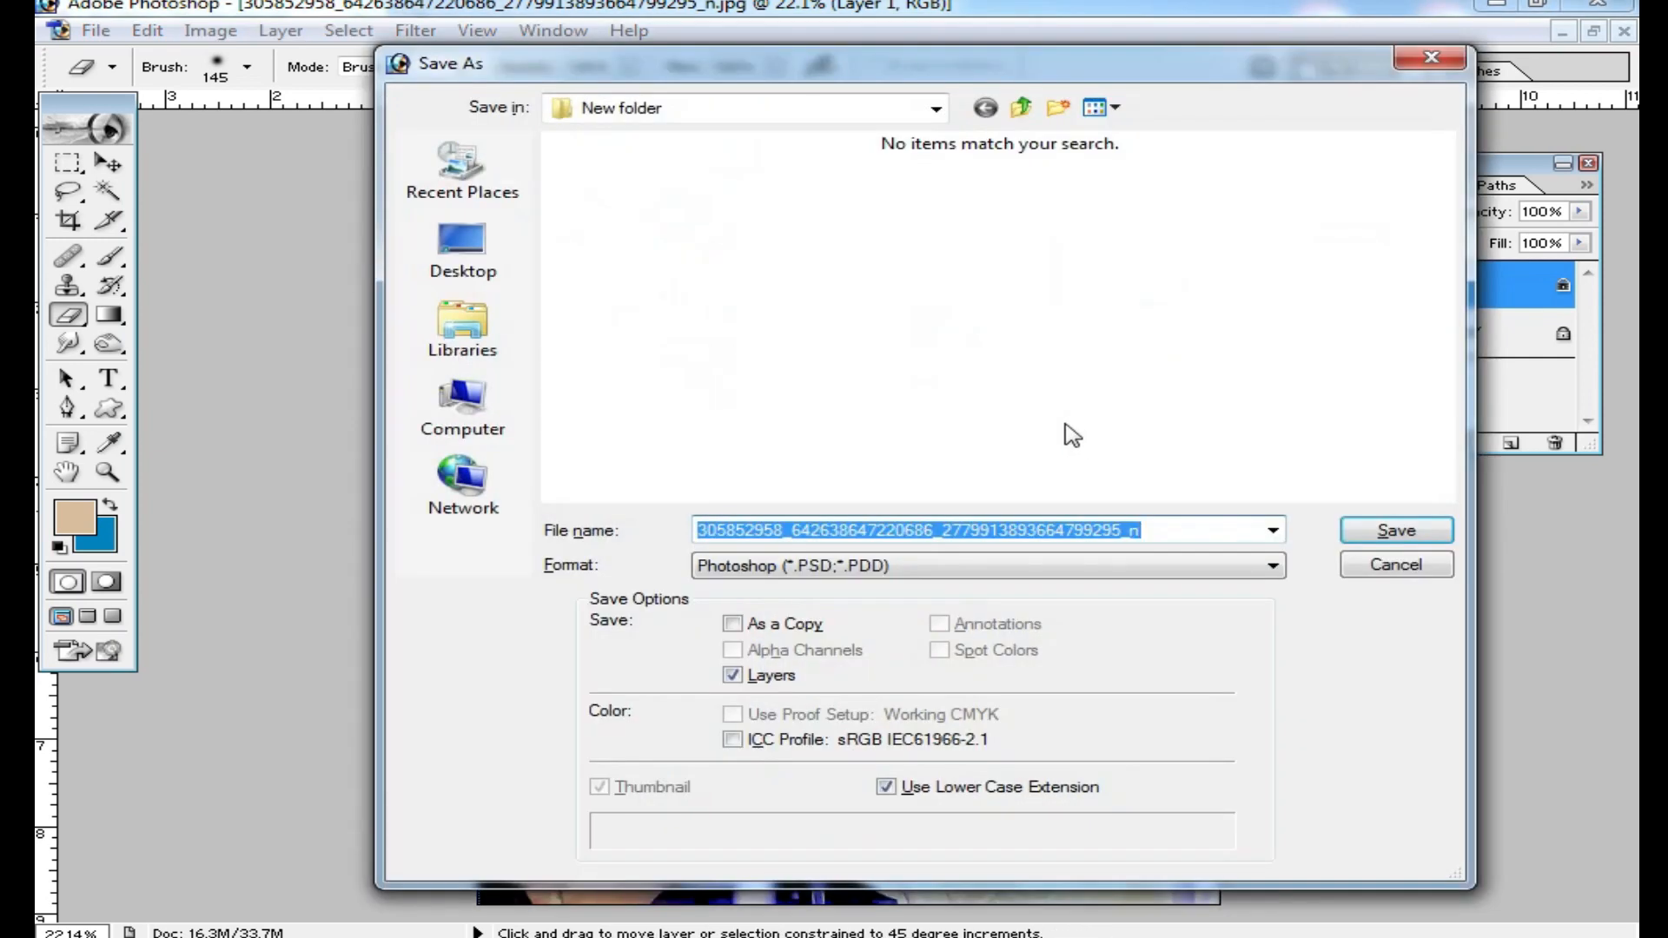
{"action": "left_click", "coordinate": [1026, 565]}
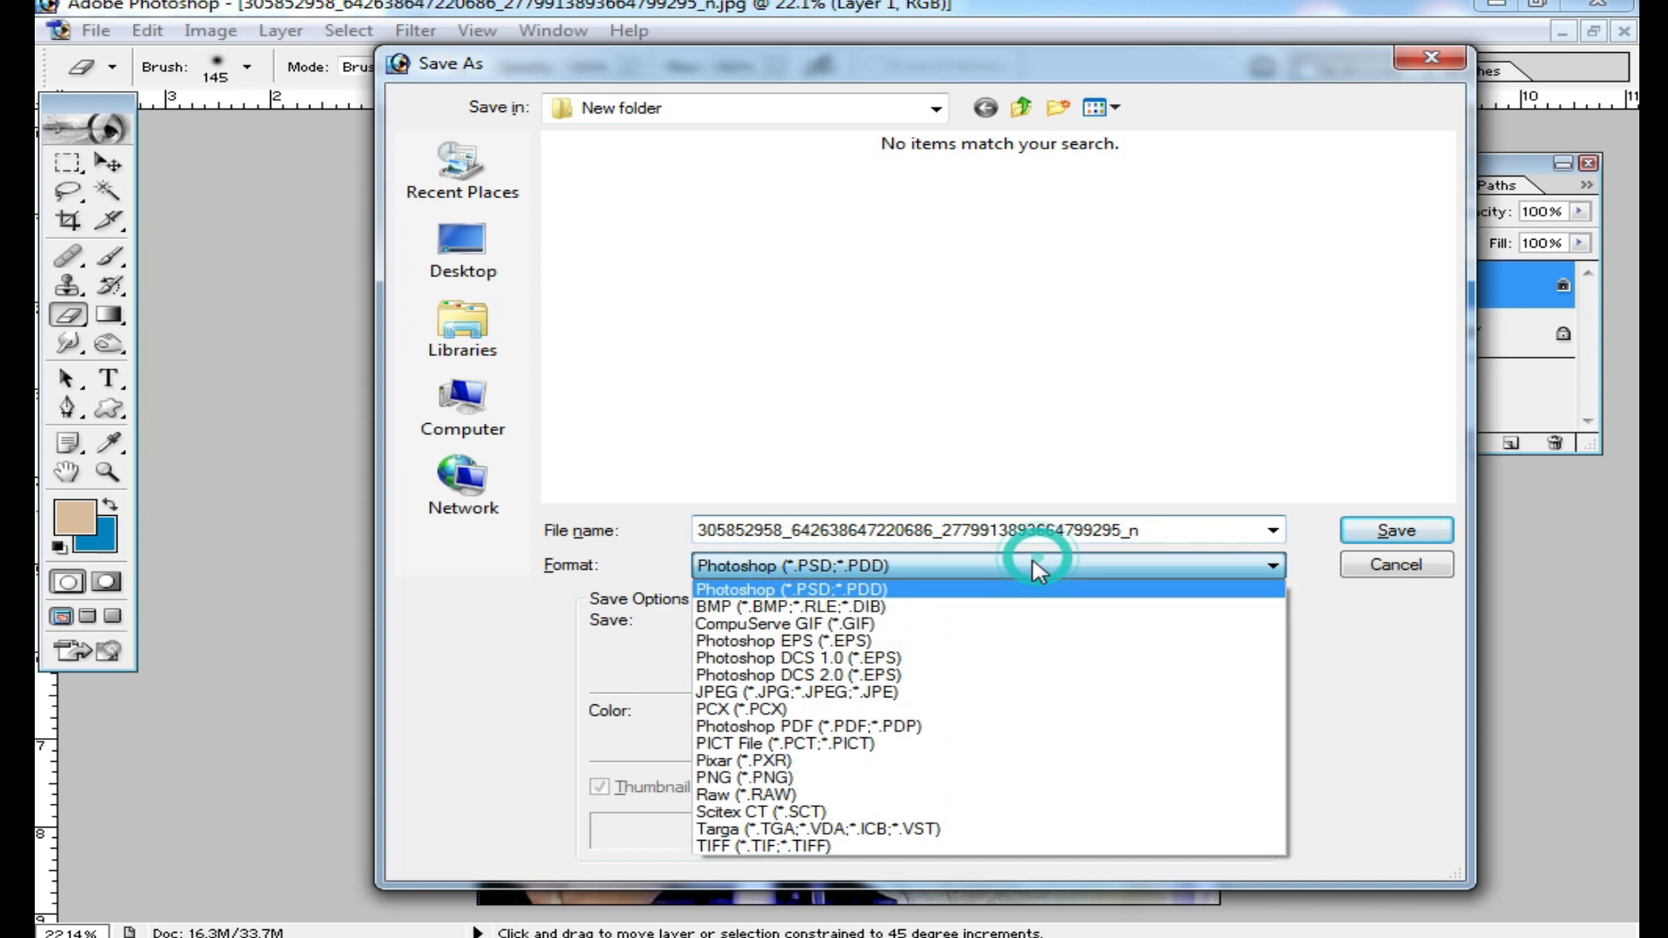
{"action": "left_click", "coordinate": [971, 680]}
{"action": "type", "text": "tyrtrty"}
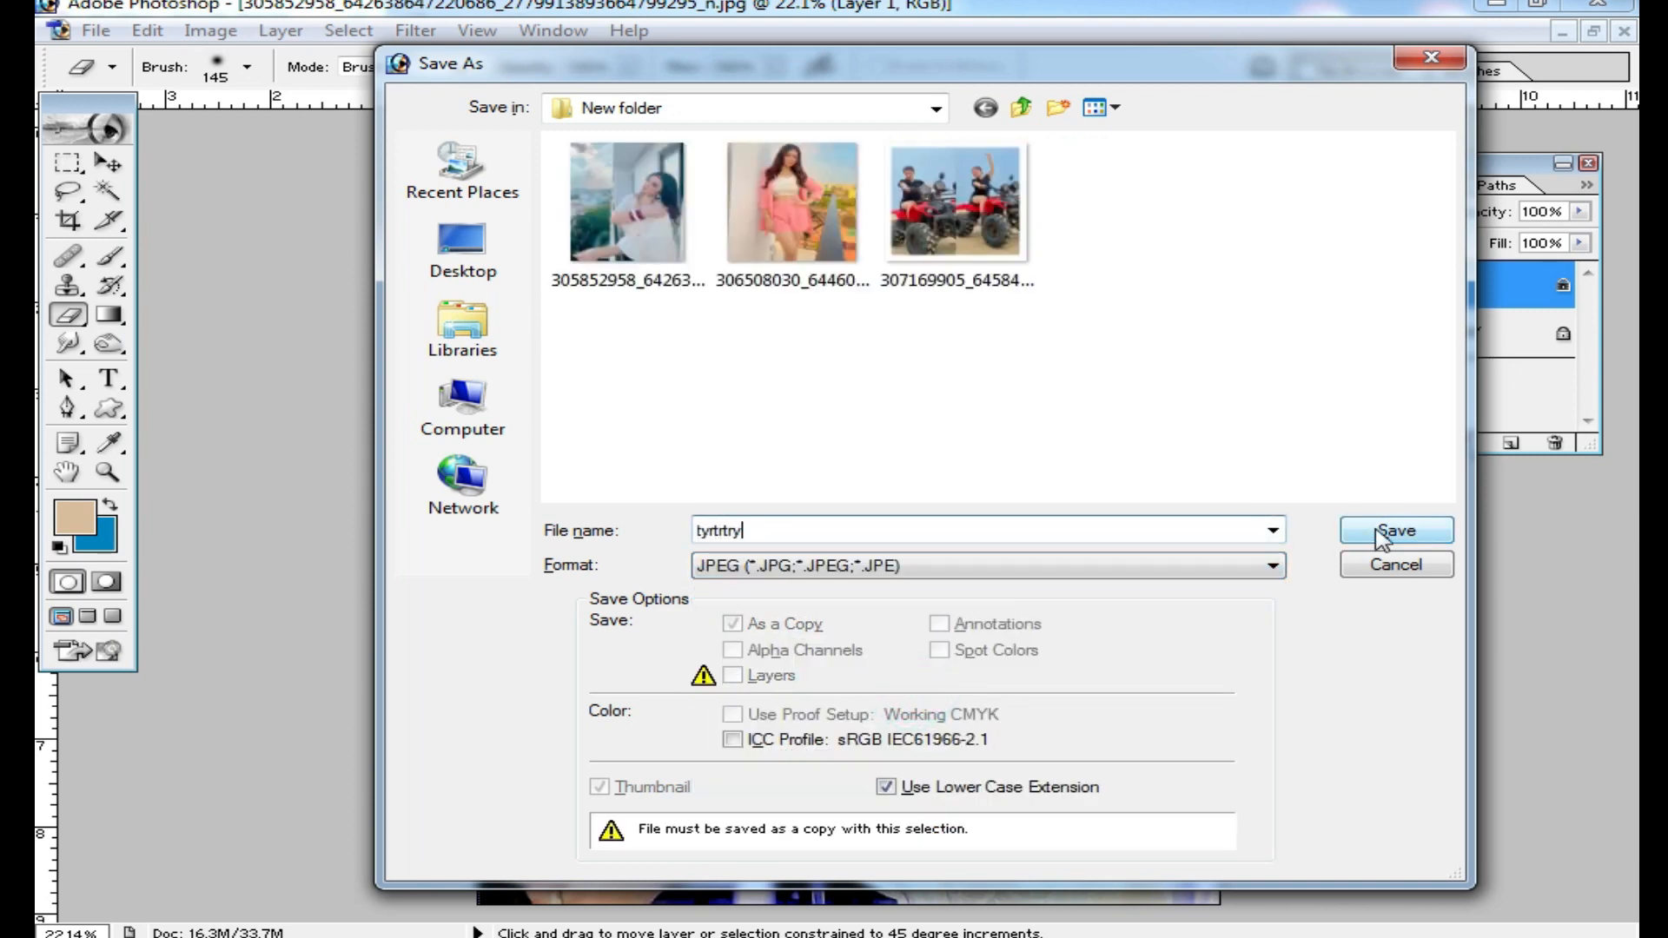
{"action": "left_click", "coordinate": [1381, 537]}
{"action": "left_click", "coordinate": [1072, 290]}
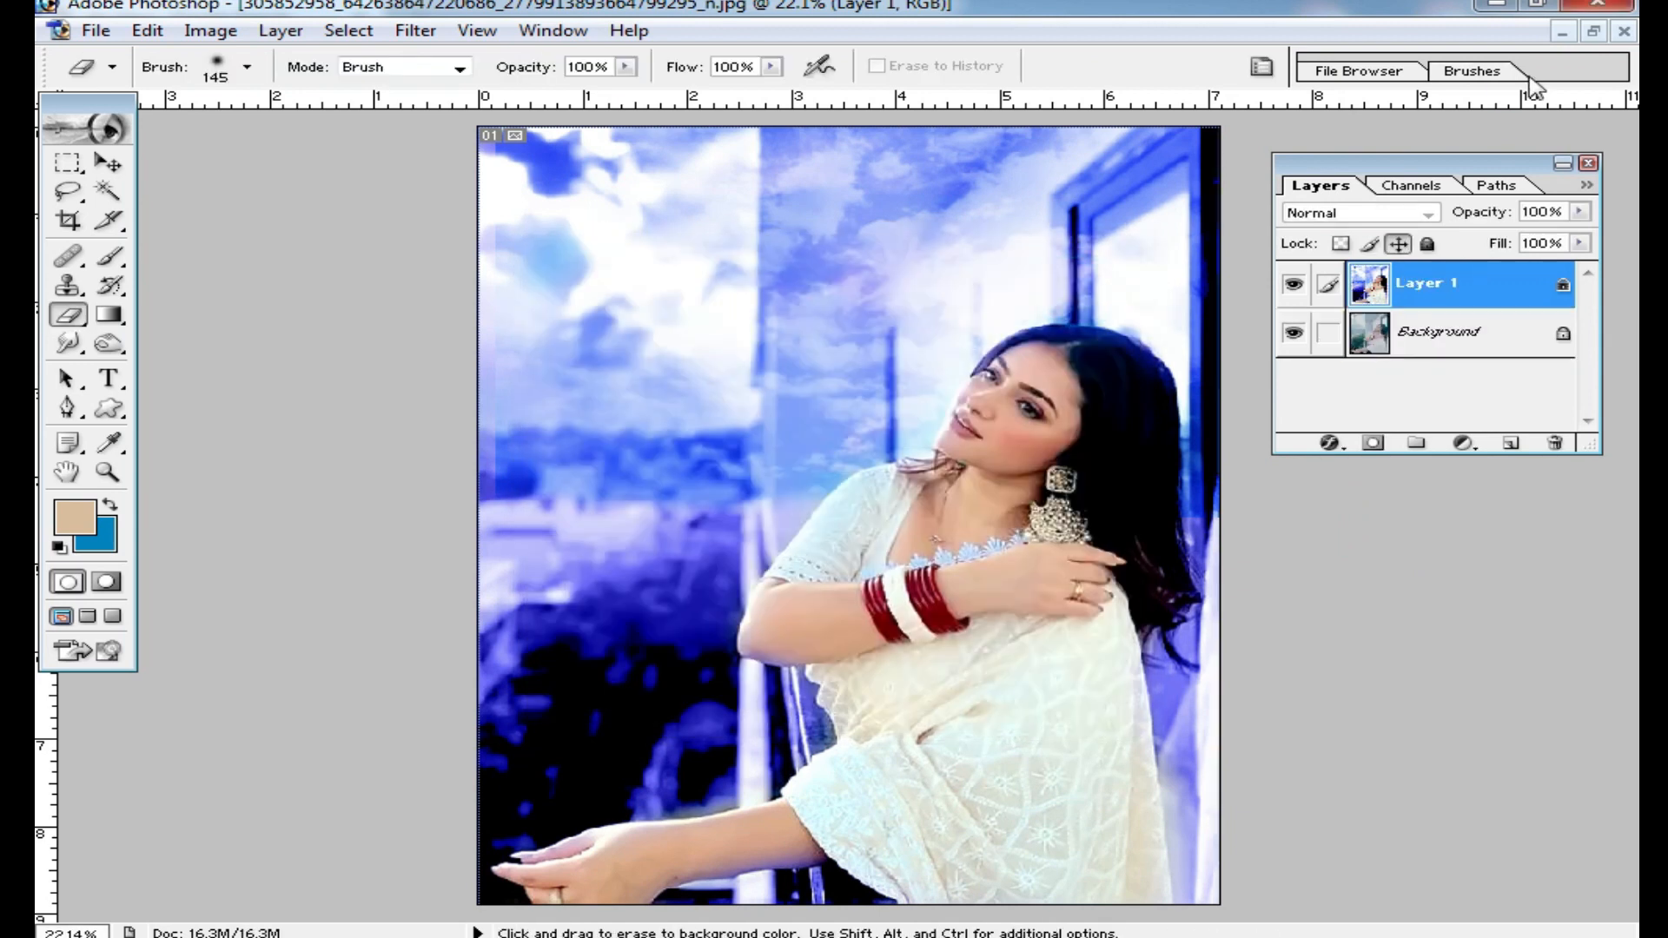
- Restore the portrait document to a floating window and close both sky image documents
{"action": "left_click", "coordinate": [1592, 32]}
{"action": "left_click_drag", "start_coordinate": [1316, 475], "coordinate": [686, 482]}
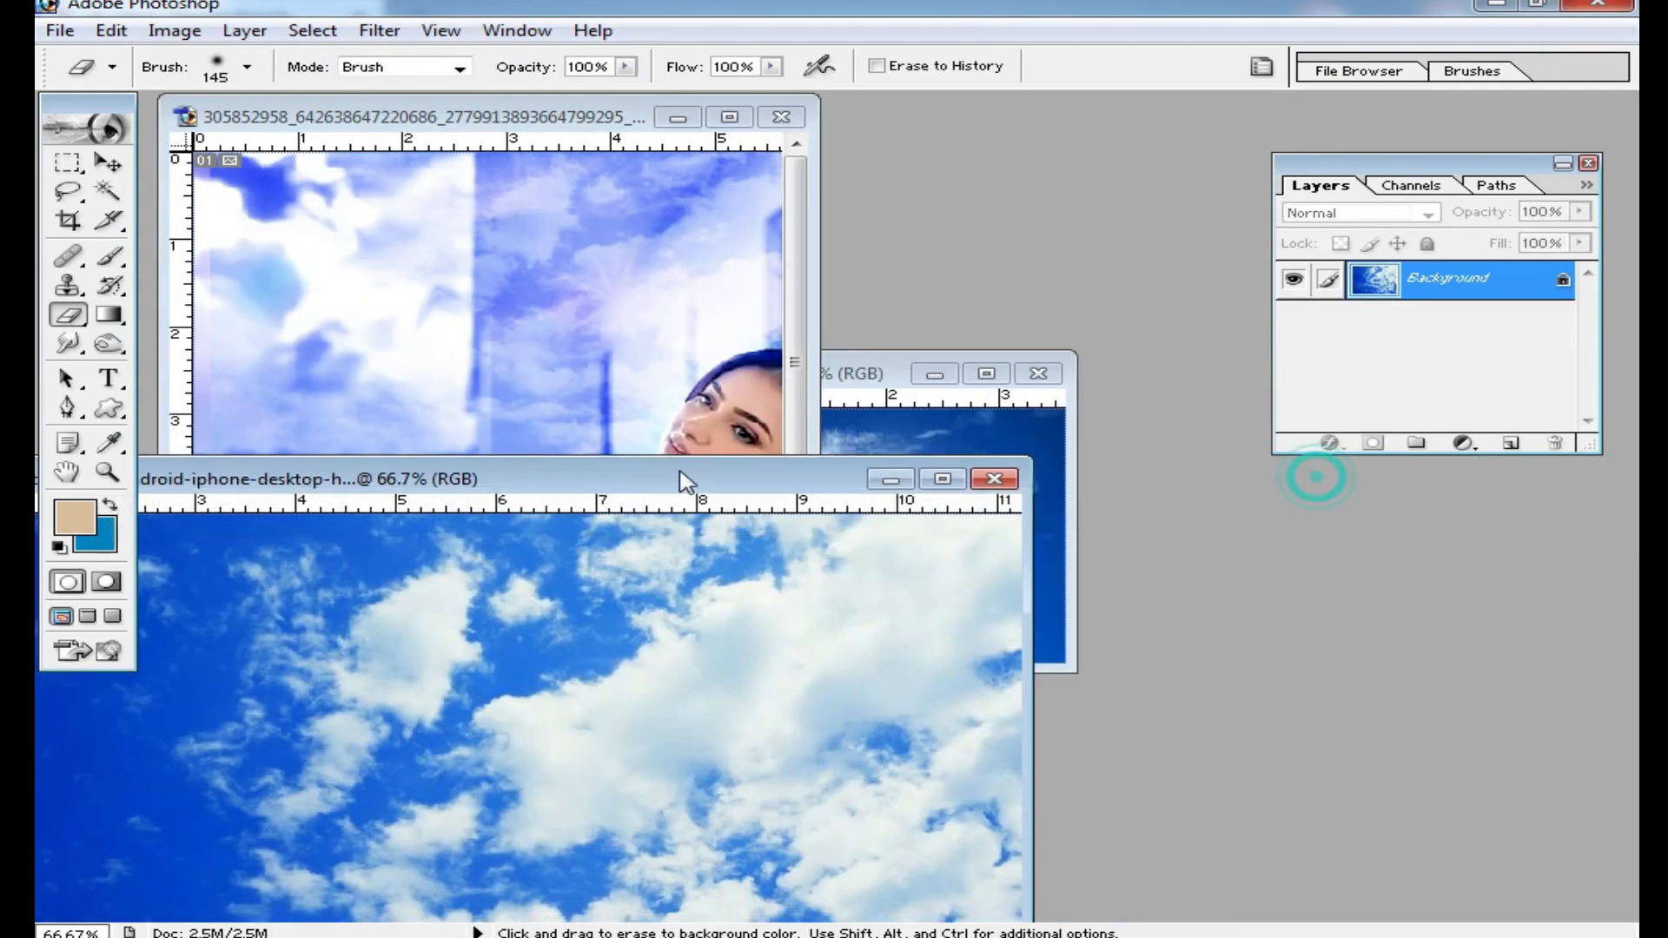
{"action": "left_click", "coordinate": [994, 480]}
{"action": "left_click", "coordinate": [1038, 369]}
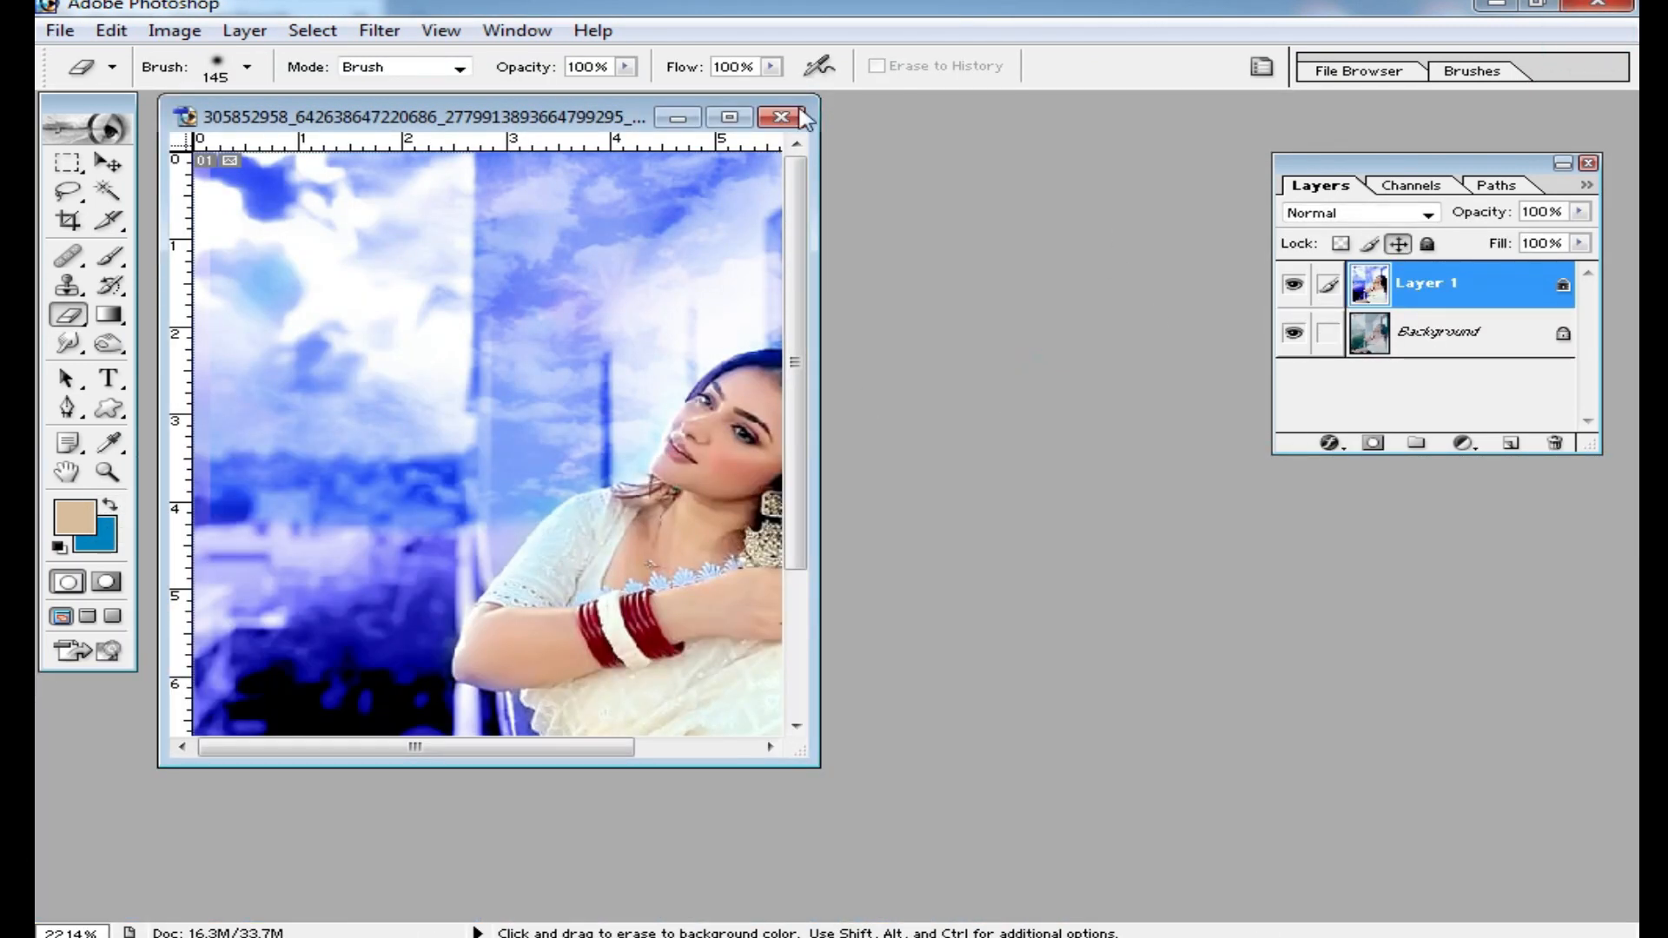